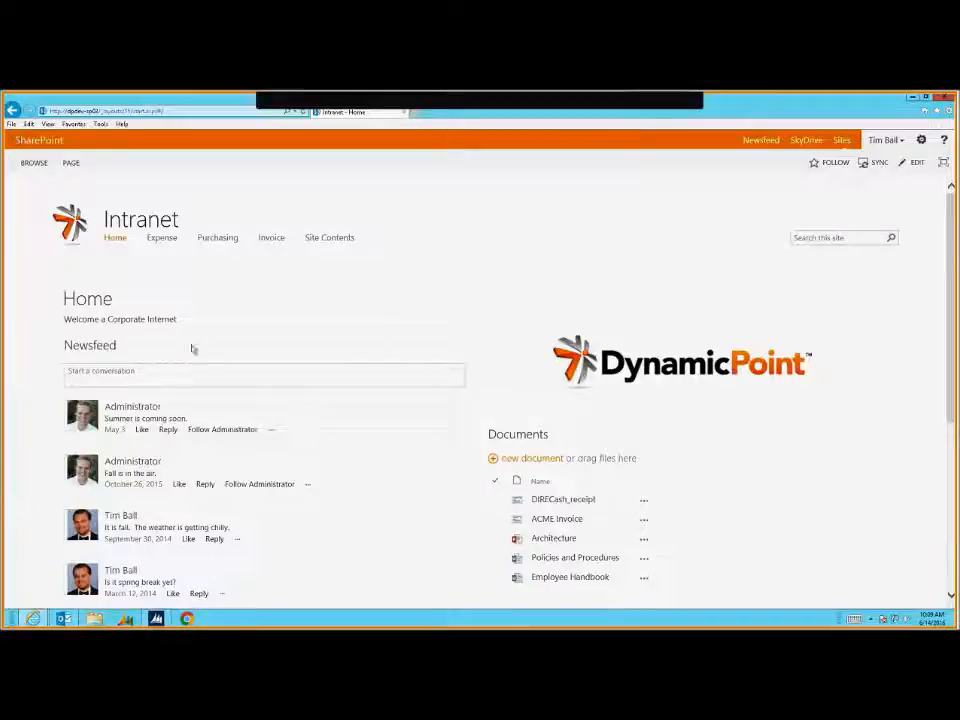
Open the Expense site from the Intranet top navigation
click(155, 240)
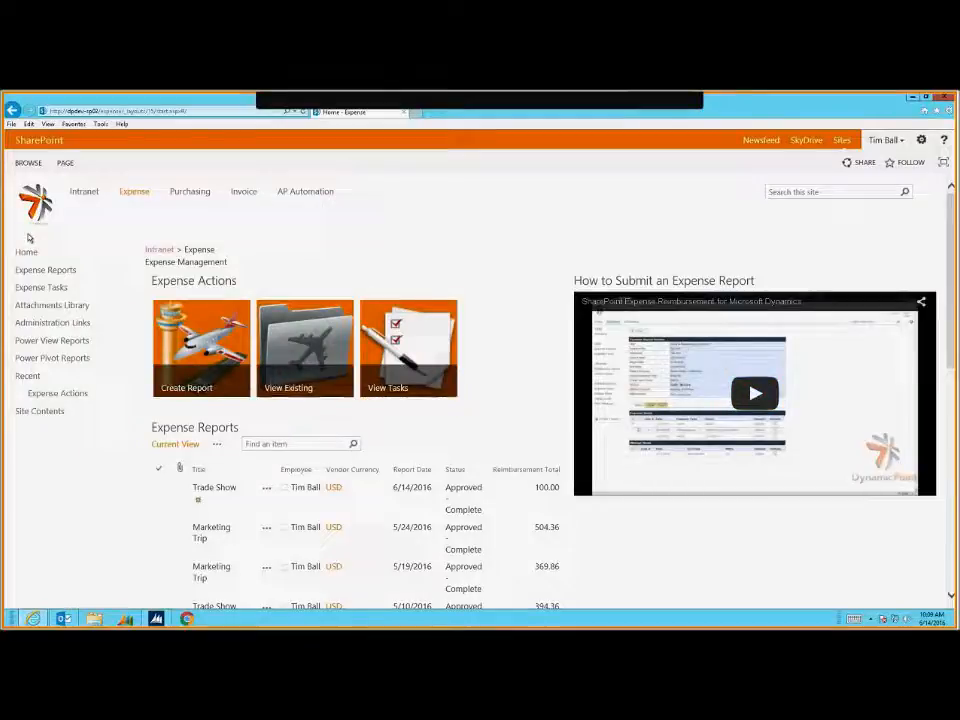
Play the how-to video, skip ahead to 1:58, then start a new expense report
click(739, 393)
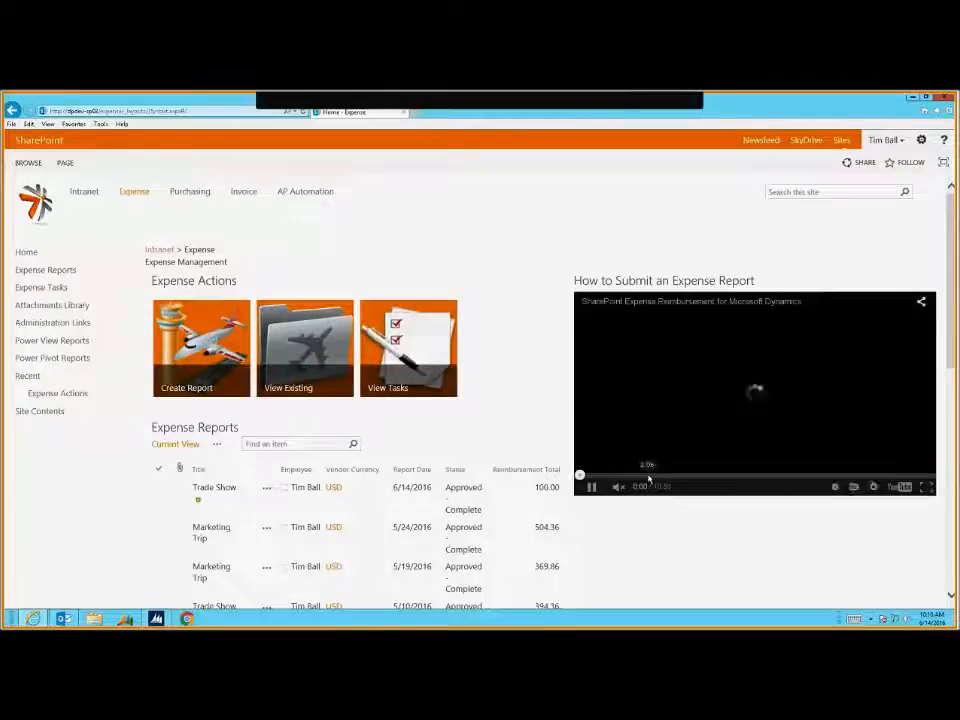
click(643, 477)
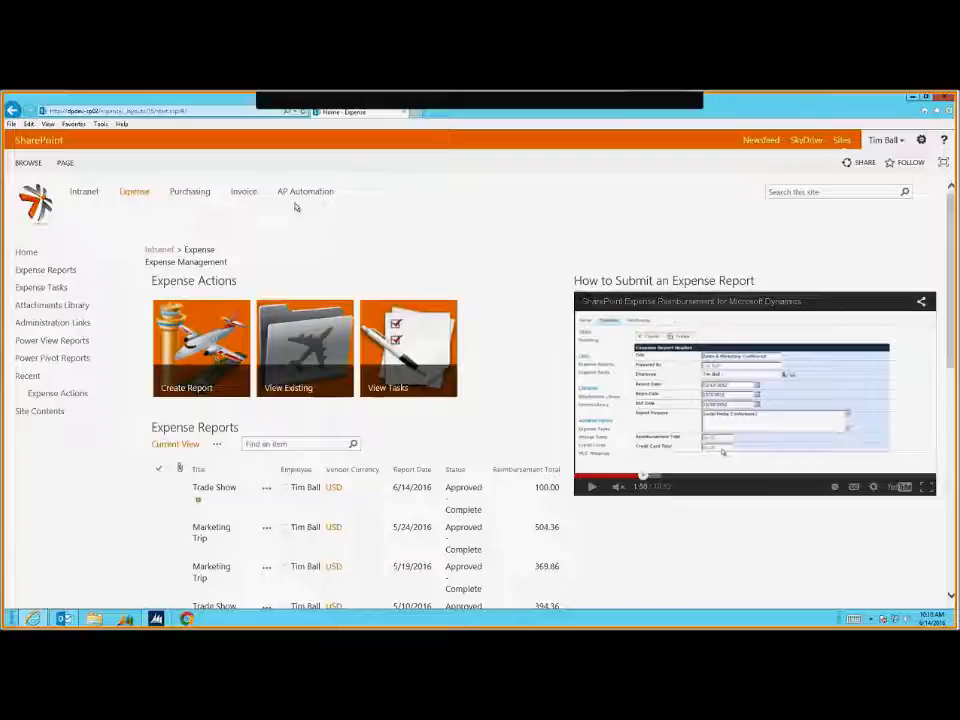
click(188, 350)
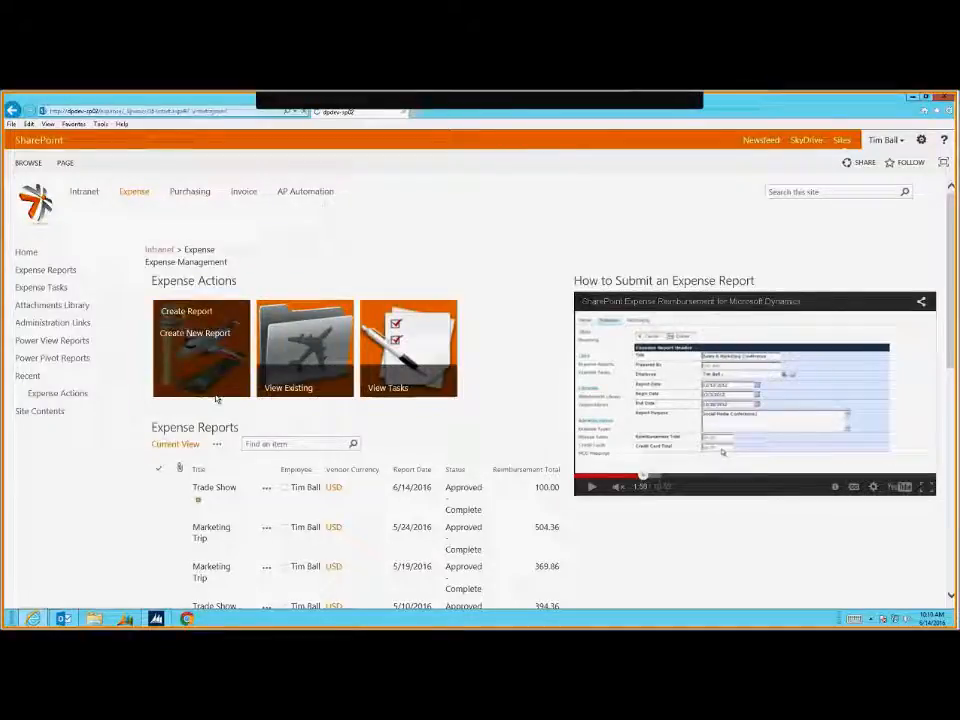
Title the new expense report 'Marketing Trip' and keep the current employee
click(376, 302)
text(Marketing Tr)
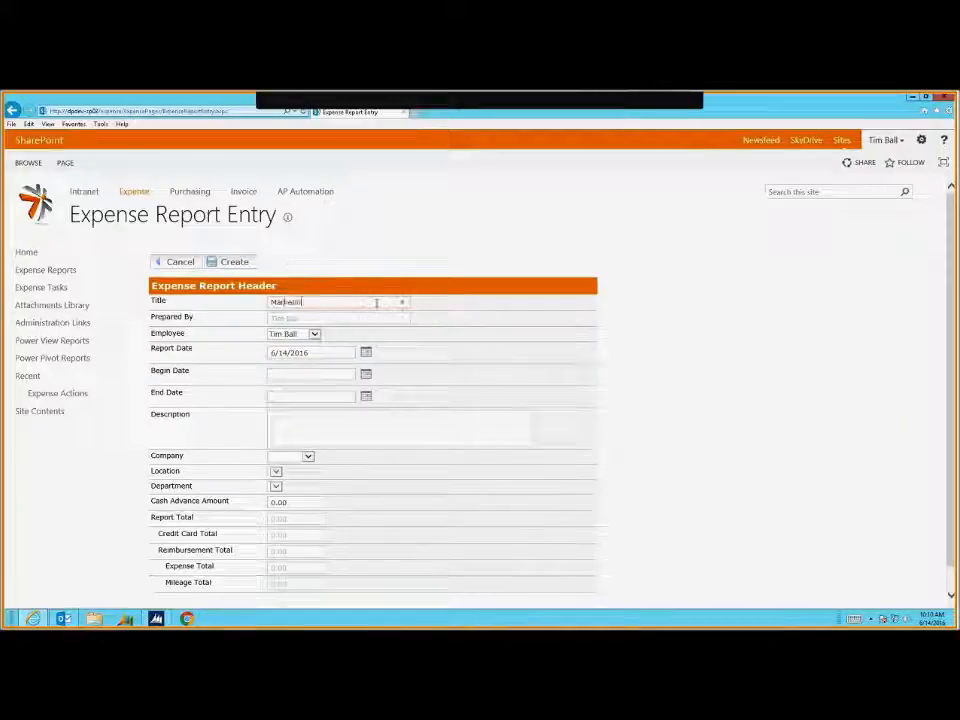
text(ip)
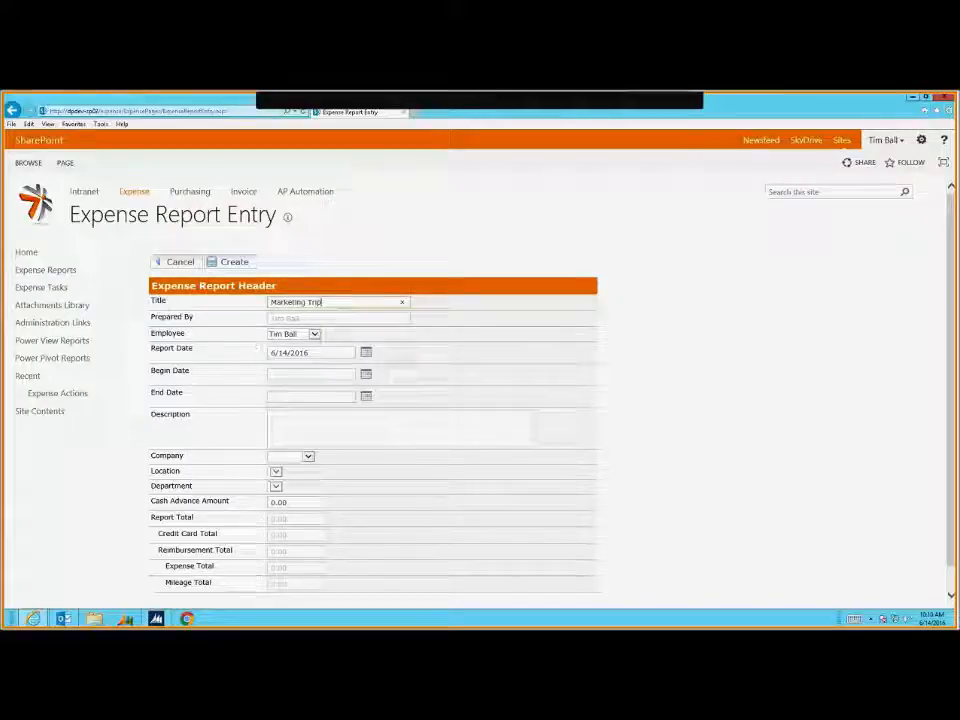
click(315, 335)
click(538, 321)
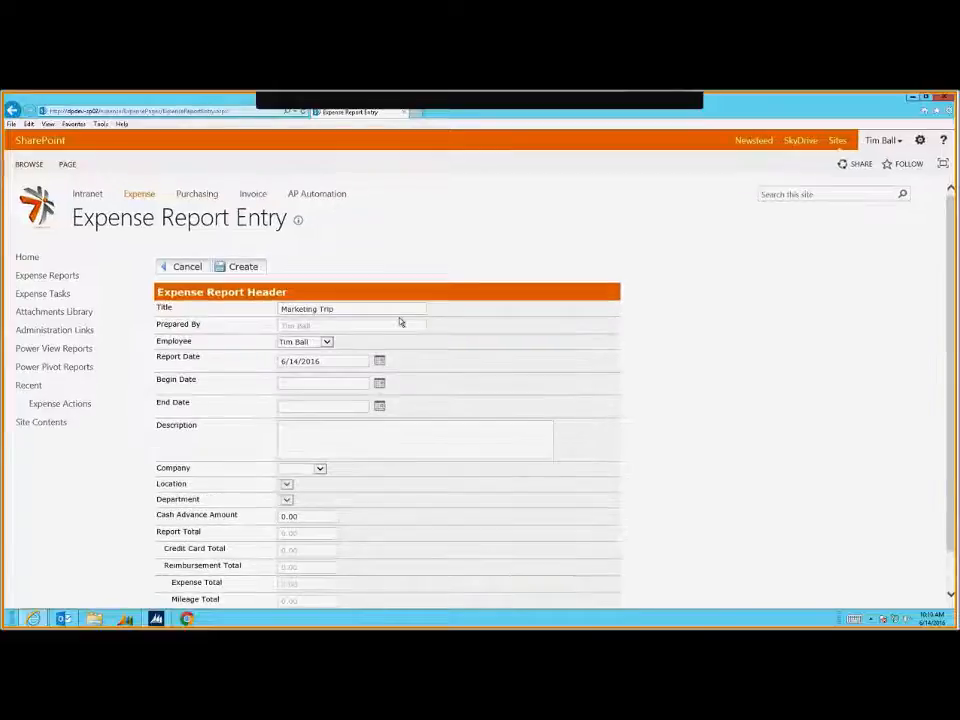
click(326, 343)
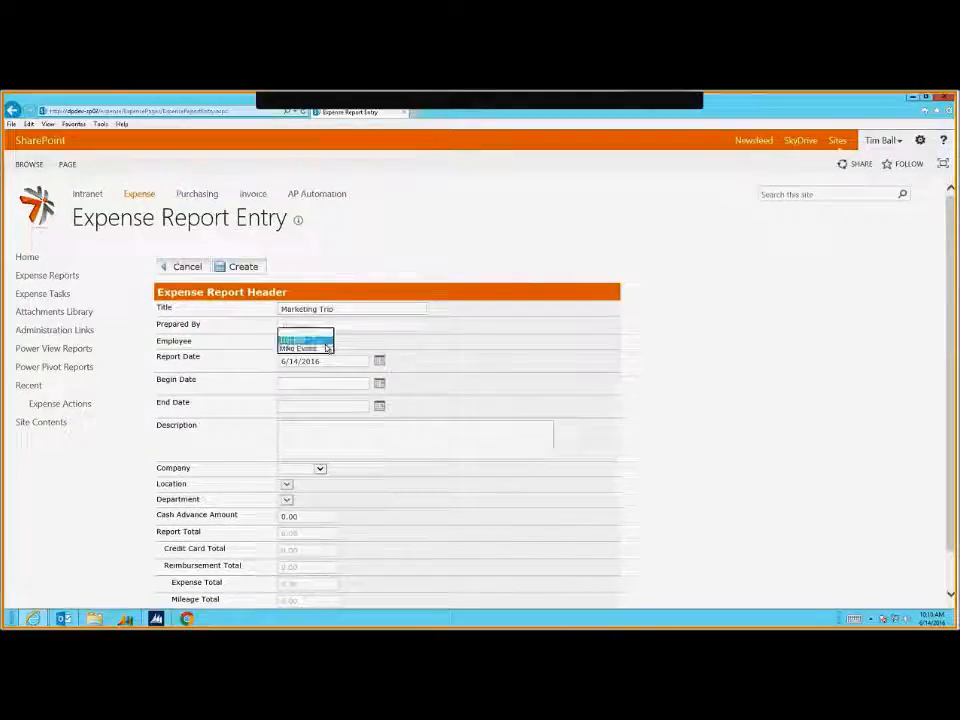
click(395, 345)
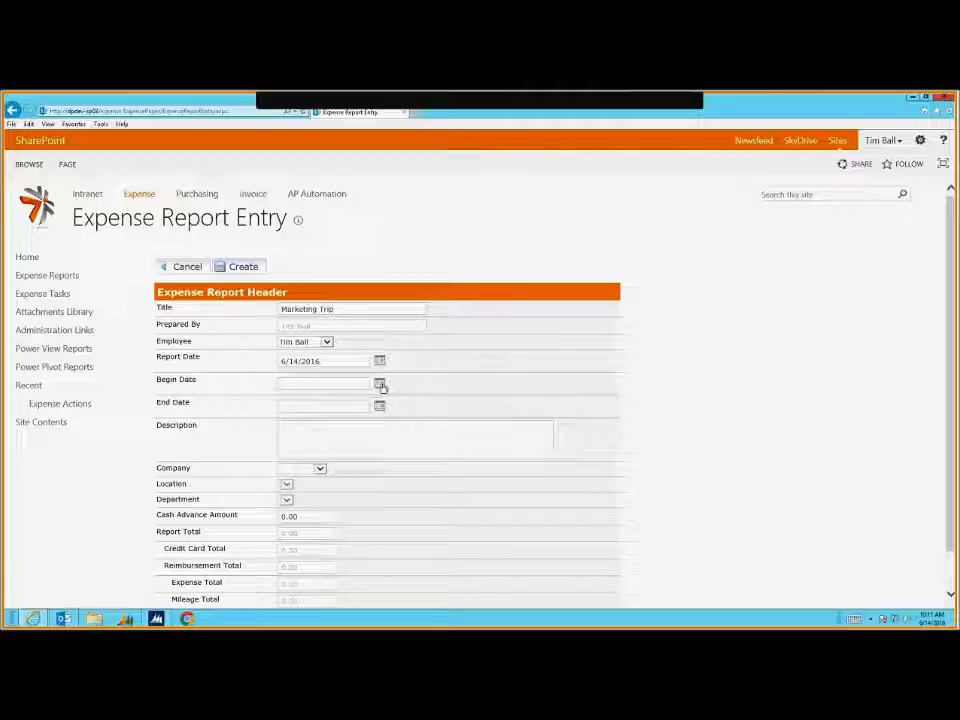
Set the report's begin date to 5/1/2016 and end date to 6/14/2016
click(380, 385)
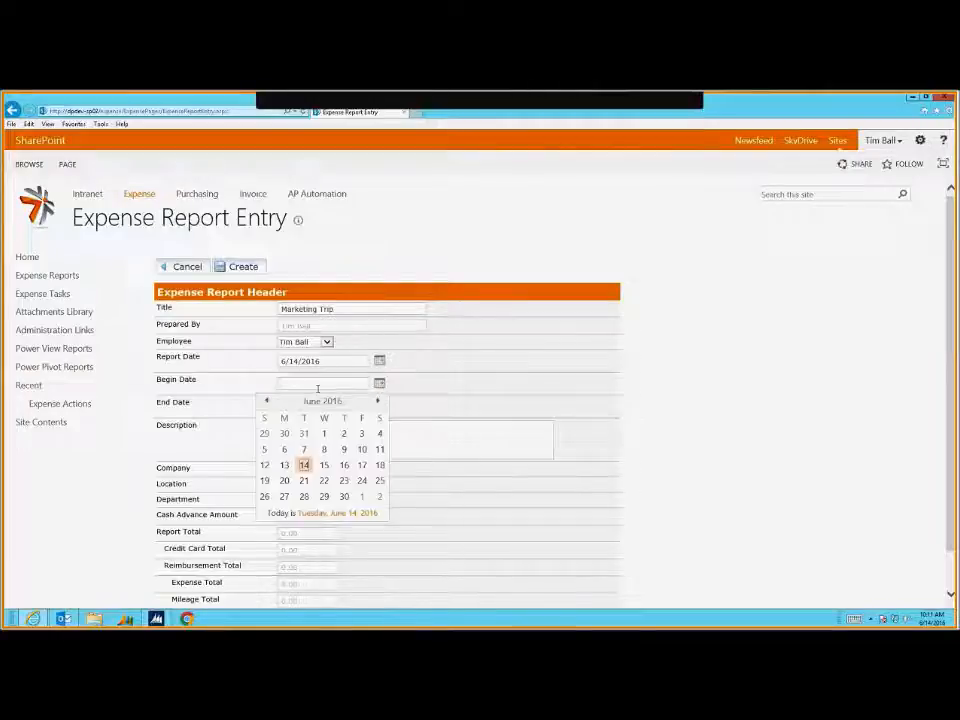
click(267, 401)
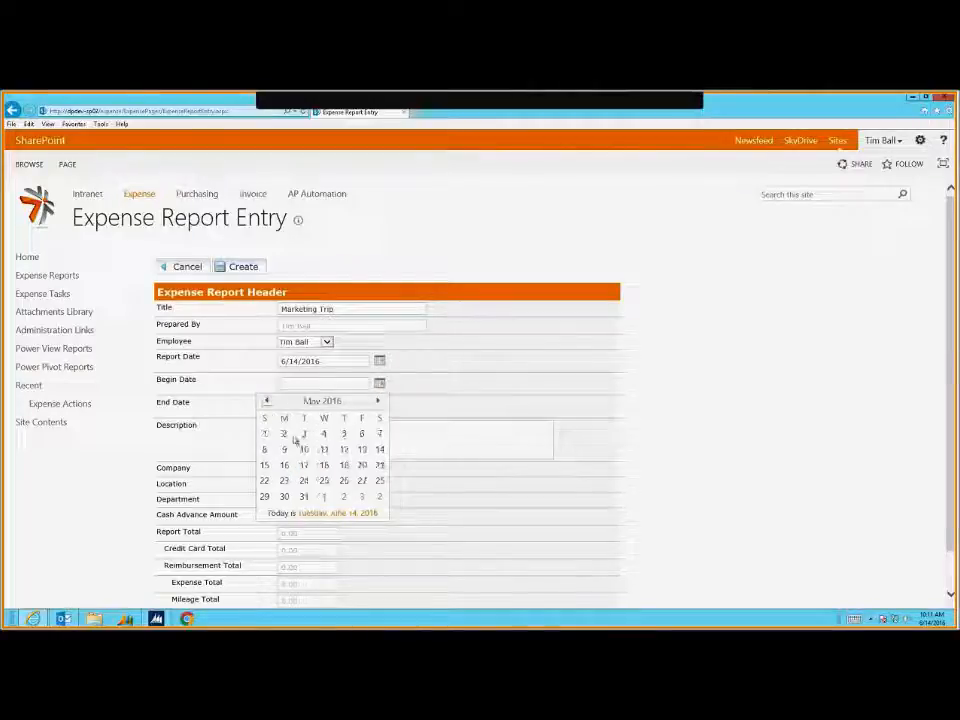
click(265, 434)
click(380, 404)
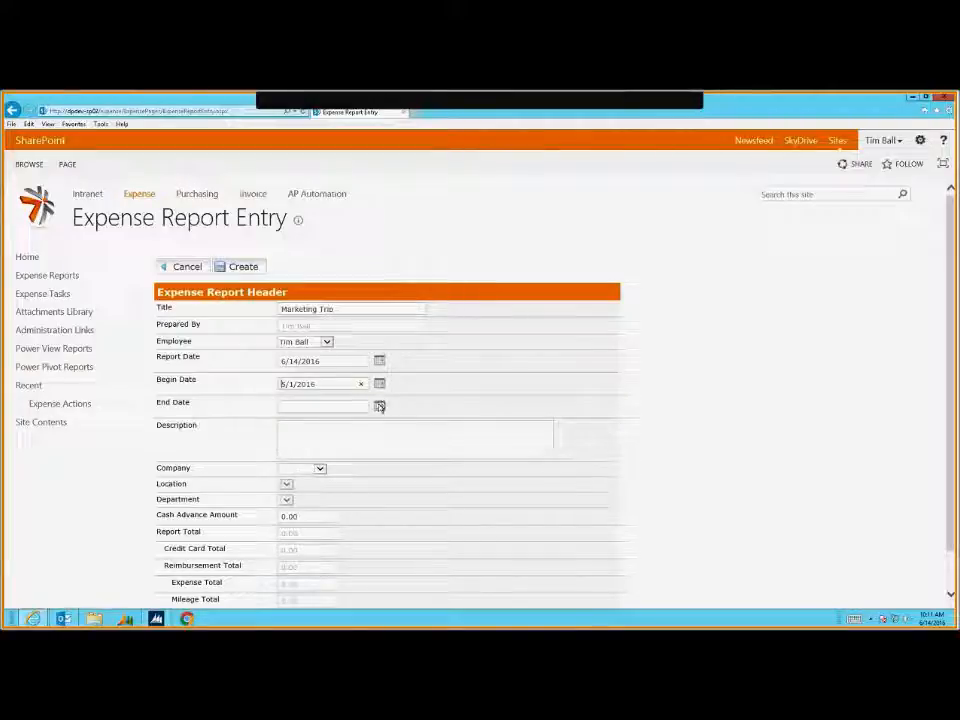
click(305, 488)
Enter the description 'Attended a trade show'
click(375, 443)
text(I)
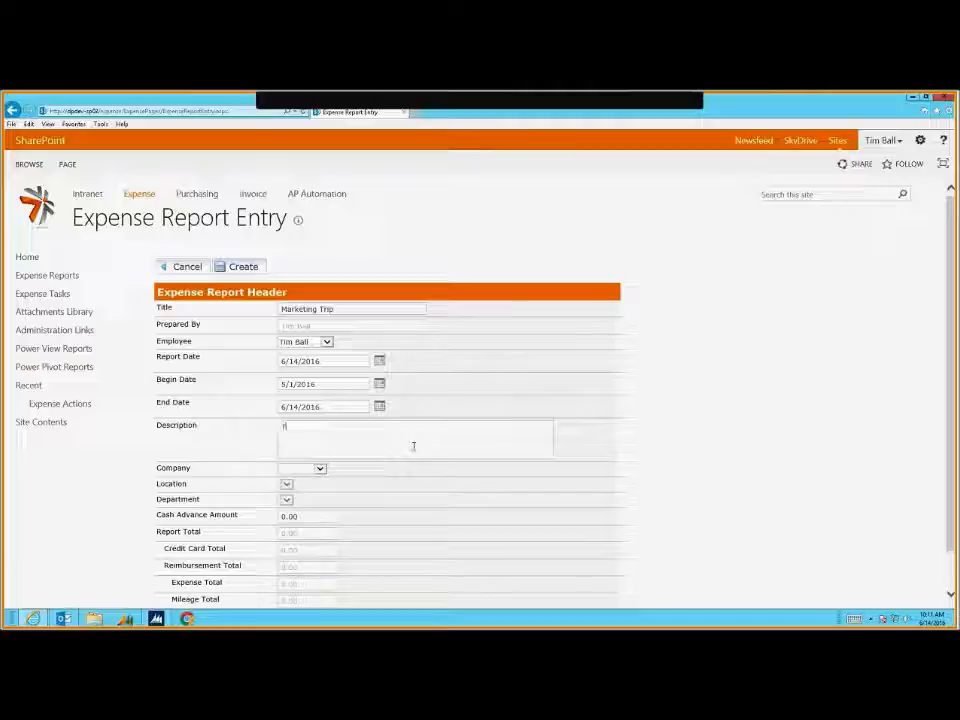
text(irfa)
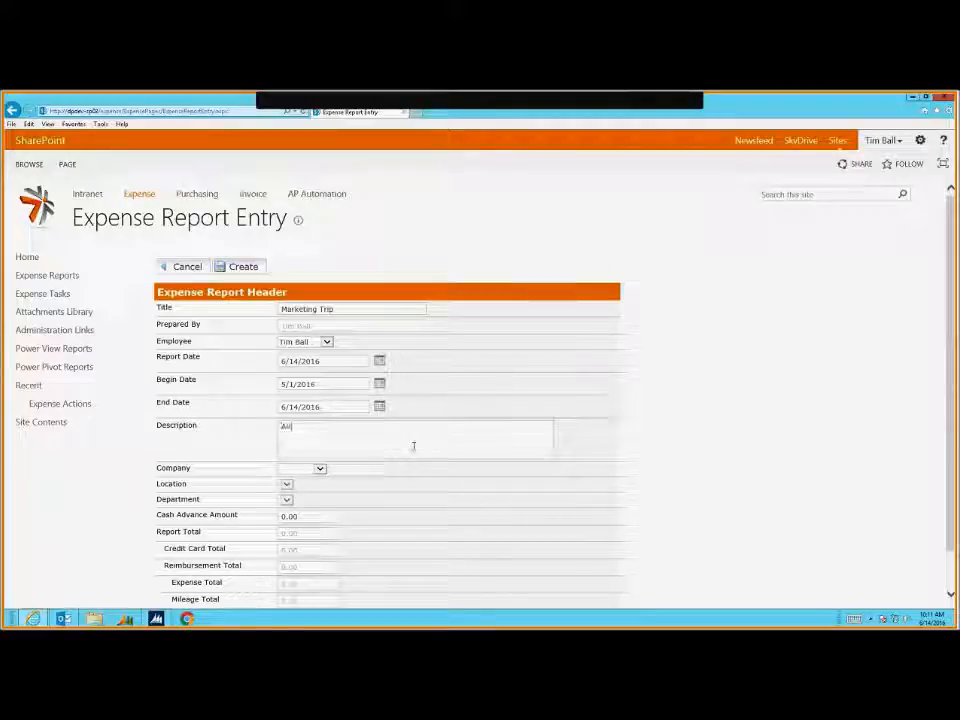
text(ded tr)
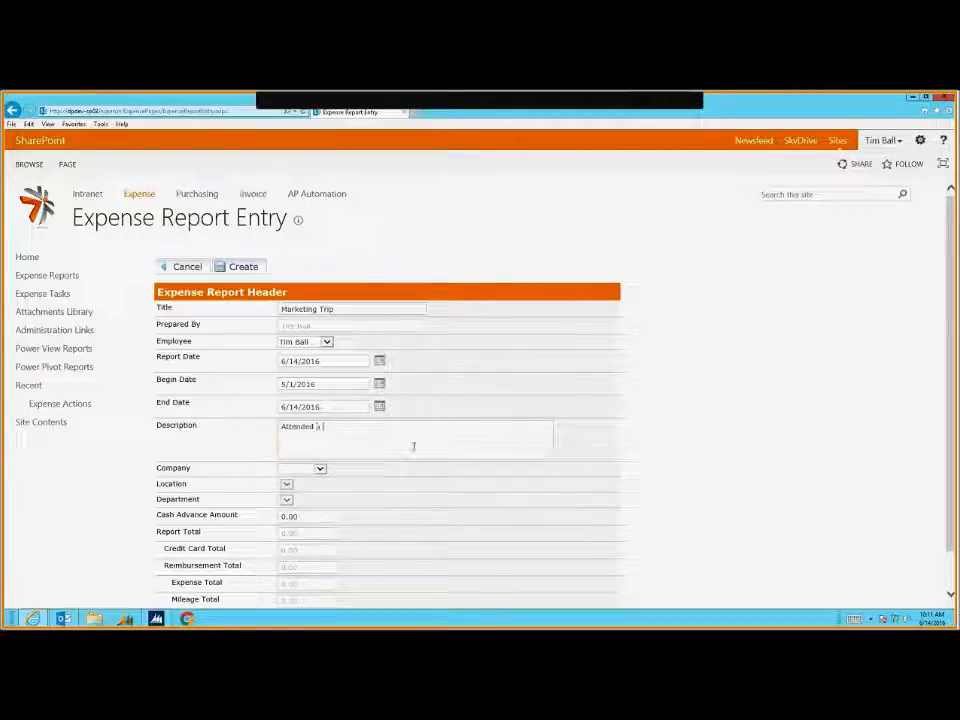
text(ade show)
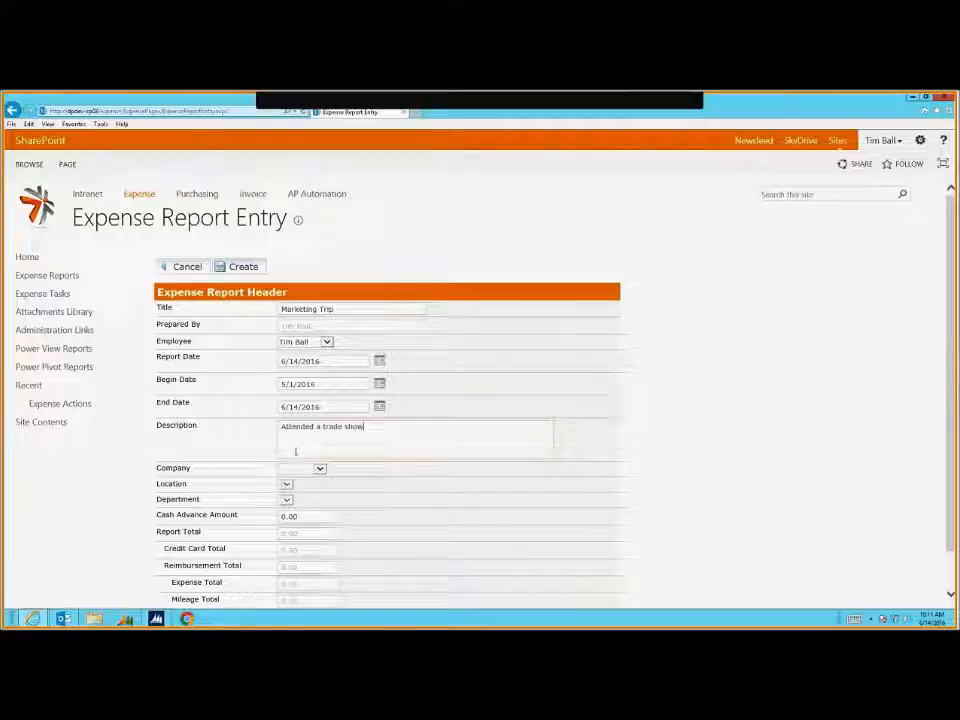
scroll(296, 452, down, 1)
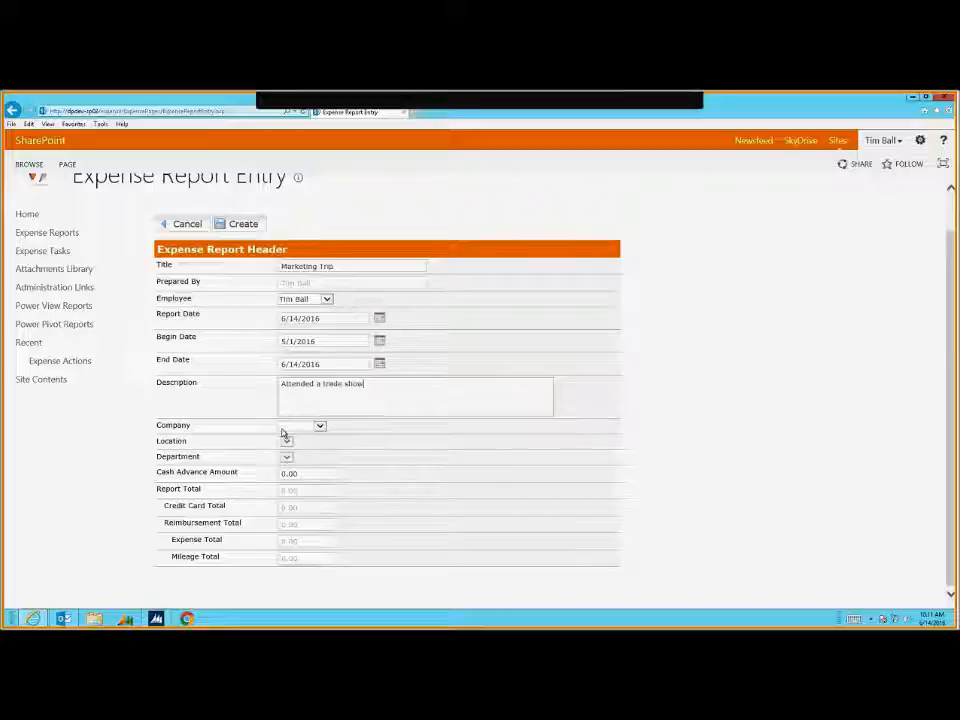
Choose company Fabrikam, location Western and department Sales, leaving cash advance at 0.00
click(290, 427)
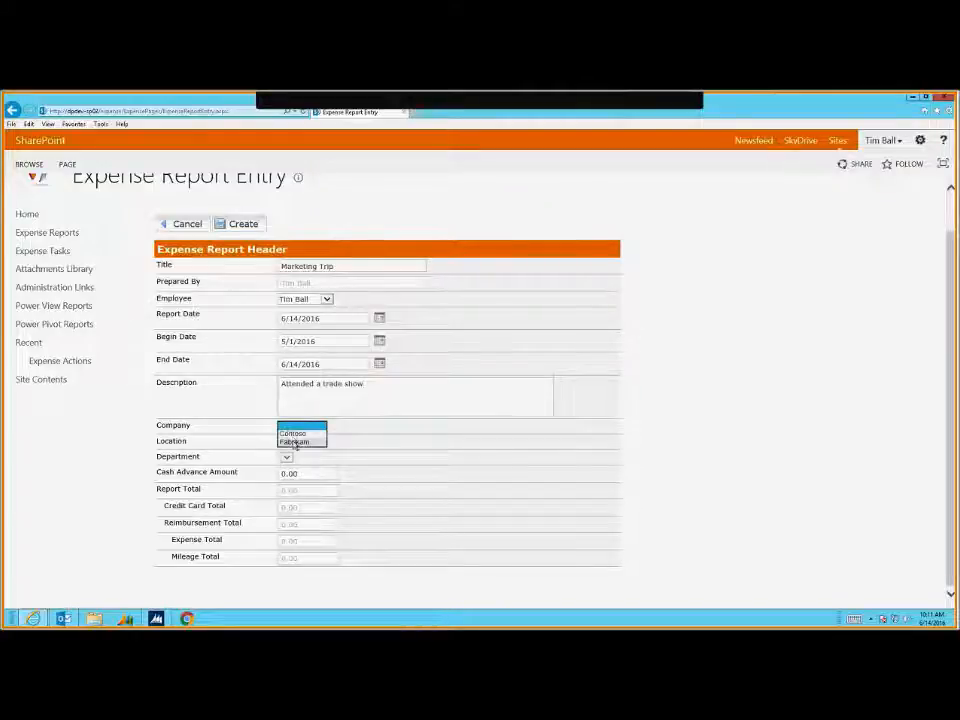
click(293, 441)
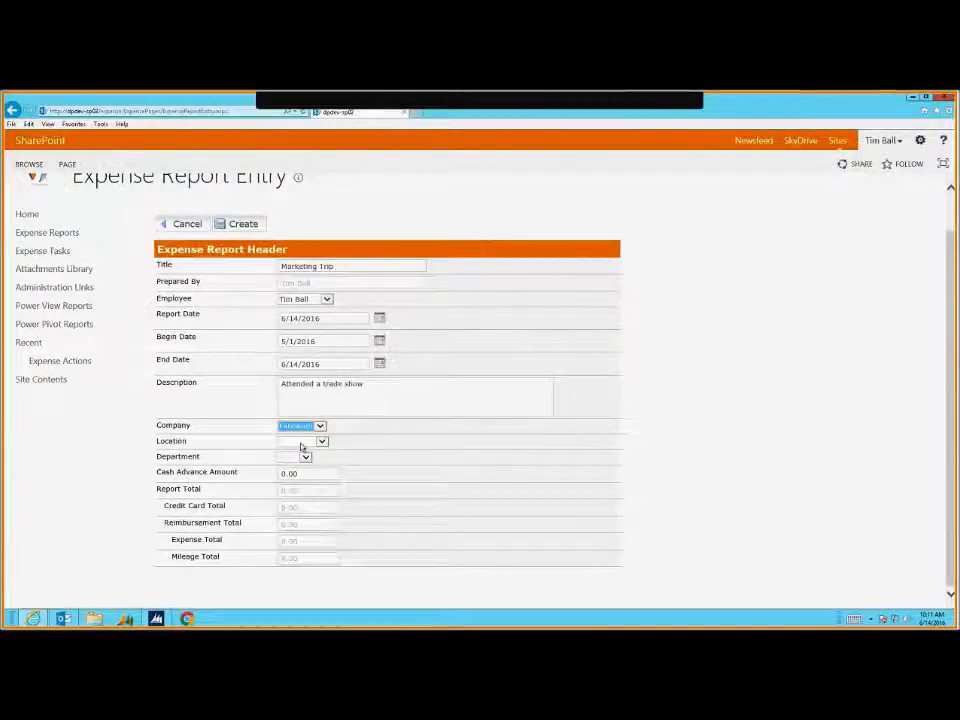
click(302, 443)
click(300, 465)
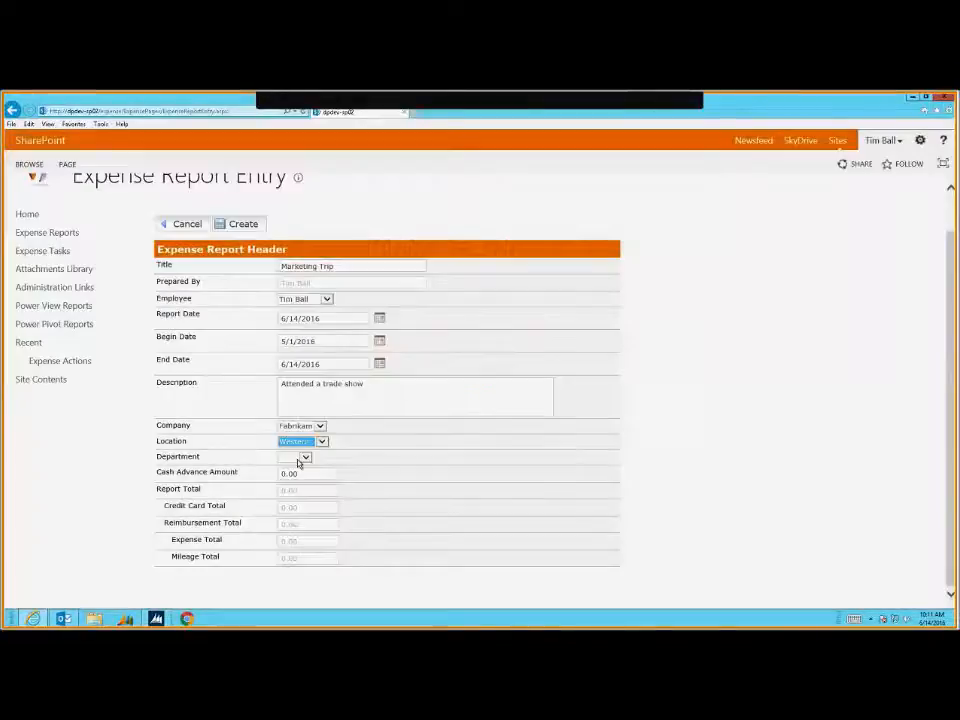
click(298, 460)
click(297, 484)
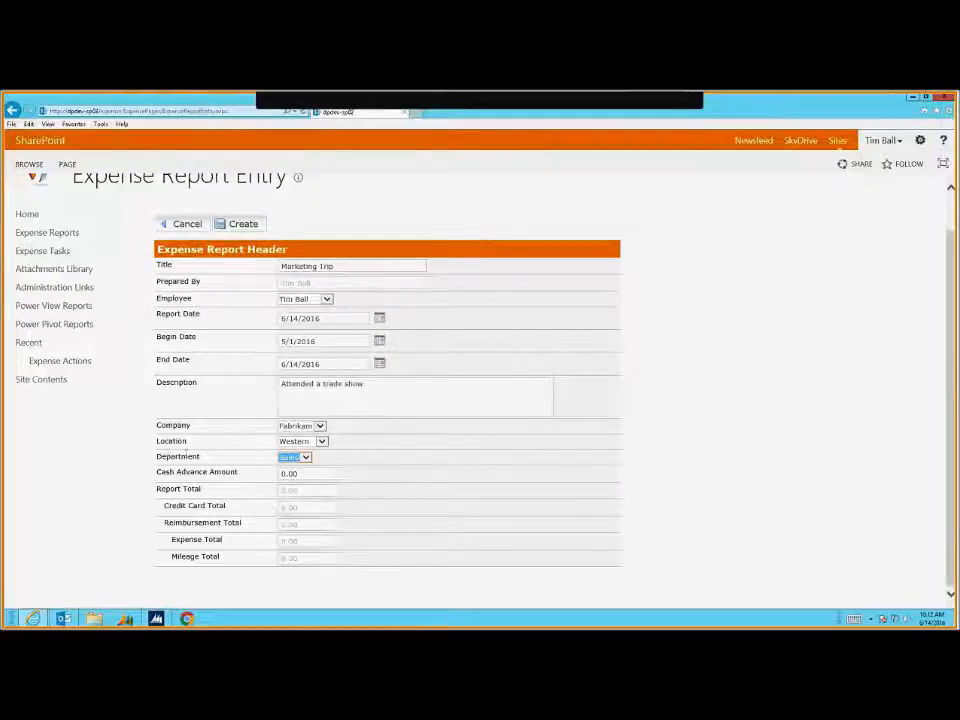
click(187, 455)
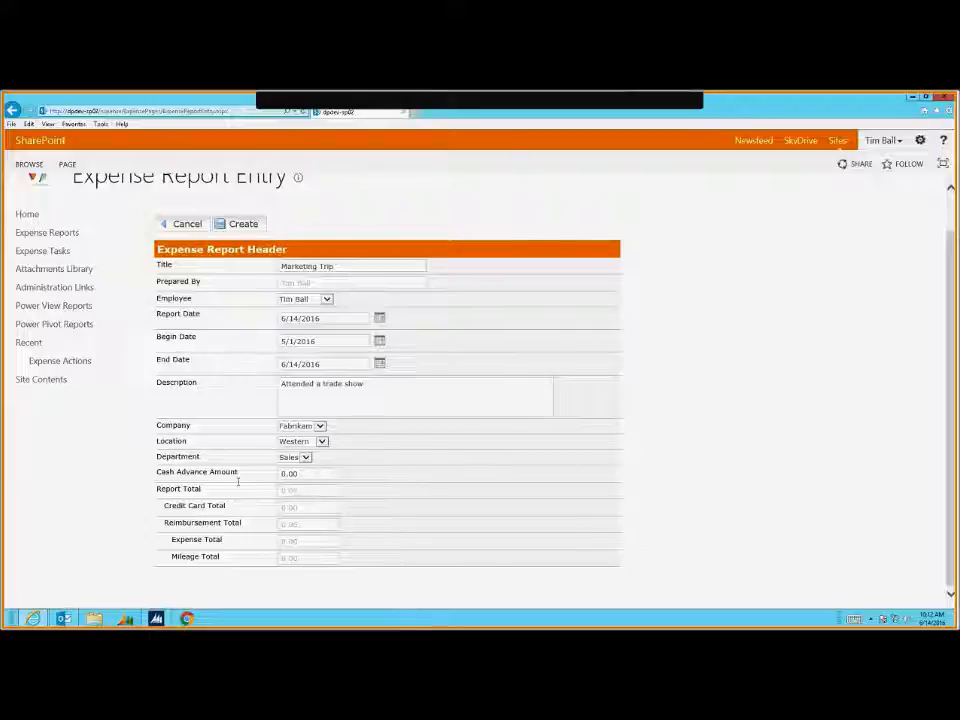
click(285, 474)
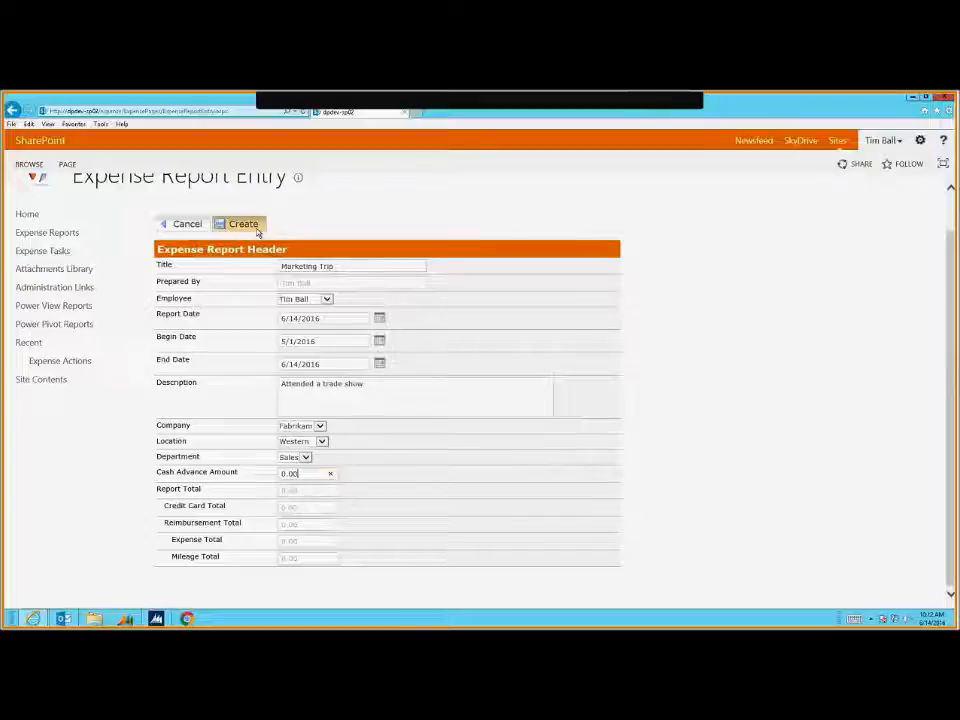
Create the Marketing Trip report and check its empty Expenses, Mileage and Credit Card lists
click(258, 473)
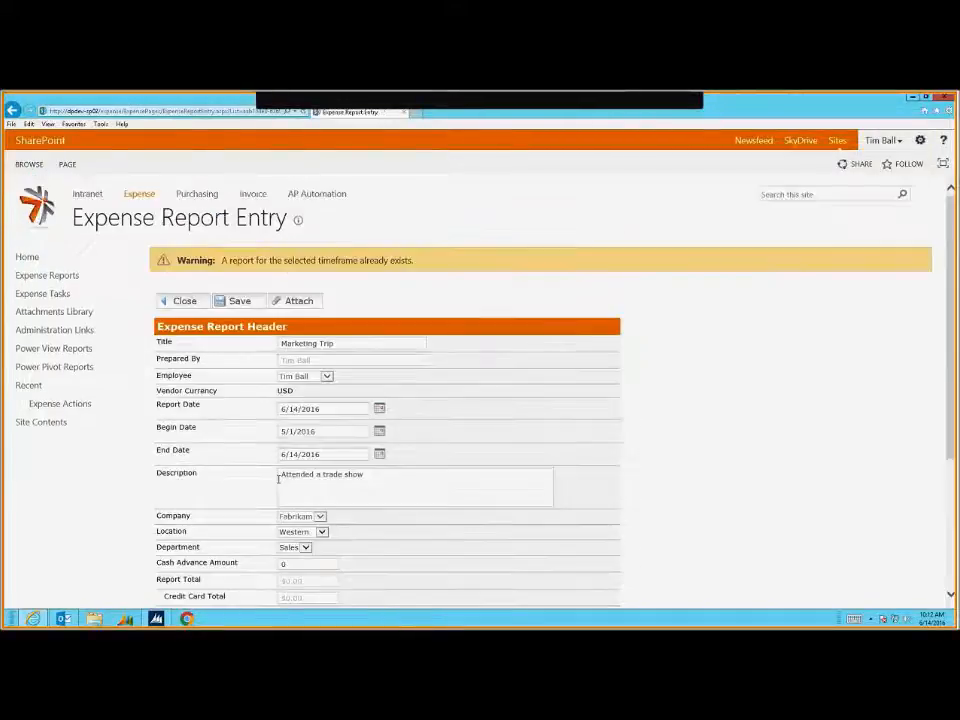
scroll(285, 505, down, 1)
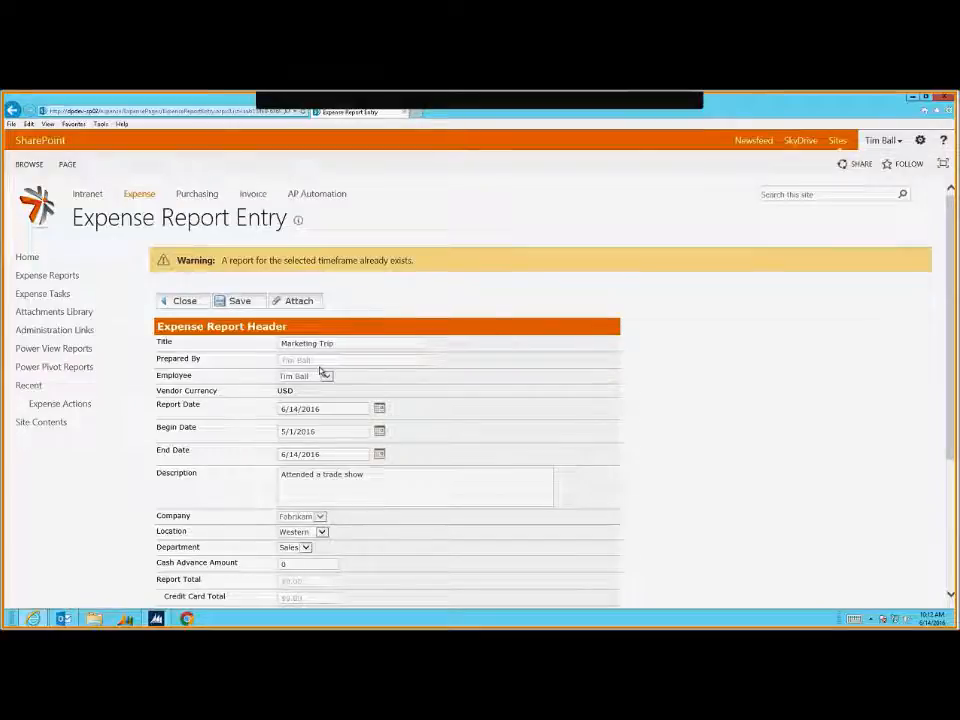
scroll(368, 440, down, 2)
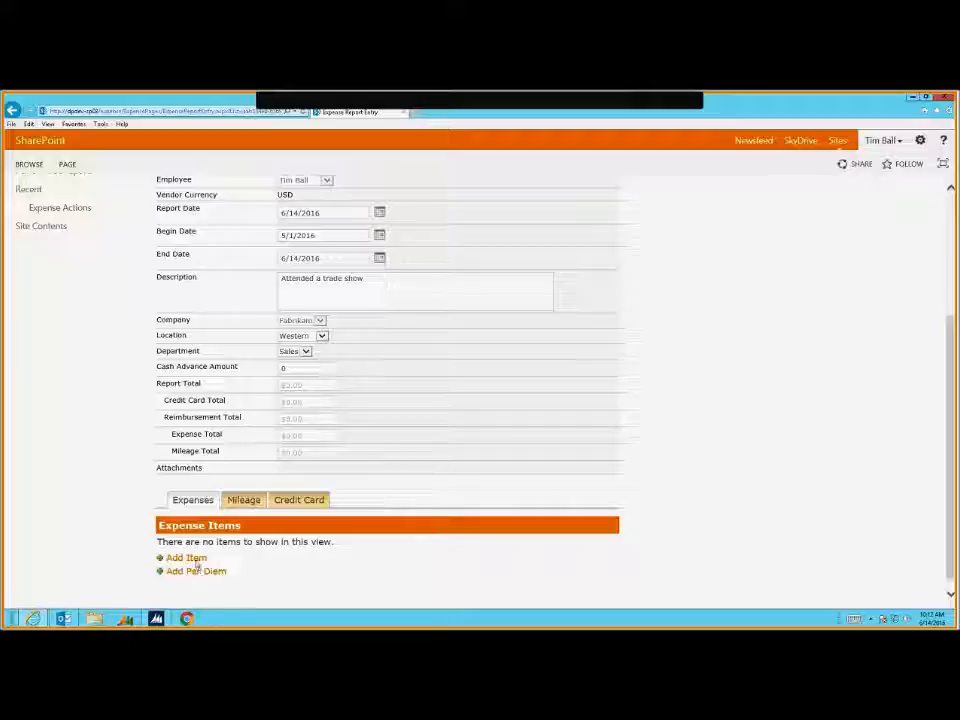
click(254, 503)
click(315, 504)
click(193, 504)
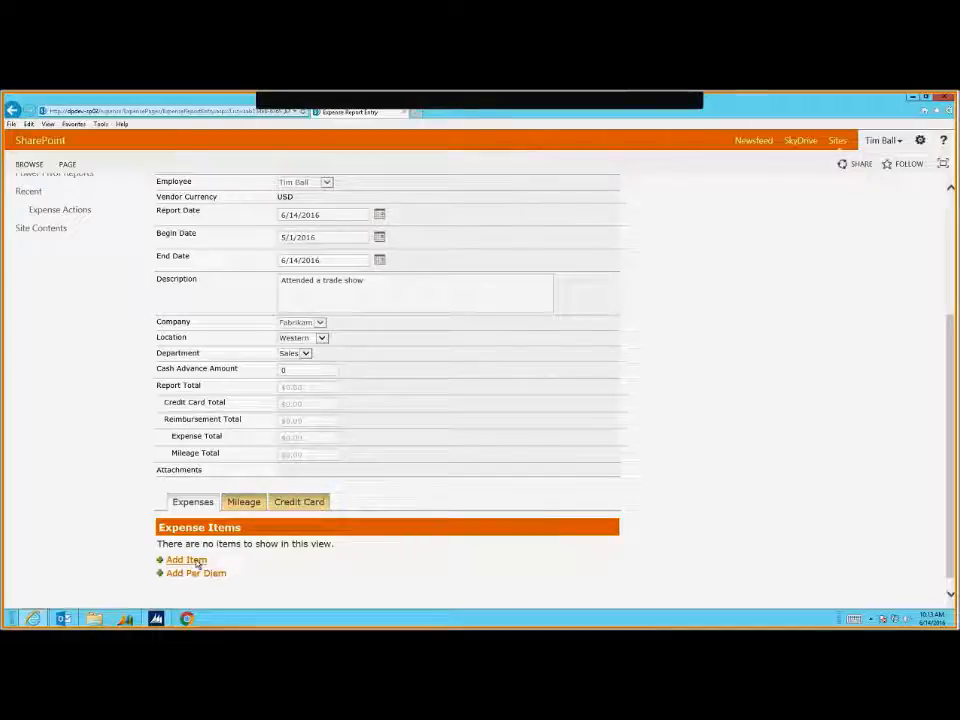
Add an expense item with the restaurant payee, description 'Steak dinner with the team', and department Sales
click(190, 561)
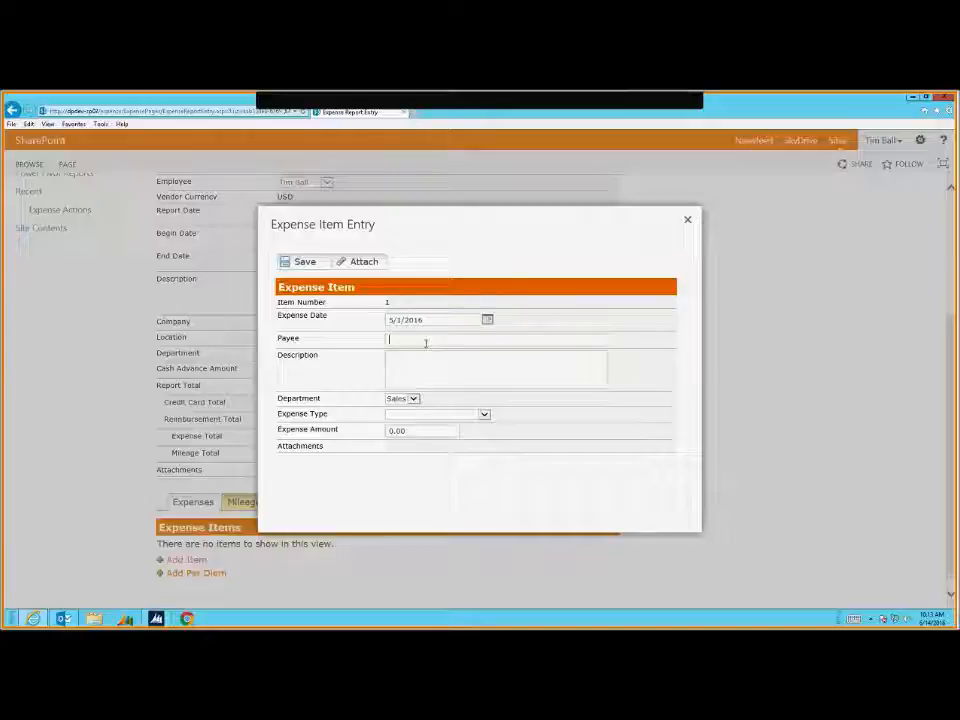
text(Ruth Chris)
key(Tab)
text(Stea)
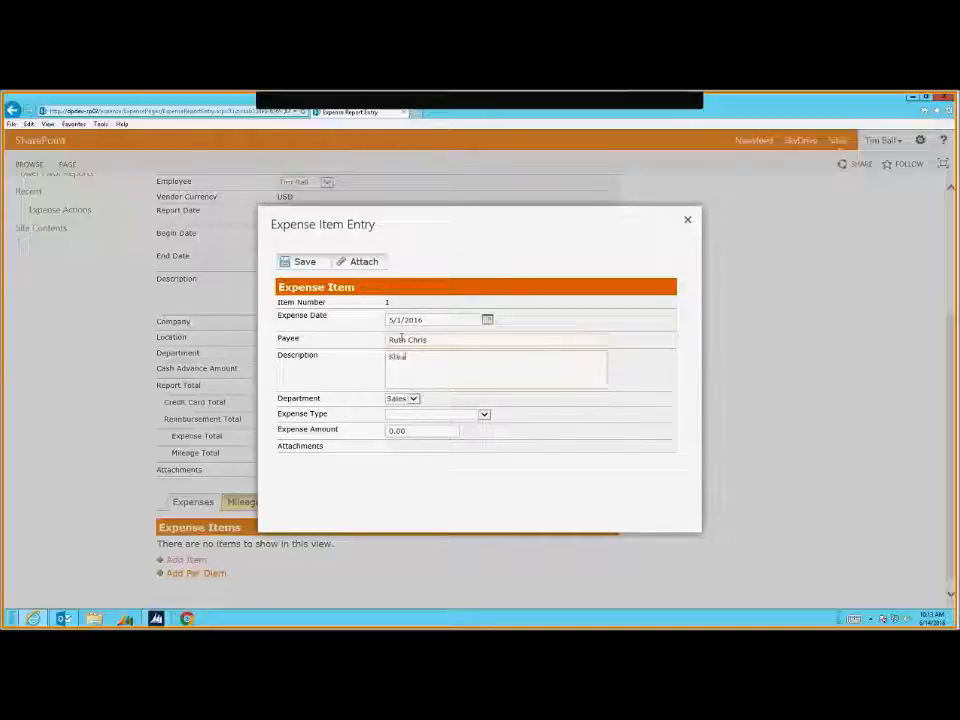
text(k din)
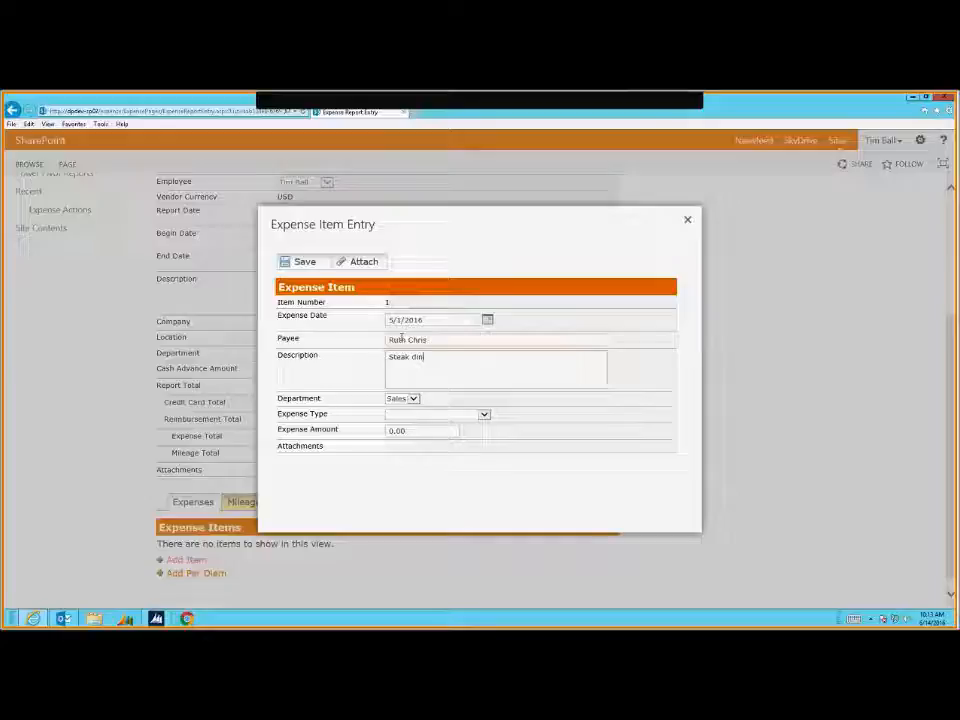
text(ner with the team)
key(Tab)
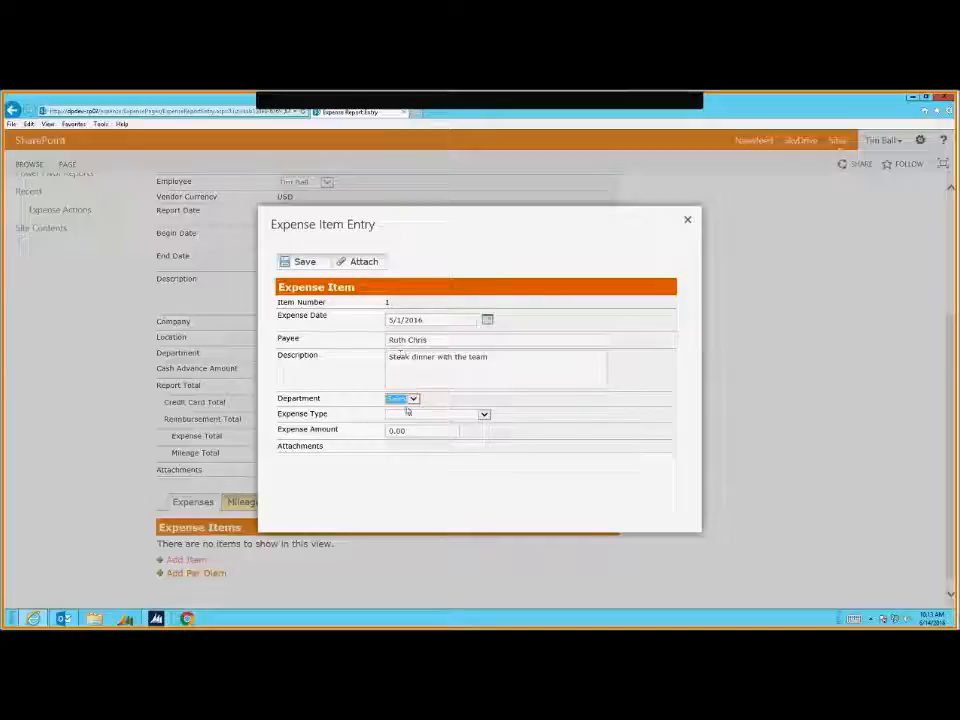
click(408, 400)
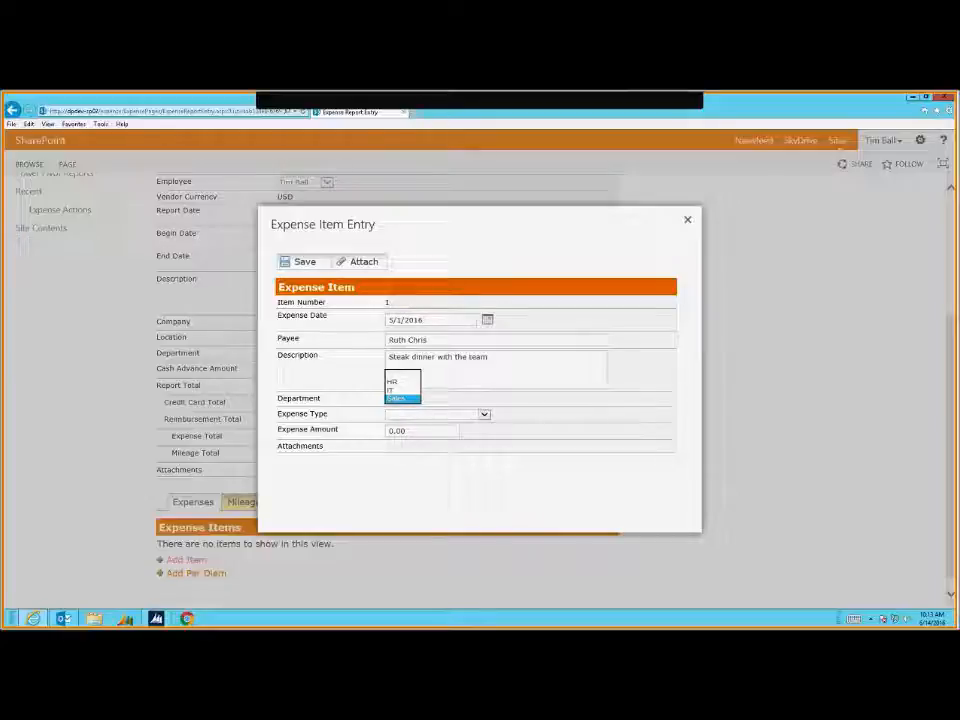
mouse_move(957, 93)
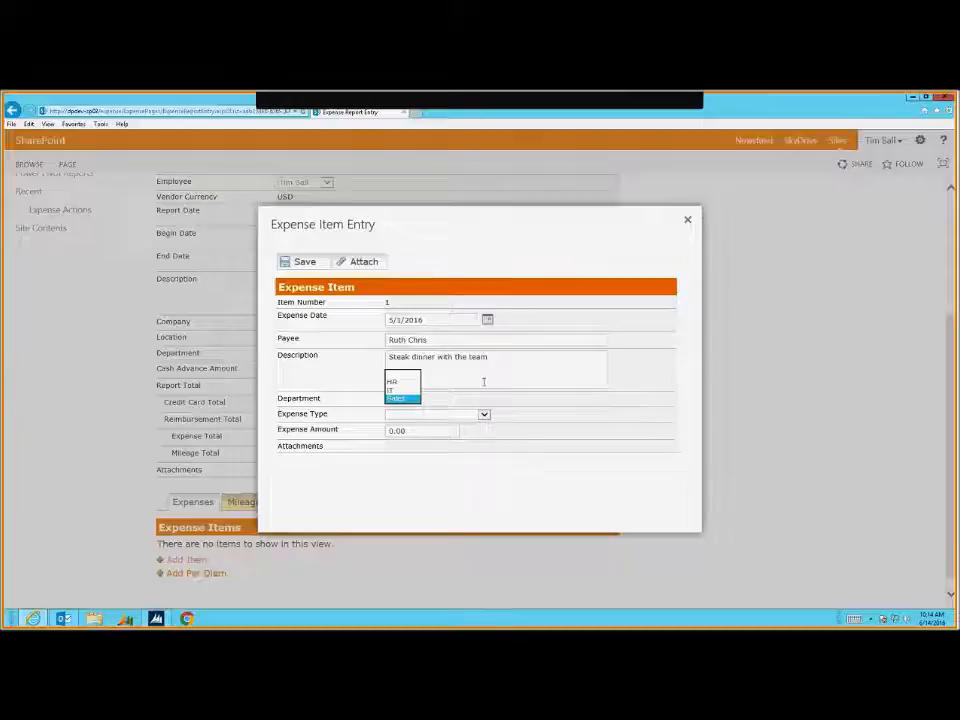
click(437, 406)
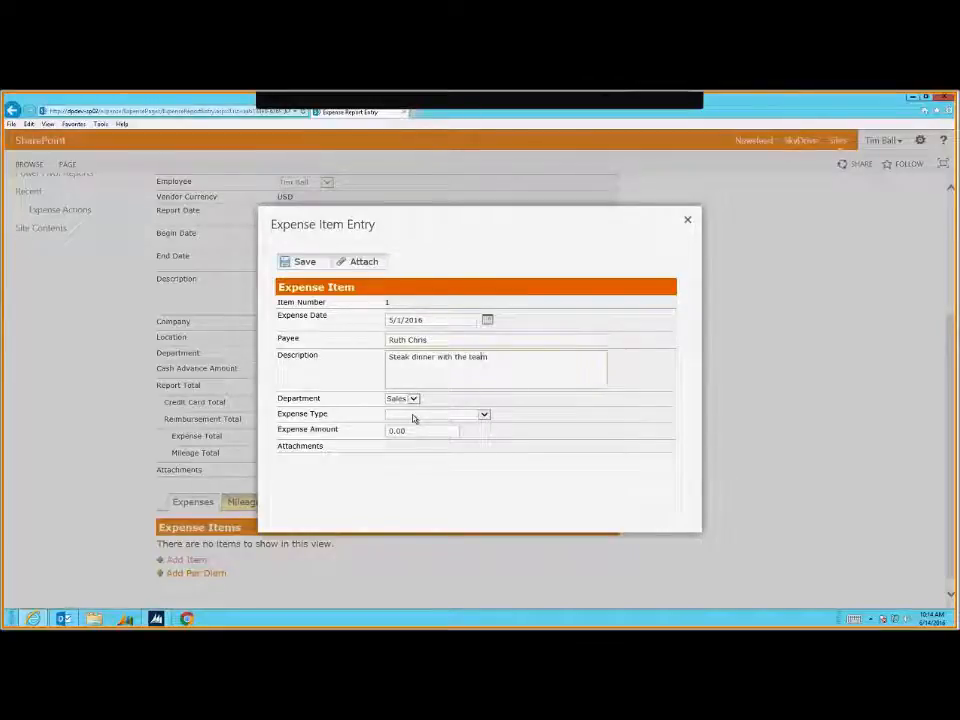
Set expense type Meals and Entertainment, attendees 'Marketing Trip', and amount 350.00
click(414, 418)
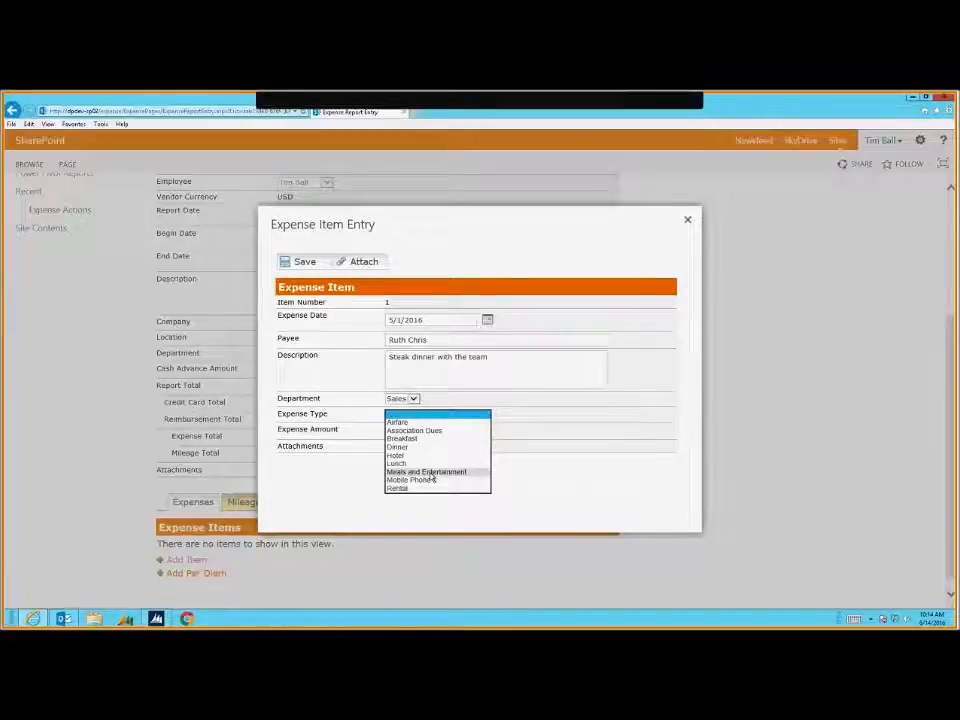
click(432, 472)
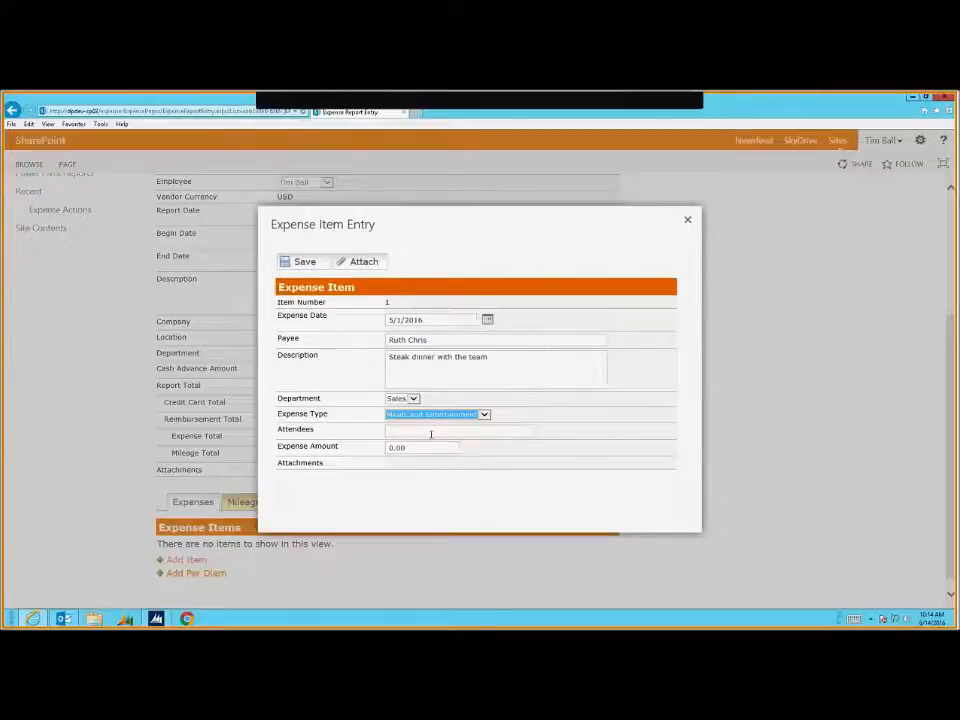
click(431, 434)
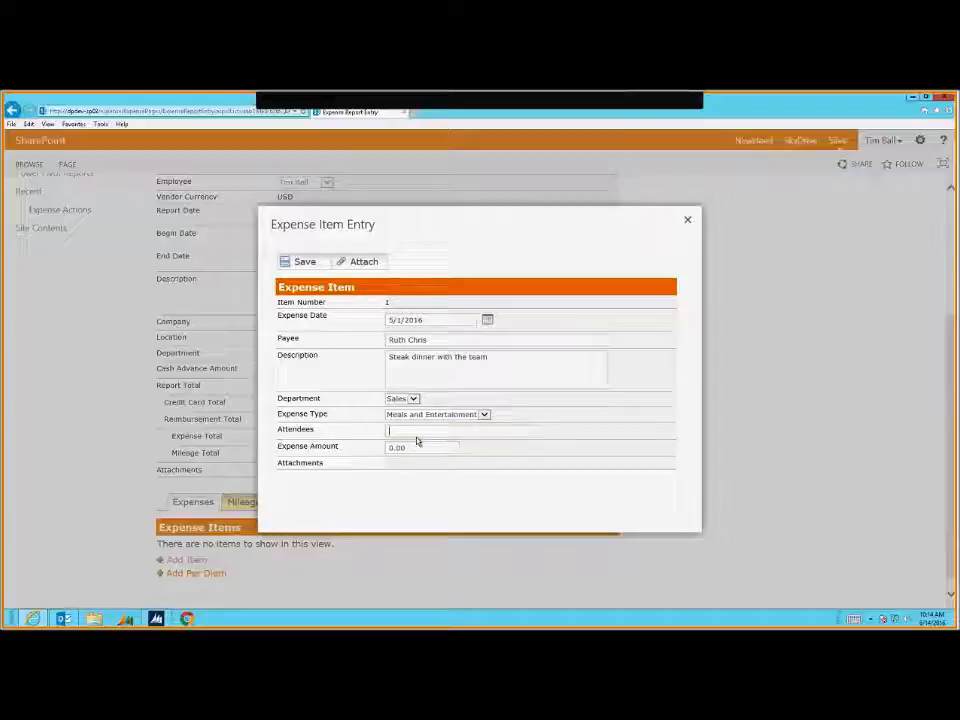
text(Marthting Trip)
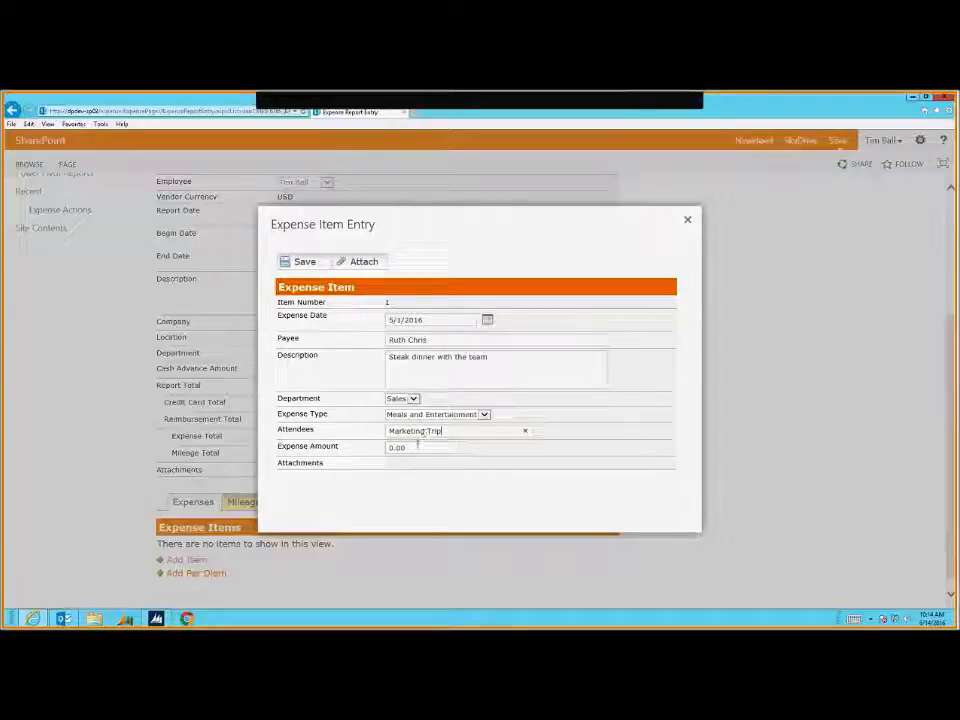
key(Tab)
text(350.00)
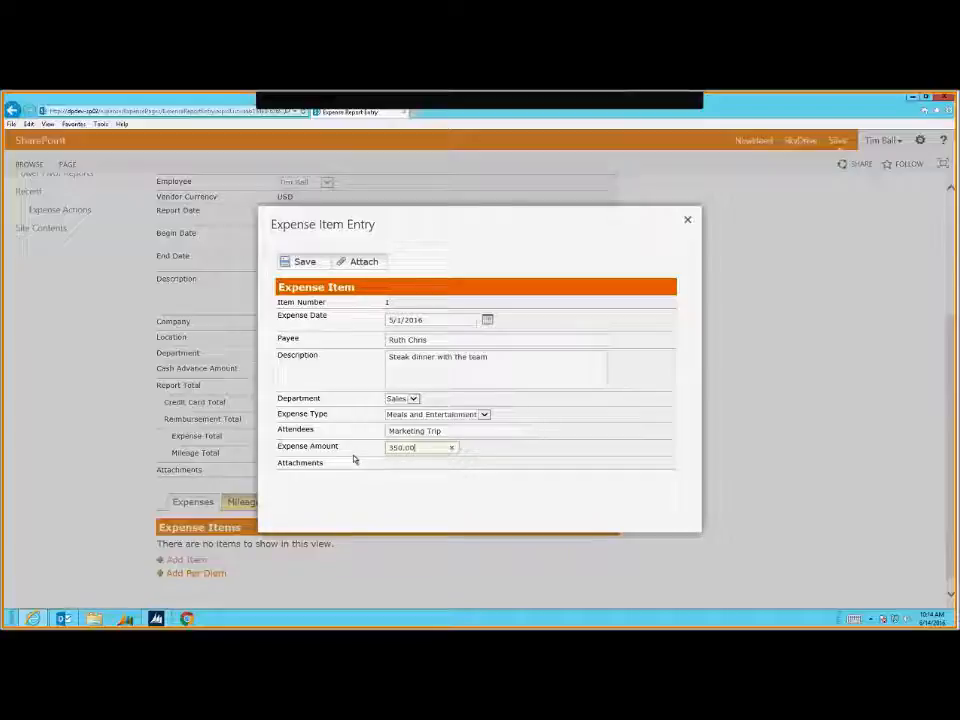
Attach meal-receipt.gif to the expense item
click(363, 262)
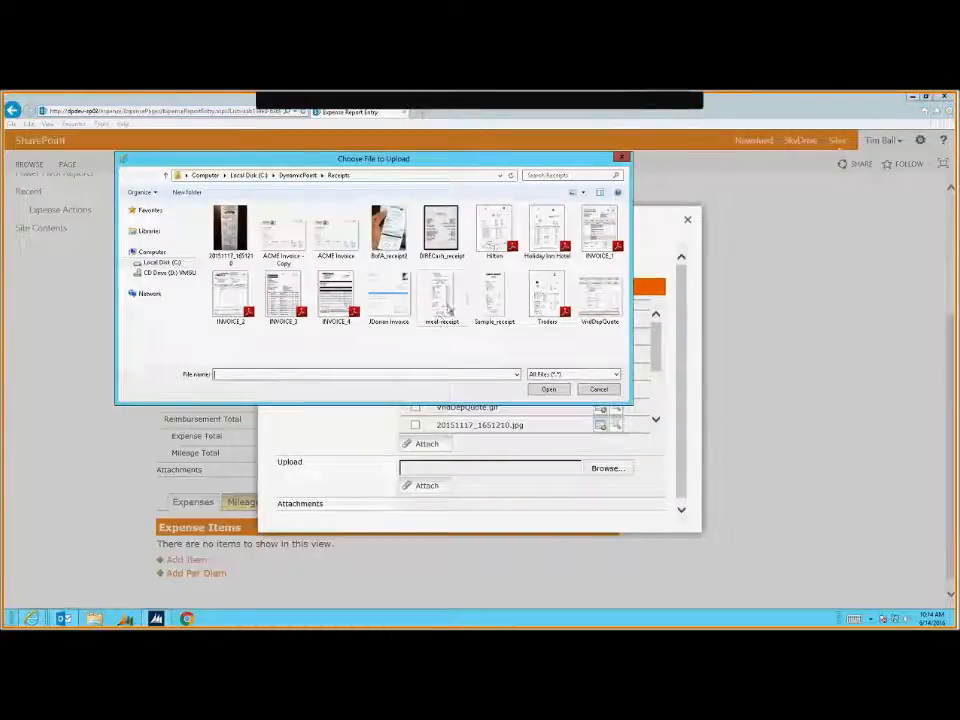
click(445, 300)
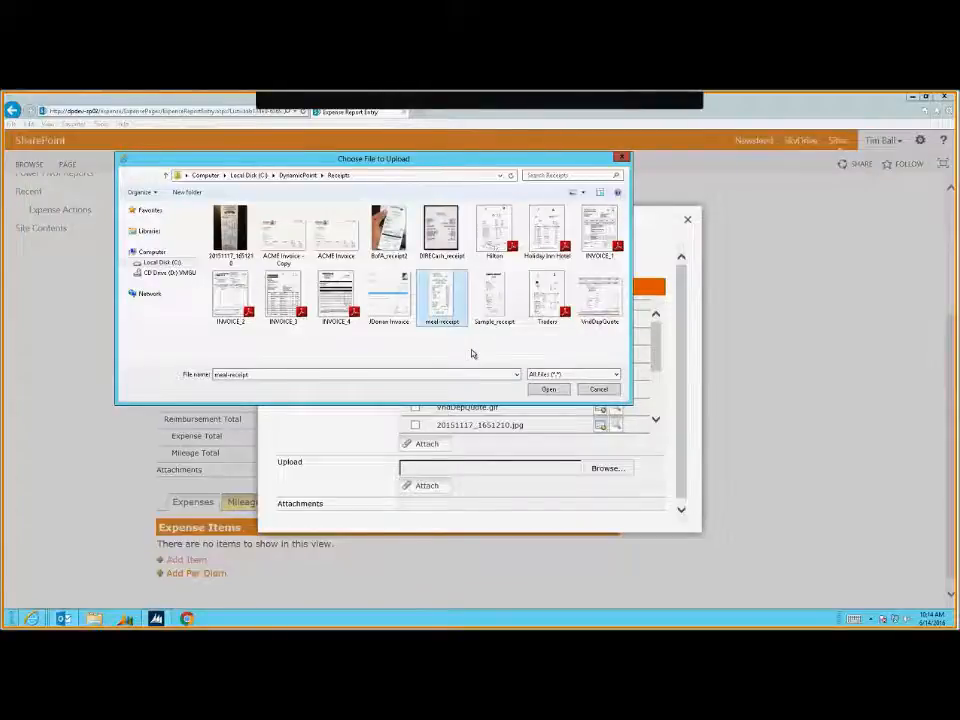
click(548, 389)
click(428, 486)
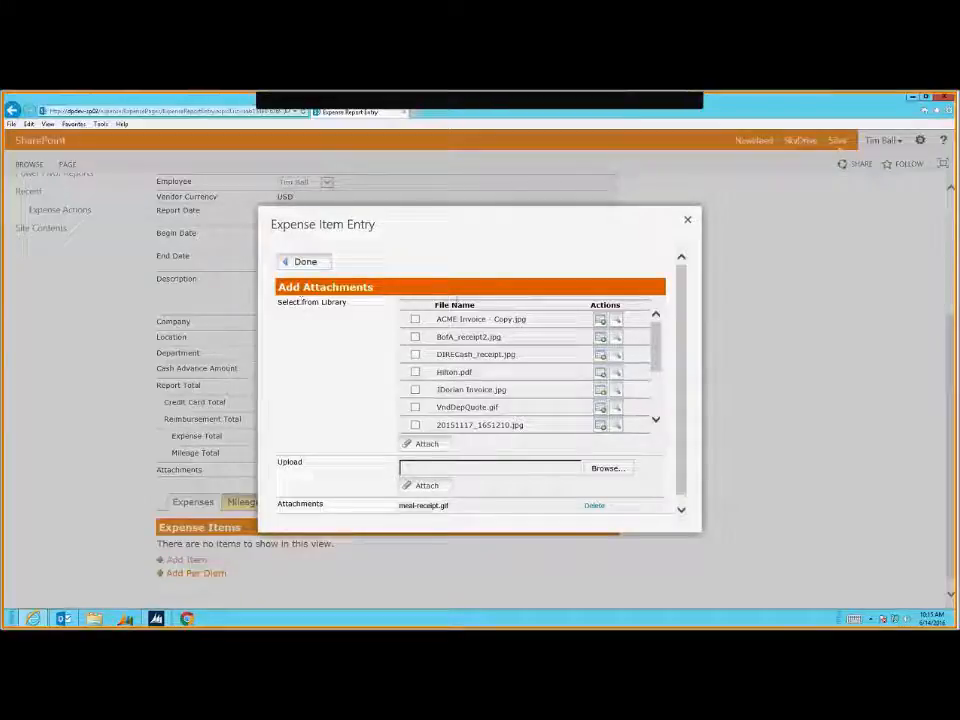
Open Sample_receipt.jpg in a new browser tab, then return to the expense entry page
drag(657, 335, 660, 404)
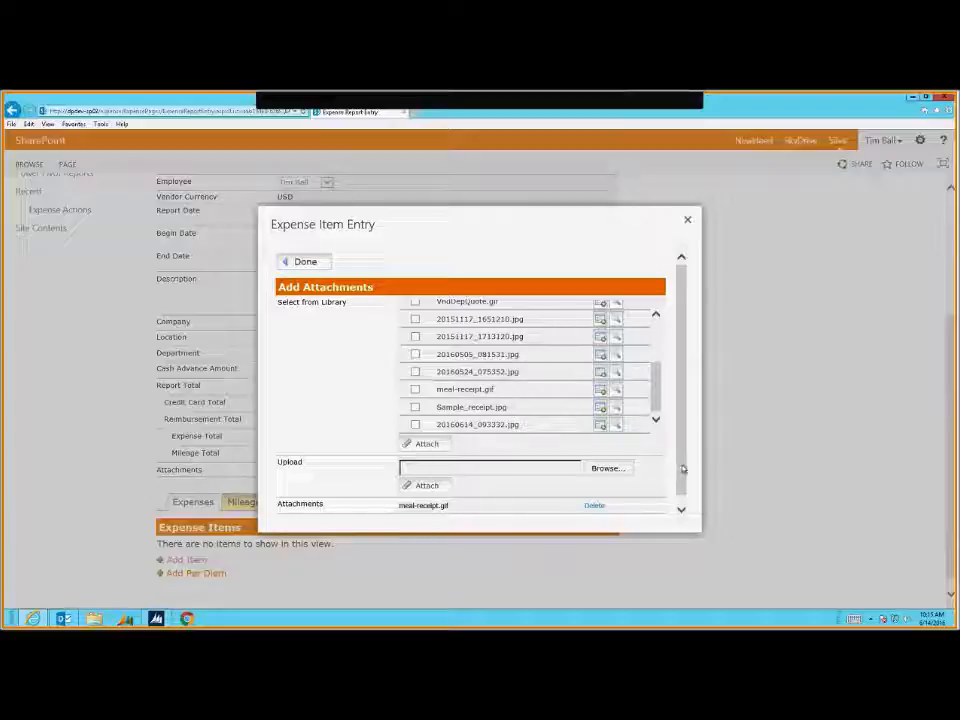
click(617, 409)
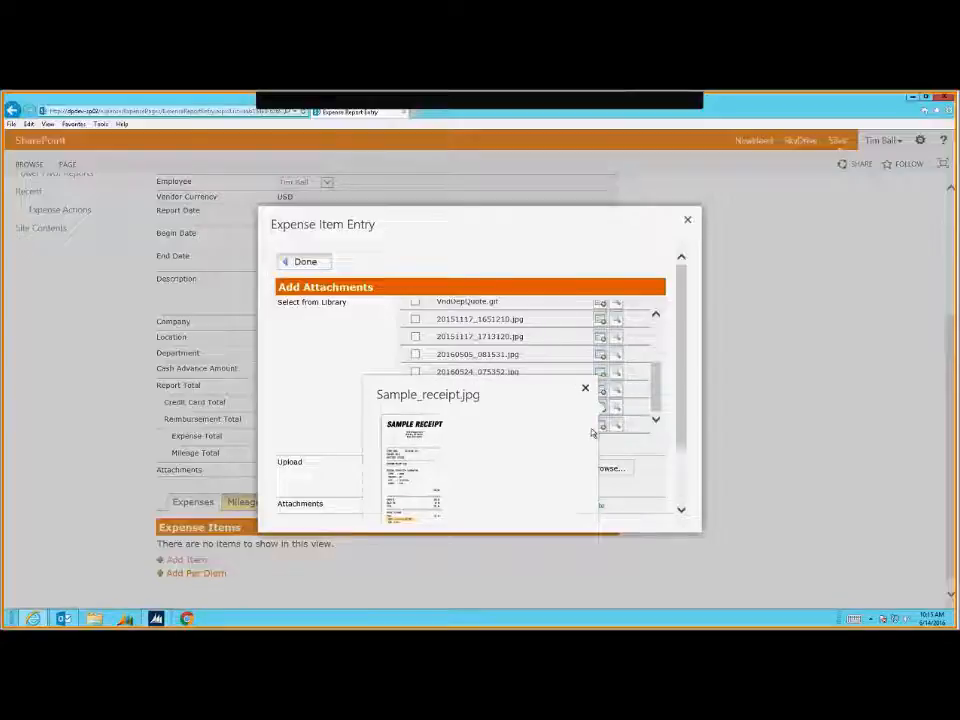
right_click(510, 410)
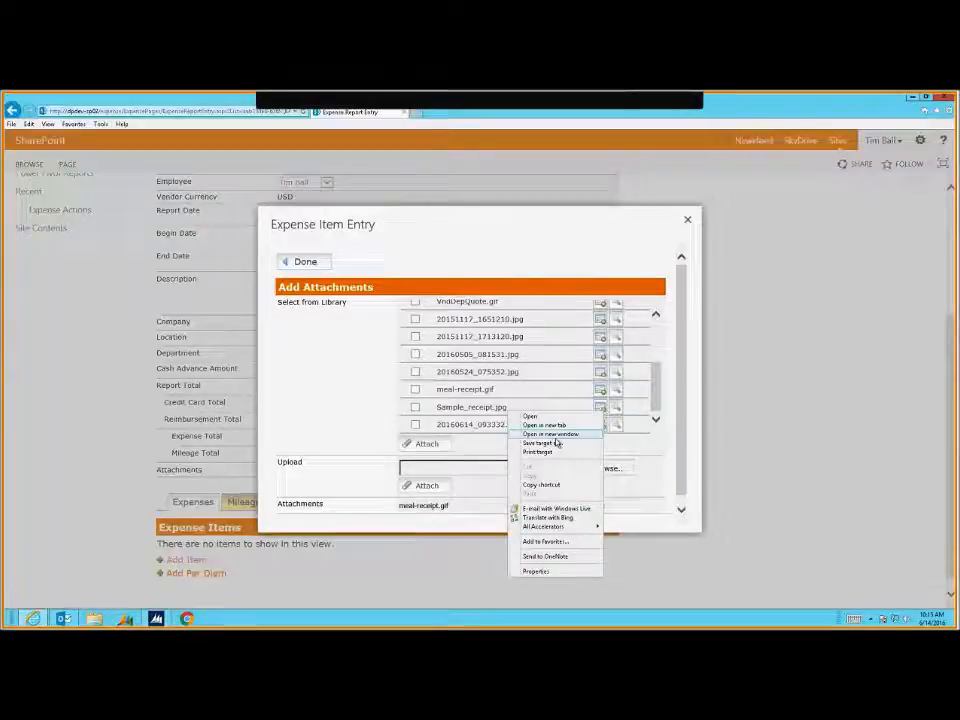
click(550, 425)
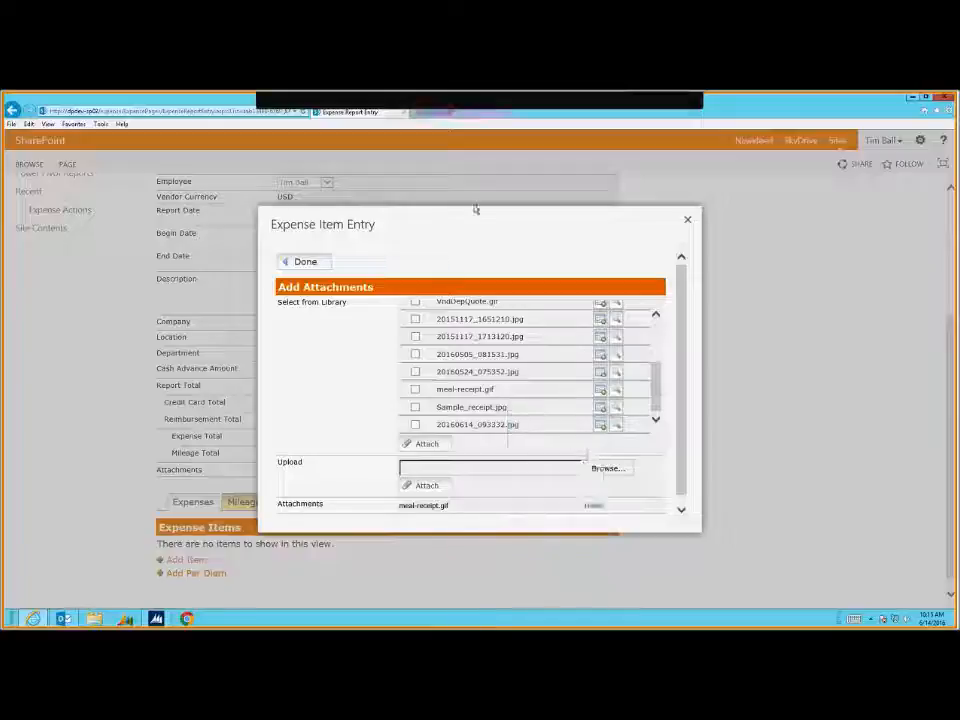
click(450, 113)
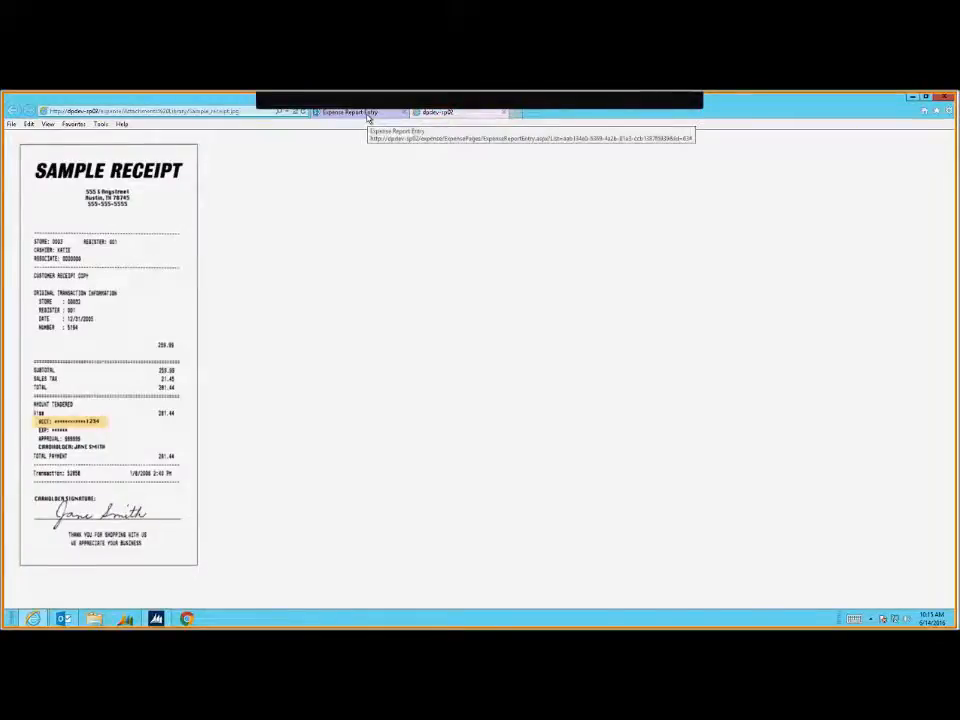
click(369, 114)
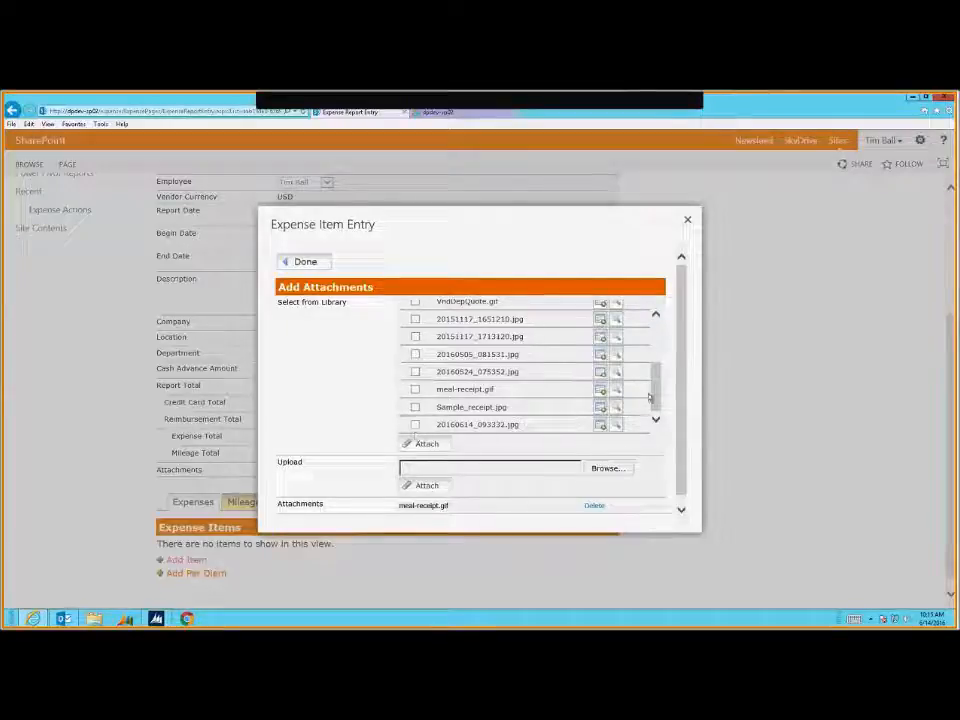
drag(648, 397, 645, 357)
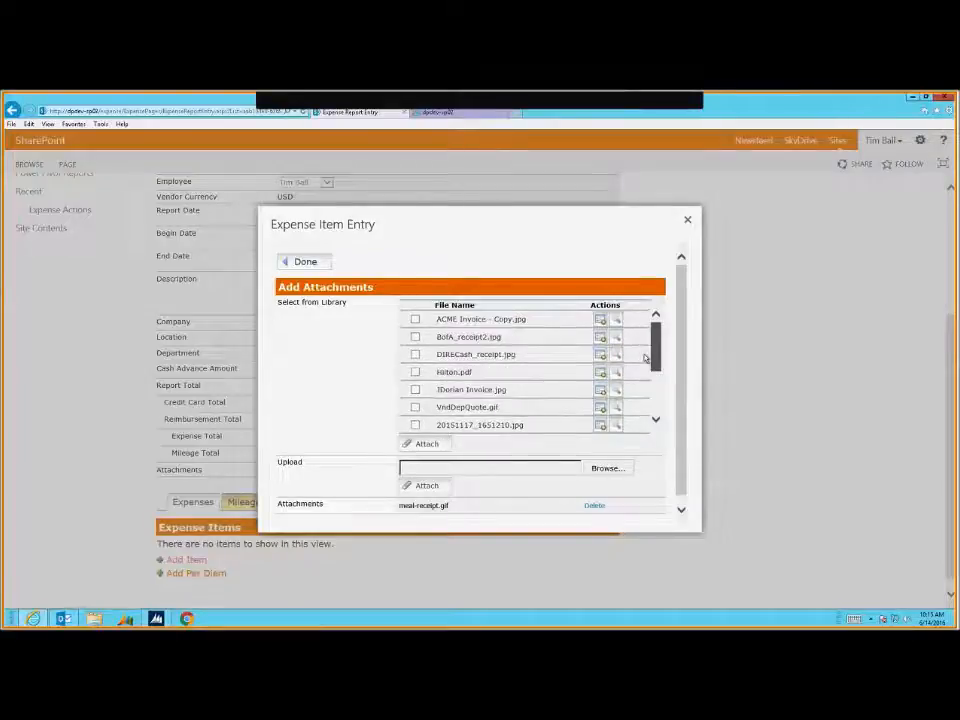
Close the attachments panel and save the 350.00 expense item to the report
click(308, 262)
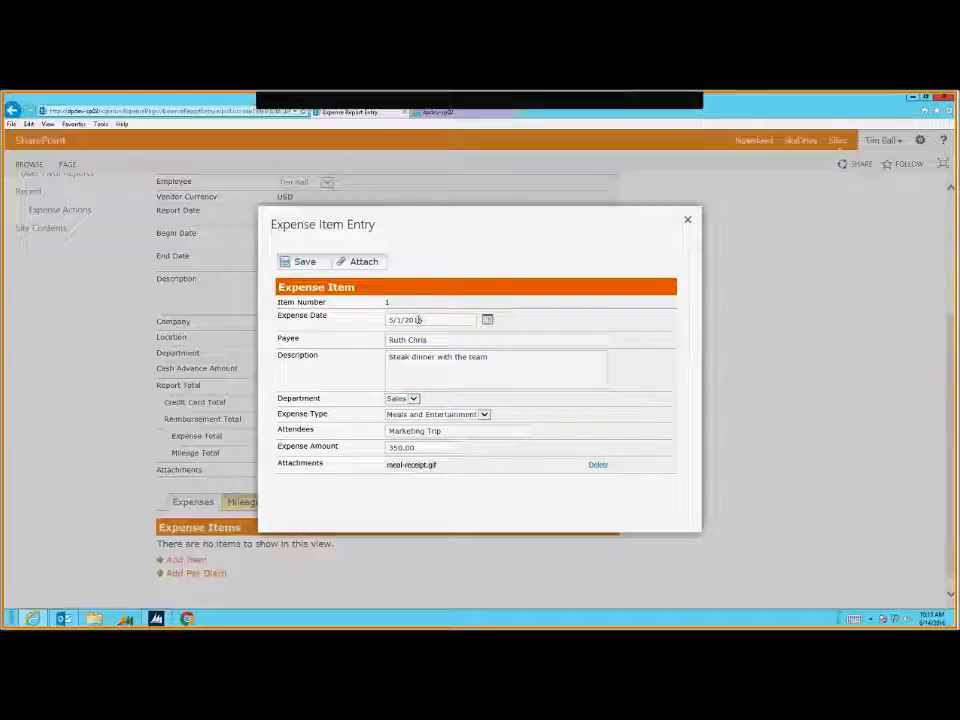
key(Escape)
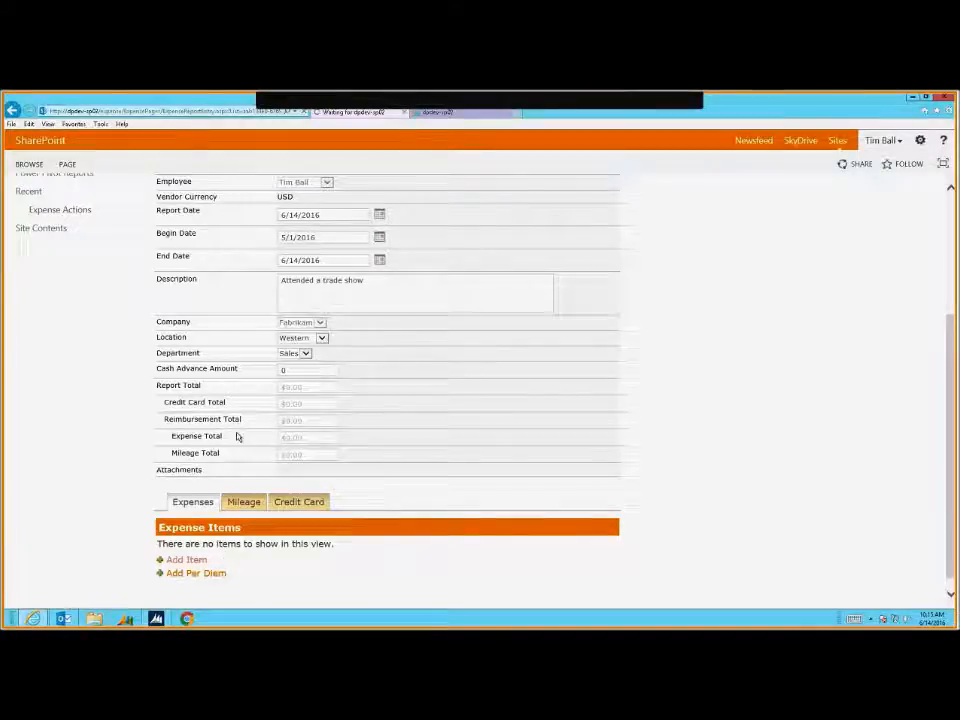
scroll(200, 550, down, 1)
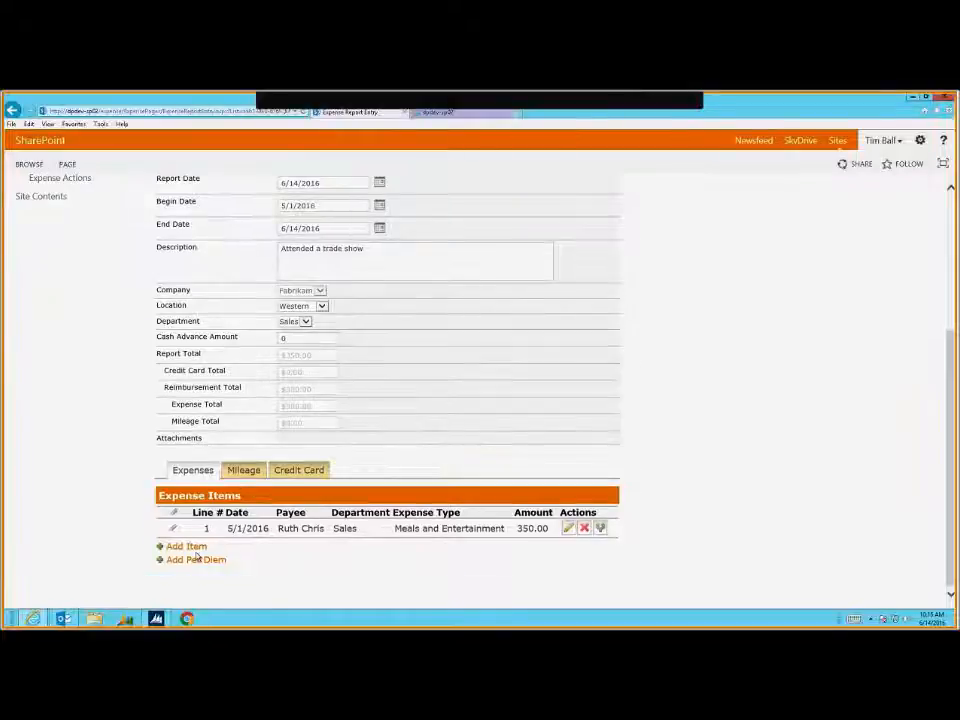
Add a Sprint 'Mobile Phone' expense item of type Mobile Phone and save it
click(193, 546)
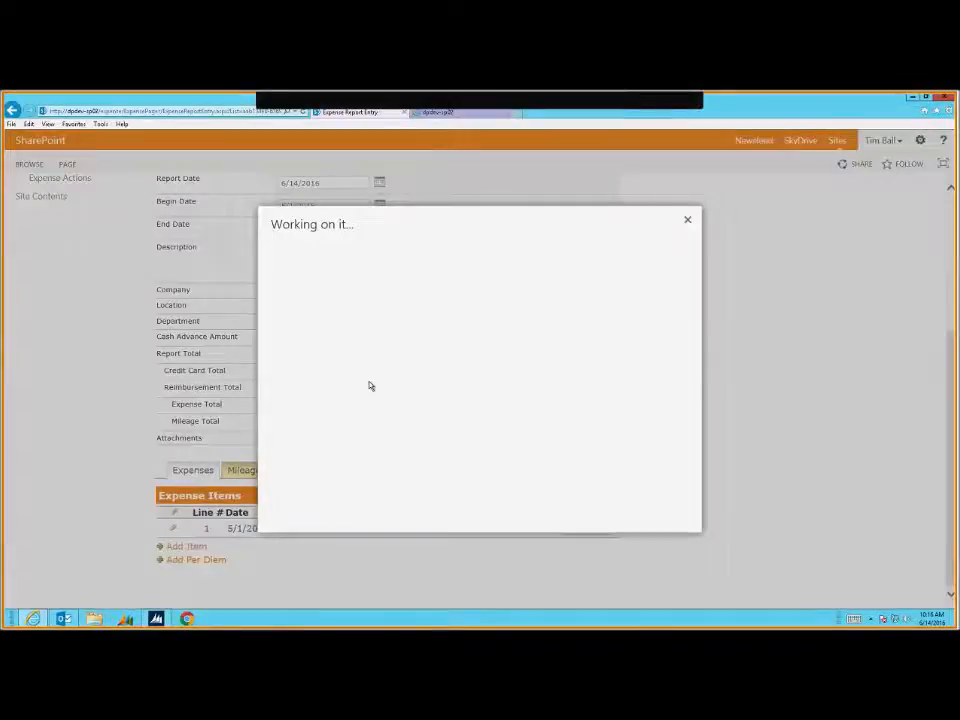
click(416, 333)
text(Sprint)
key(Tab)
text(Mobi)
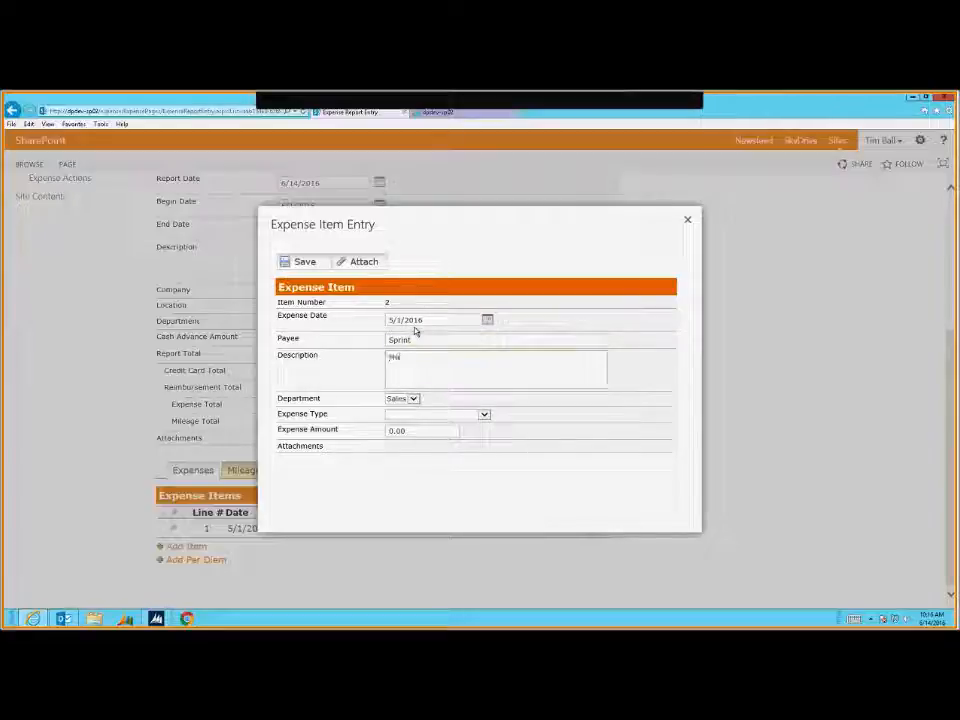
text(le Phone)
click(437, 413)
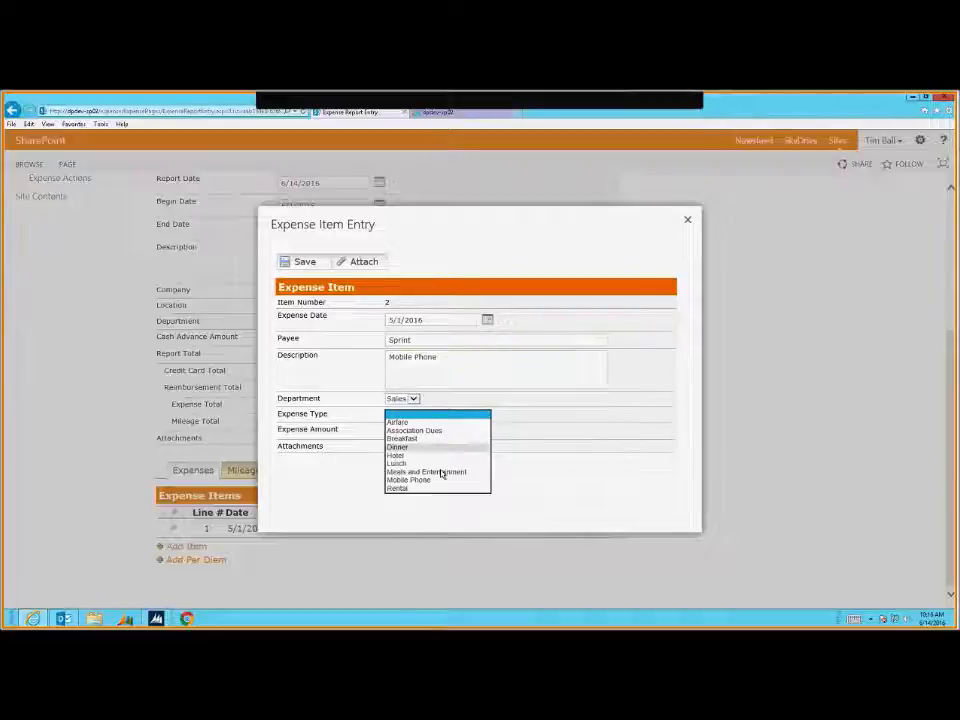
click(437, 458)
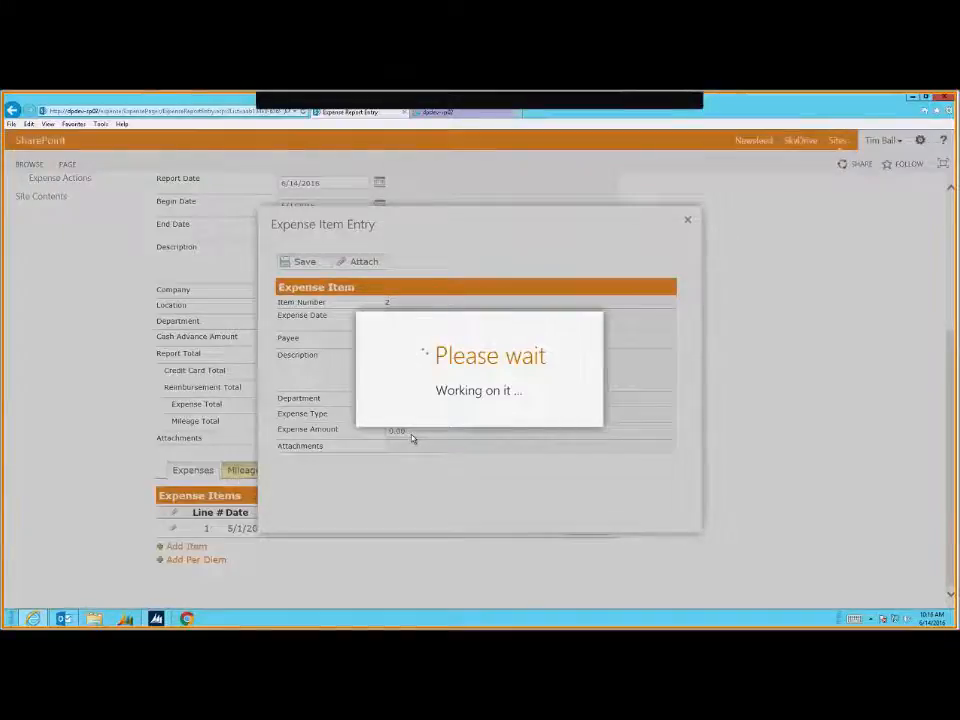
key(Tab)
text(50.0)
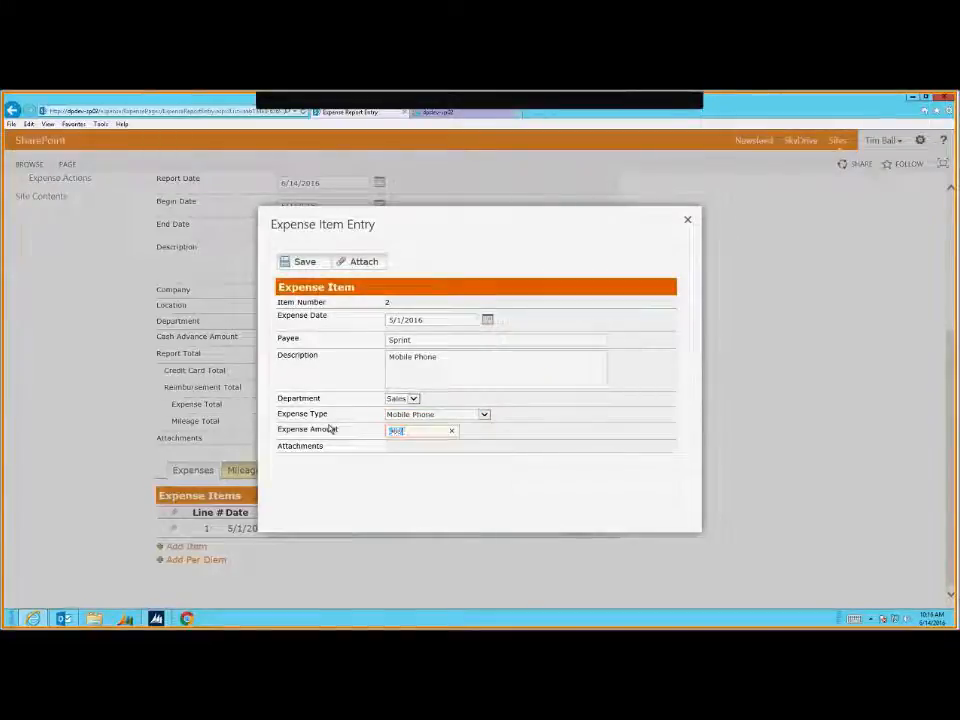
text(999)
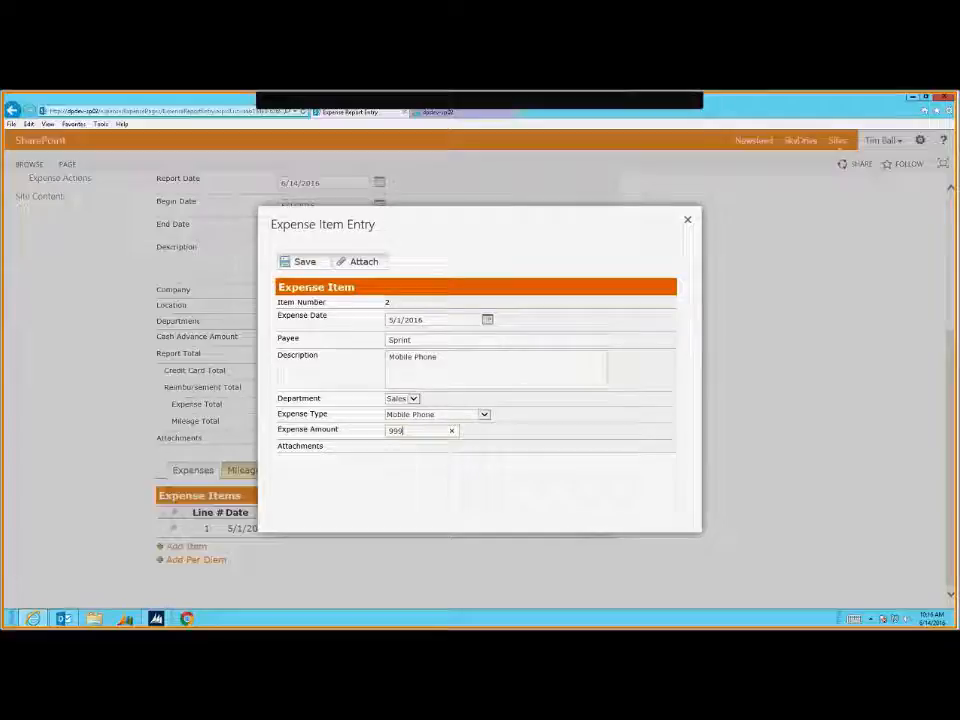
click(306, 263)
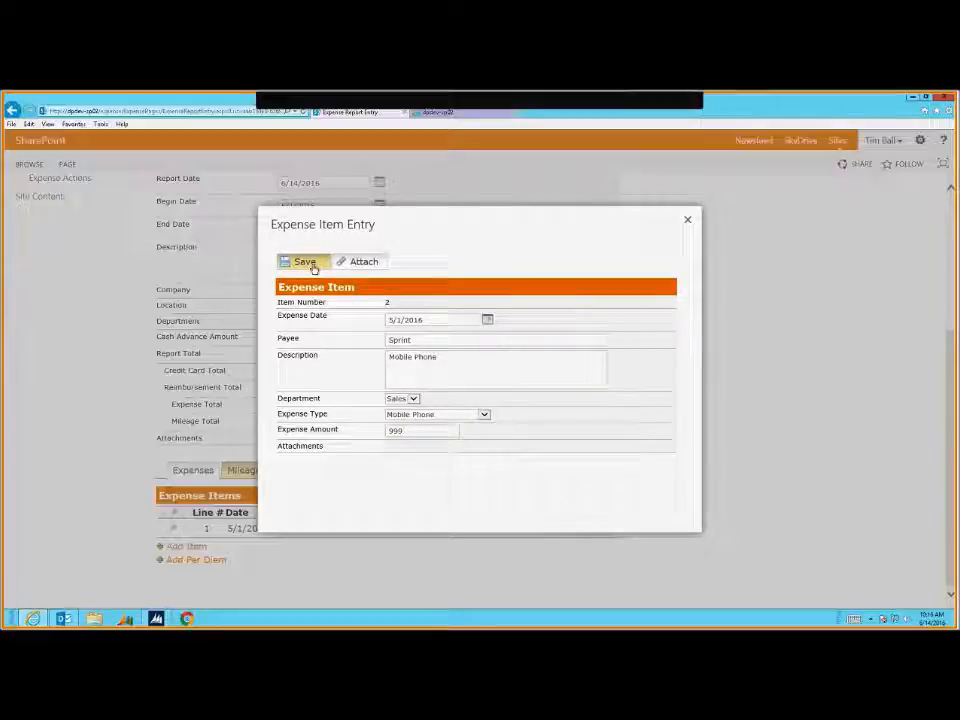
click(305, 263)
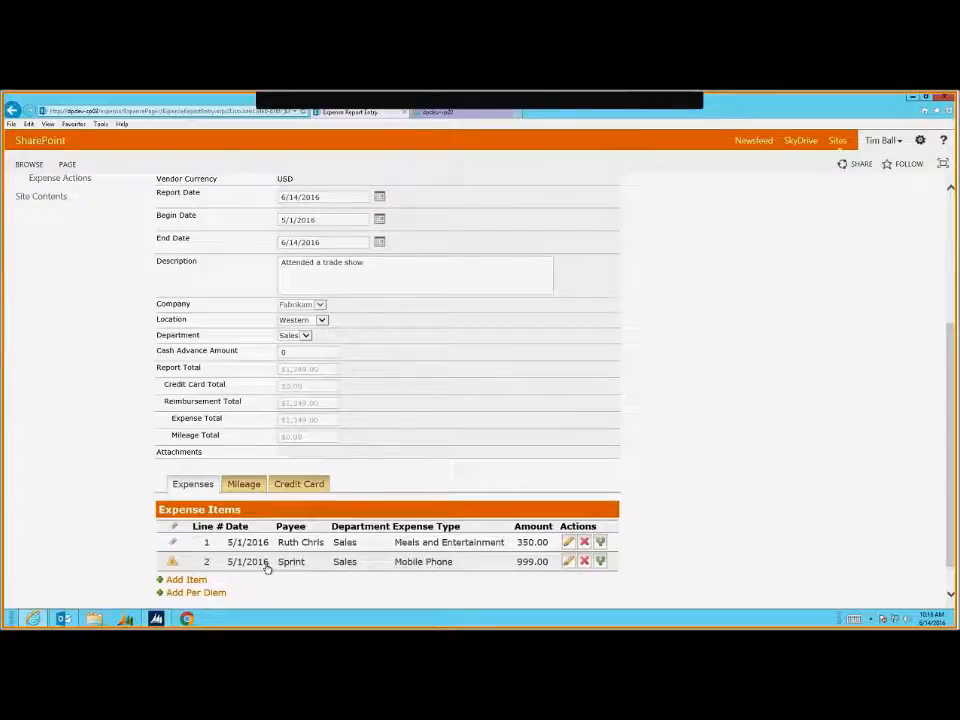
Correct the Sprint expense on line 2 from 999.00 to 99.00 and save it
scroll(321, 553, up, 3)
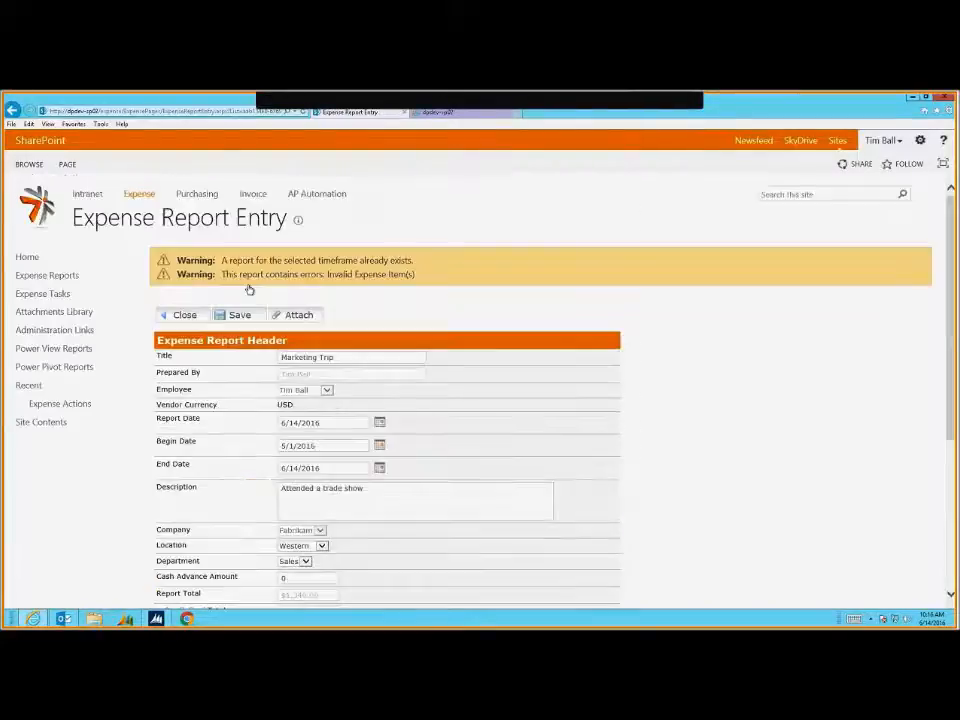
scroll(450, 480, down, 3)
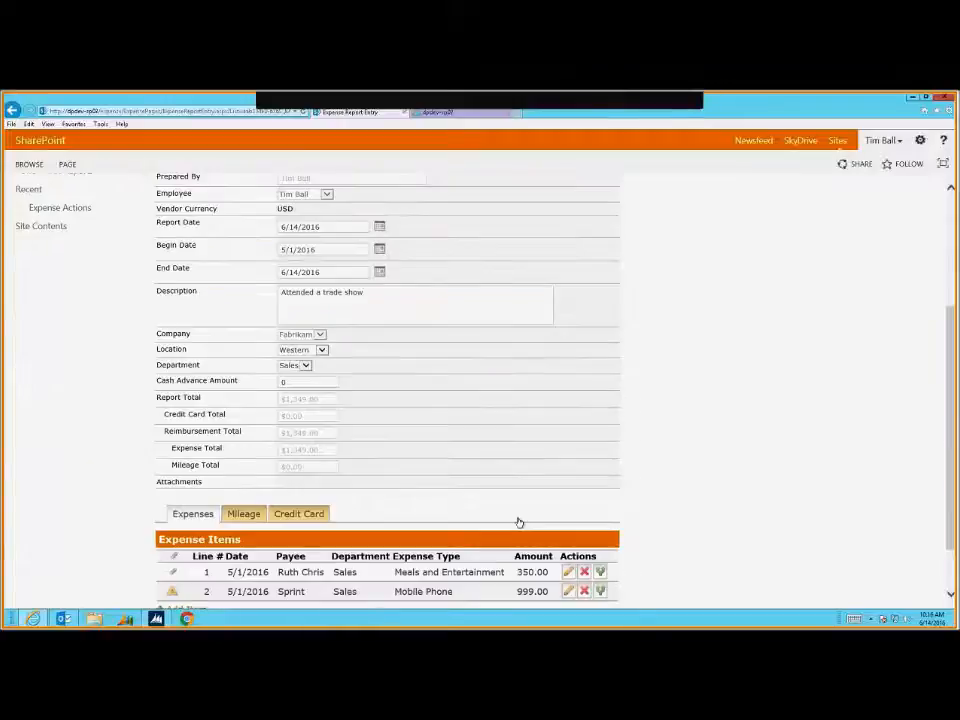
click(569, 592)
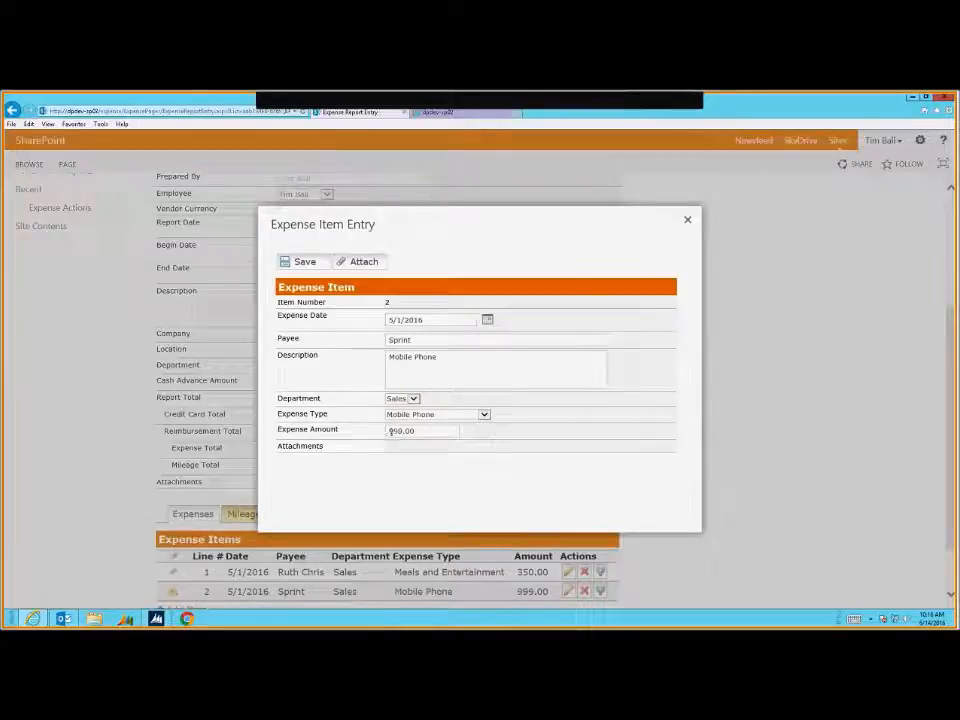
key(Delete)
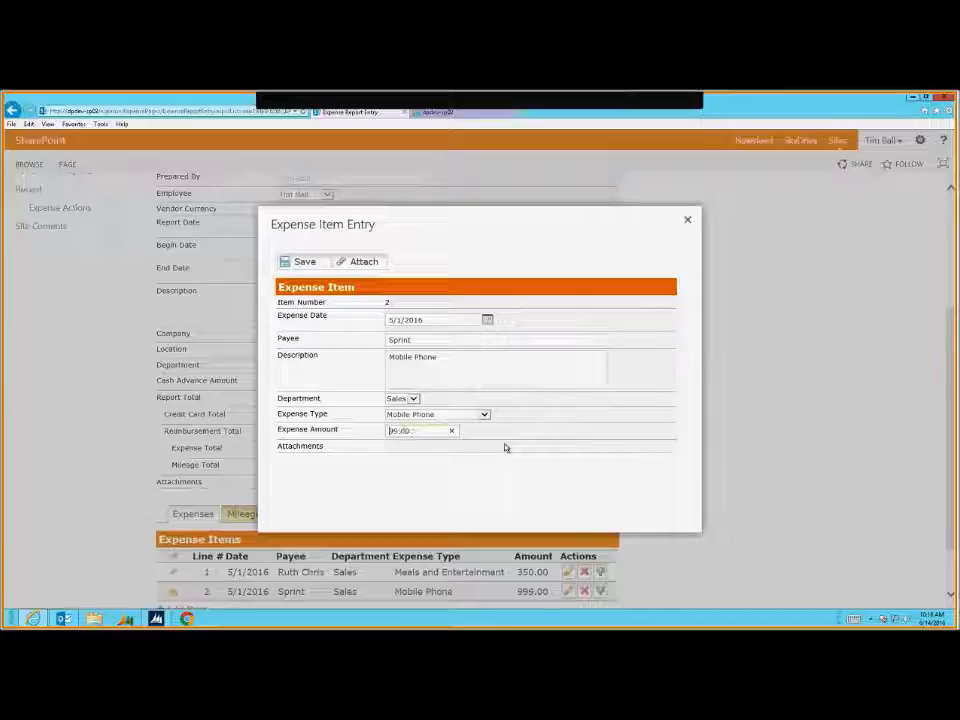
click(308, 265)
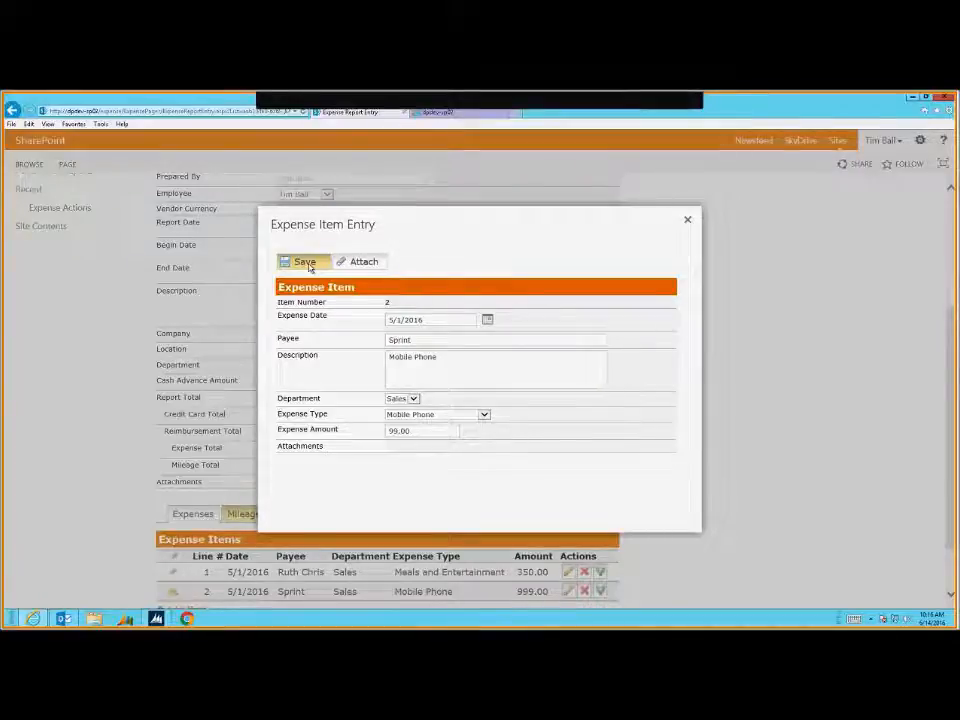
click(305, 262)
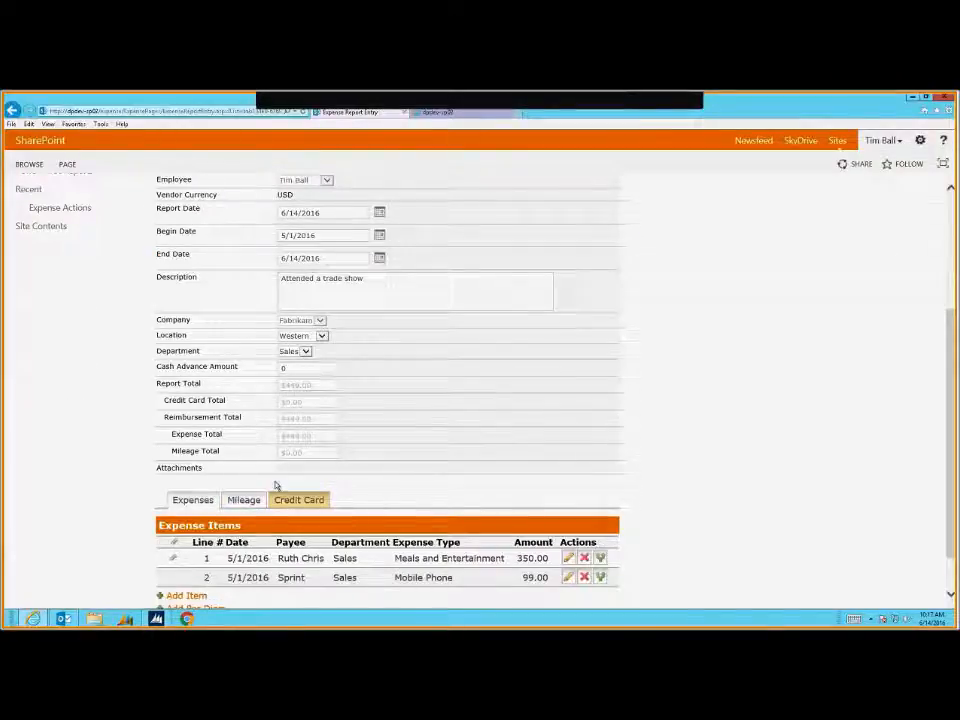
Add a 10-mile 'Home / Airport' mileage item and save it
scroll(276, 486, down, 1)
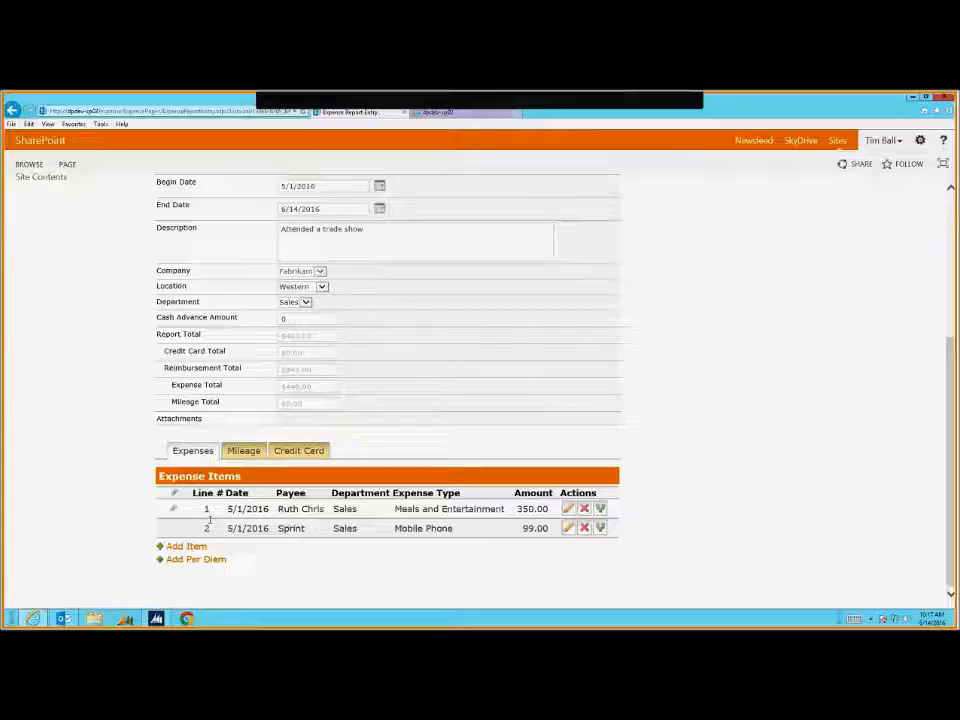
click(239, 454)
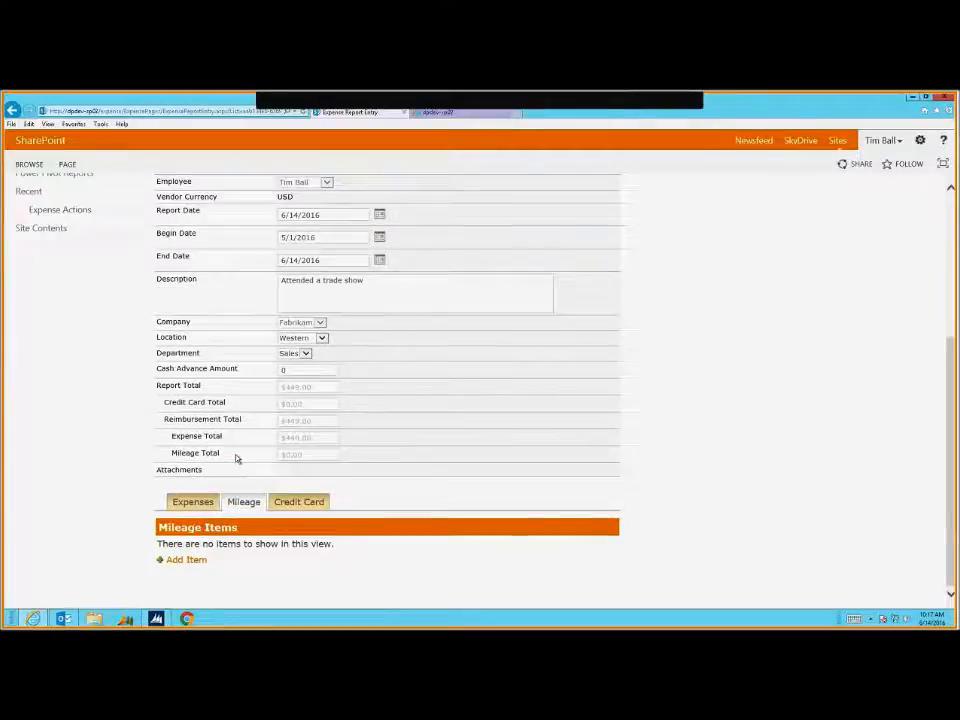
click(186, 560)
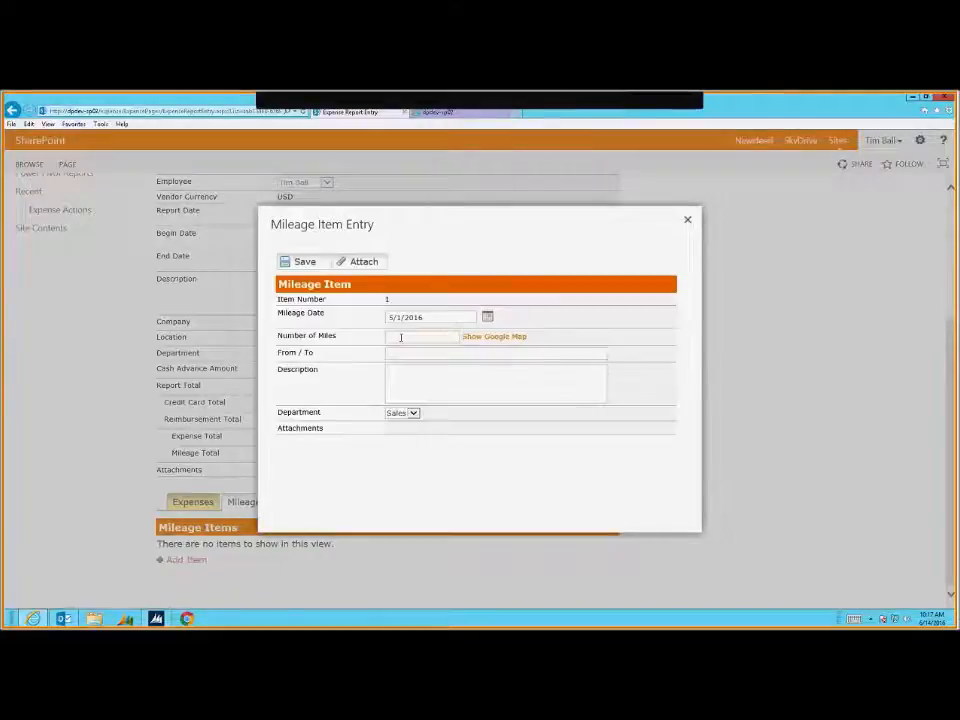
click(401, 338)
text(10)
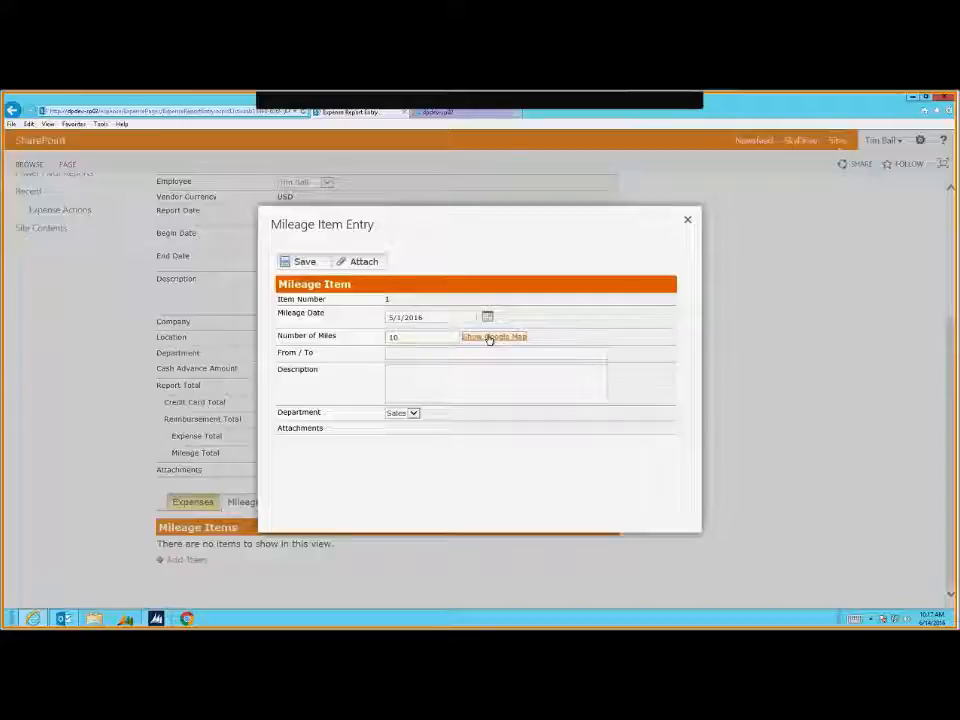
key(Tab)
text(Home / Arms)
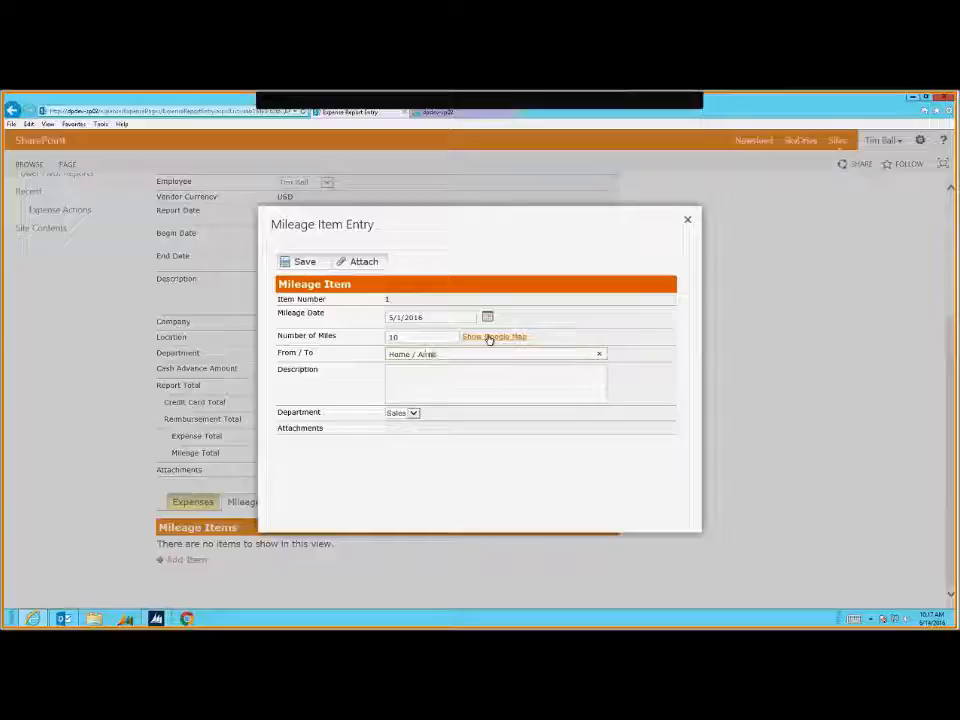
text(ort)
key(Tab)
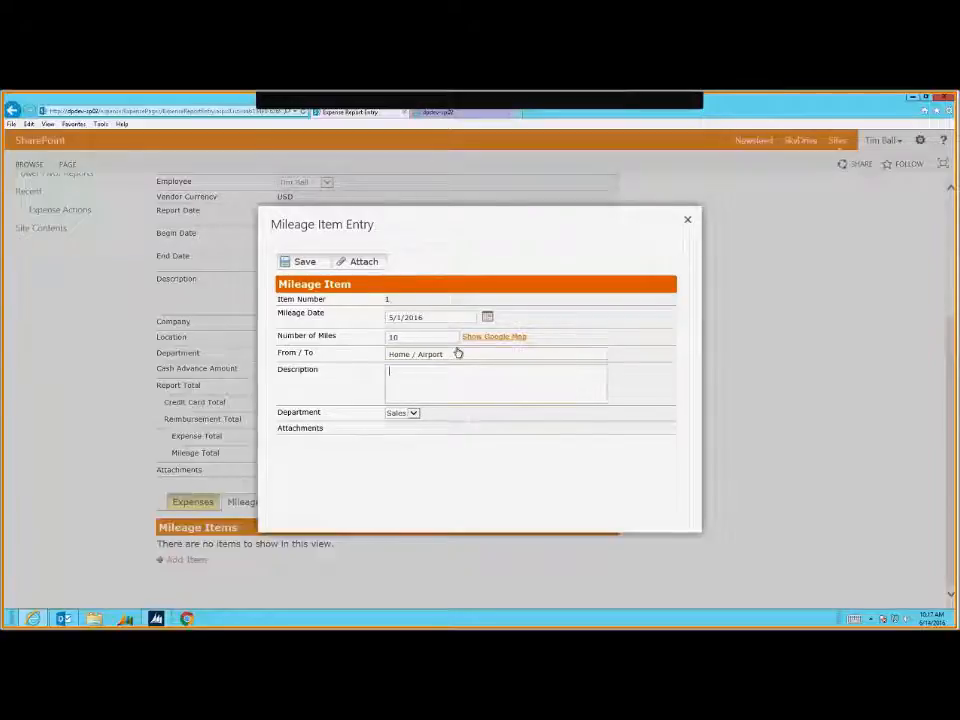
click(305, 263)
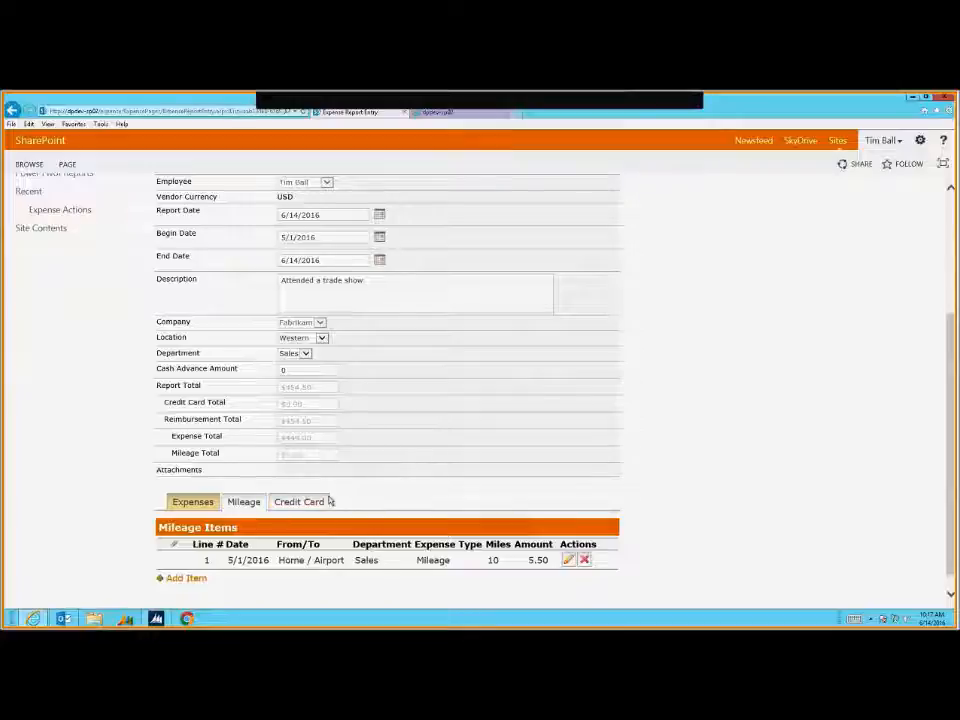
scroll(265, 530, down, 1)
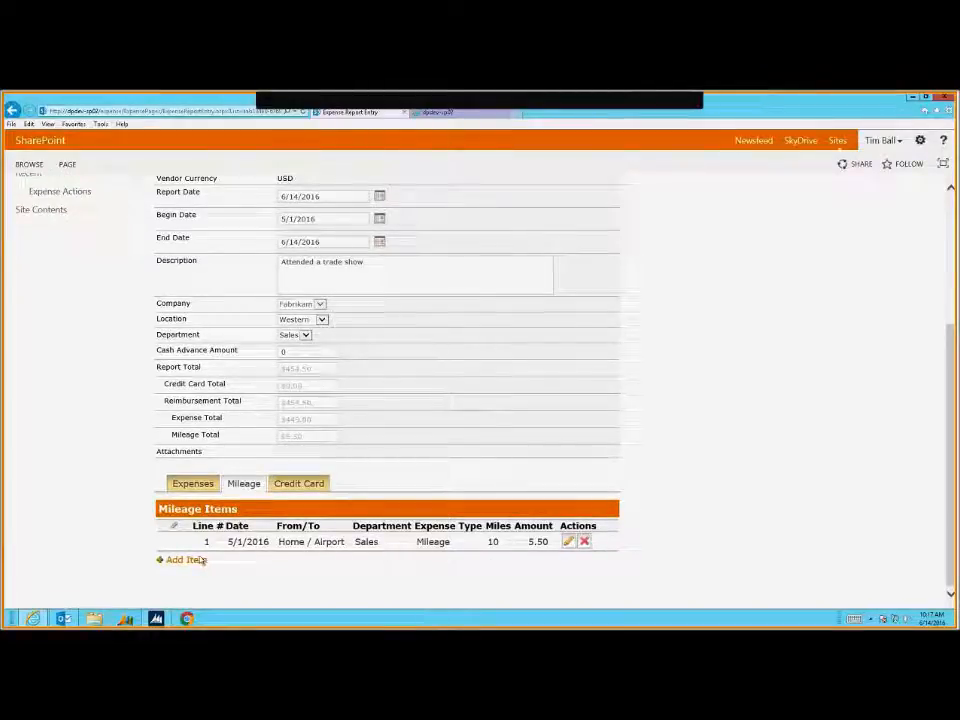
Start a second mileage item with the map, setting the Huntington Beach starting address
click(190, 561)
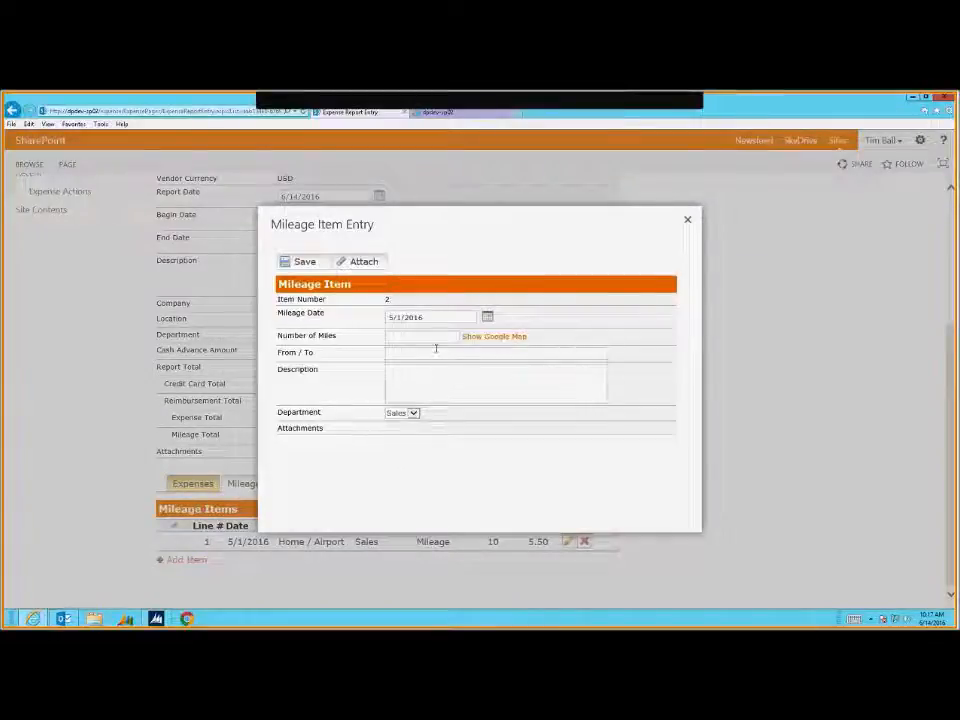
click(501, 337)
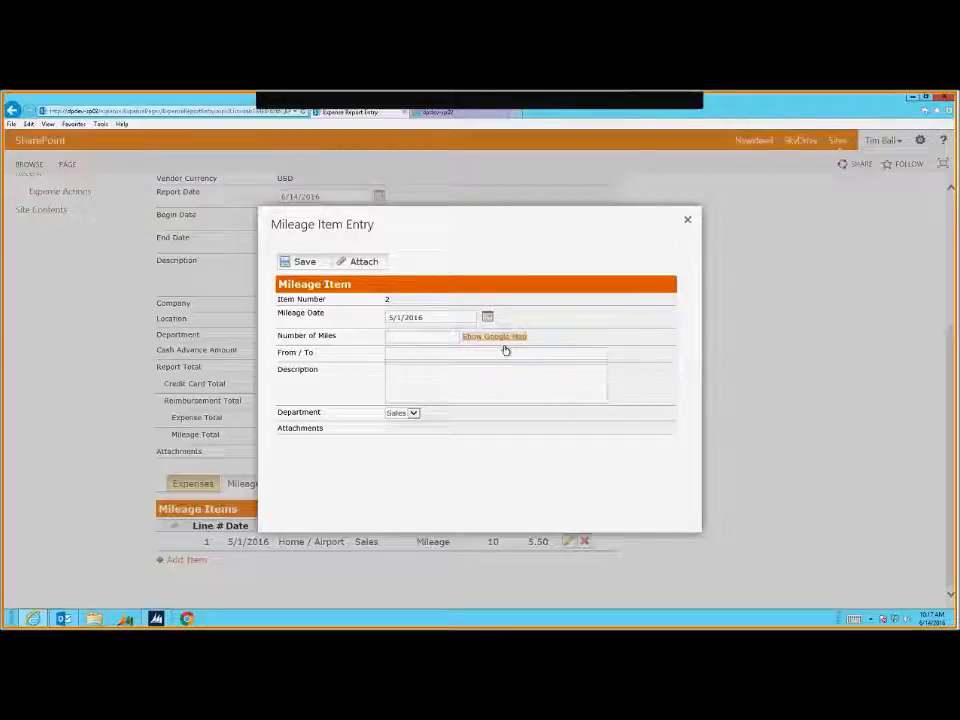
click(457, 373)
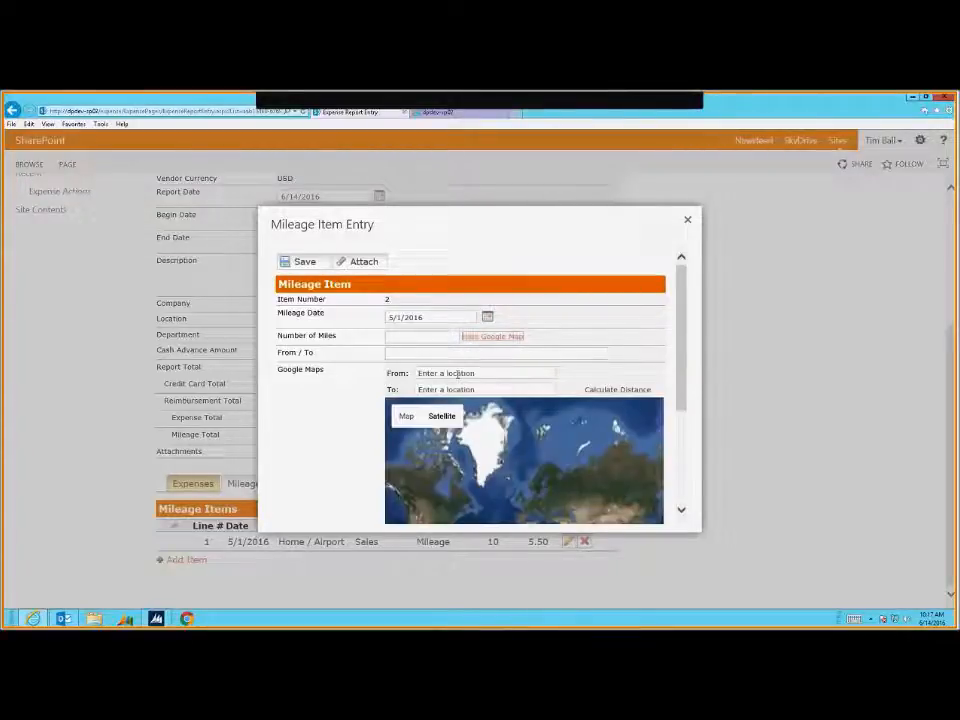
click(457, 373)
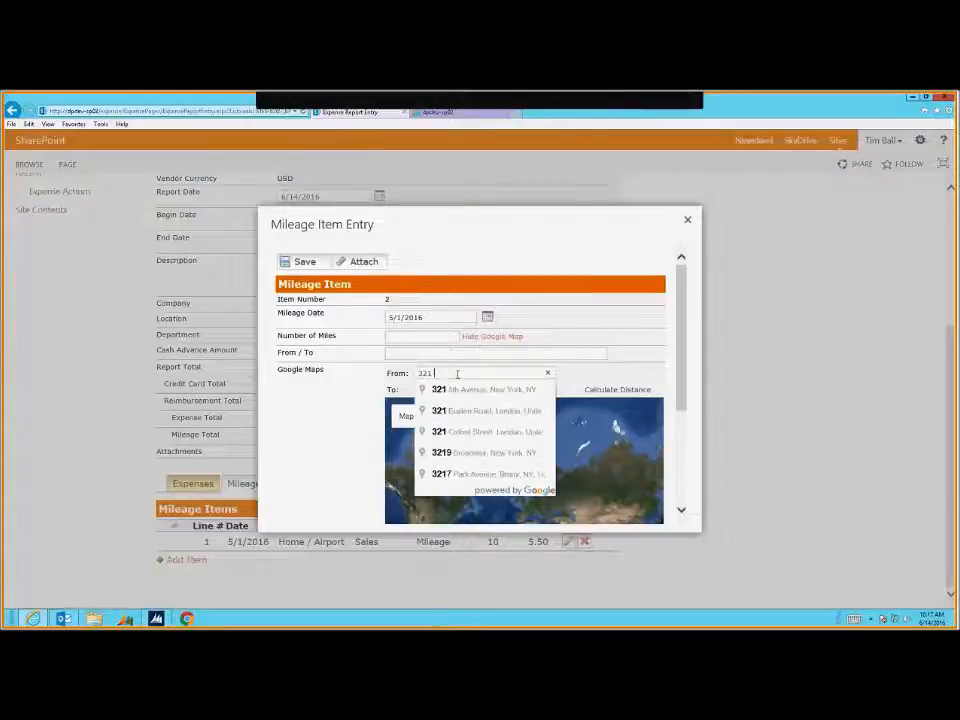
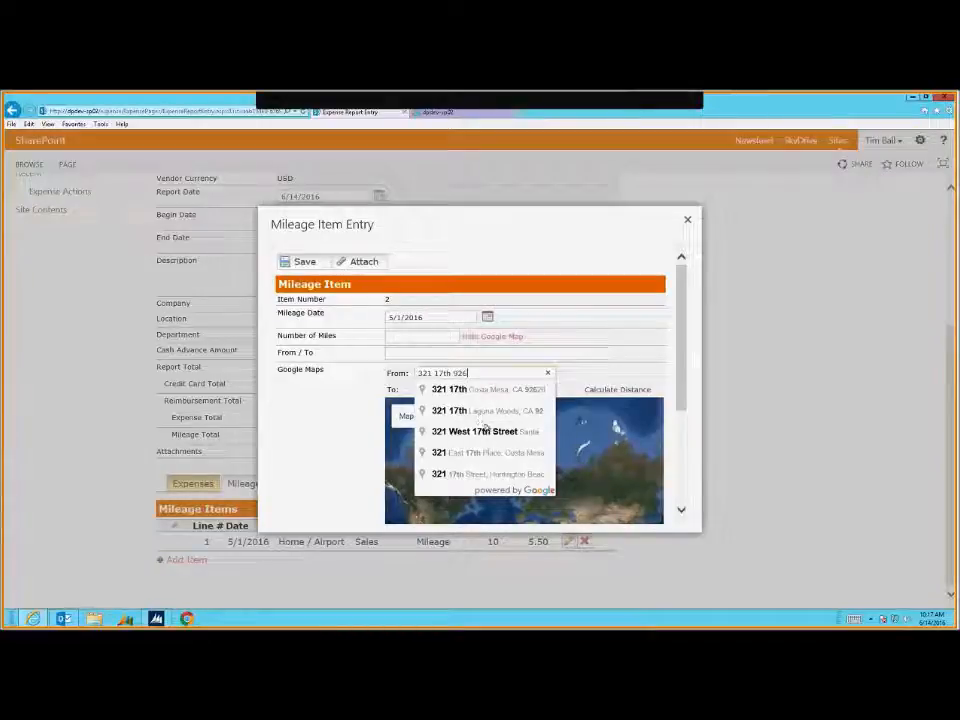
click(482, 474)
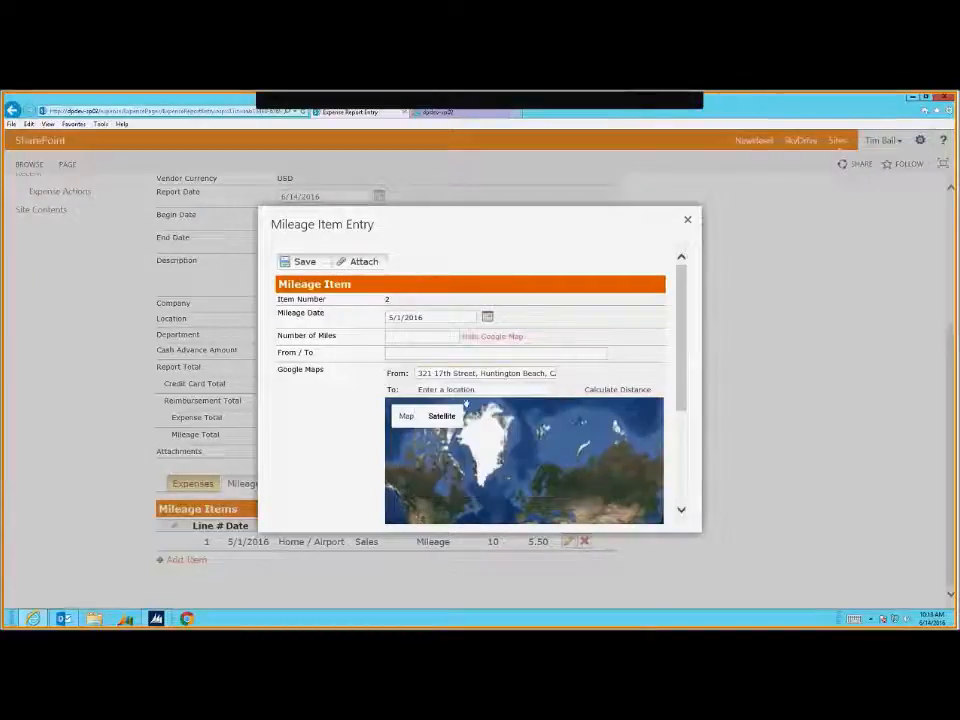
Set LAX as the destination and calculate the 36.7-mile trip distance
click(473, 387)
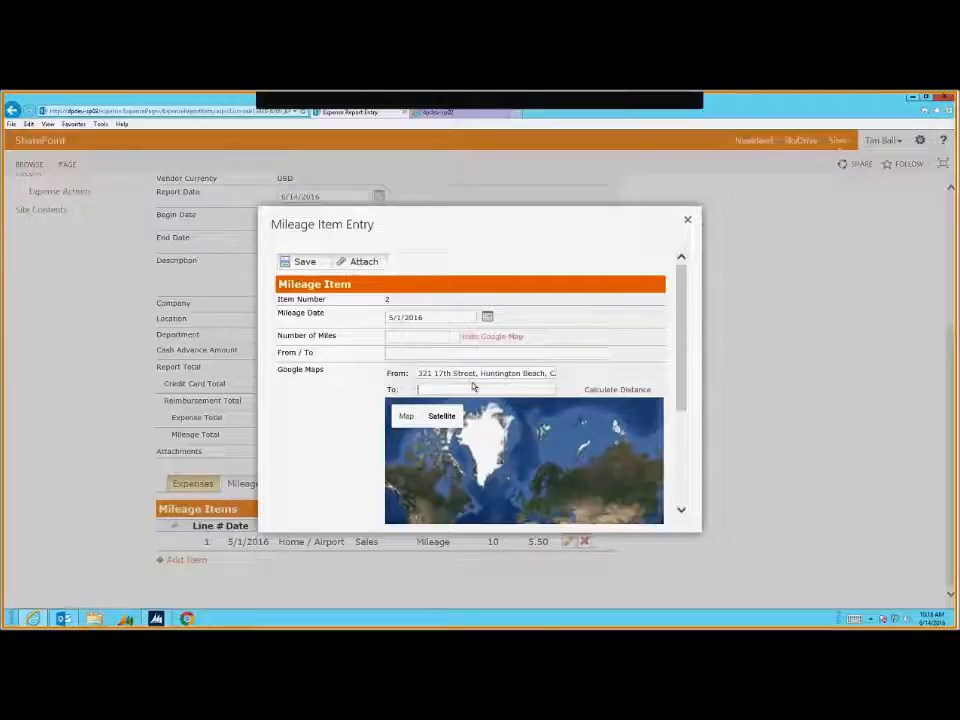
text(lax)
click(453, 408)
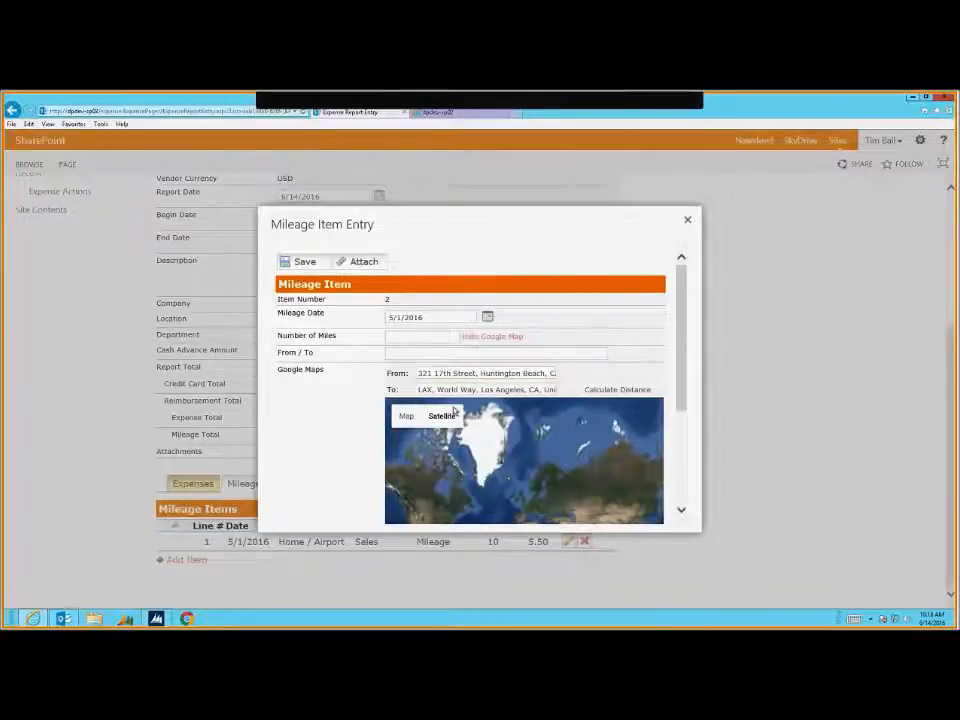
click(619, 391)
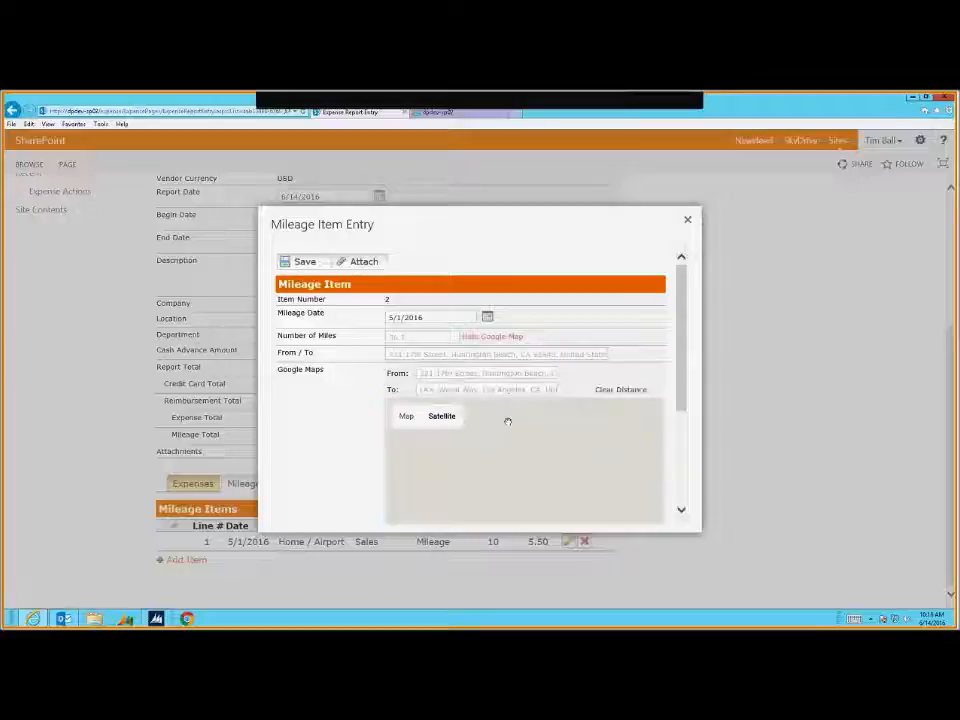
drag(279, 335, 355, 347)
click(396, 371)
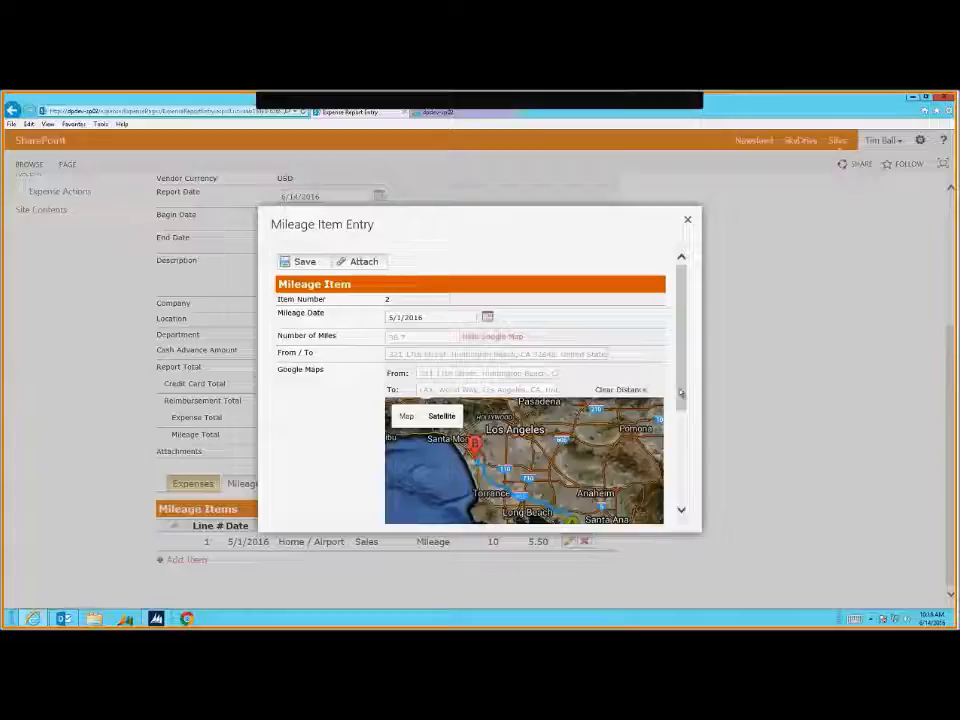
drag(680, 393, 680, 410)
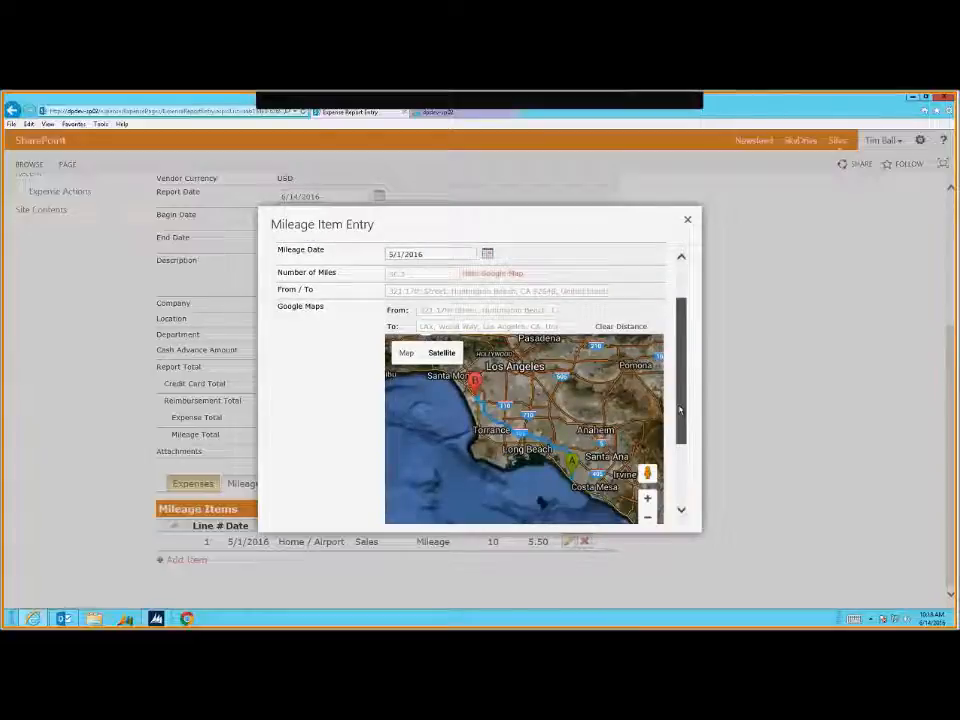
scroll(680, 410, down, 1)
scroll(308, 264, up, 3)
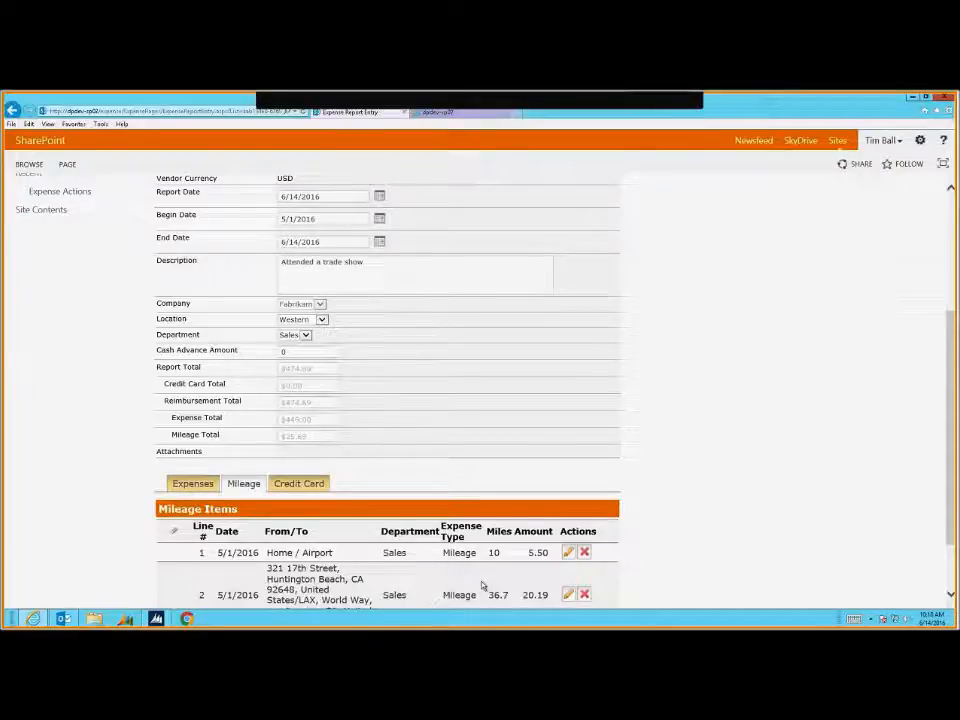
Display the report's Credit Card Items list, which is still empty
scroll(482, 584, down, 1)
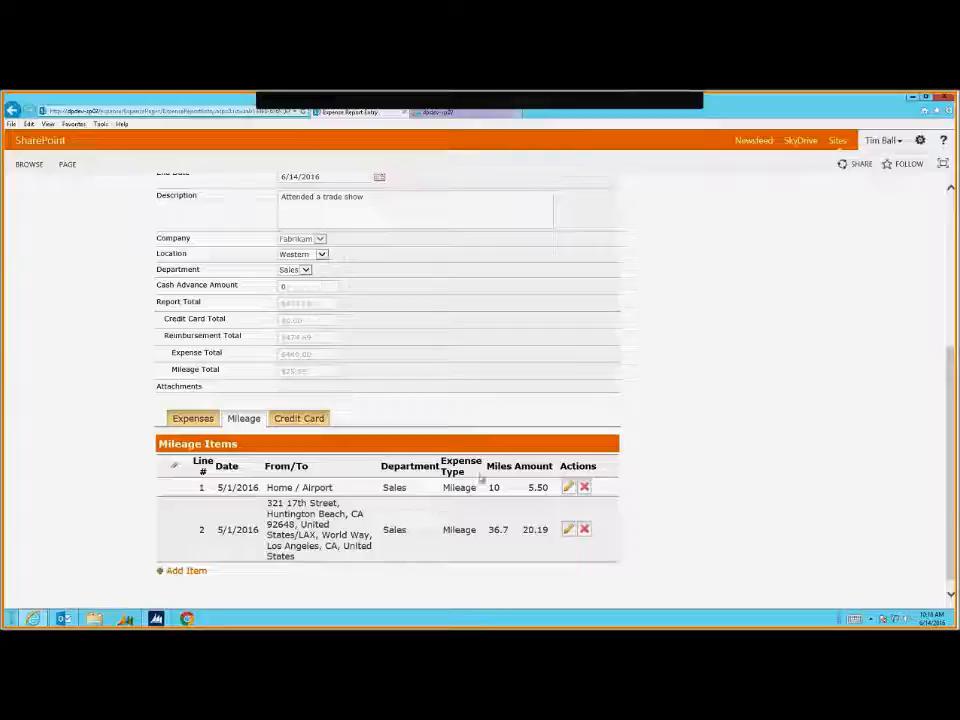
click(304, 423)
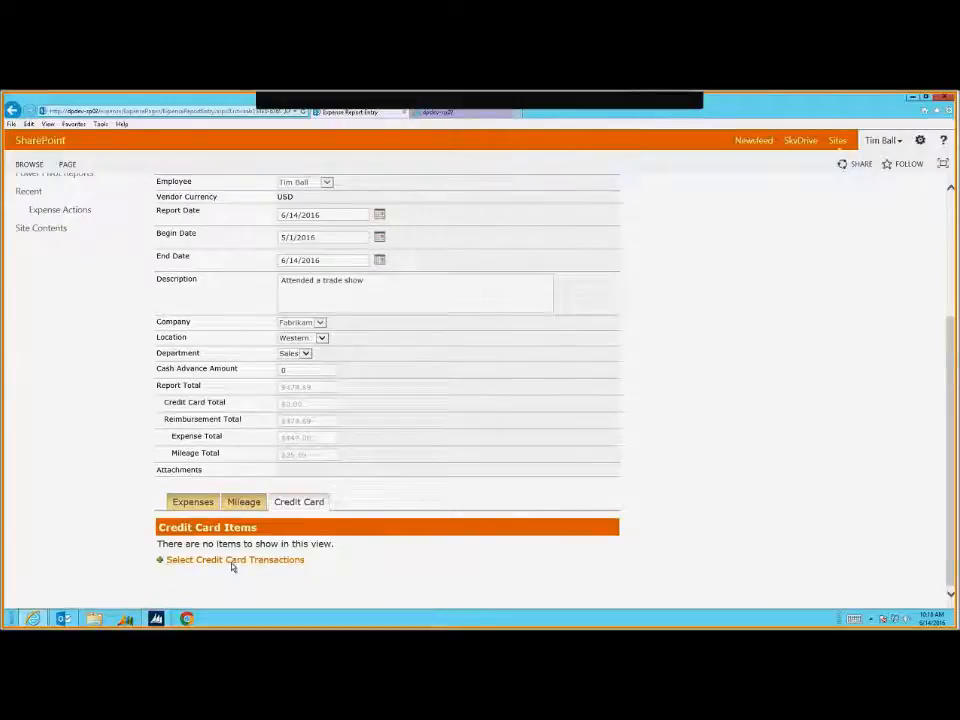
Add the 5/16/2016 DELTA credit card transaction of 1369.10 to the report
click(232, 561)
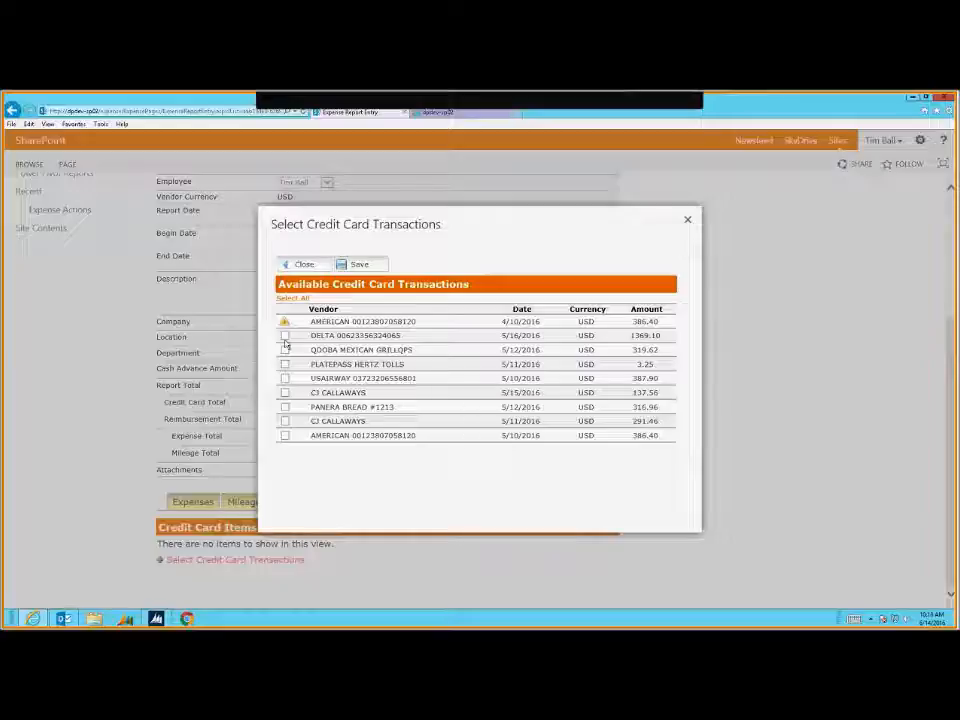
click(285, 336)
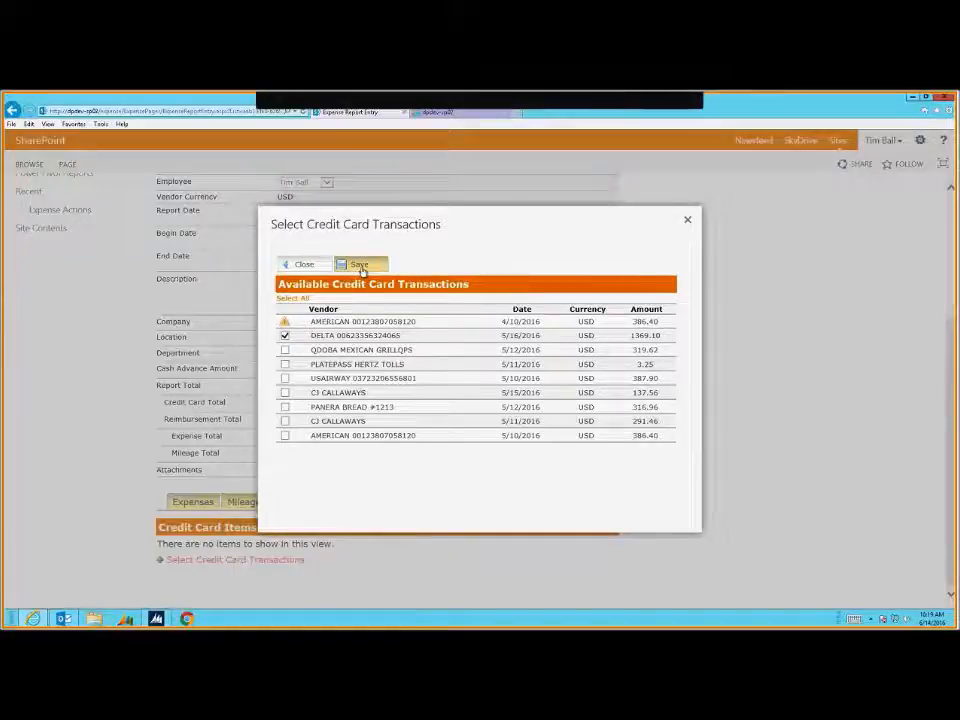
click(359, 266)
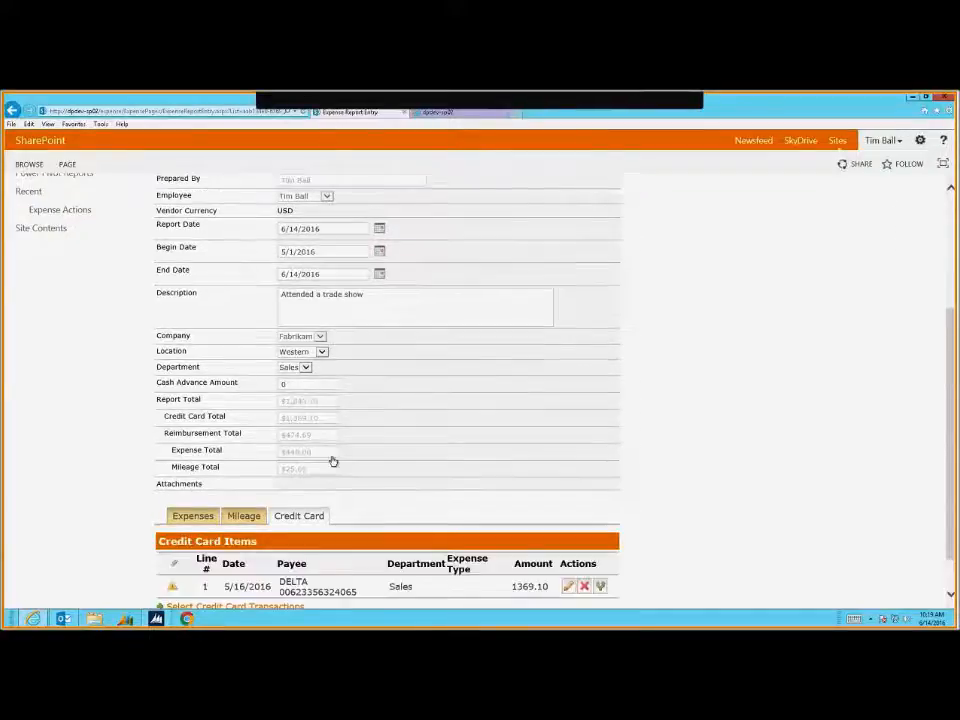
Set the DELTA 1369.10 credit card item's expense type to Airfare and save it
scroll(450, 510, down, 1)
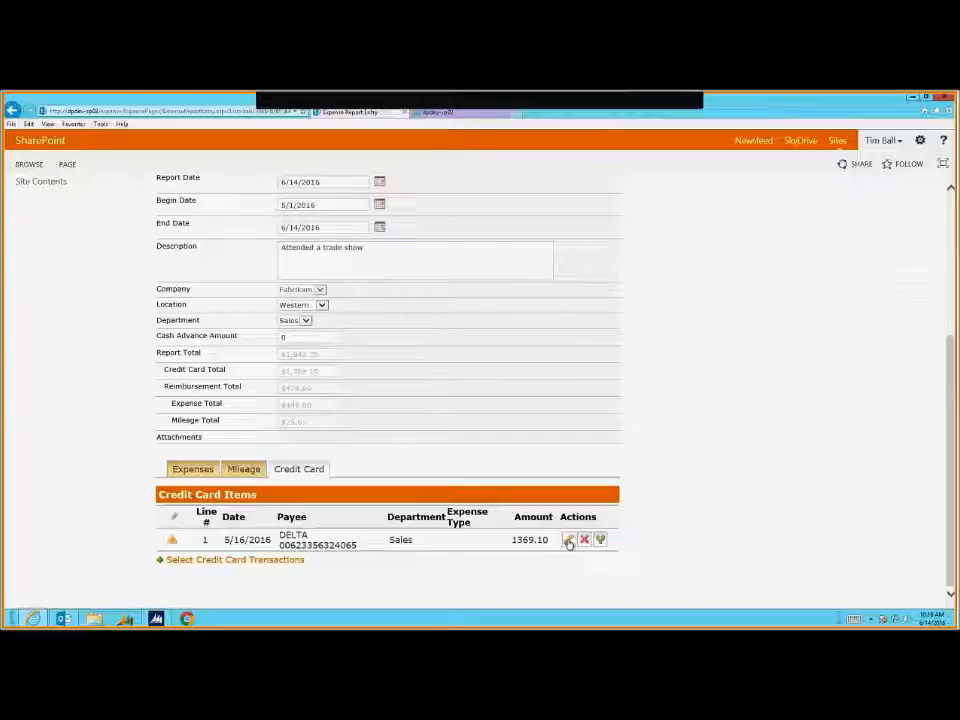
click(568, 540)
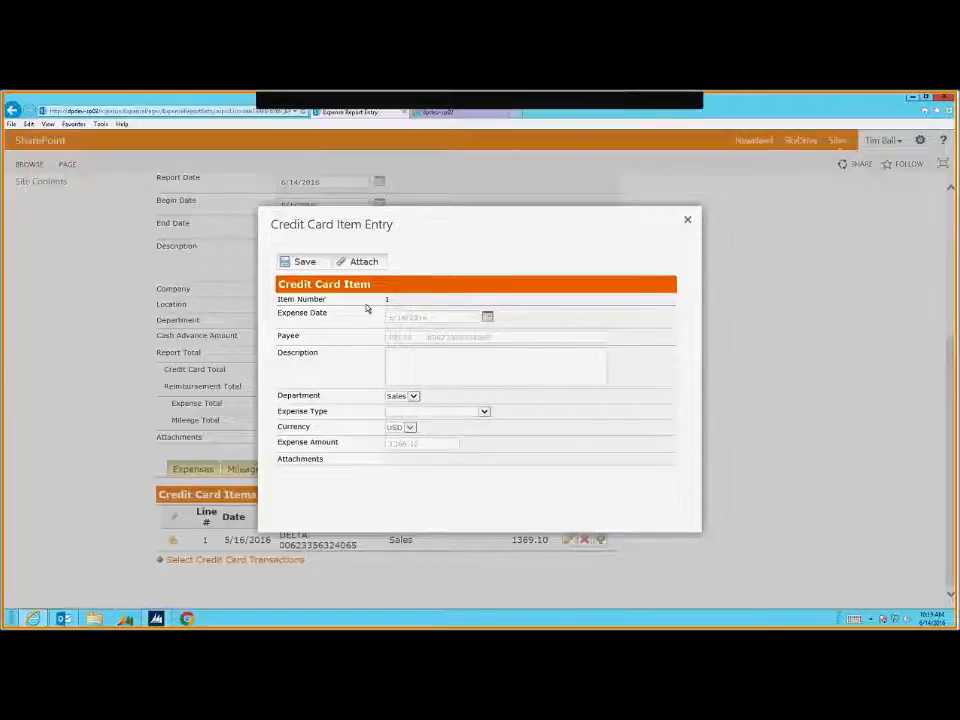
click(456, 413)
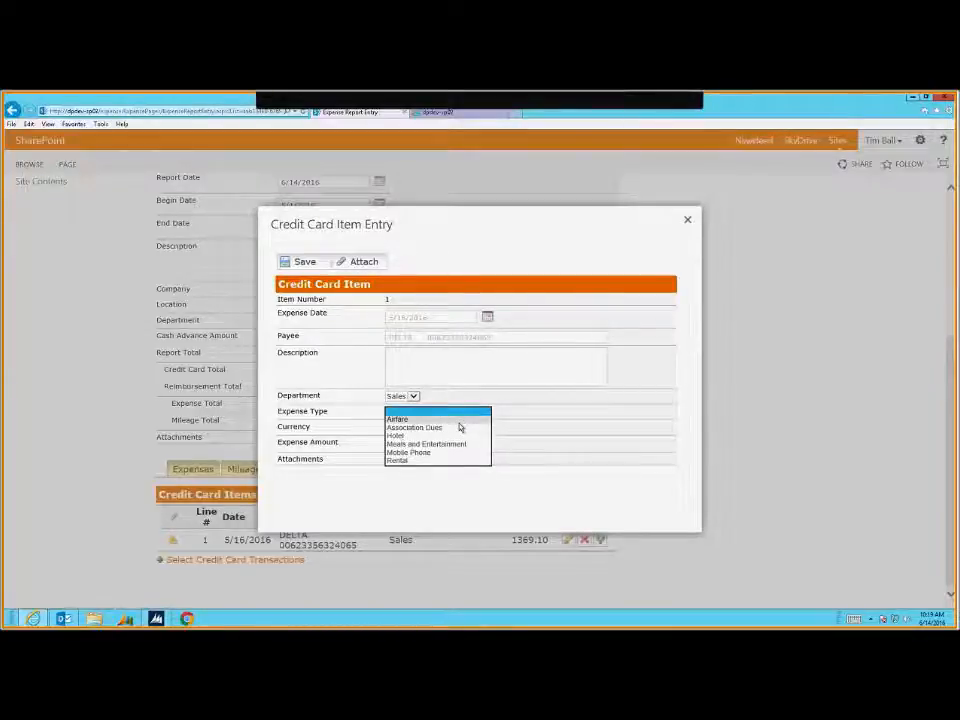
click(459, 427)
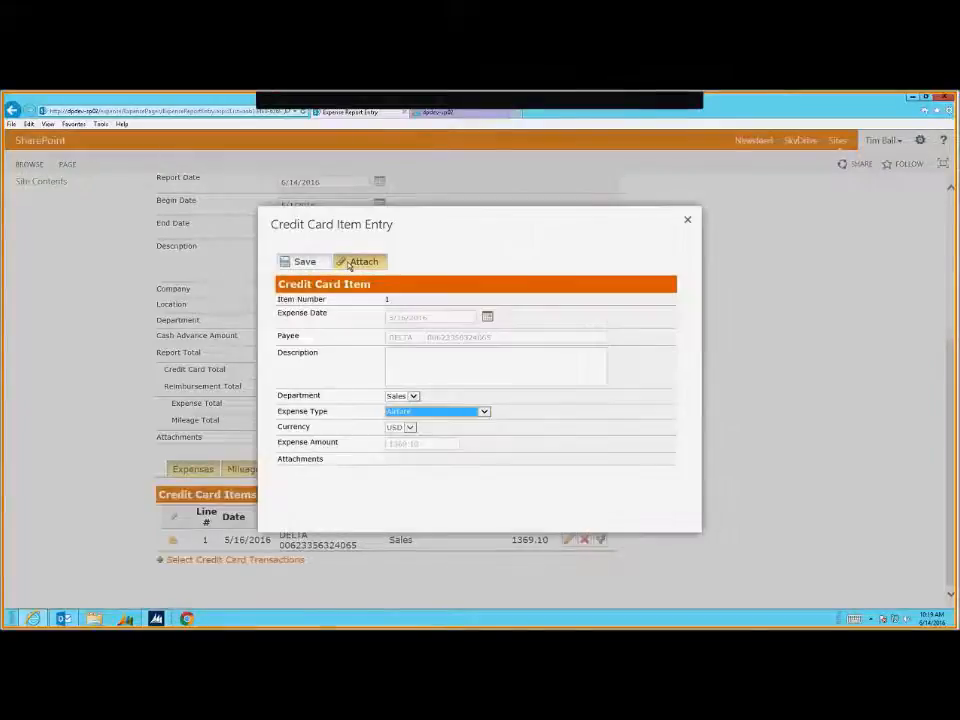
click(300, 261)
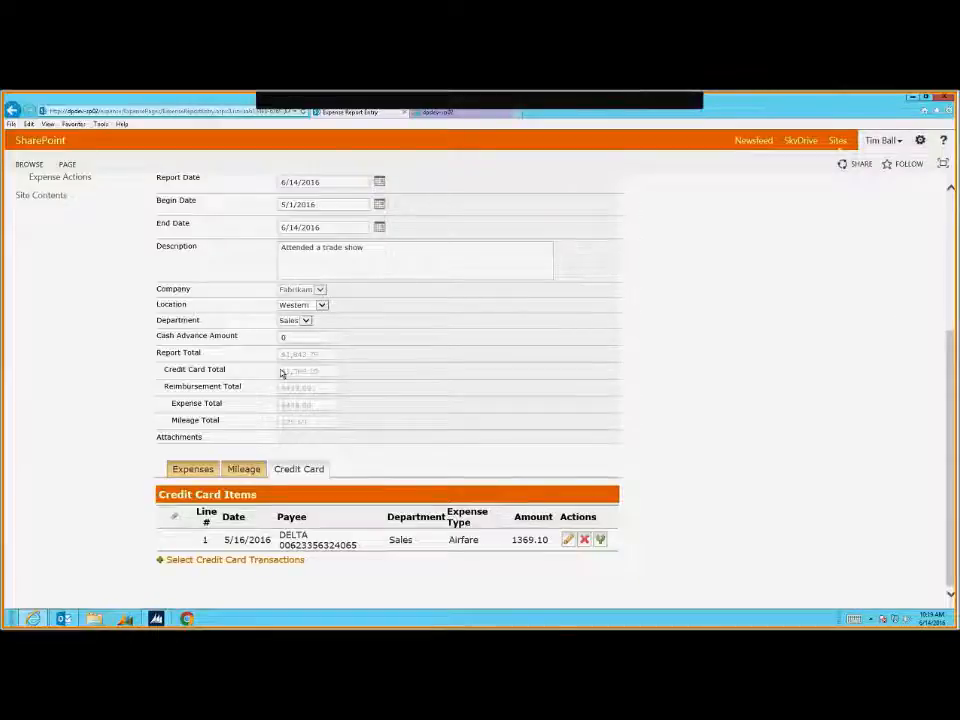
drag(156, 353, 206, 354)
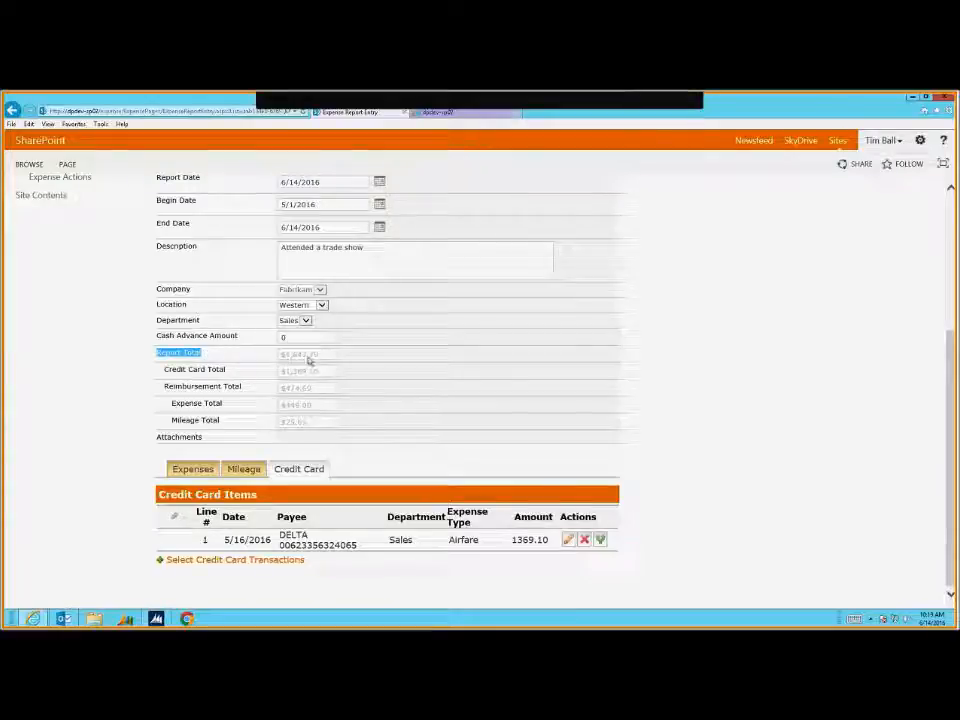
drag(188, 370, 221, 377)
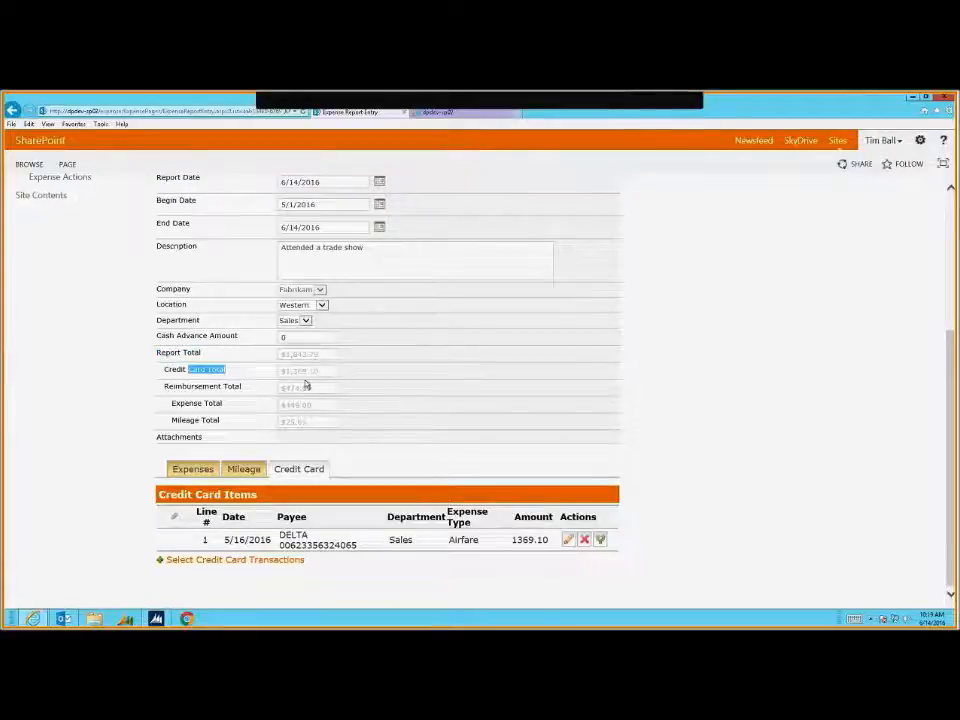
drag(195, 389, 225, 388)
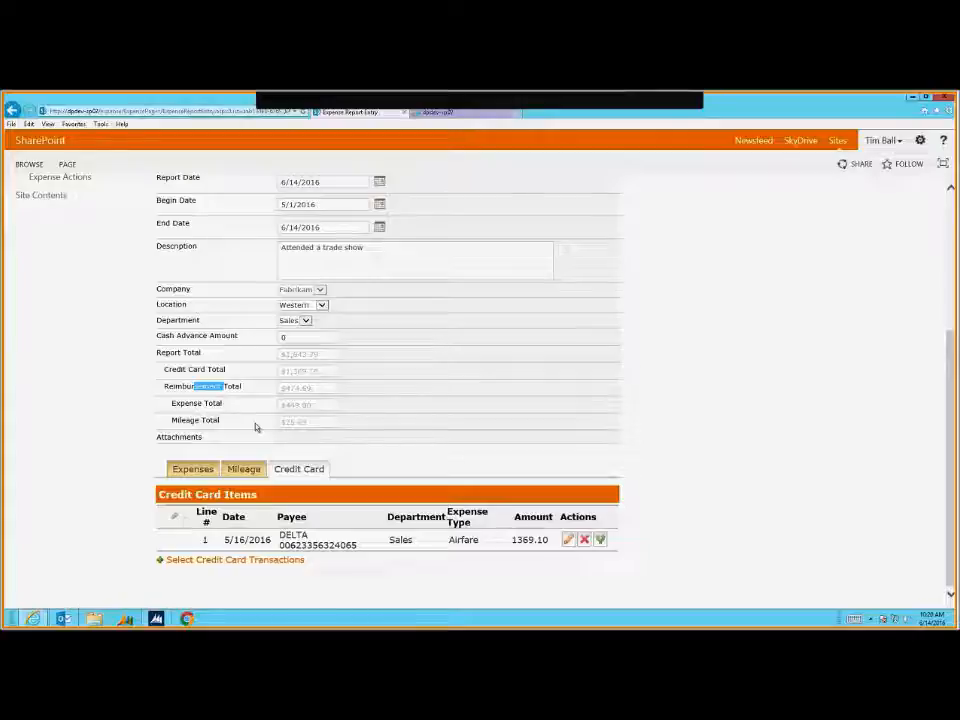
Split 100.00 off the DELTA charge as an IT Airfare item, leaving 1269.10 for Sales
click(601, 540)
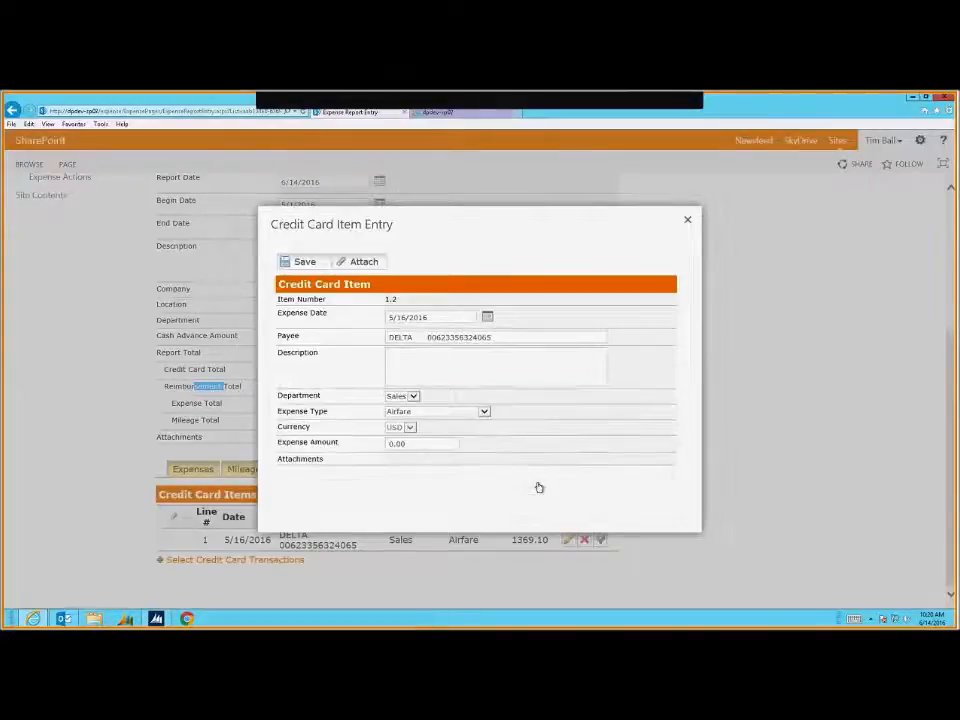
click(461, 412)
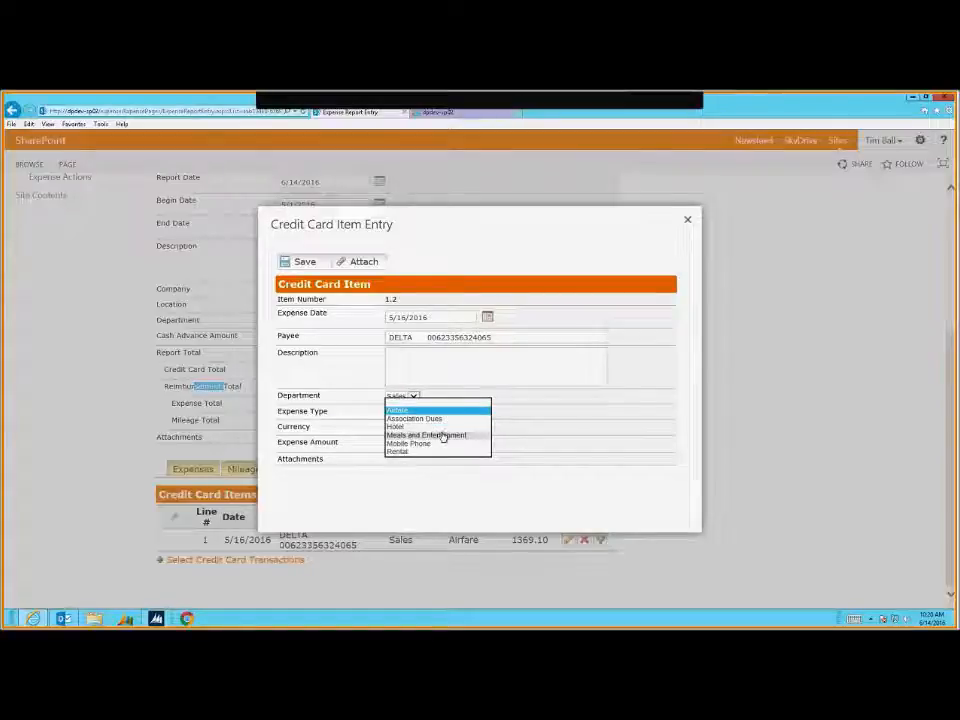
click(443, 437)
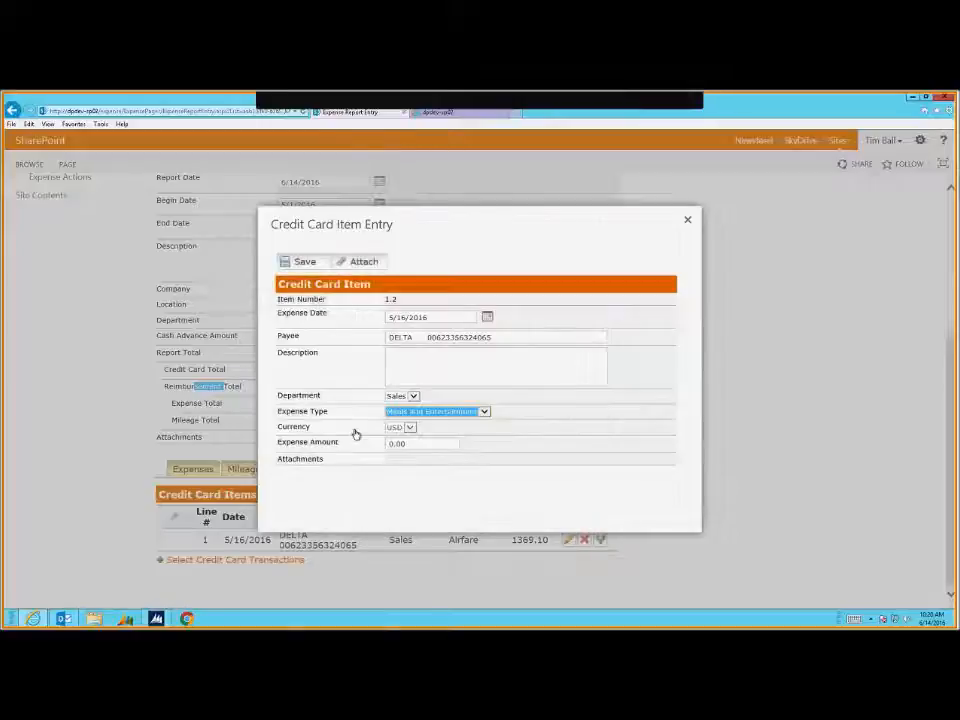
click(409, 419)
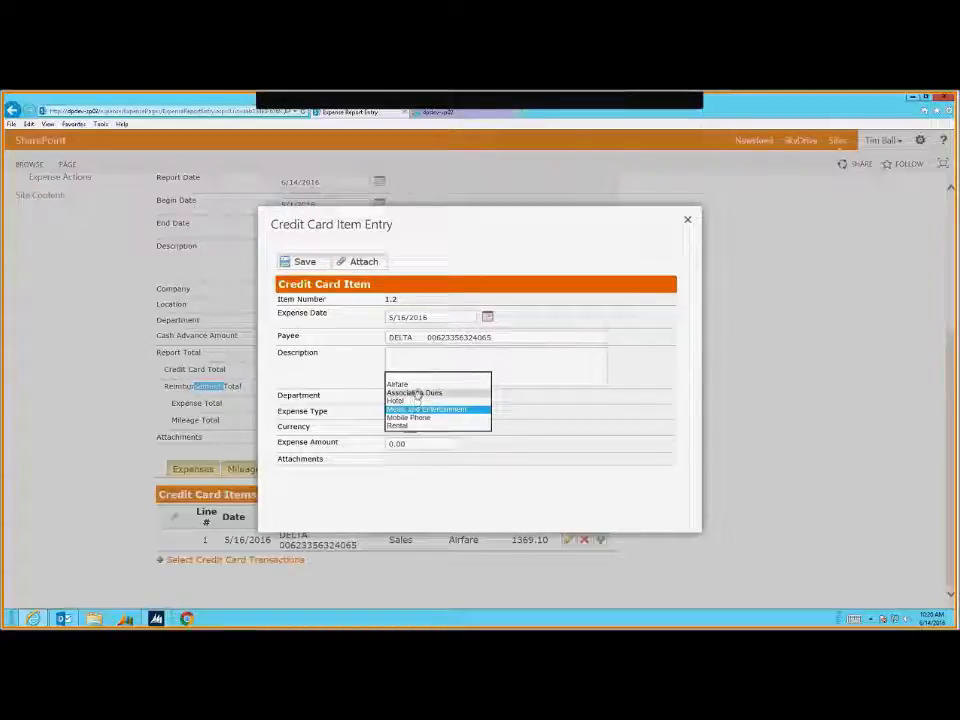
click(415, 388)
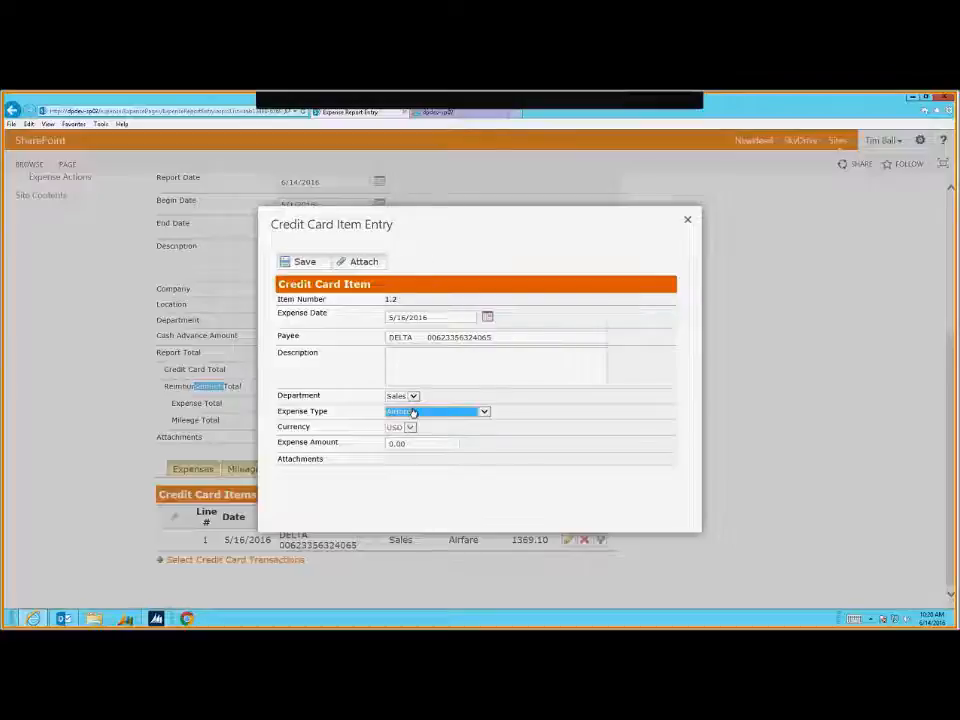
click(406, 398)
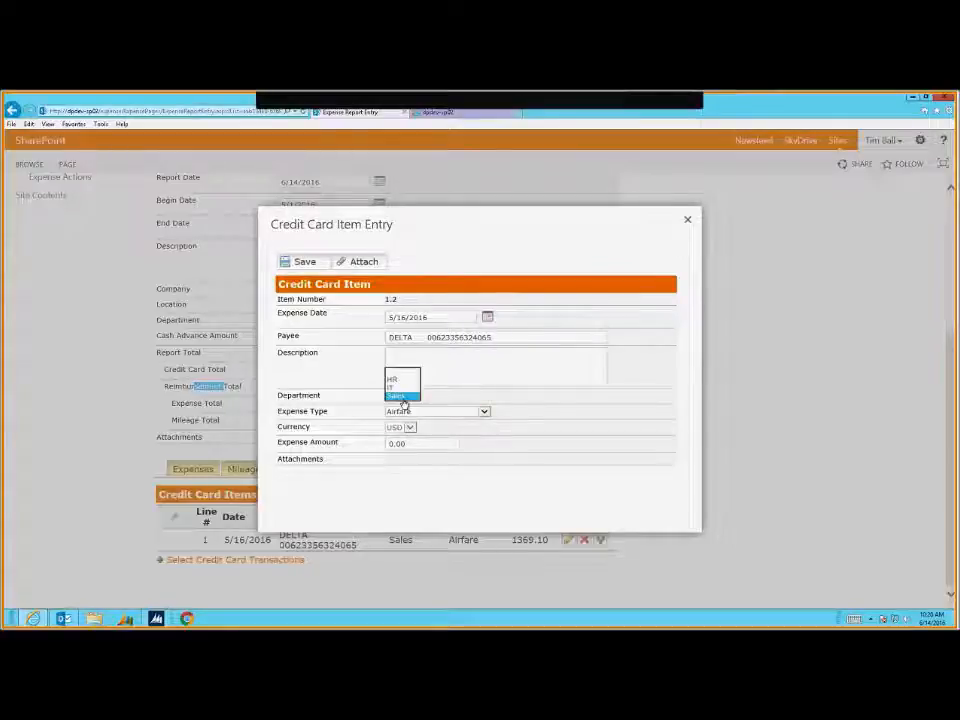
click(398, 387)
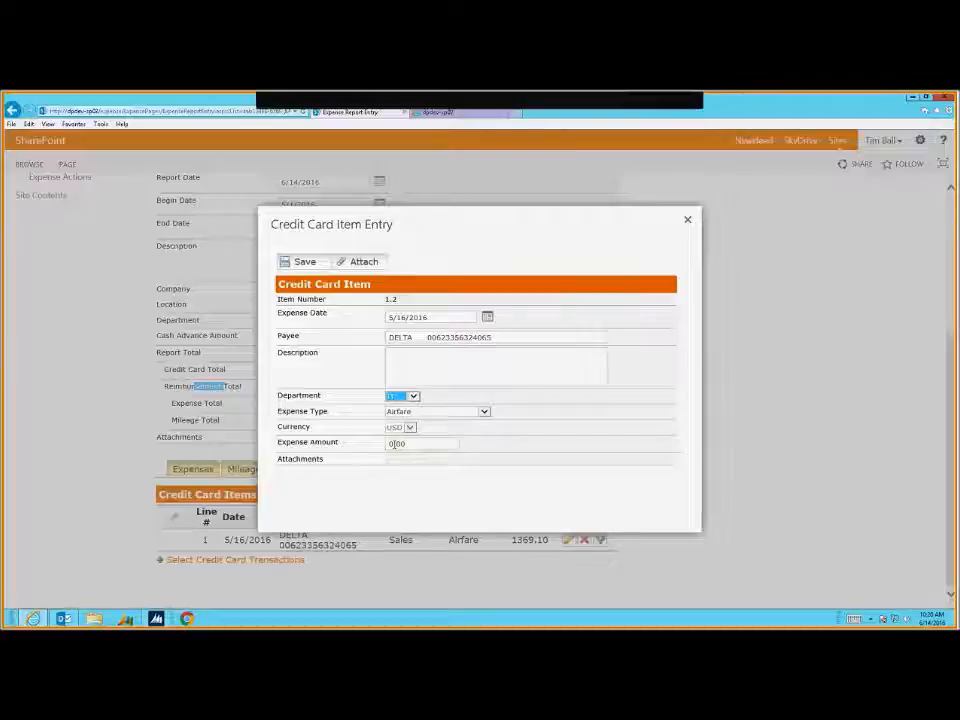
click(393, 444)
text(100)
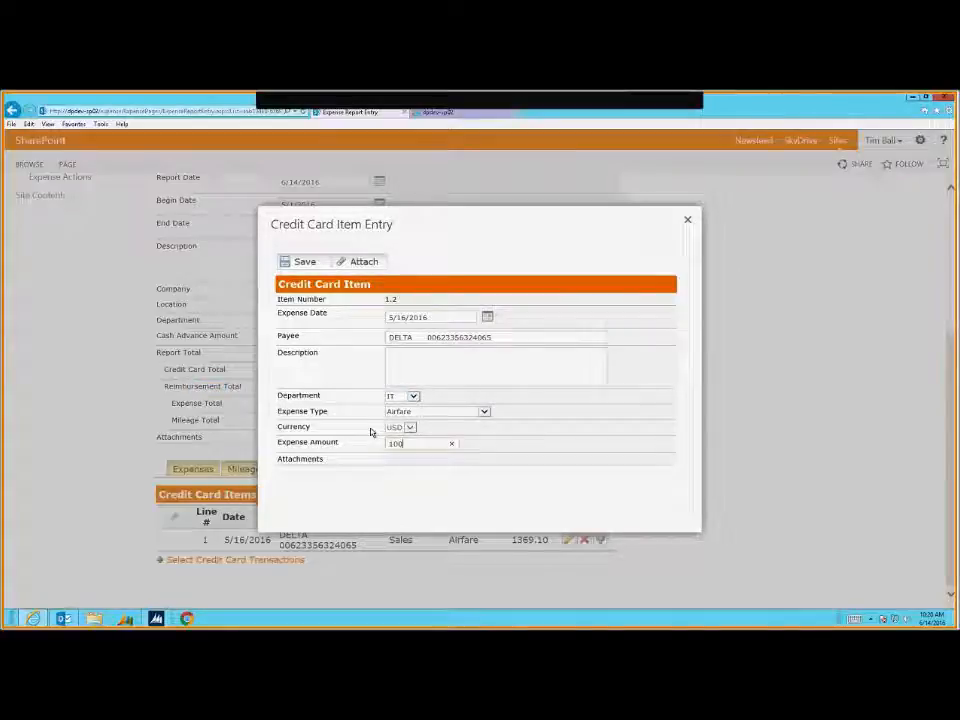
text(.00)
click(298, 268)
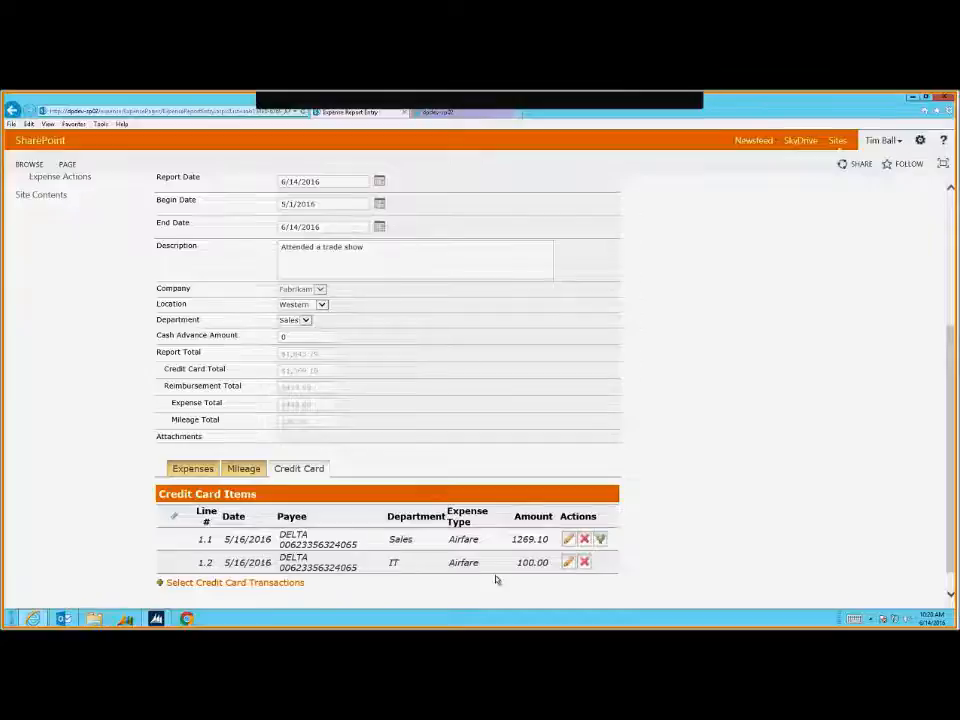
Review the expense and mileage items, then save the Marketing Trip report
click(193, 469)
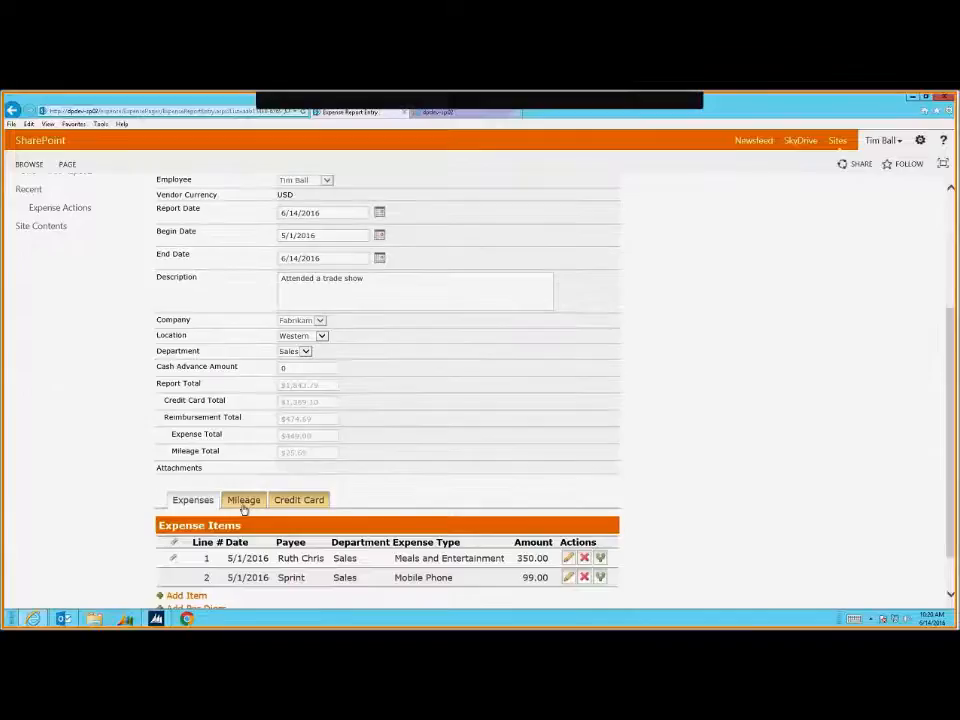
click(243, 506)
click(193, 500)
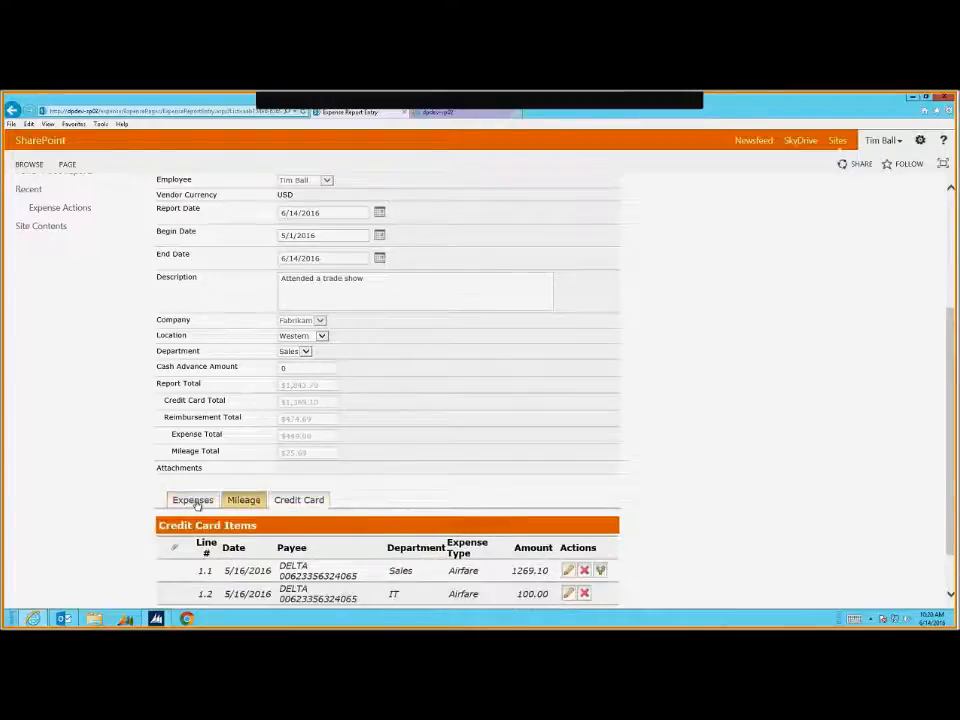
click(243, 301)
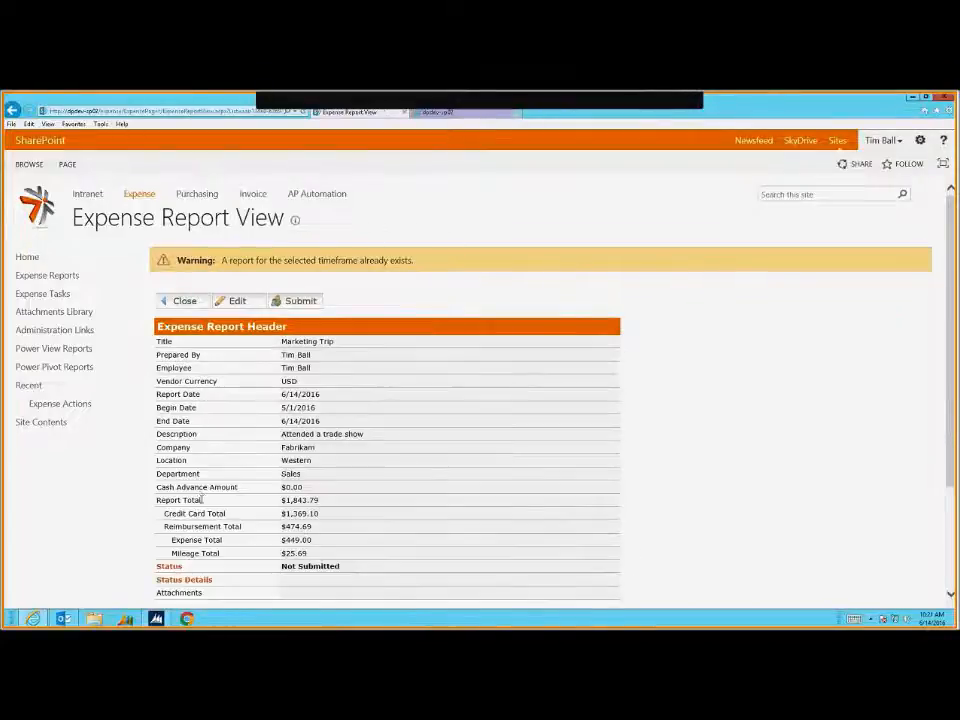
Check the Sales department on the expense items, then submit the report for approval
scroll(213, 484, down, 3)
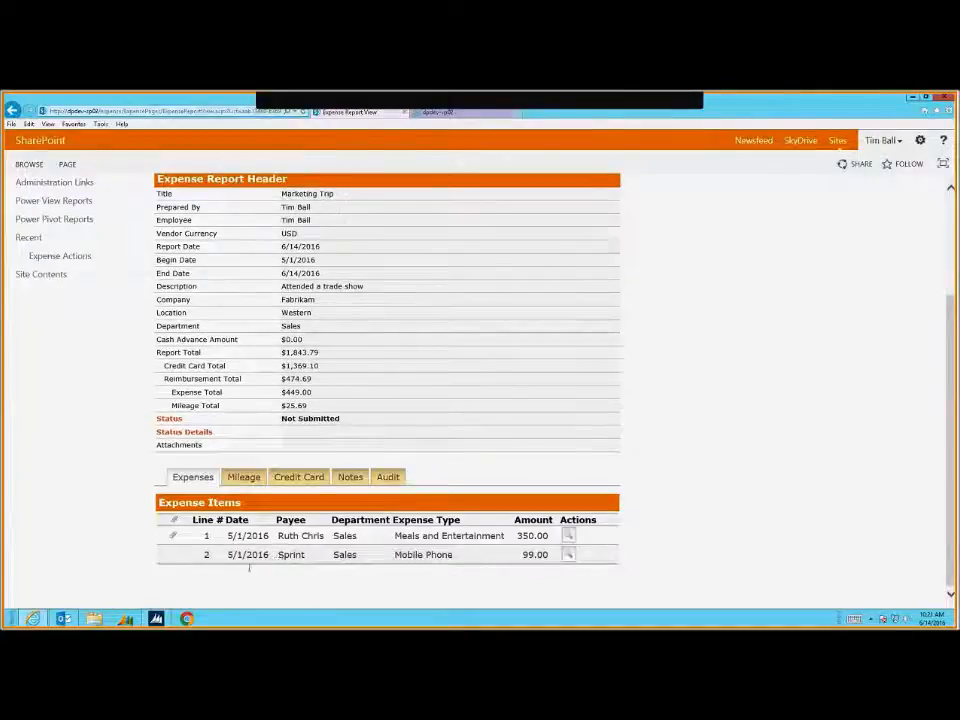
drag(341, 536, 400, 555)
scroll(300, 450, up, 3)
click(282, 301)
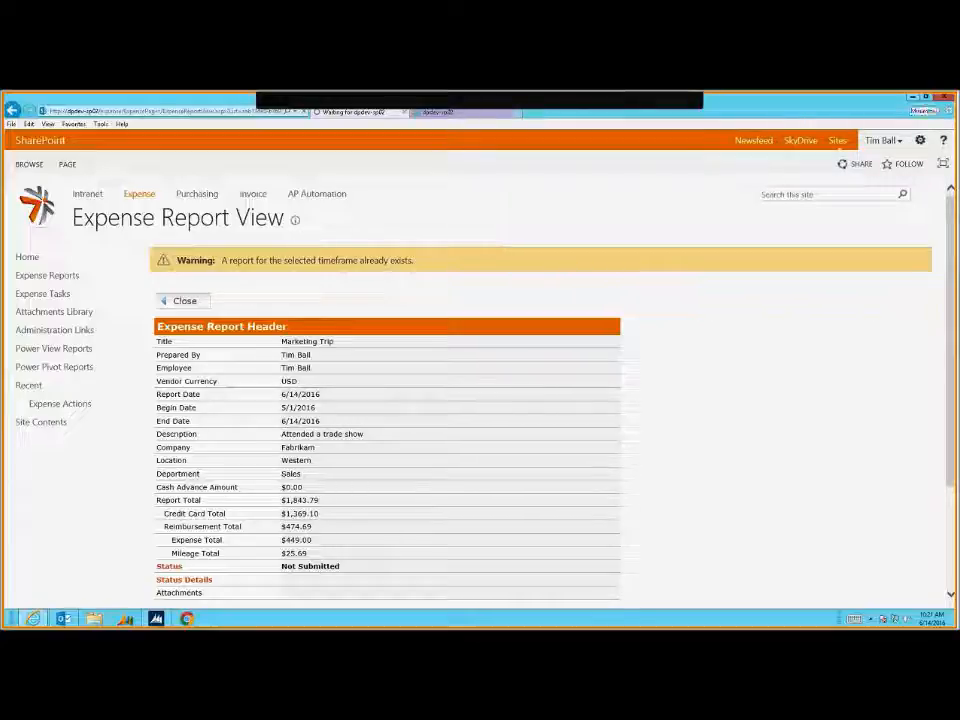
Relaunch Internet Explorer as a different user with the desktop runas batch file and that user's password
click(912, 97)
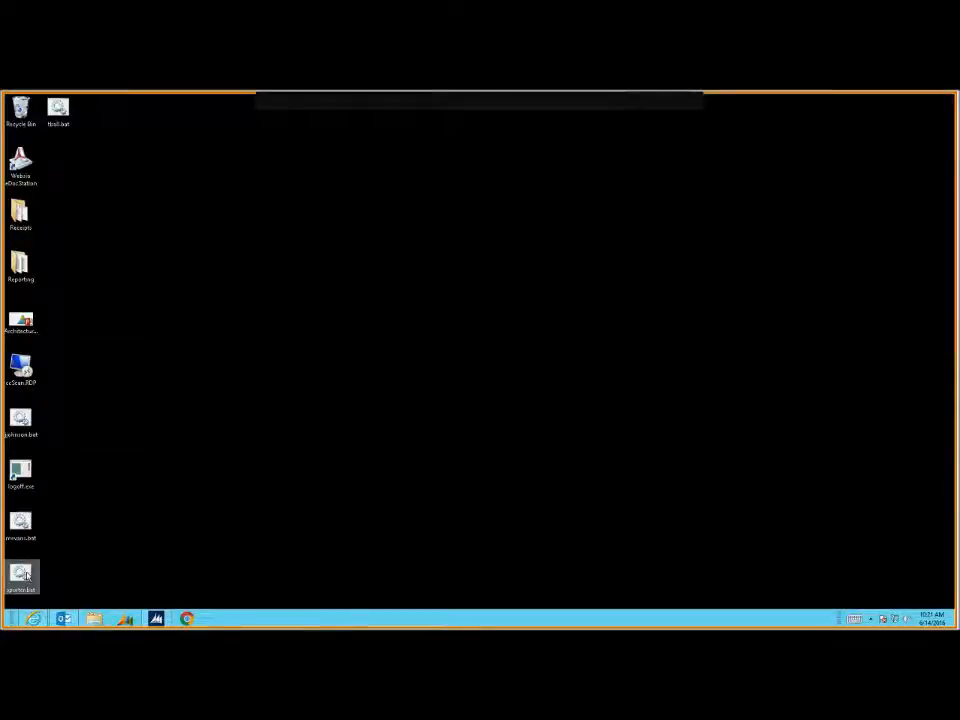
double_click(22, 574)
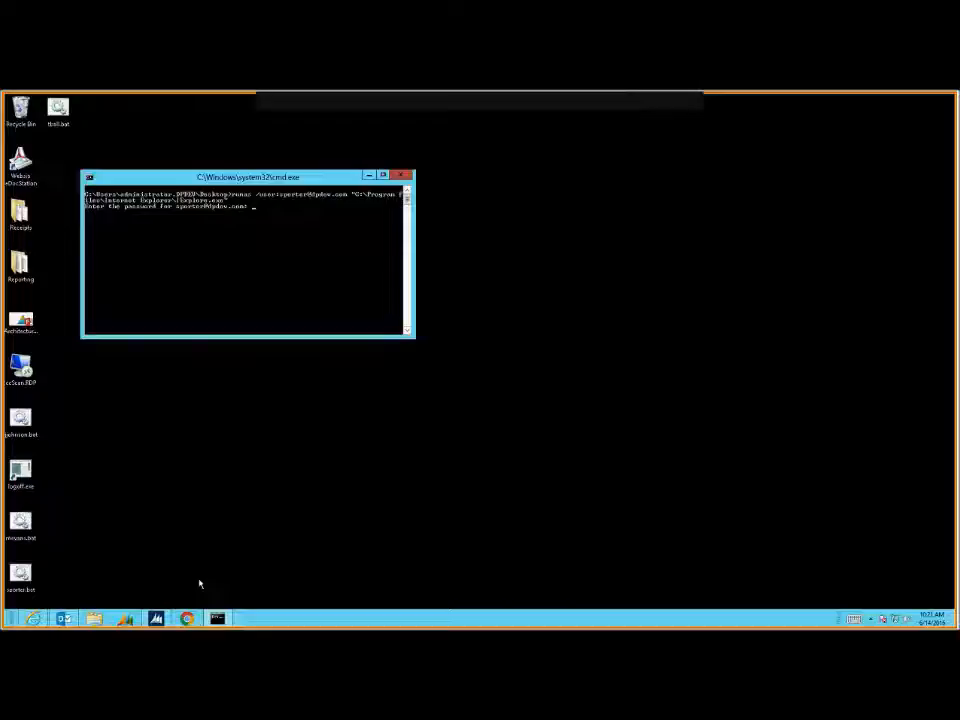
key(Return)
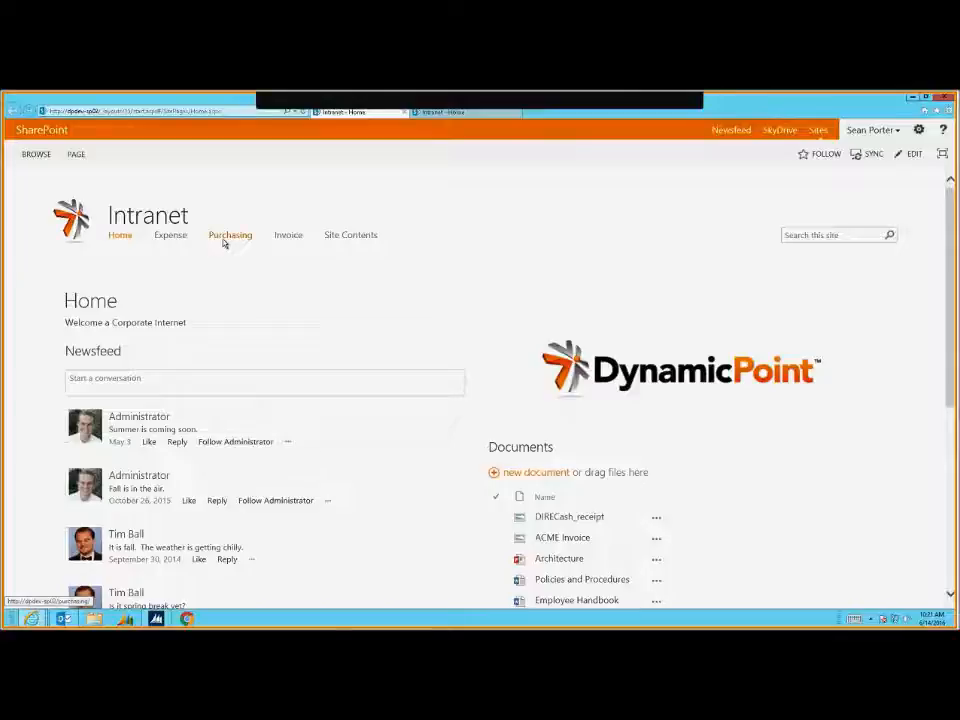
Check the Purchasing site's task list showing four not-started tasks, then bring the Outlook inbox forward
click(224, 241)
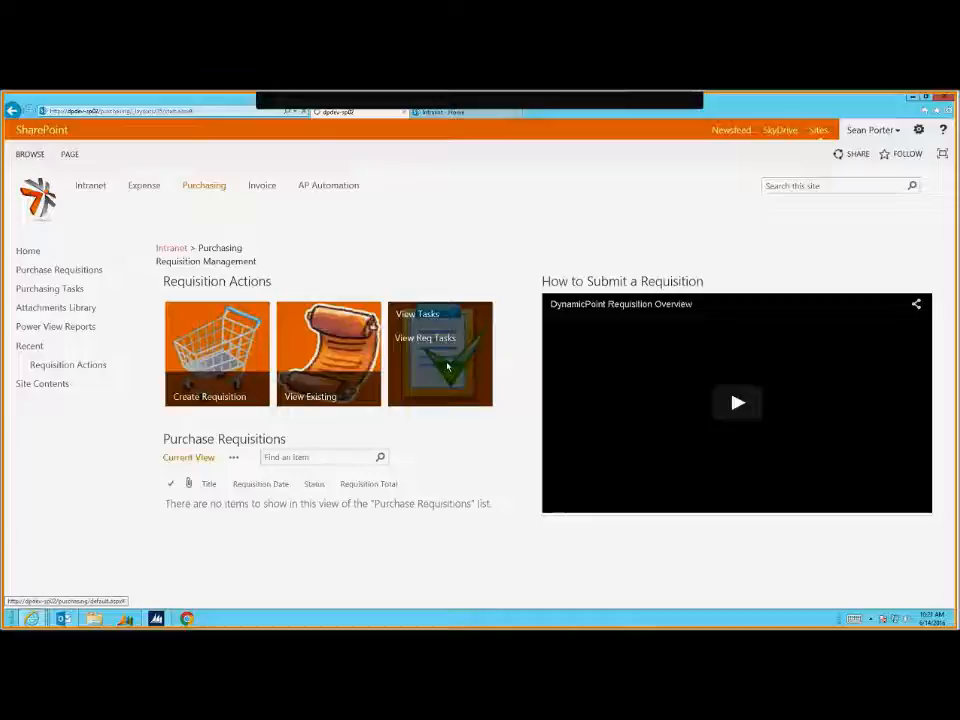
click(447, 366)
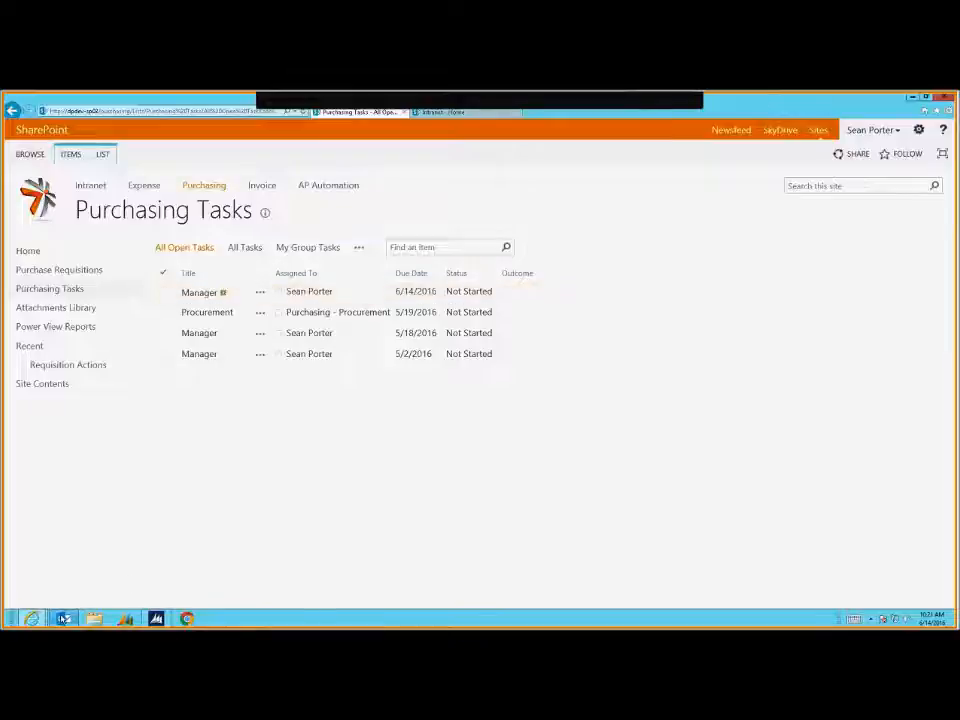
mouse_move(62, 619)
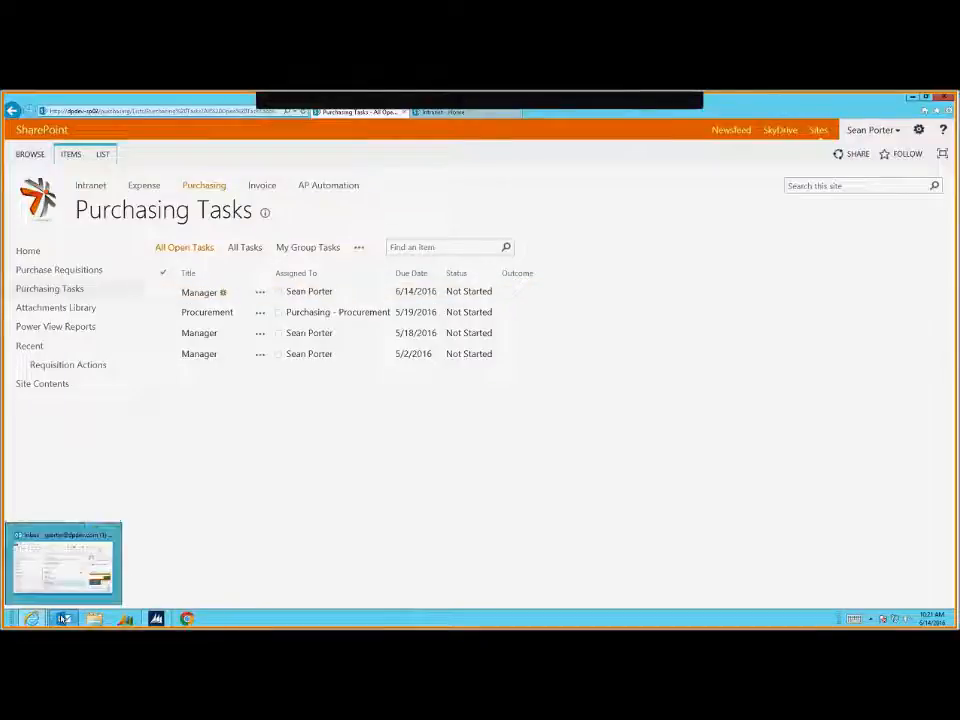
click(76, 557)
Maximize Outlook and select the SharePoint Admin 'Purchasing: Task Assigned' message for Fabrikam Office Supplies
click(416, 320)
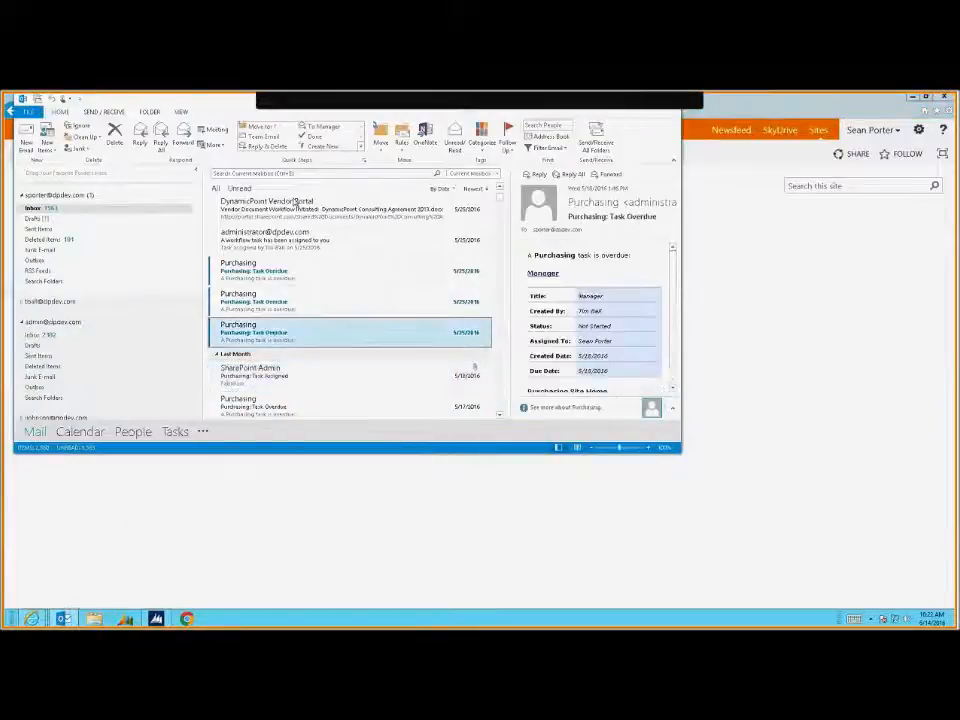
double_click(182, 102)
click(653, 317)
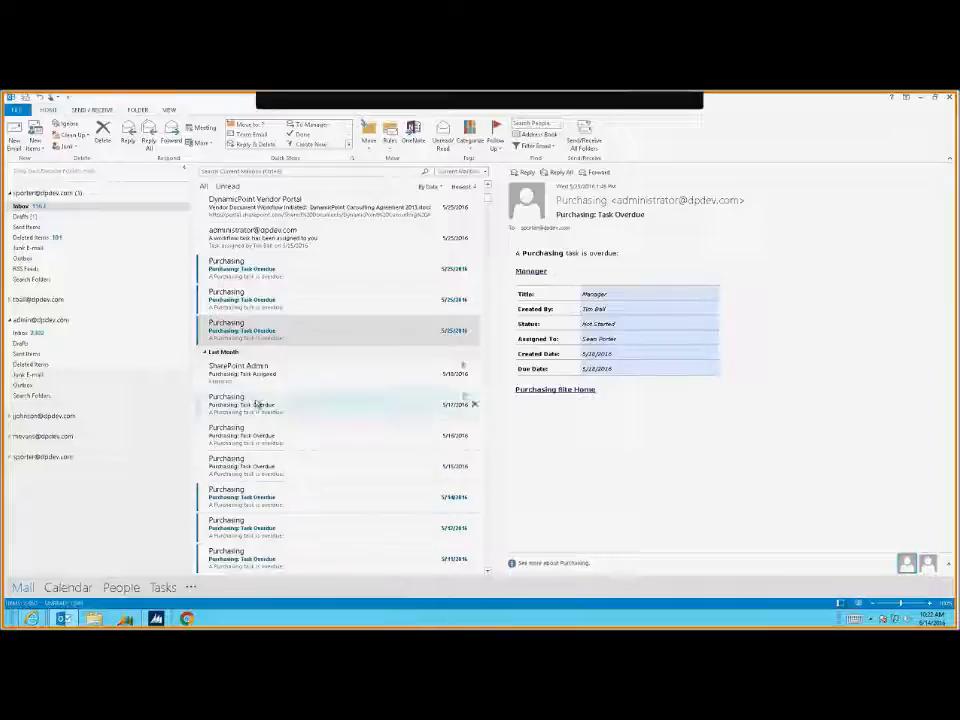
click(263, 372)
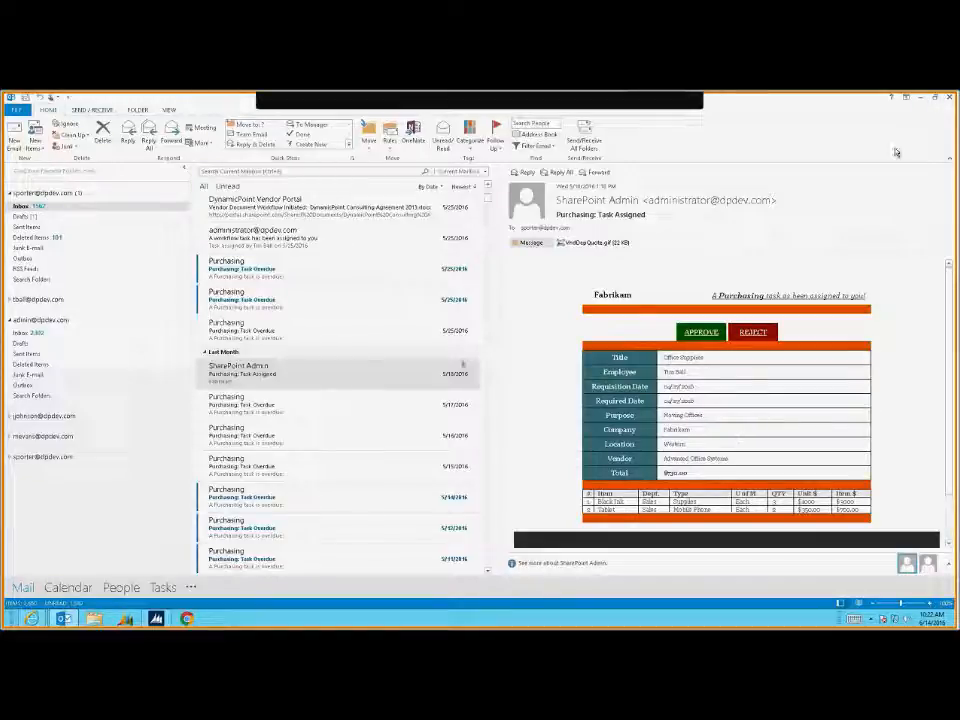
Open the Marketing Trip Manager task and inspect expense line 1's meal-receipt.gif attachment
click(919, 101)
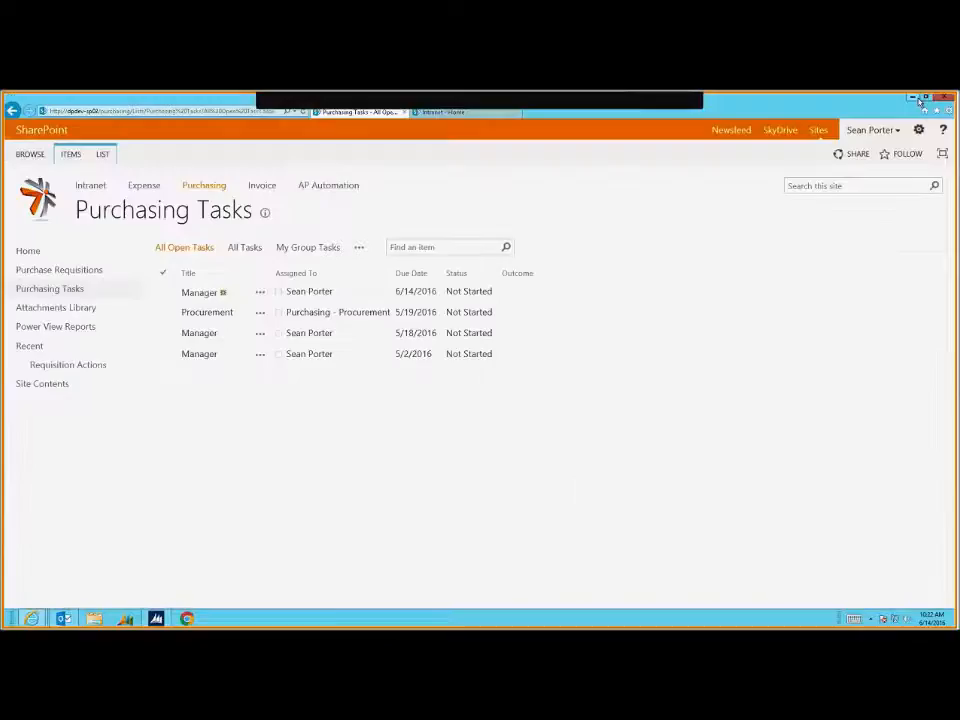
click(199, 293)
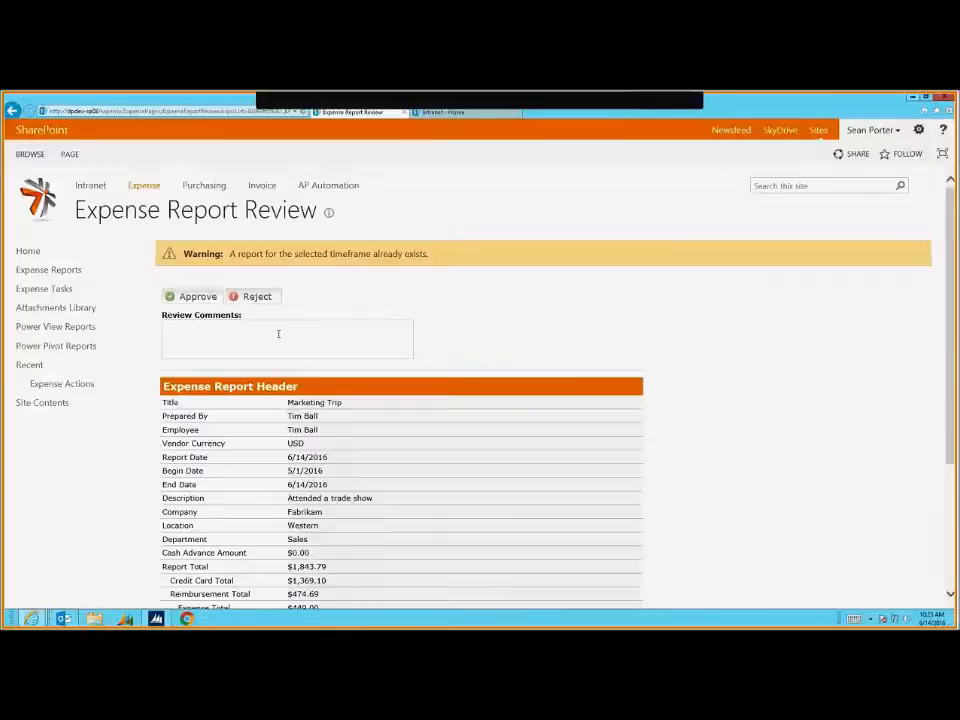
scroll(208, 545, down, 3)
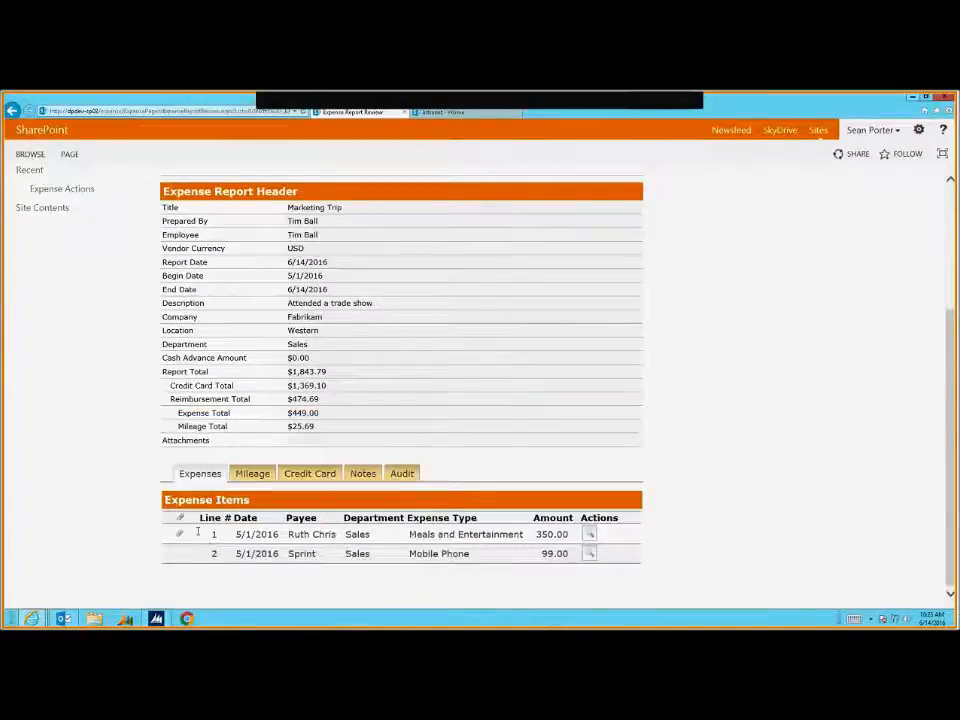
click(590, 534)
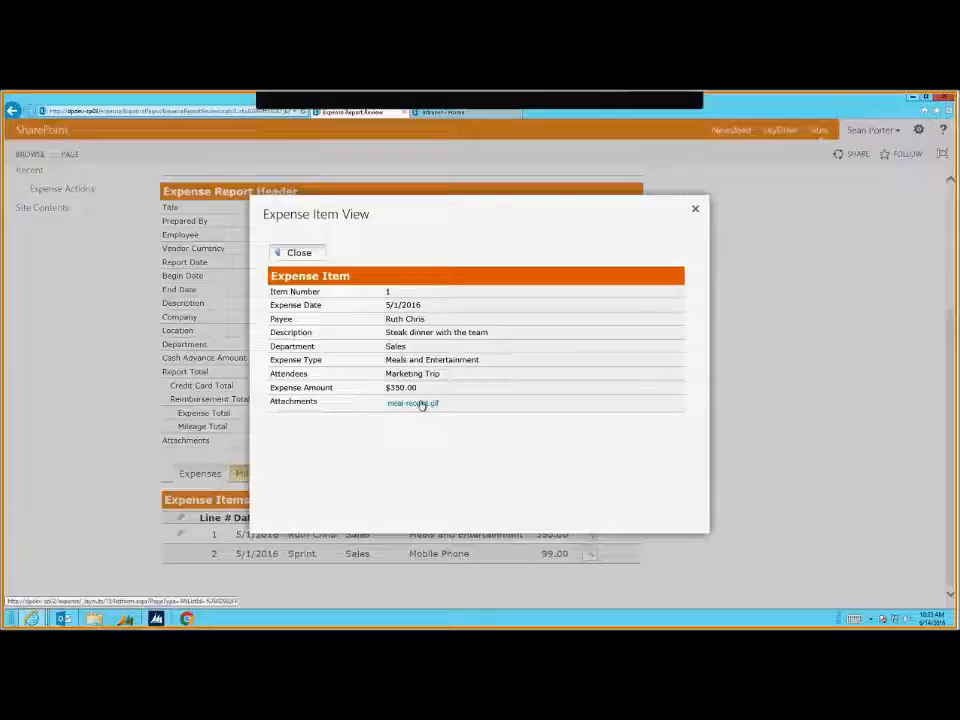
click(420, 403)
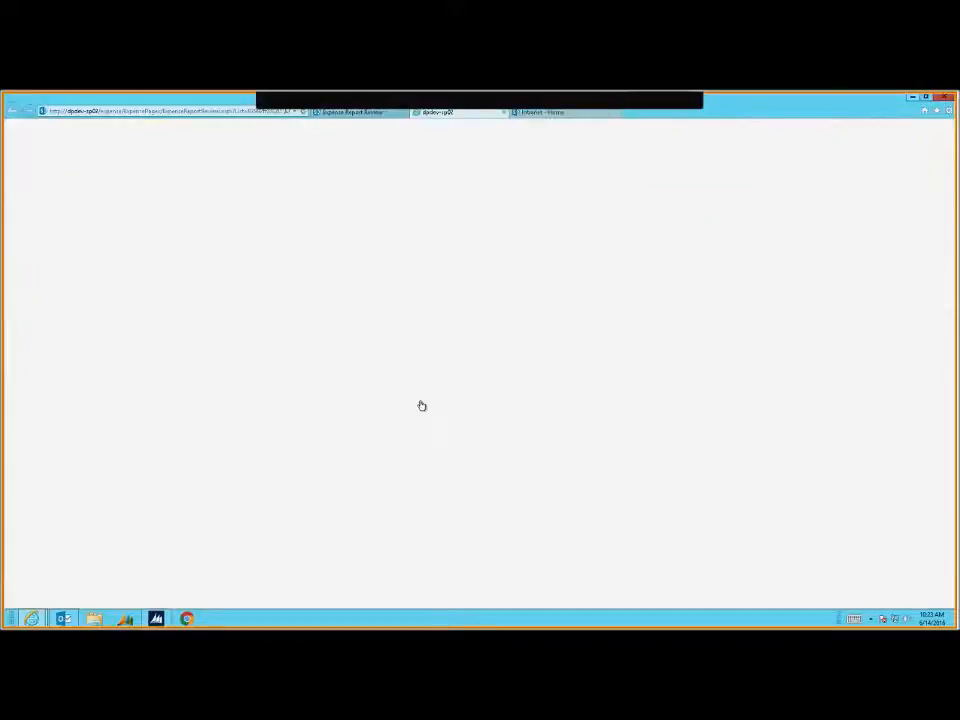
click(504, 112)
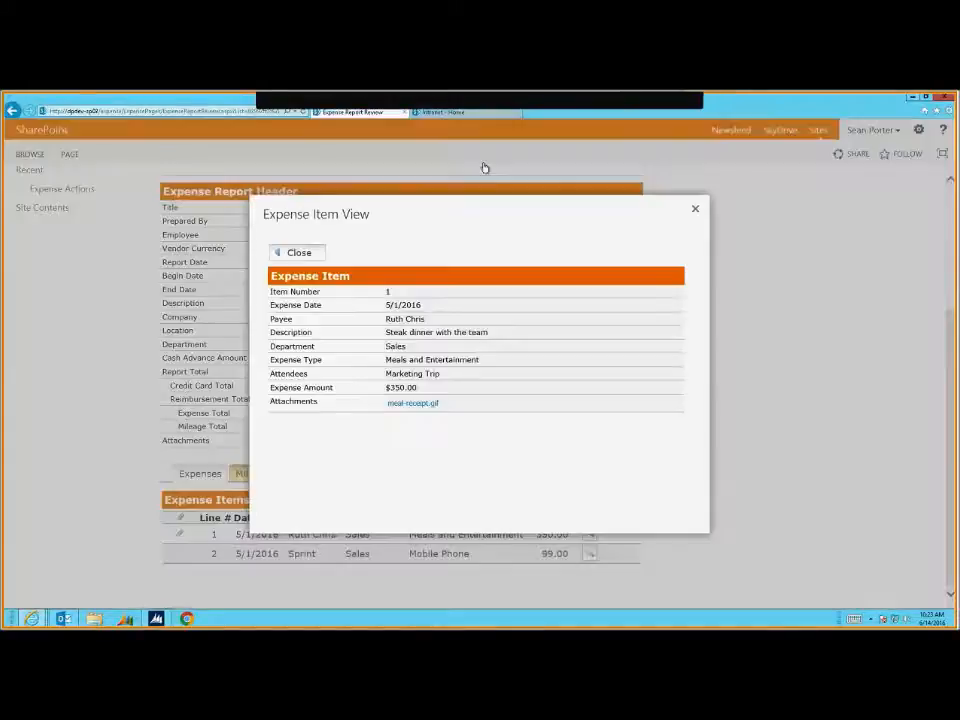
click(299, 254)
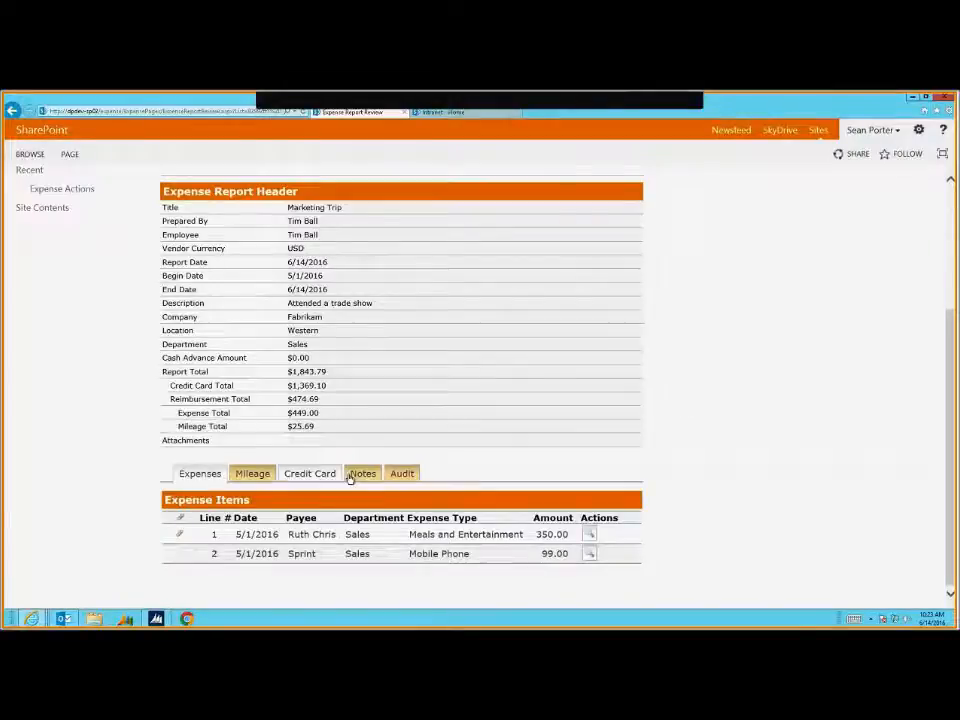
Approve the Marketing Trip report ($1,843.79) with the review comment 'I hope the trip was good'
scroll(343, 435, up, 4)
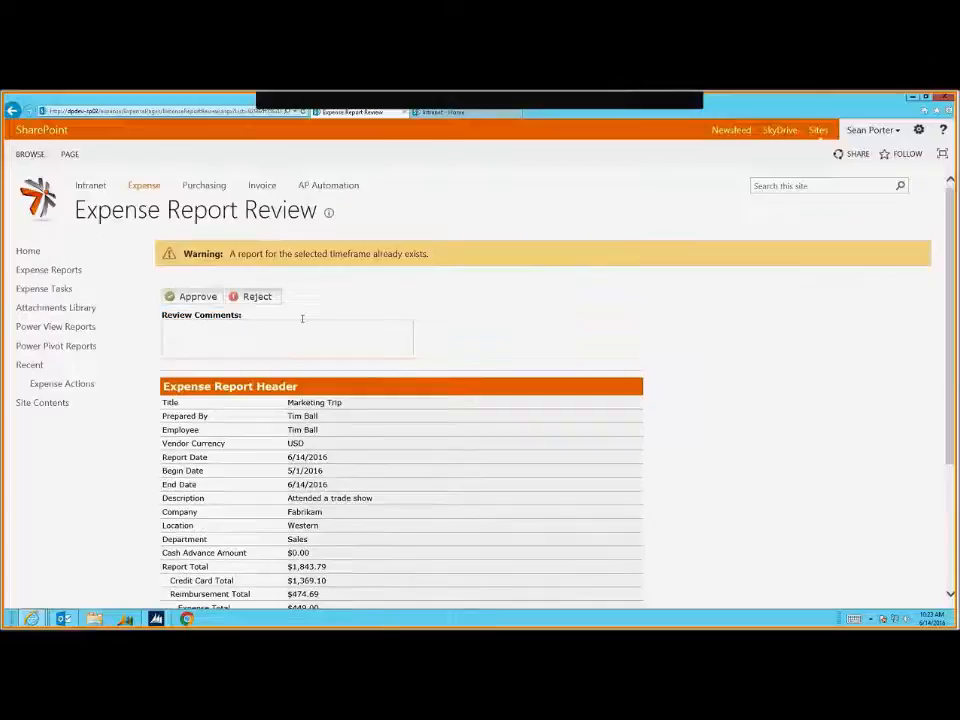
click(202, 326)
text(I hope the trip)
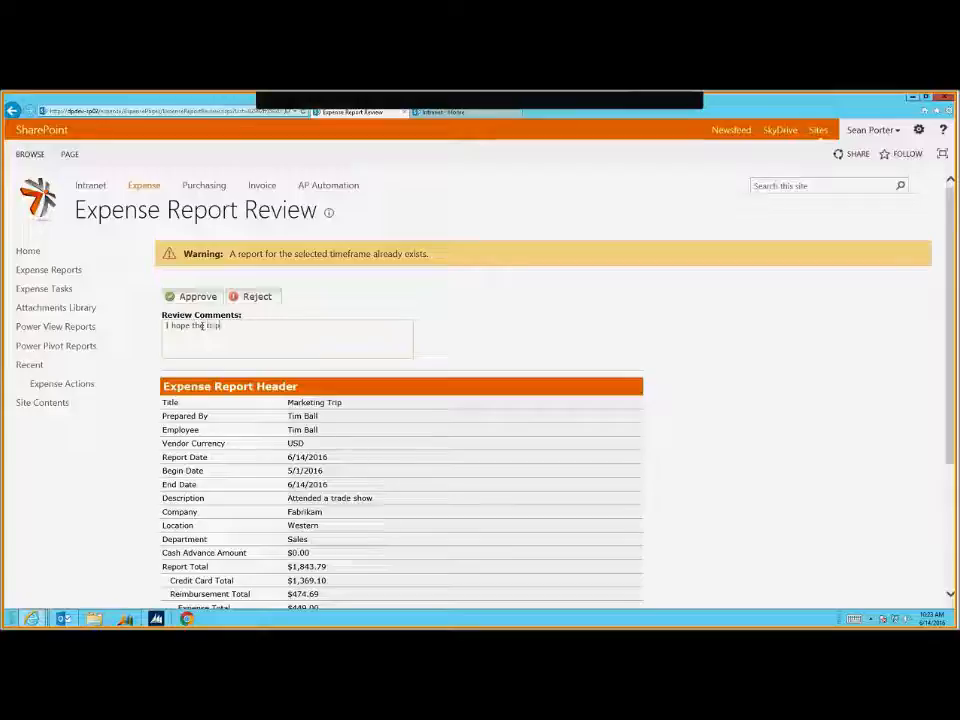
text( was good)
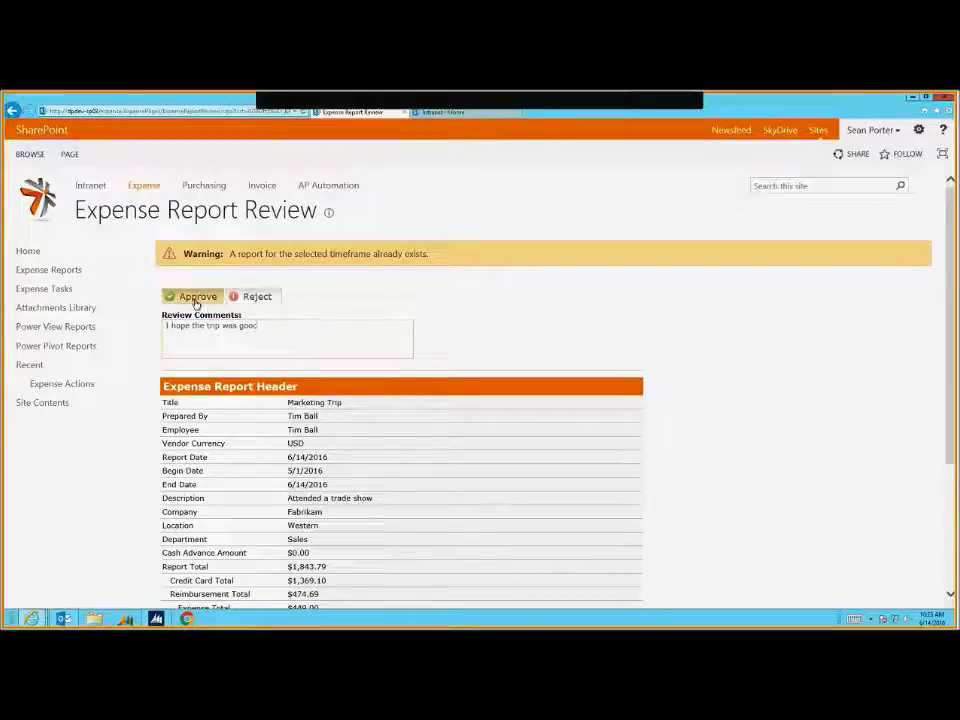
click(196, 300)
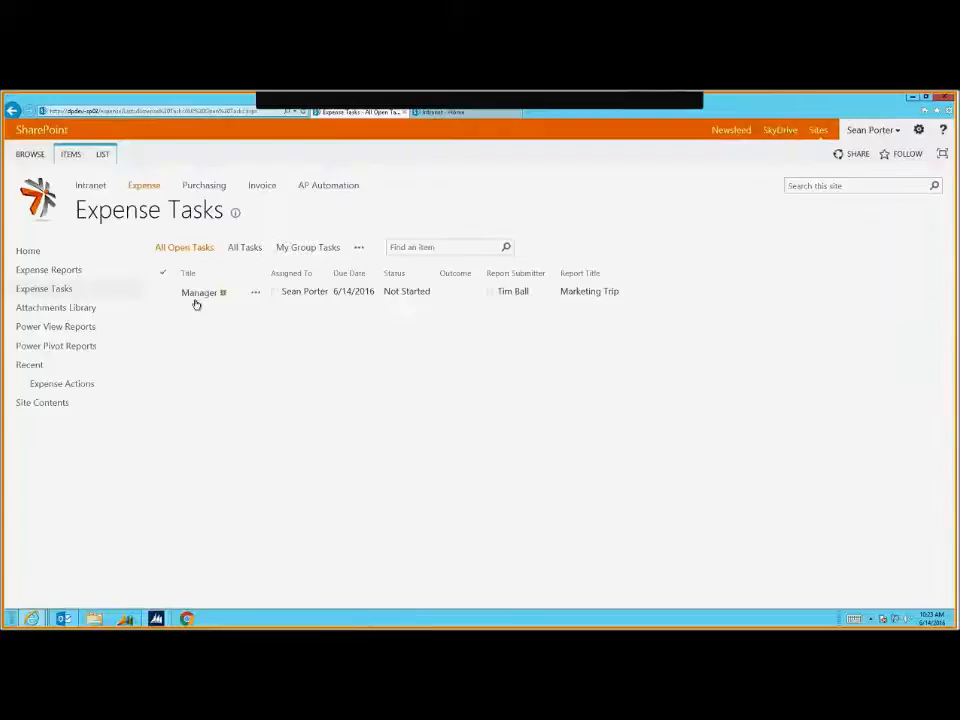
Open the remaining Manager task for Marketing Trip and approve it with the comment 'IT approved'
click(202, 296)
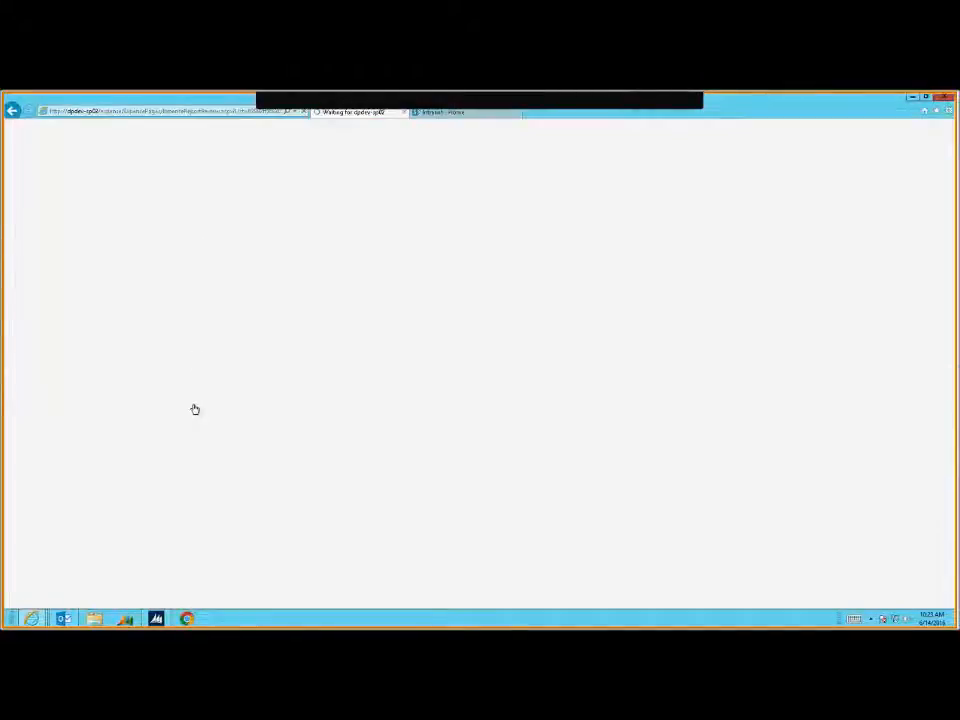
click(231, 343)
text(IT approved)
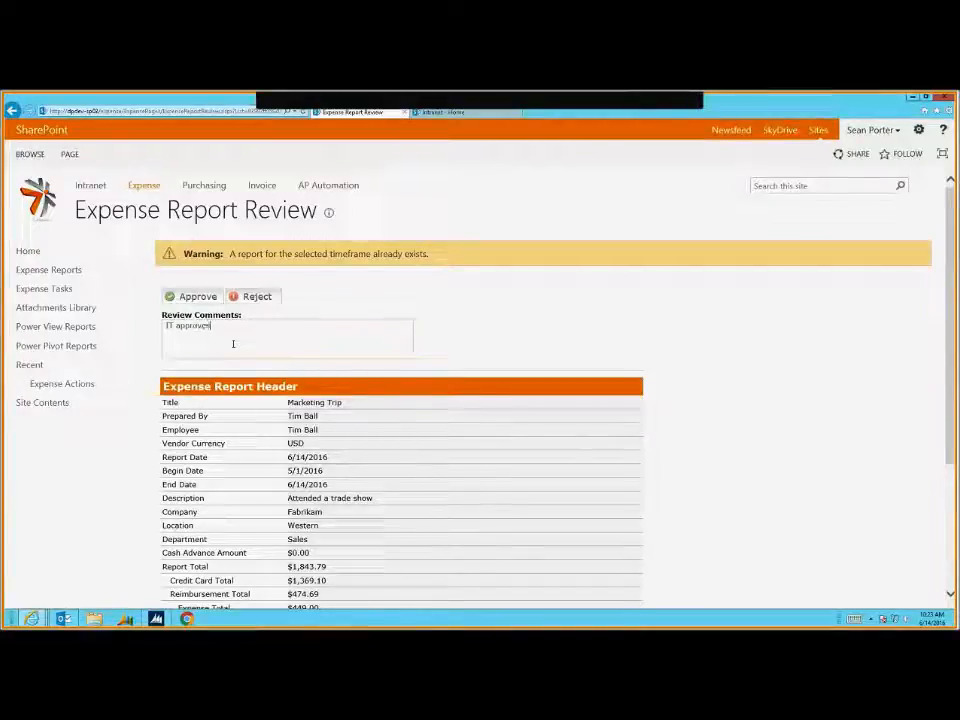
click(207, 298)
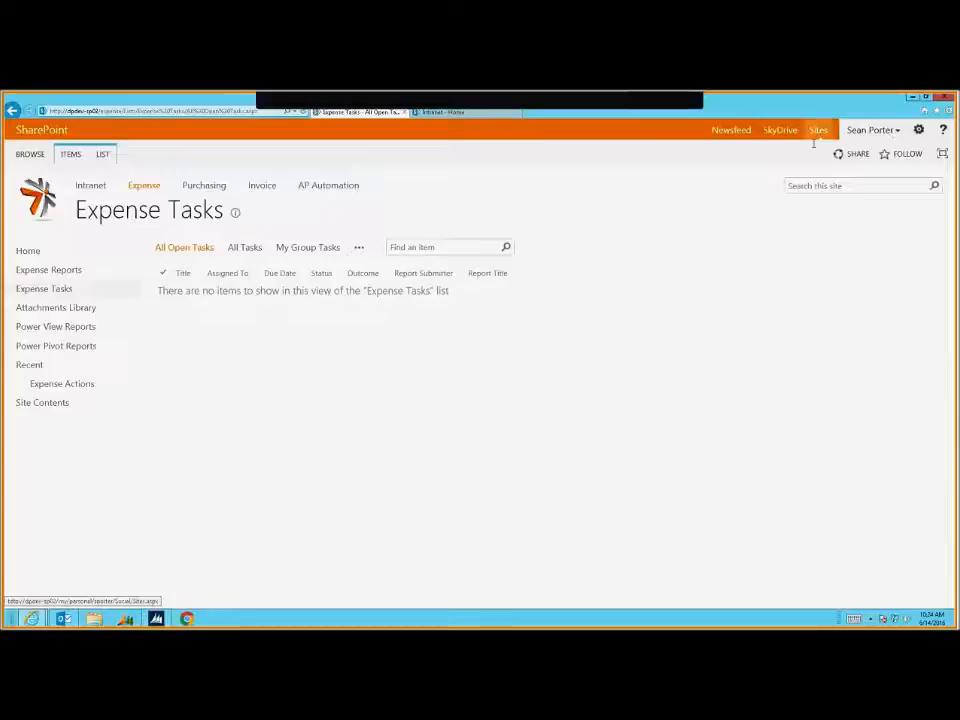
Refresh Expense Tasks with F5 and open the new Accounting task's review form
key(F5)
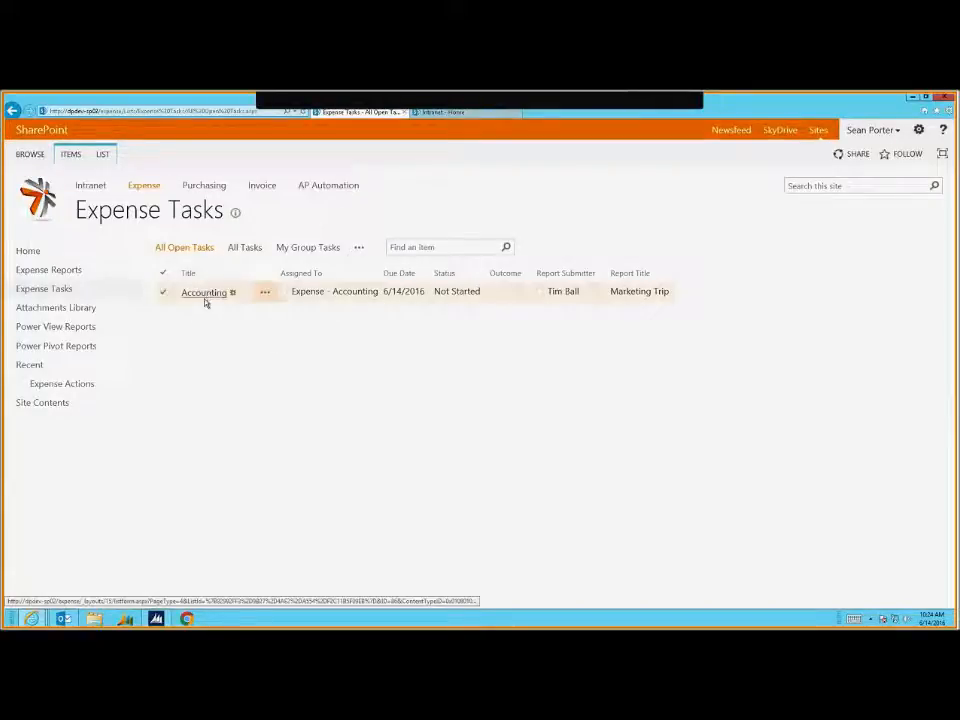
click(196, 294)
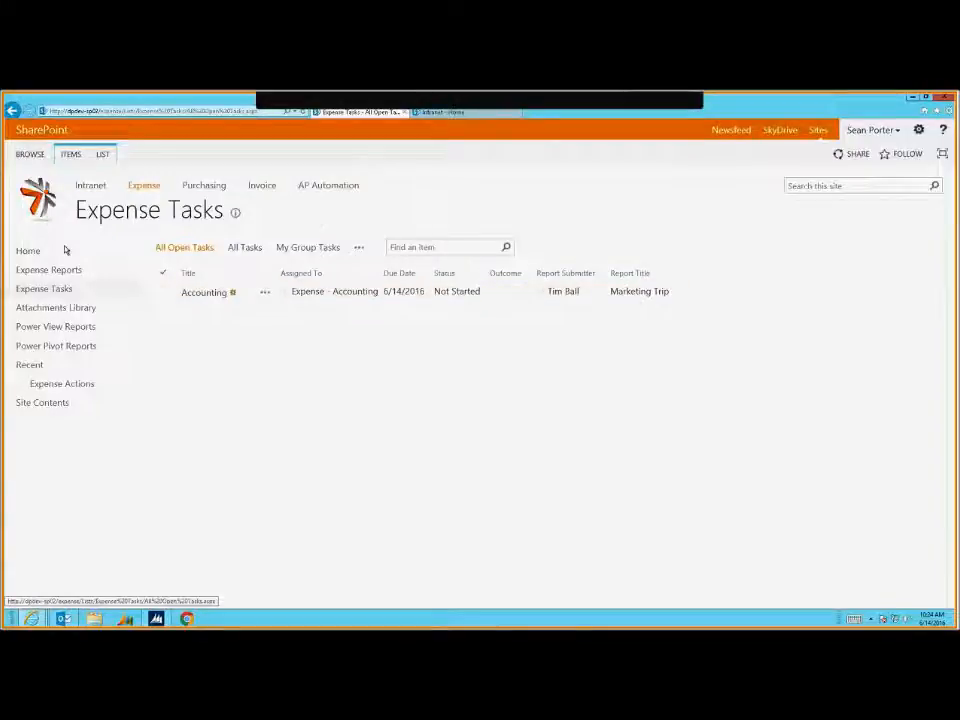
click(203, 293)
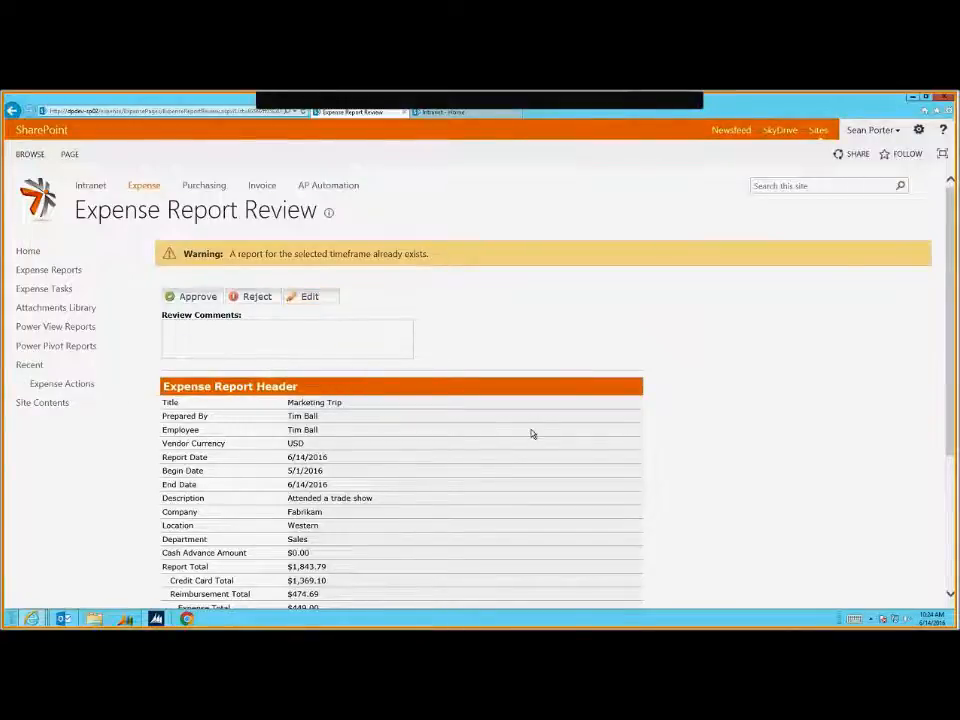
Inspect the Expense Items' GL accounts, highlighting row 1's account 6530-00, department and expense type
scroll(531, 435, down, 2)
scroll(240, 581, down, 1)
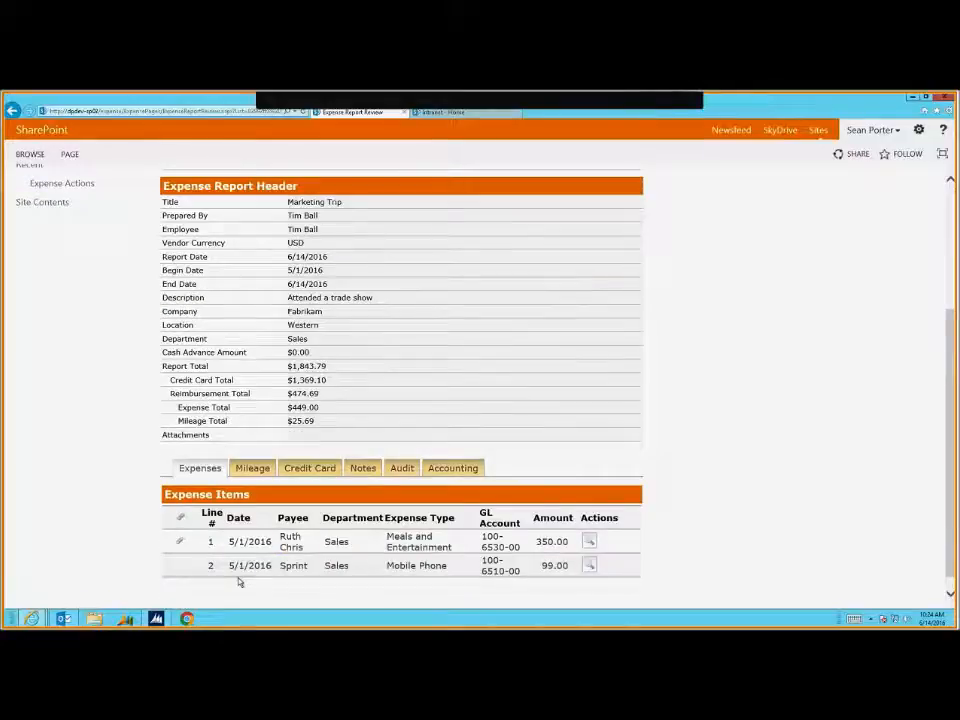
scroll(433, 563, down, 1)
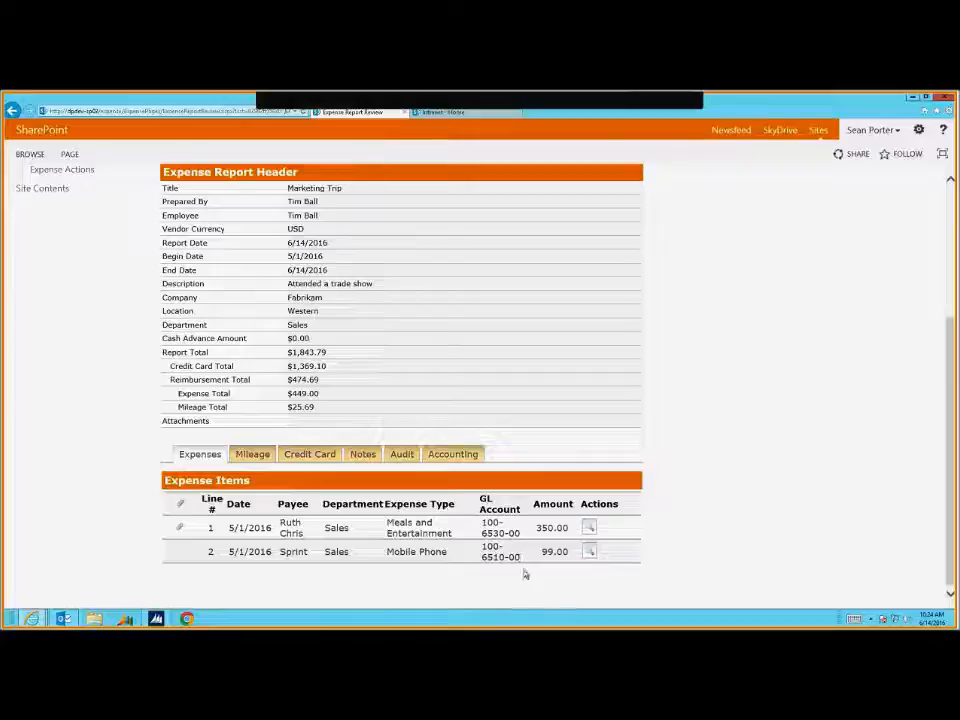
drag(516, 561, 484, 506)
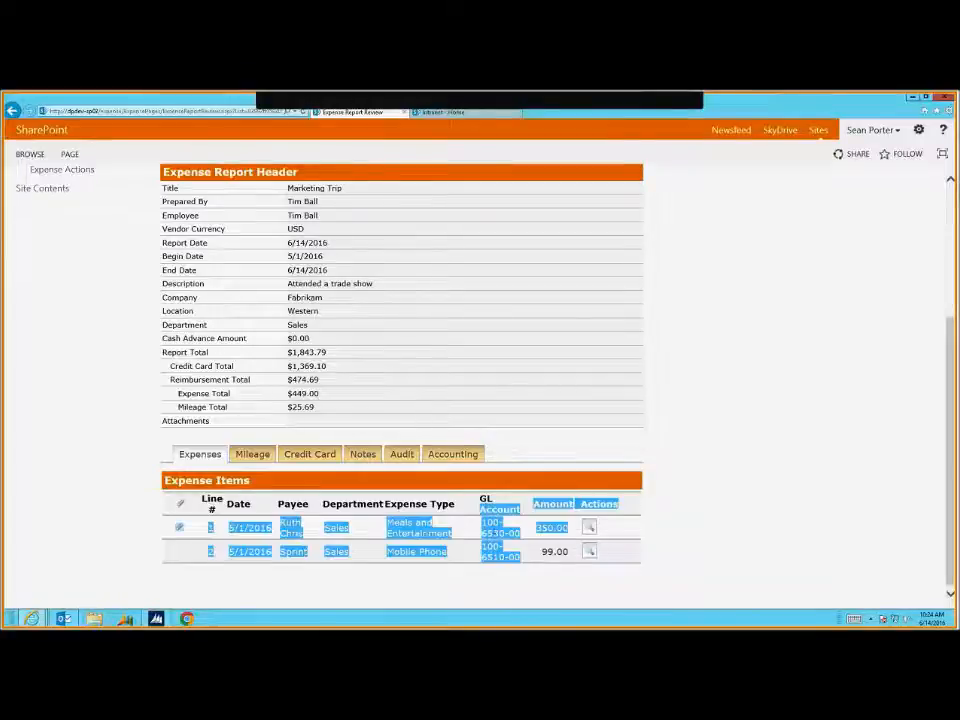
click(497, 543)
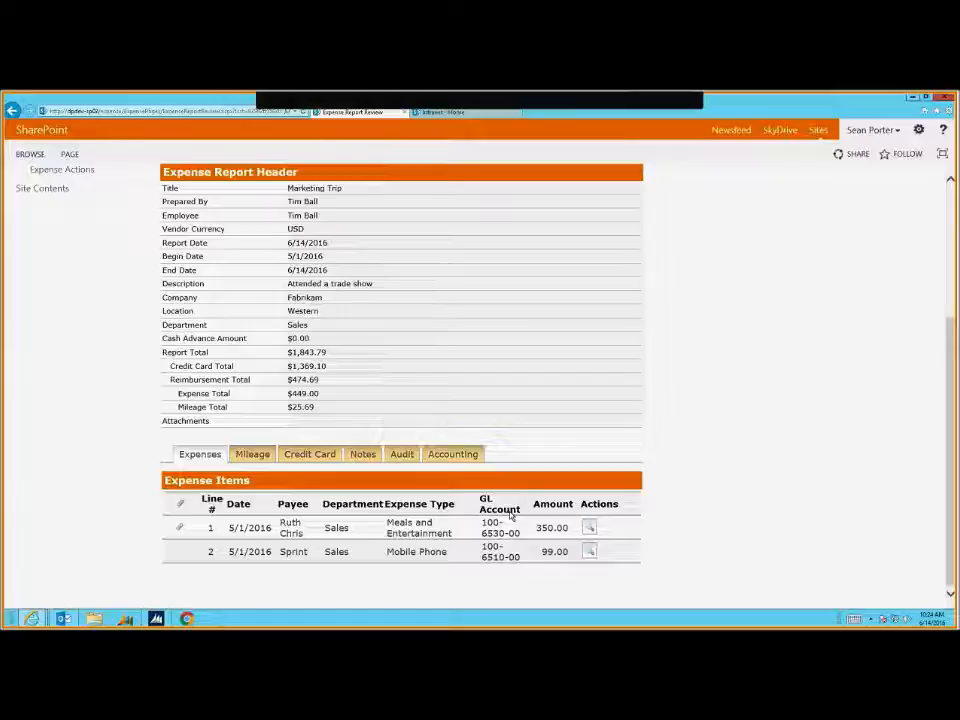
drag(510, 515, 535, 543)
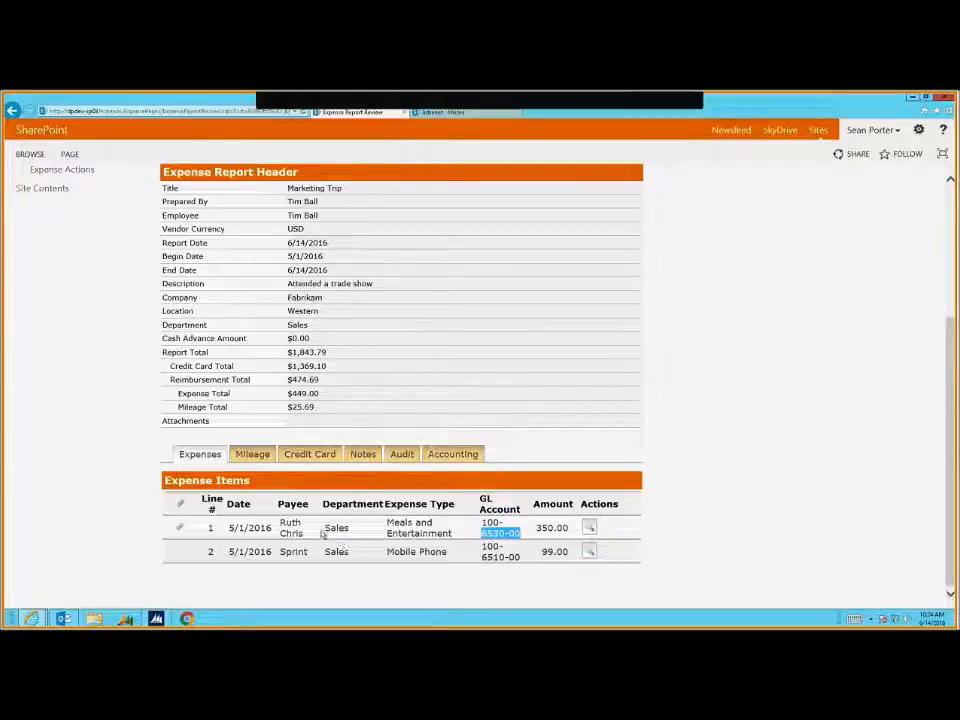
drag(326, 531, 410, 541)
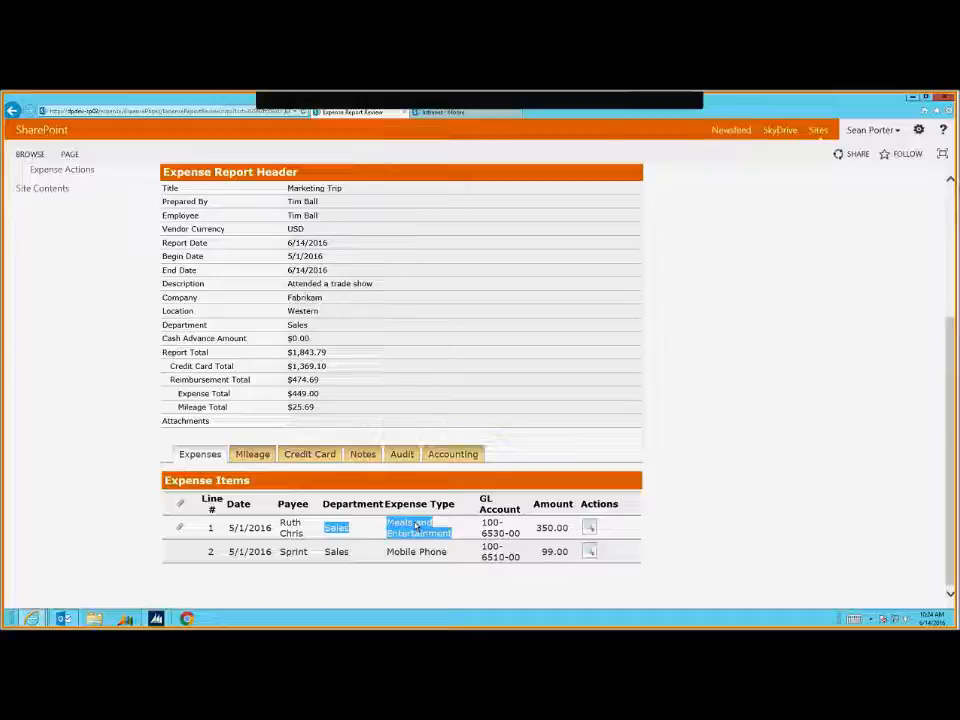
Check the Mileage items, then view reimbursable and non-reimbursable amounts summarised by GL account
click(255, 455)
scroll(253, 497, down, 3)
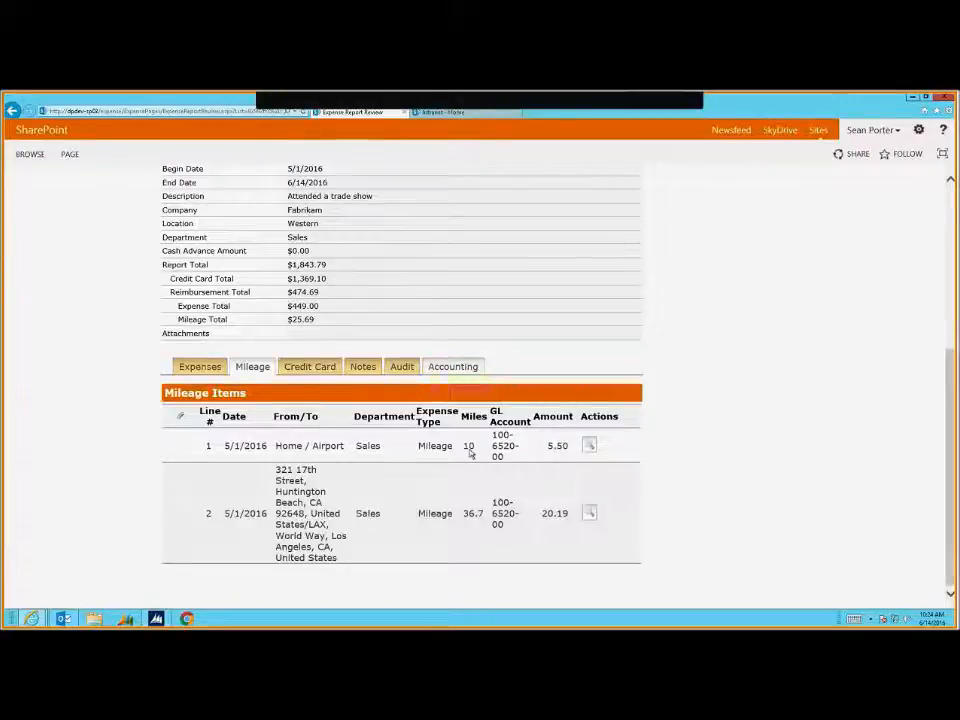
click(453, 366)
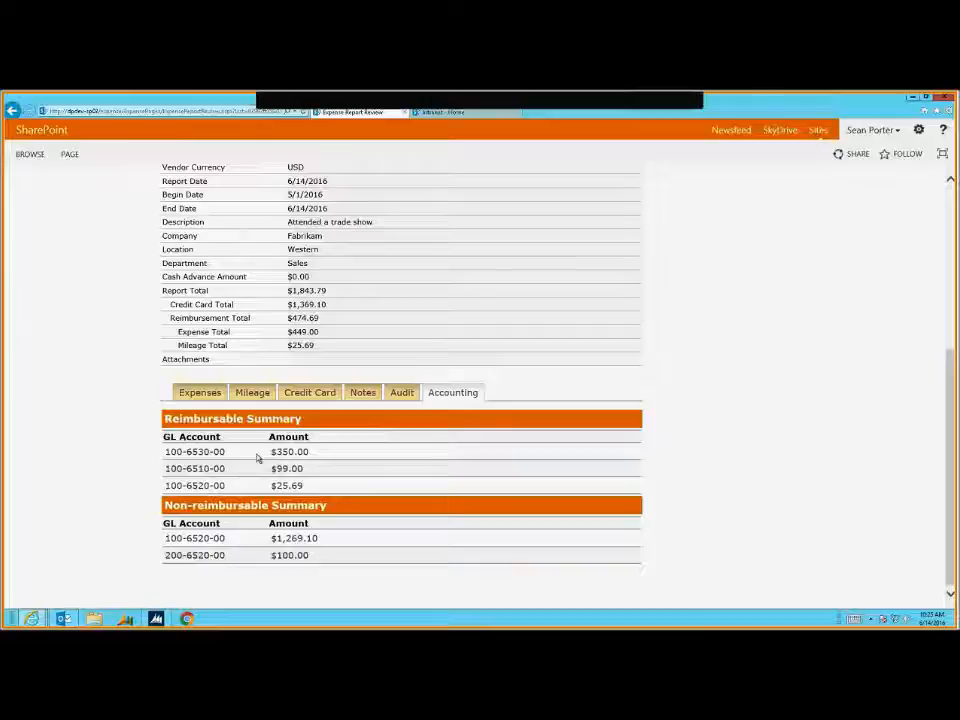
drag(189, 505, 386, 516)
click(391, 517)
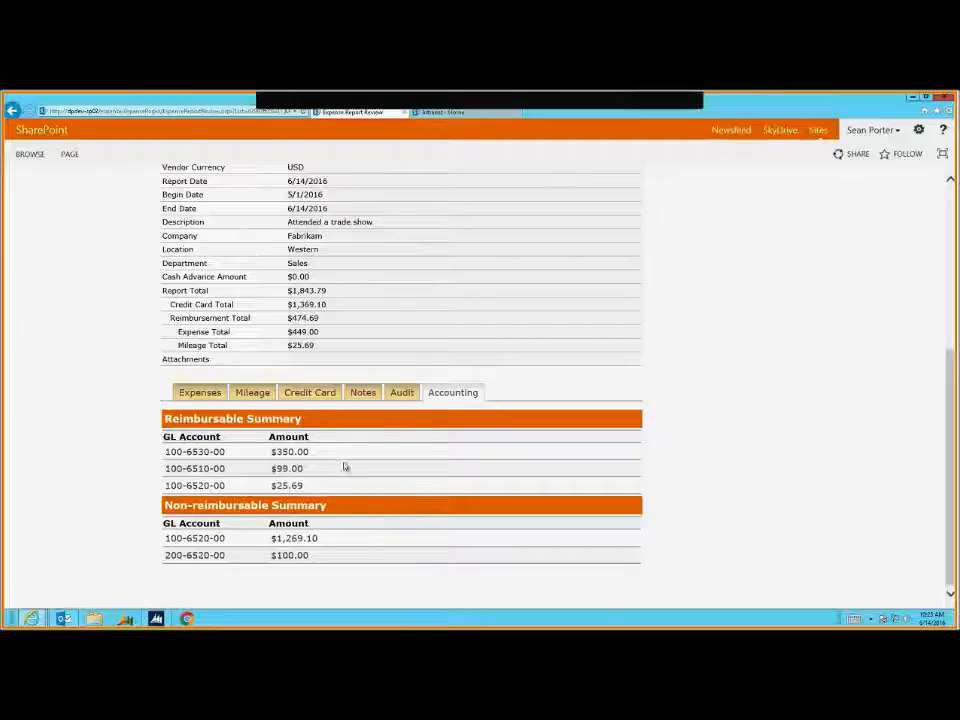
Review the report's Notes, highlighting the two approval notes
click(363, 392)
scroll(398, 453, down, 1)
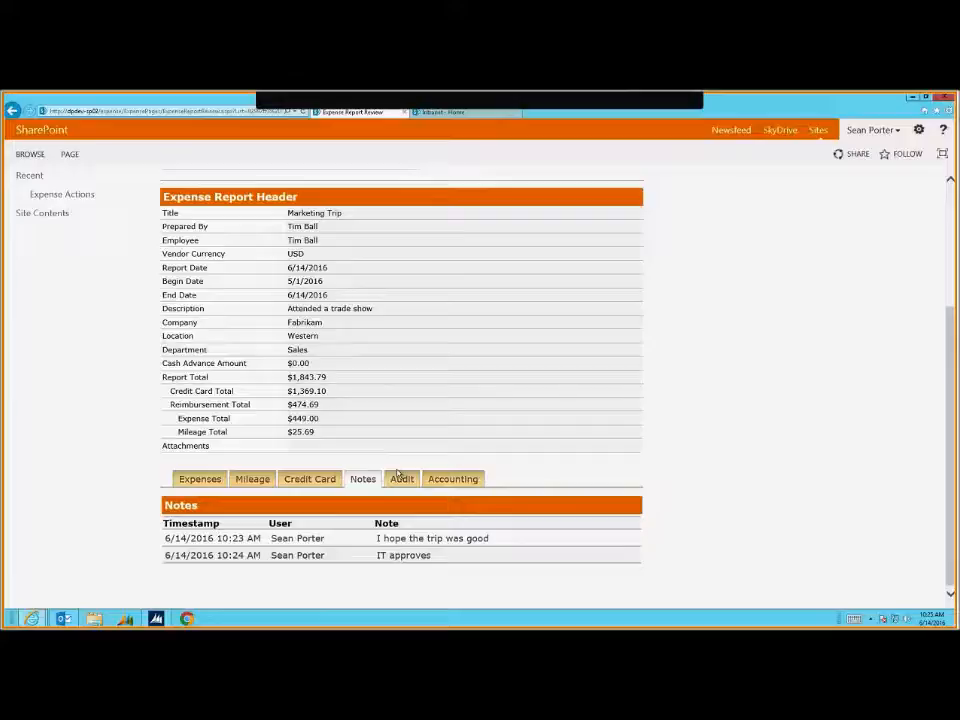
drag(473, 564, 216, 522)
click(381, 555)
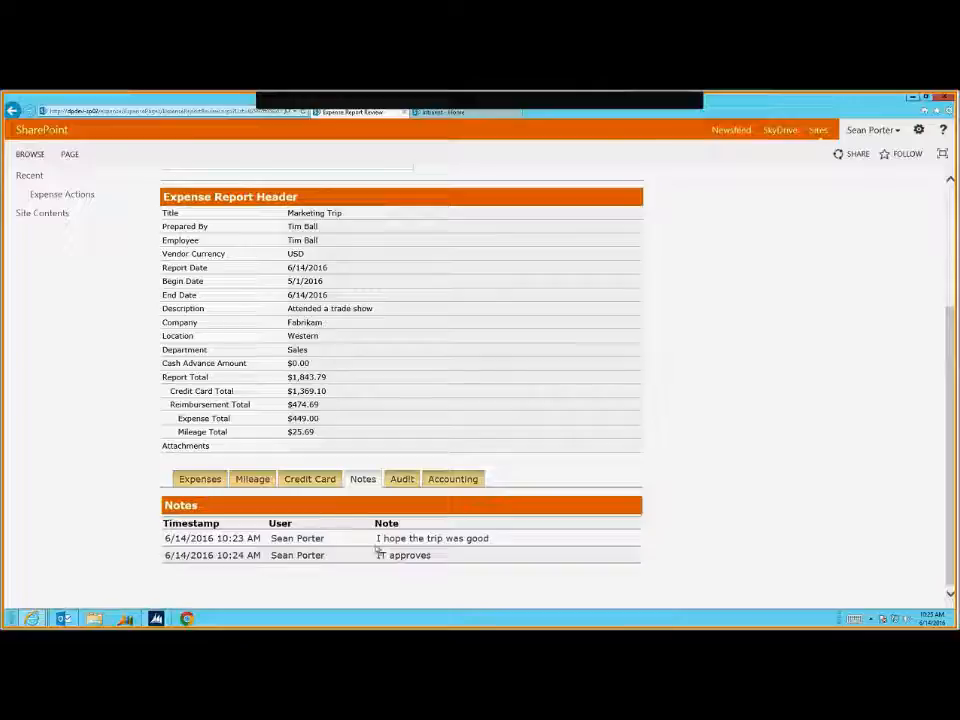
Review the audit trail's Submitted, Under Review and two Review Completed - Approved entries, then return to Expenses
click(401, 480)
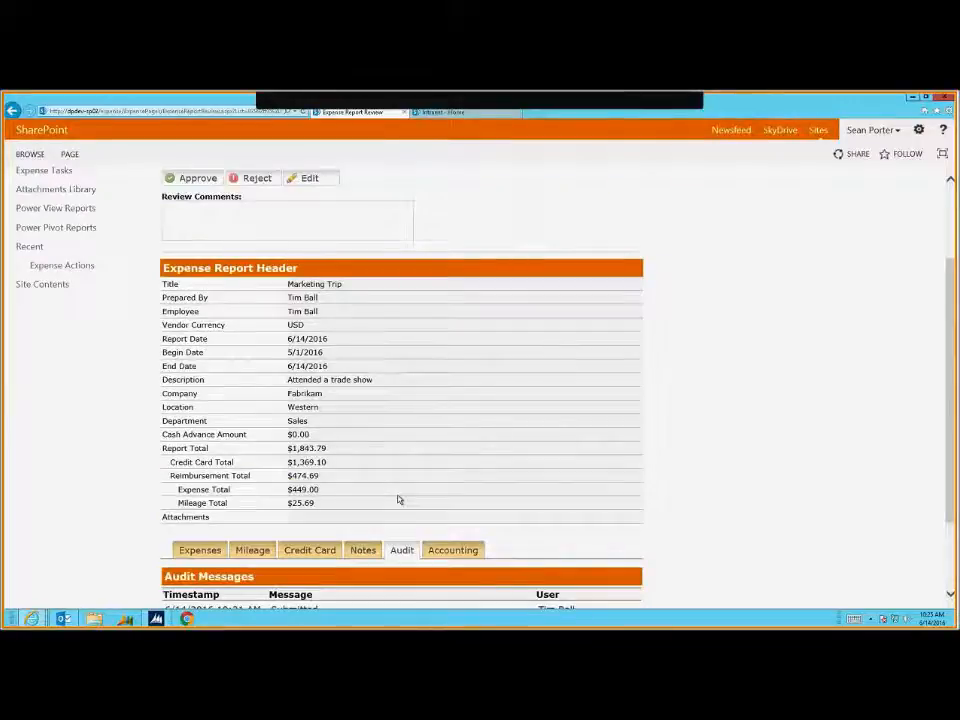
scroll(394, 510, down, 2)
drag(216, 521, 279, 537)
click(279, 537)
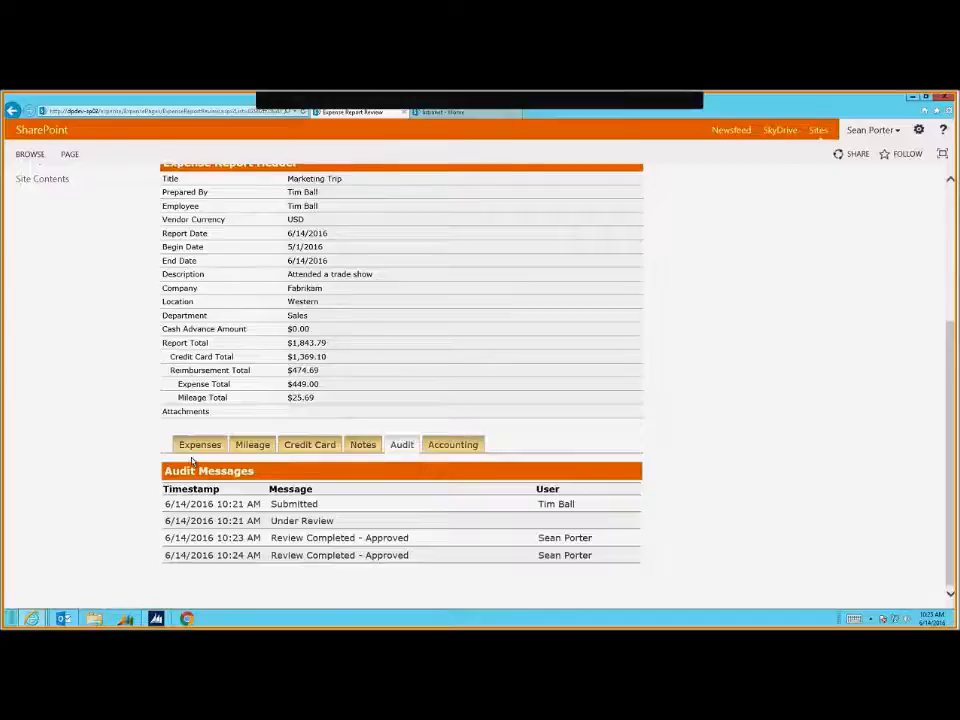
click(210, 448)
Approve the Accounting review with the comment 'Accounting approves' and return to the Intranet Home tab
click(237, 342)
text(Accoun)
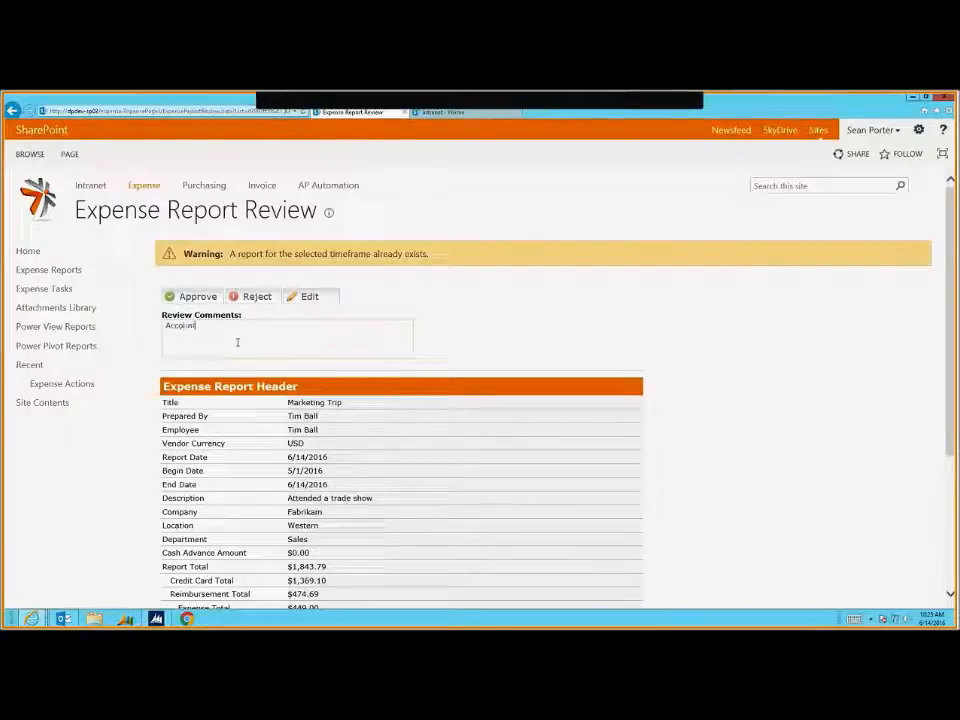
text(ting approves)
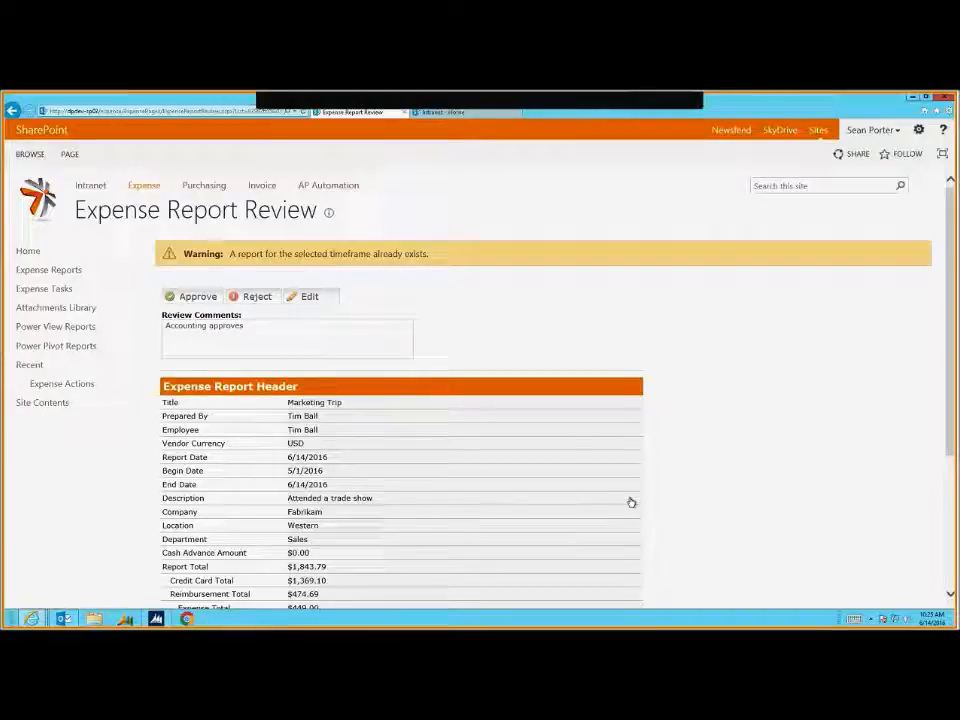
click(206, 303)
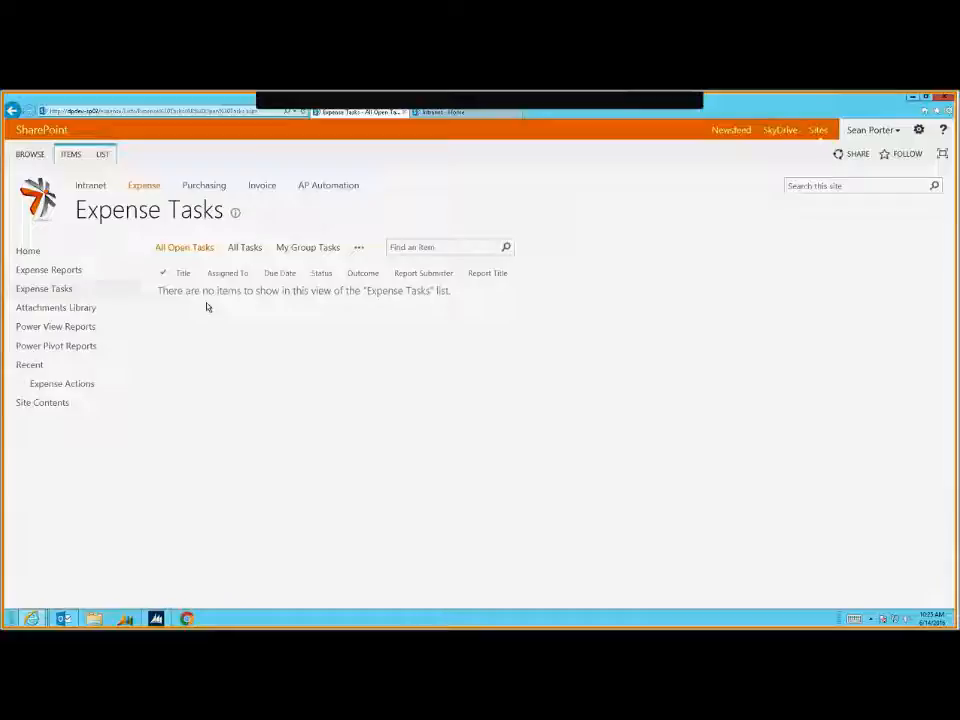
click(404, 113)
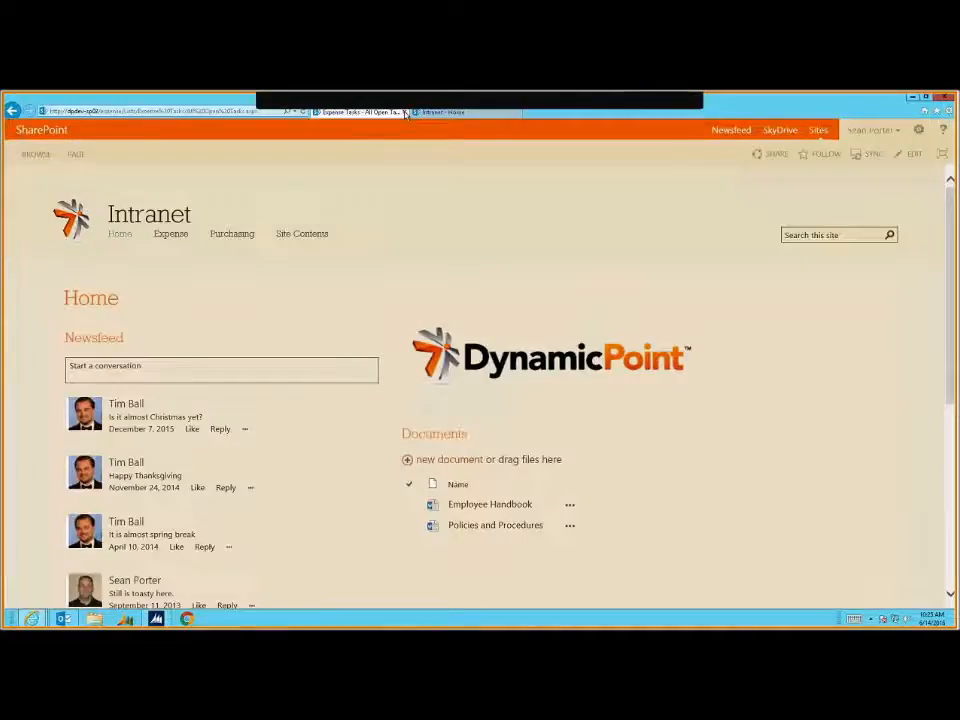
Bring back the Expense Report View window and refresh it to see the updated status
click(33, 619)
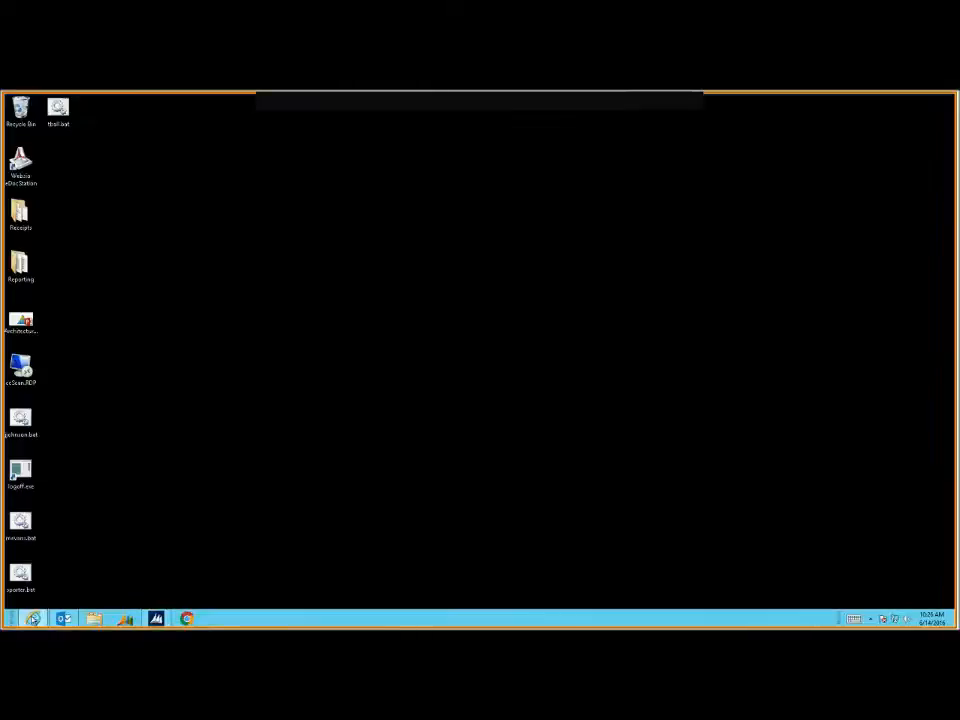
mouse_move(33, 619)
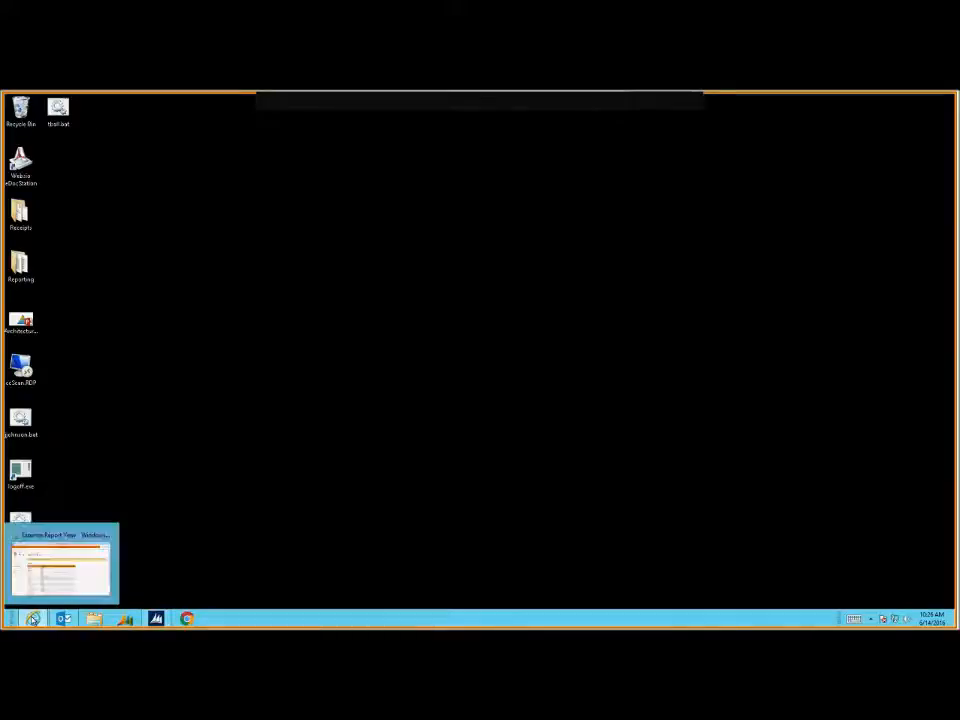
click(50, 562)
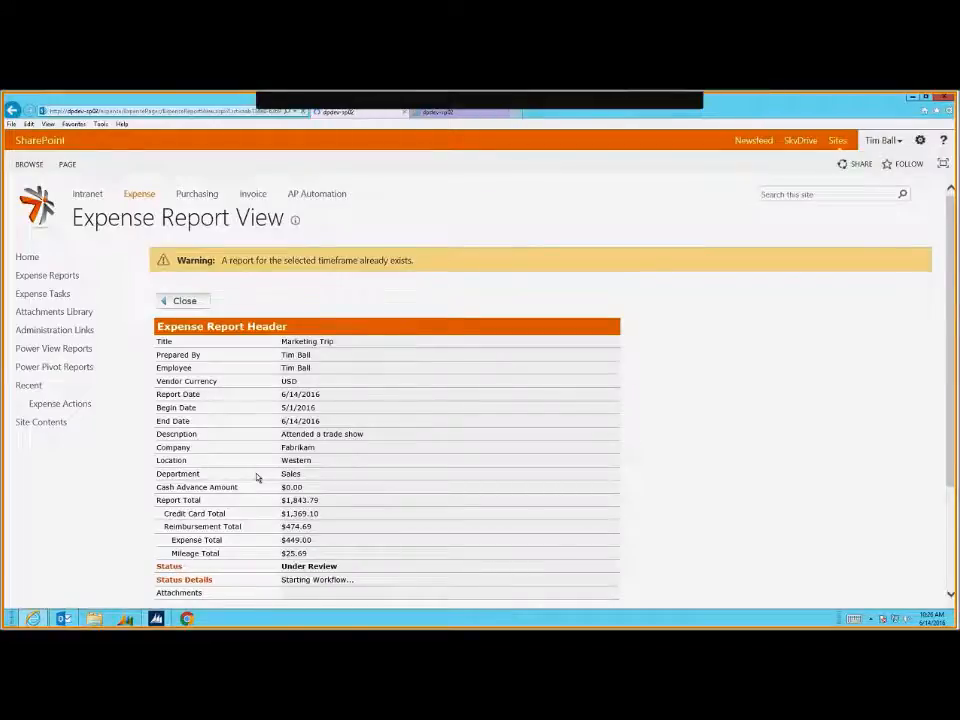
key(F5)
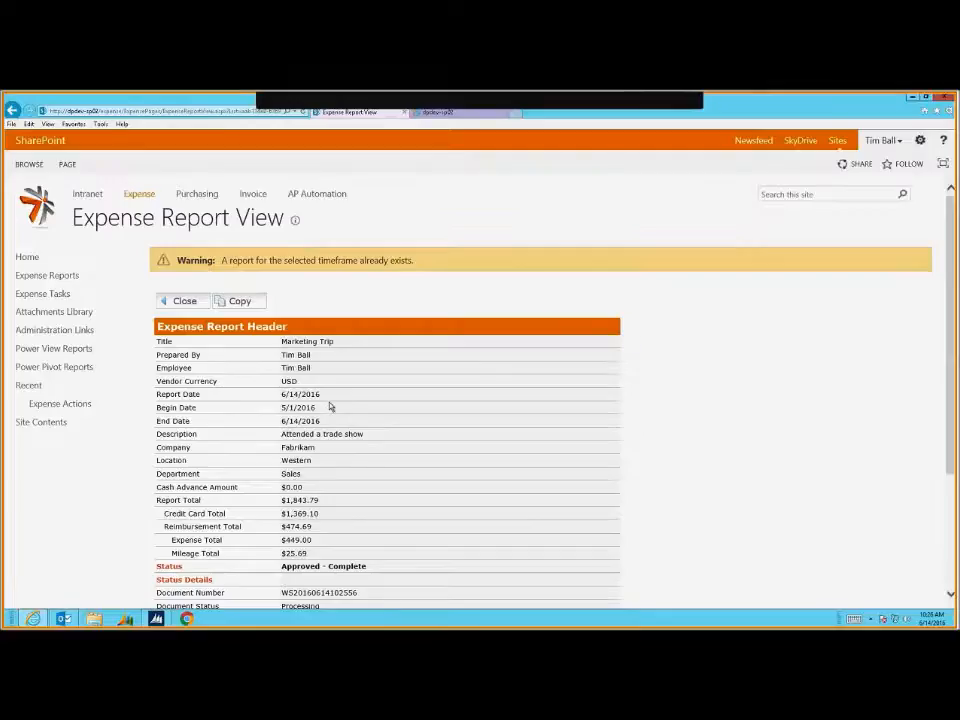
scroll(351, 461, down, 2)
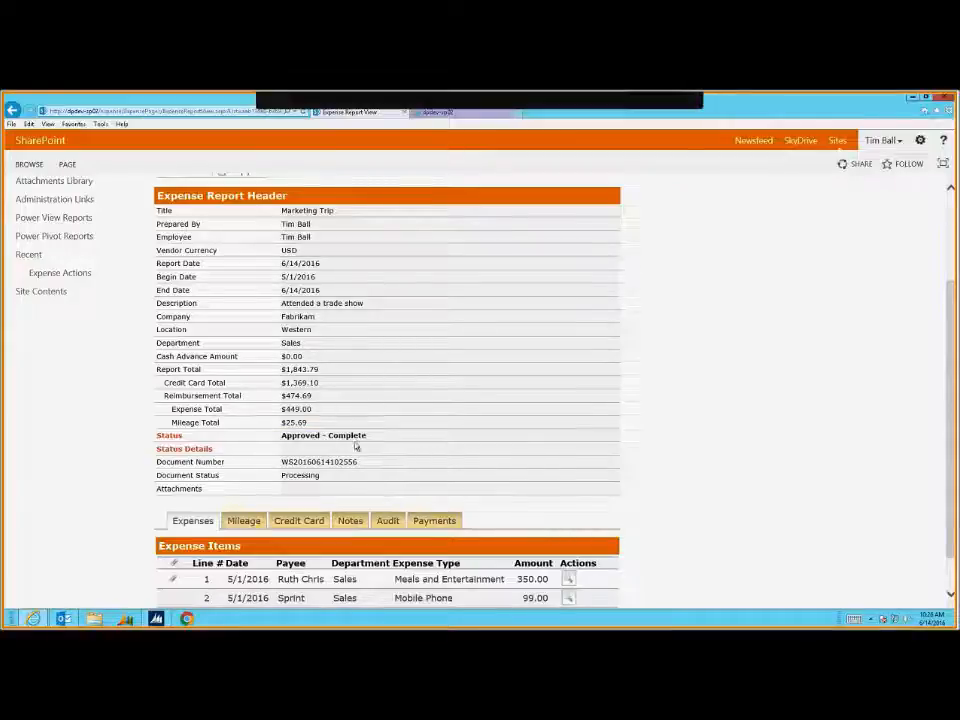
Select the Marketing Trip report's document number
drag(356, 446, 294, 444)
click(377, 486)
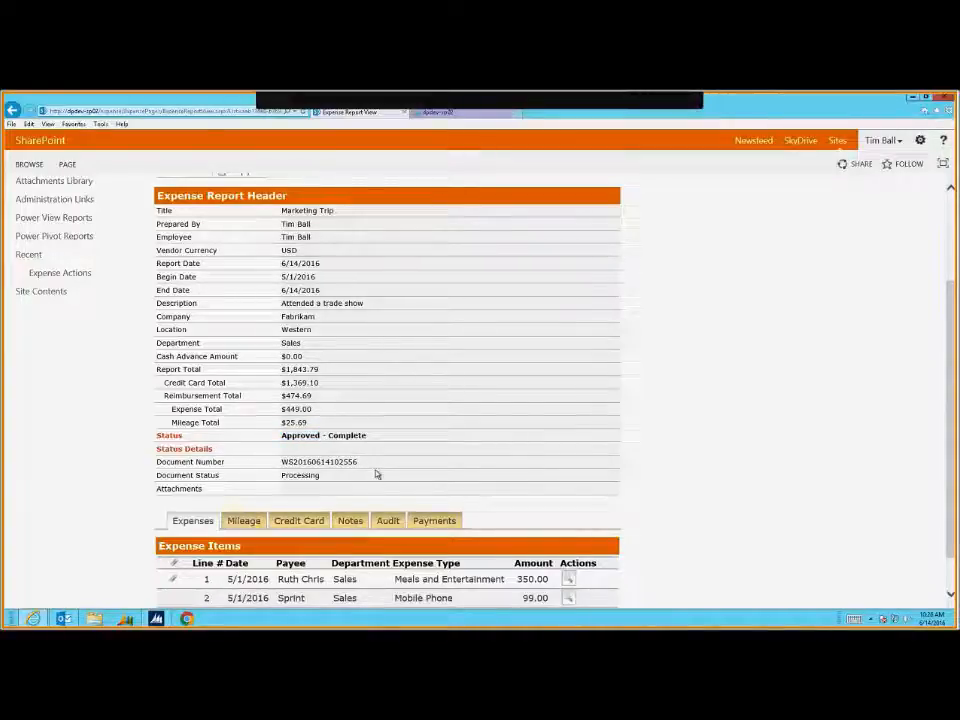
drag(375, 474, 274, 463)
drag(343, 480, 176, 466)
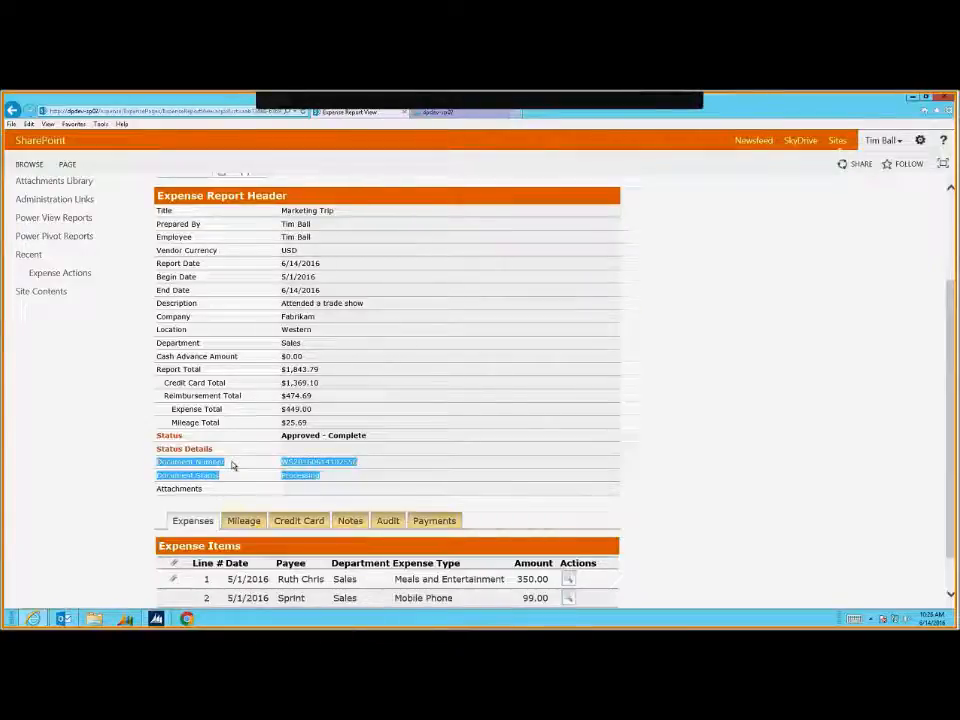
click(357, 471)
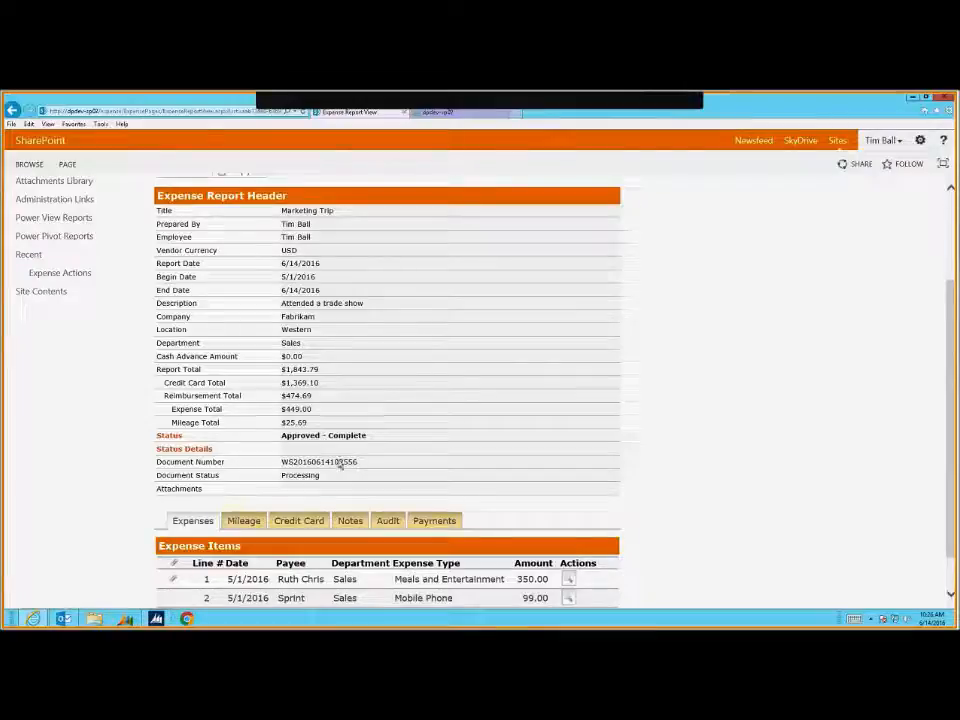
double_click(340, 462)
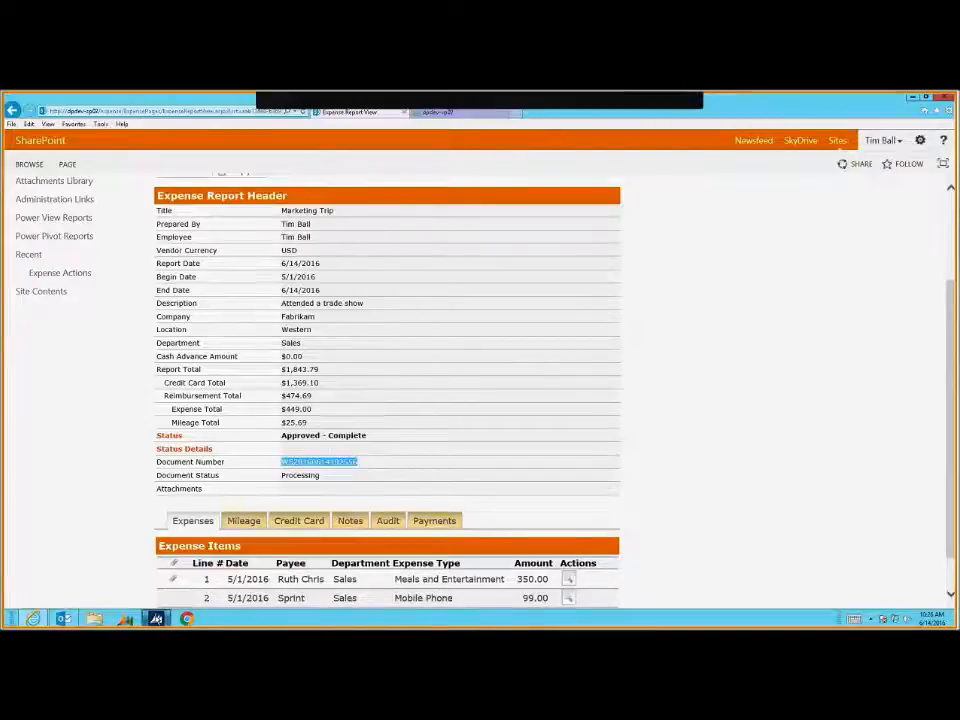
Switch to Dynamics GP and go to the Purchasing area
mouse_move(156, 618)
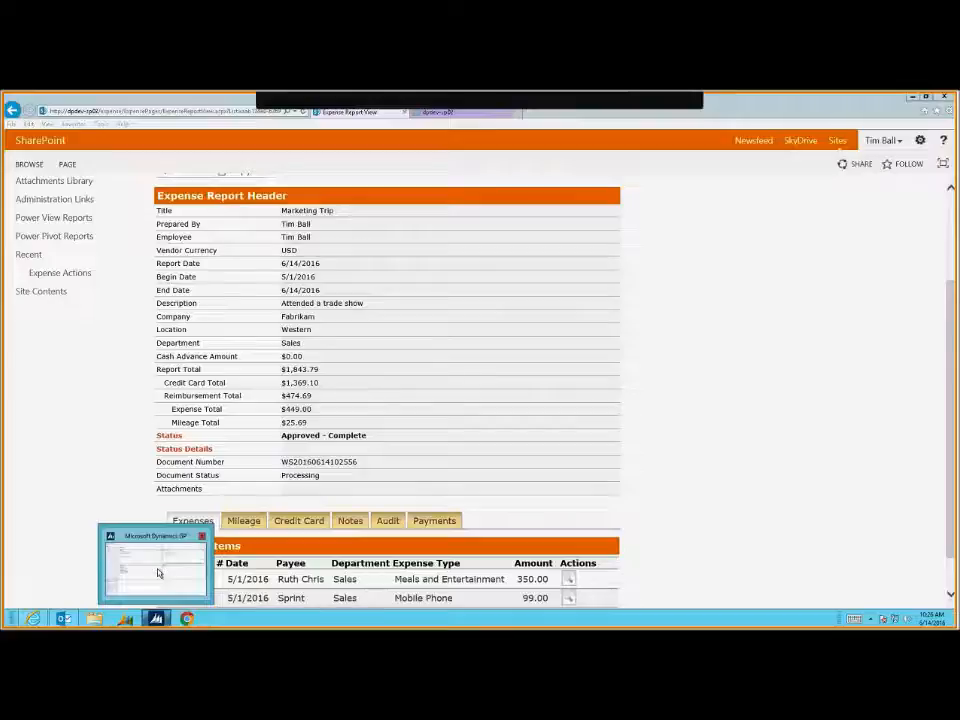
click(158, 574)
click(58, 511)
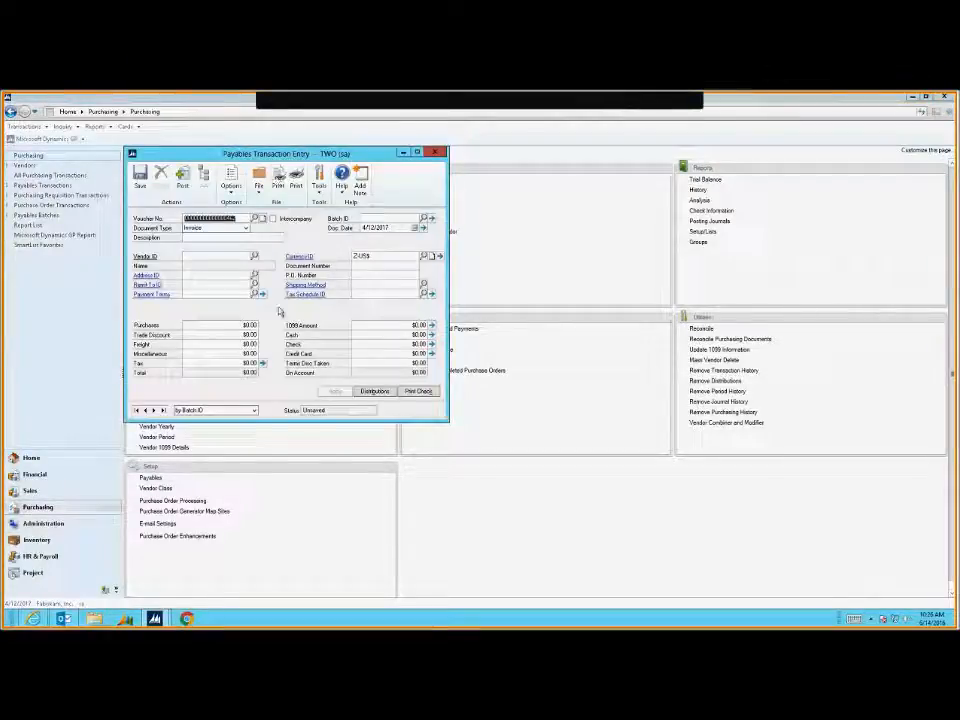
Paste the document number into Voucher No. to load the $474.69 Marketing Trip voucher
click(243, 218)
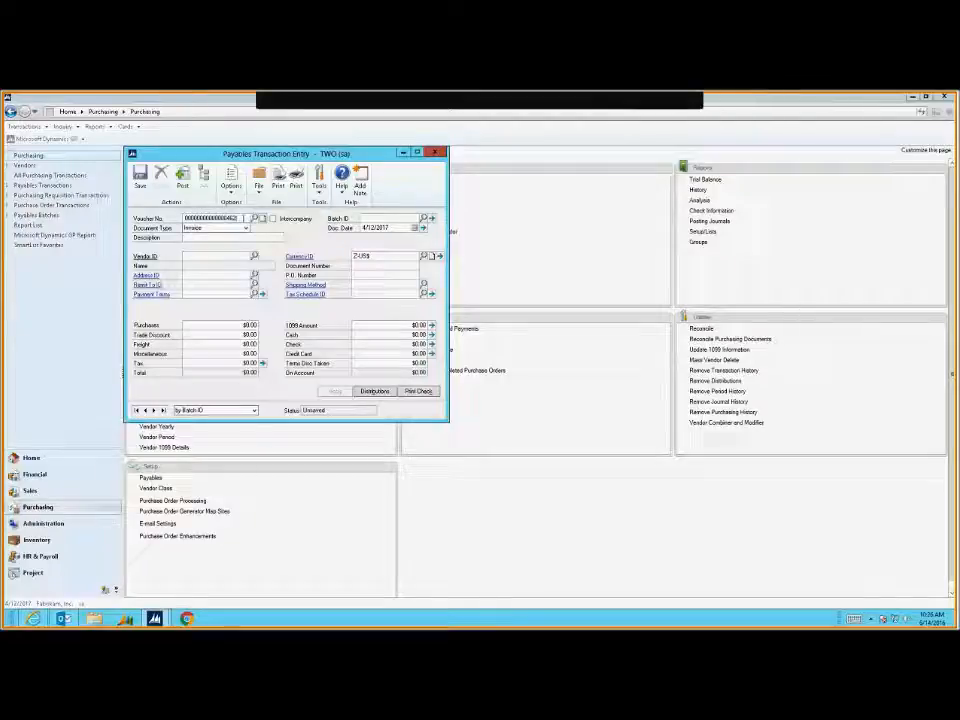
drag(243, 218, 178, 220)
key(ctrl+v)
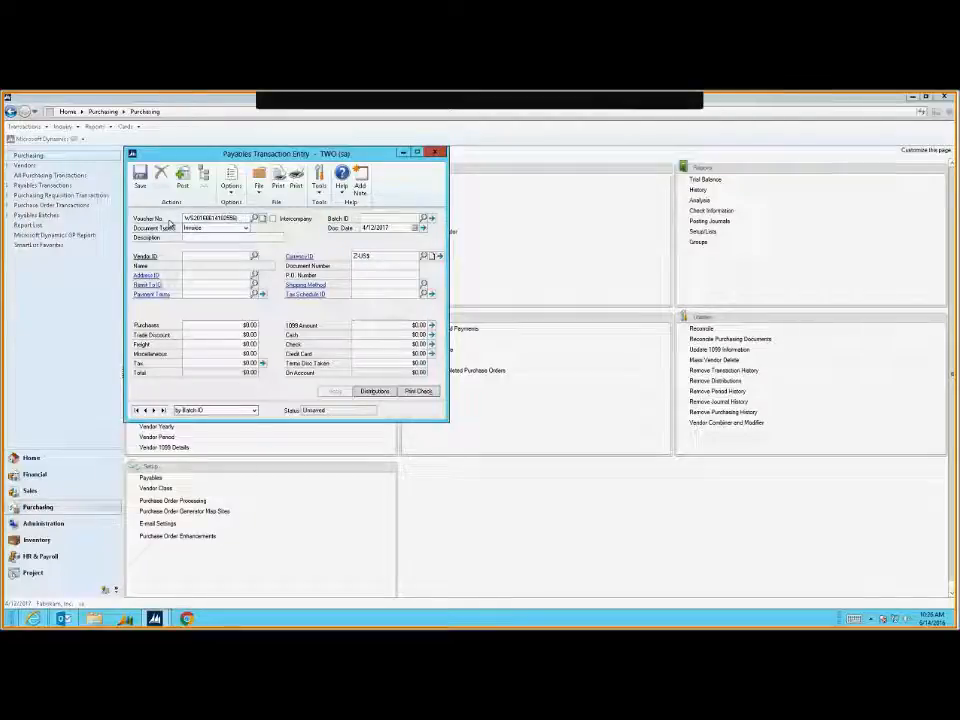
key(Tab)
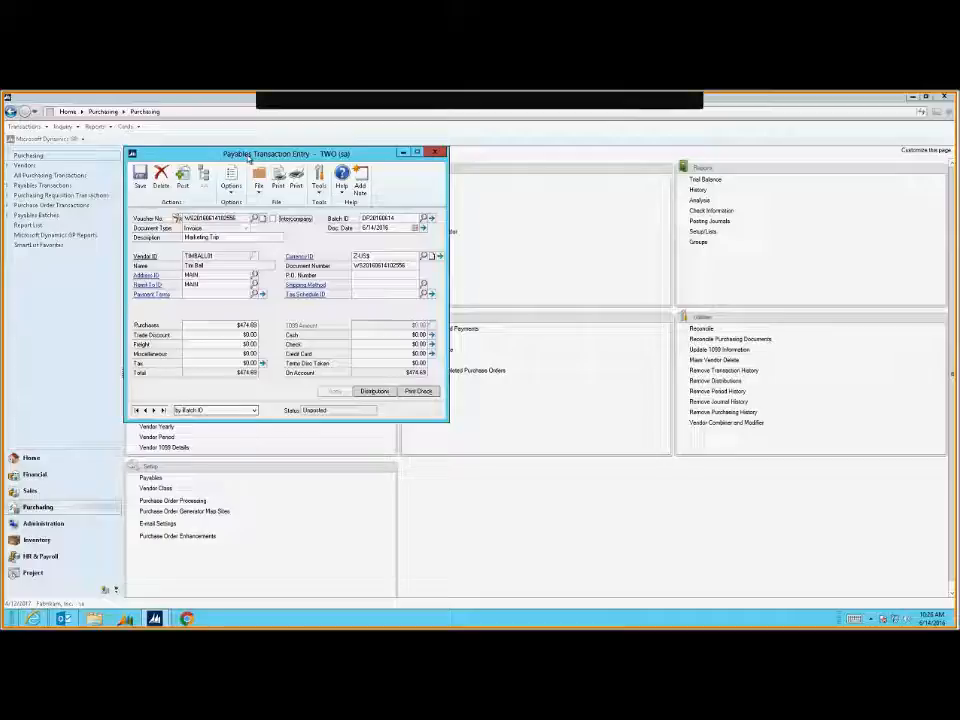
drag(248, 158, 262, 162)
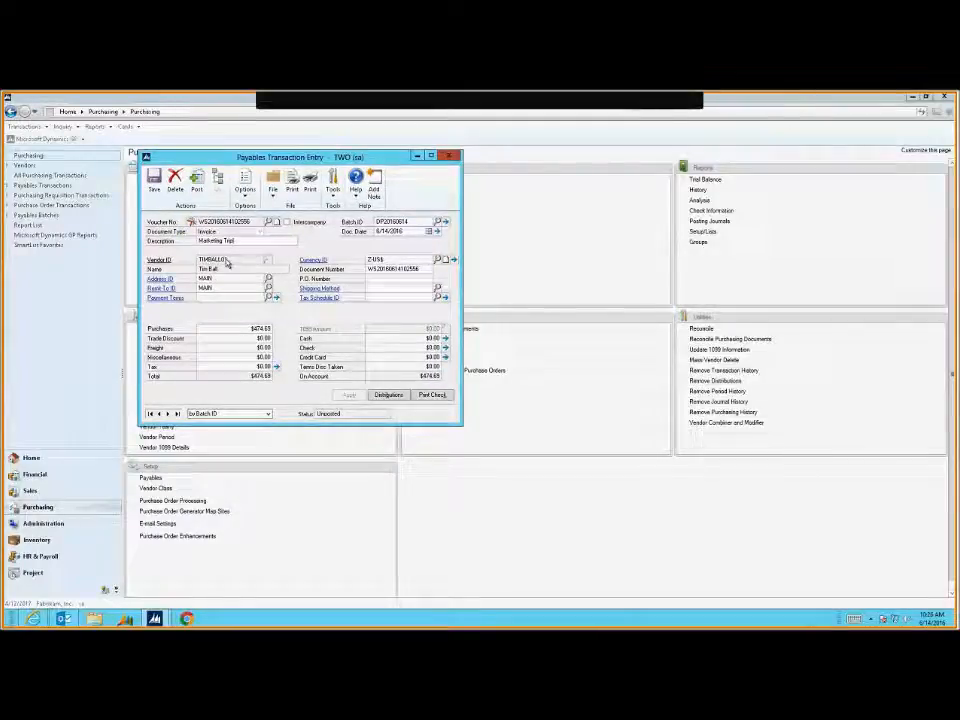
Review the voucher's distributions, then open its source document in SharePoint
click(385, 395)
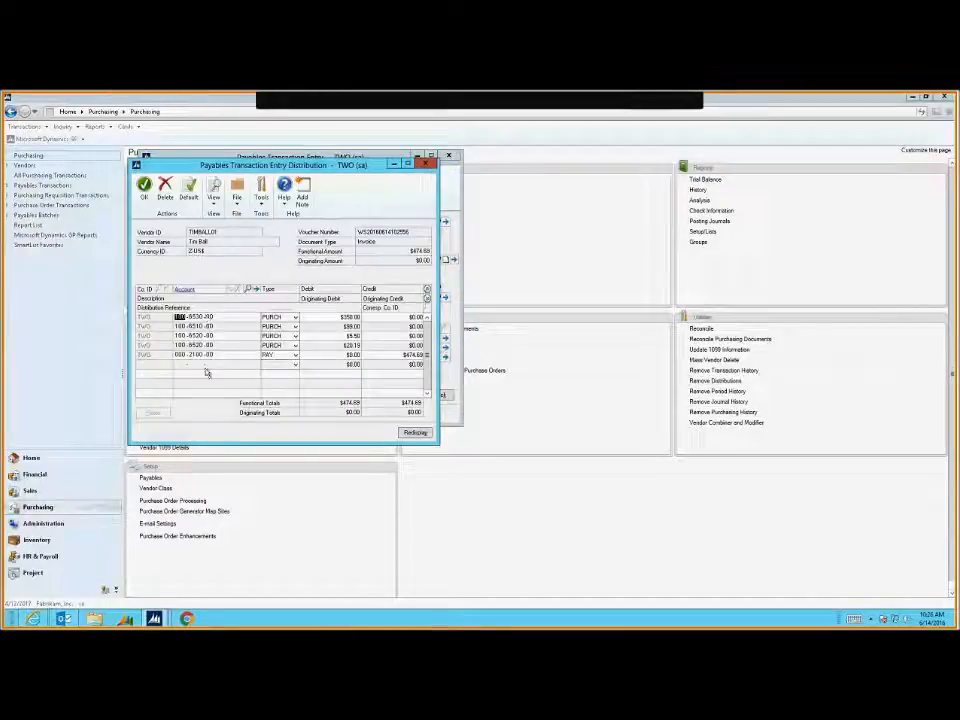
click(426, 298)
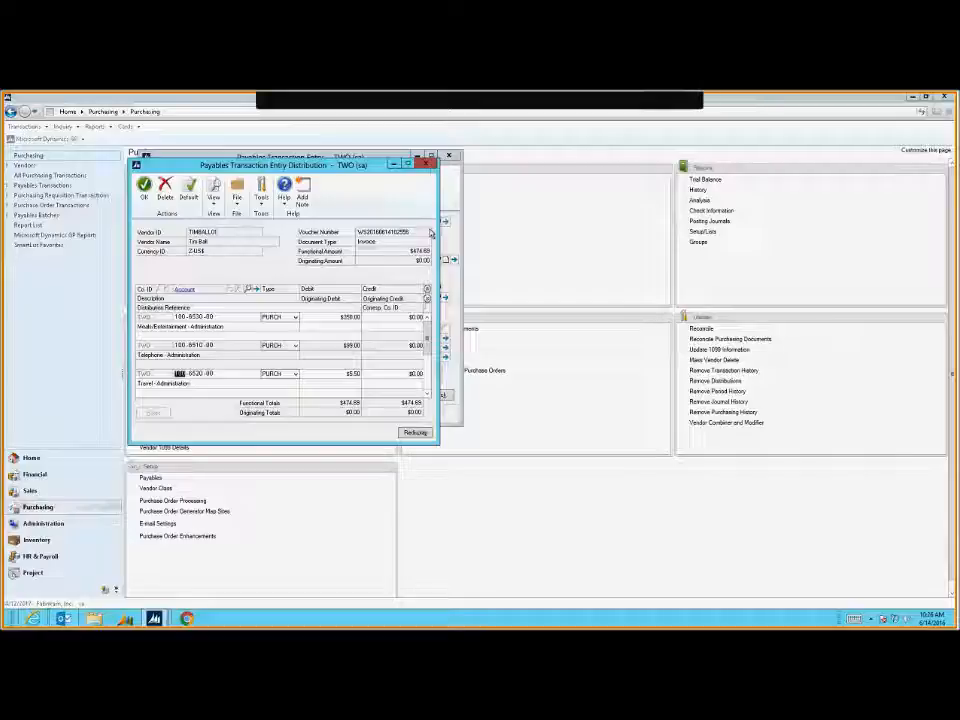
click(426, 163)
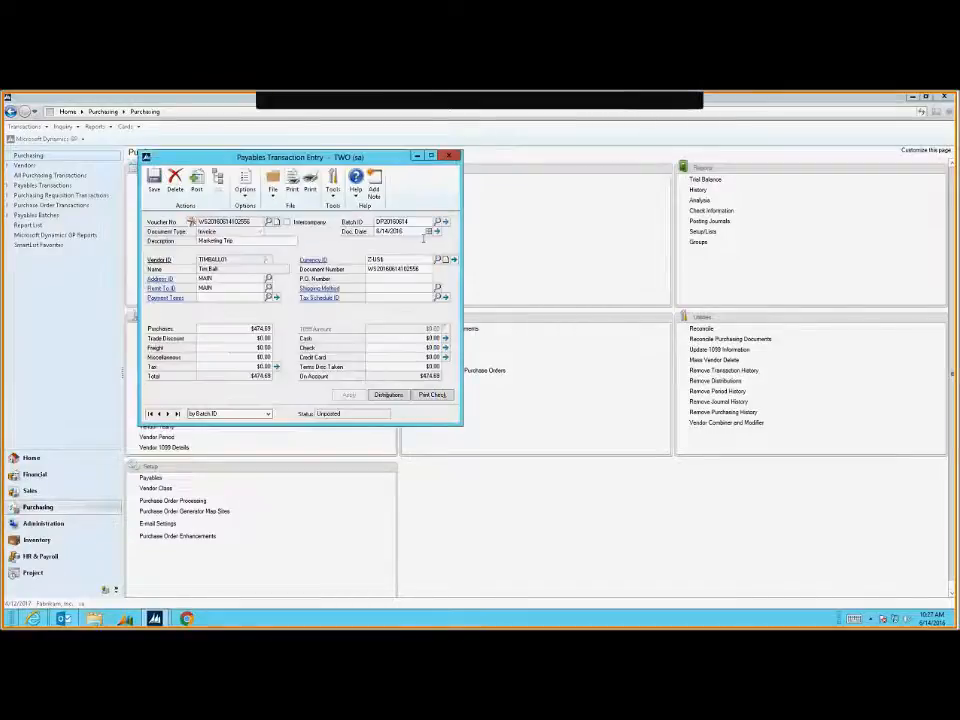
click(212, 240)
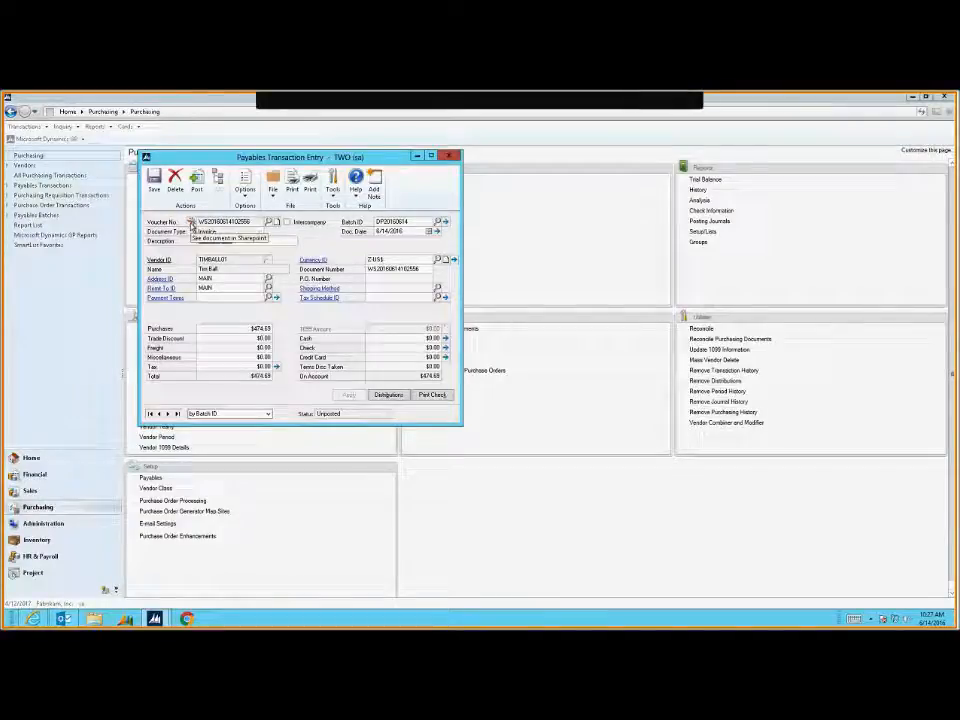
click(191, 223)
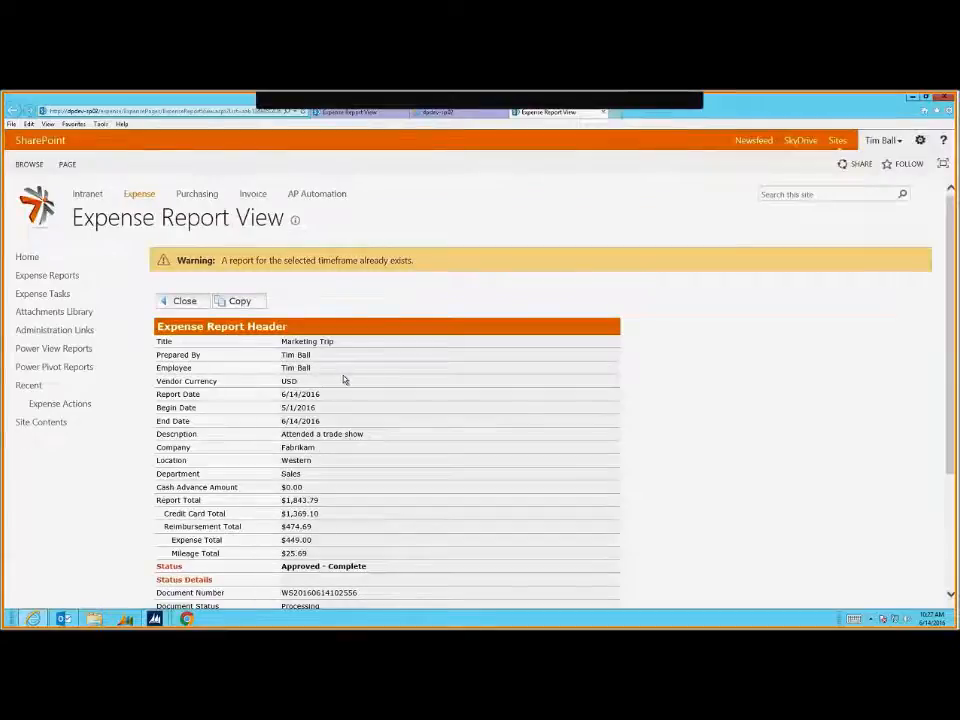
Close the extra SharePoint tabs and bring Dynamics GP's Payables Transaction Entry back to front
scroll(343, 379, down, 3)
scroll(499, 227, up, 3)
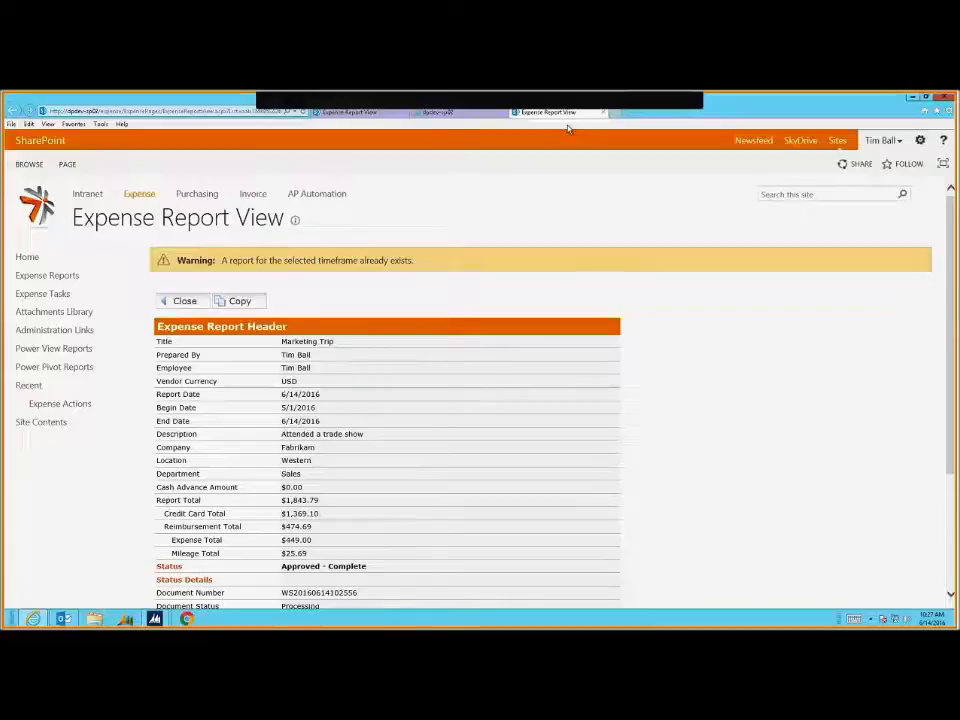
click(603, 112)
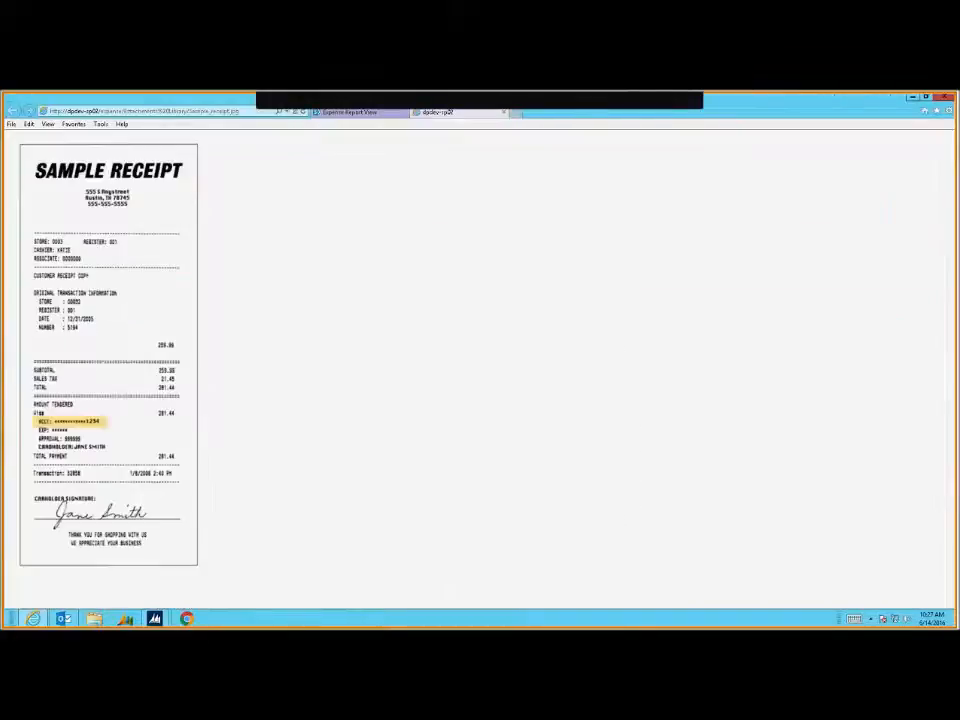
click(504, 114)
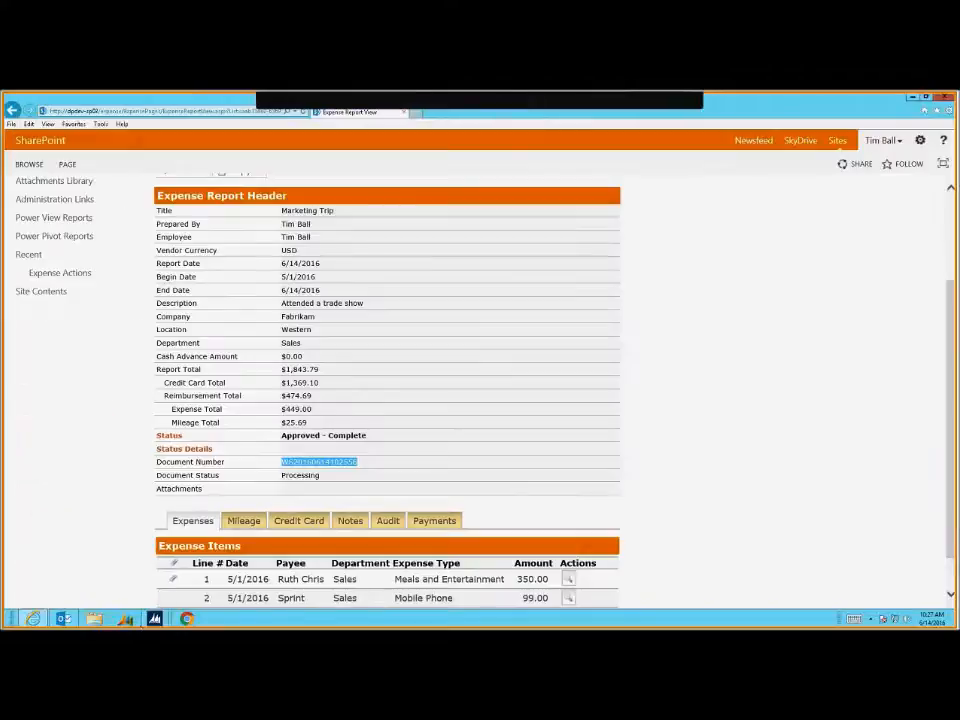
click(155, 618)
click(210, 565)
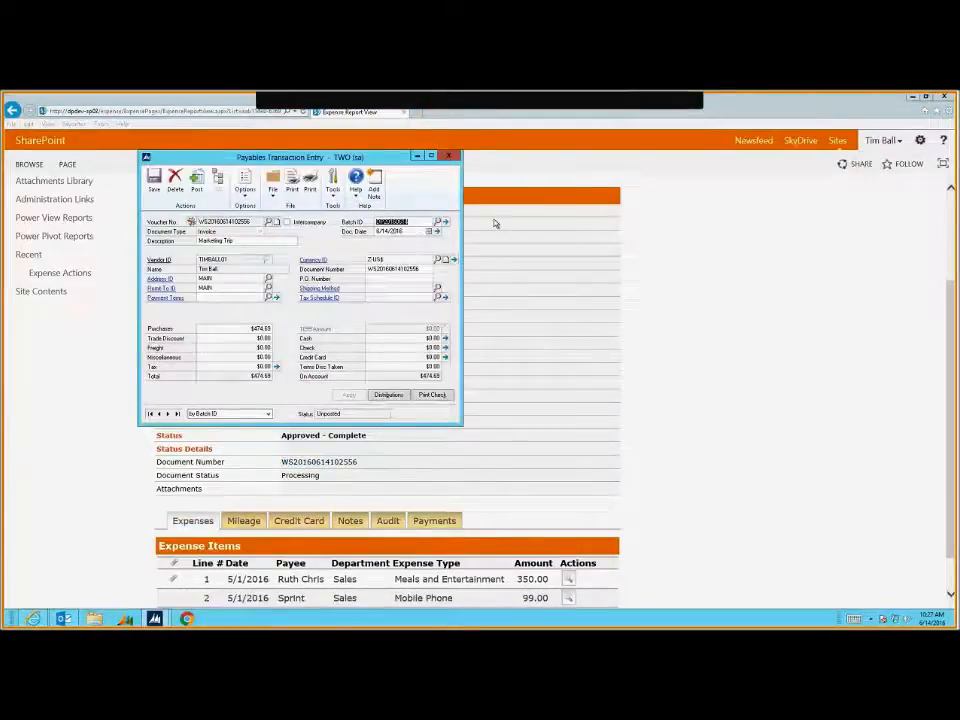
Clear the Batch ID and post the $474.69 invoice alone, skipping both posting reports
key(BackSpace)
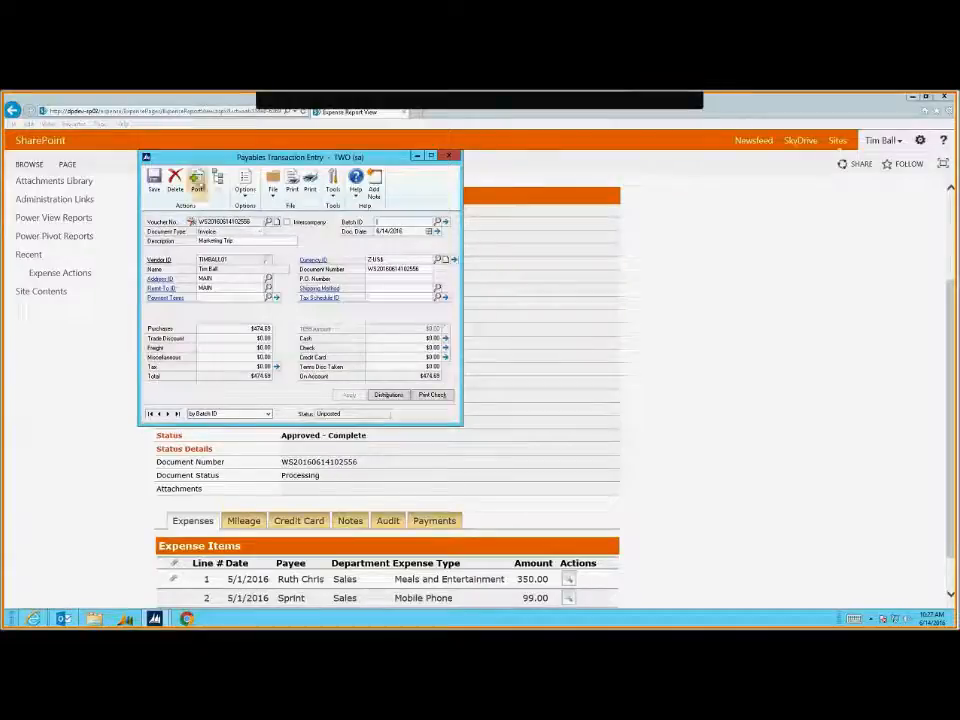
click(198, 186)
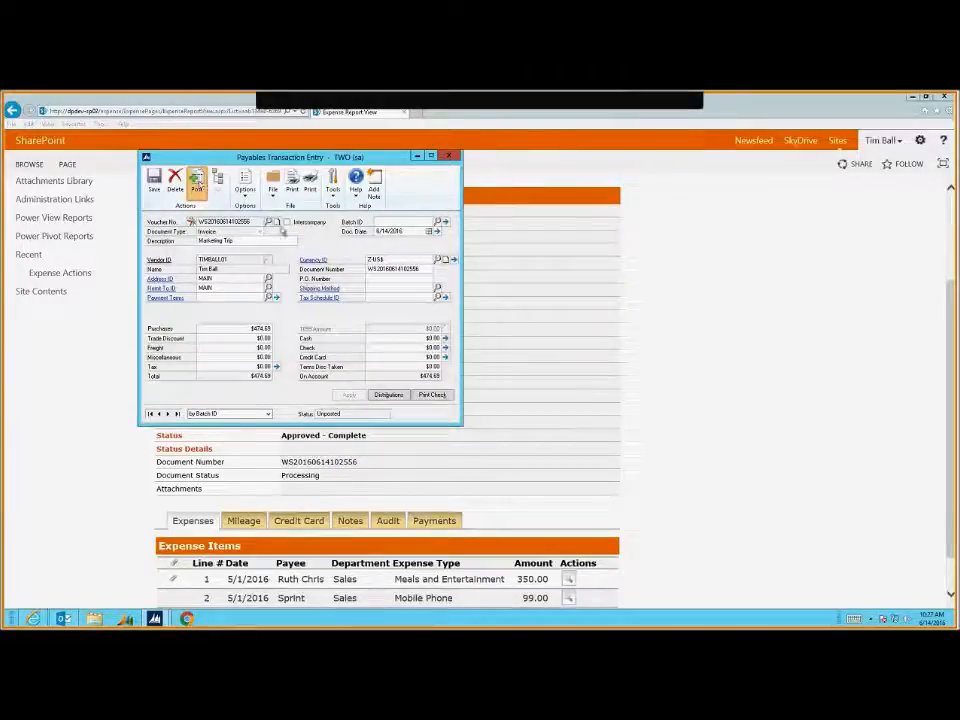
click(449, 157)
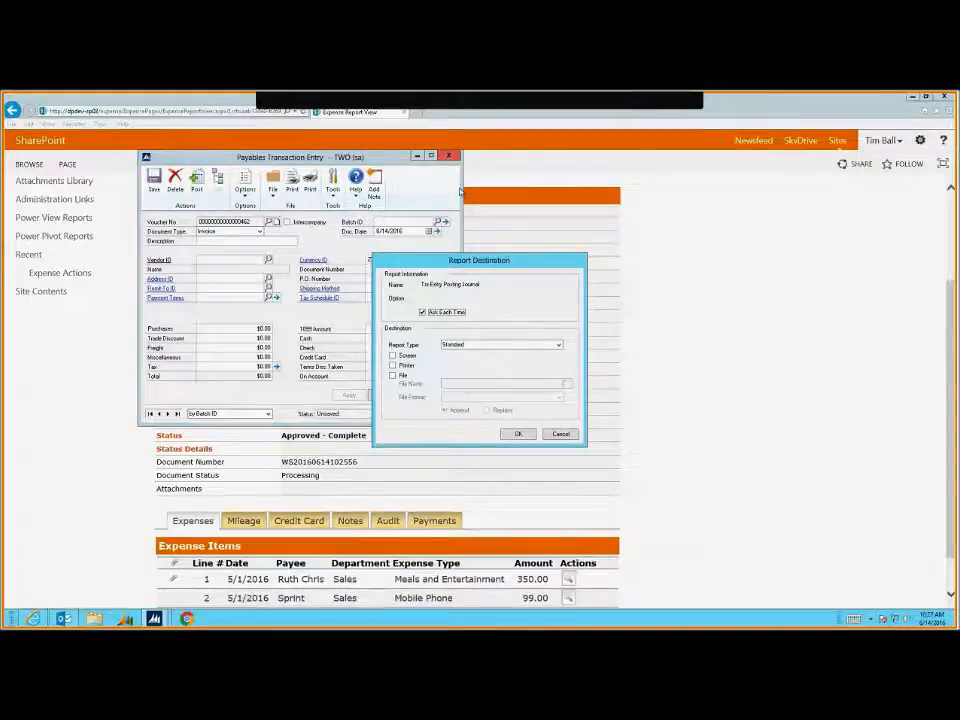
click(561, 435)
click(561, 435)
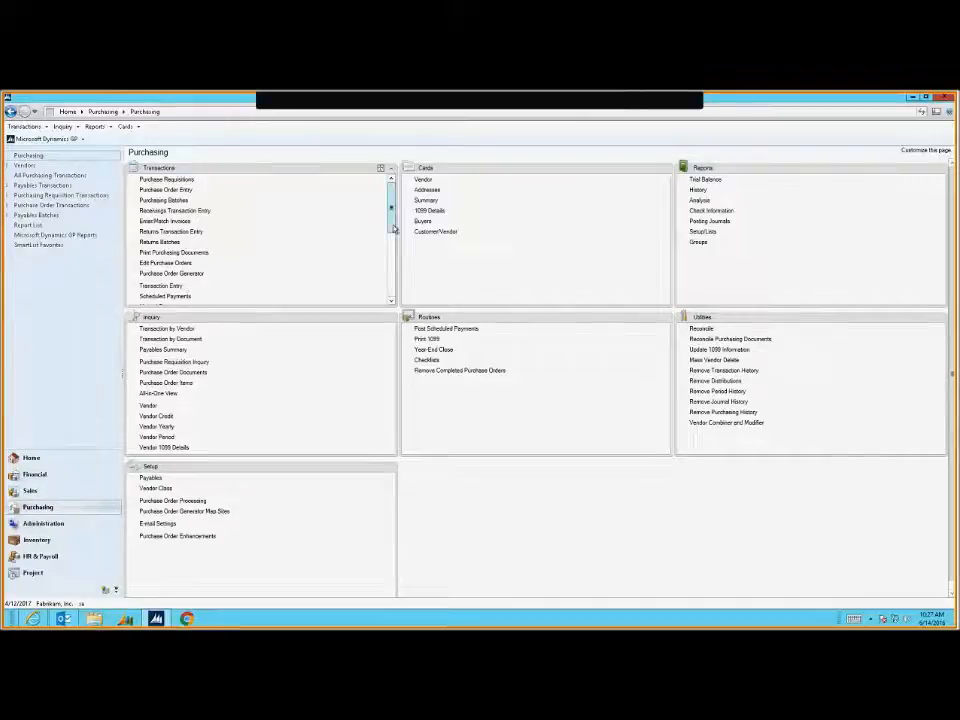
Enter the employee's vendor ID in Payables Manual Payment Entry
scroll(390, 247, down, 1)
scroll(171, 272, down, 2)
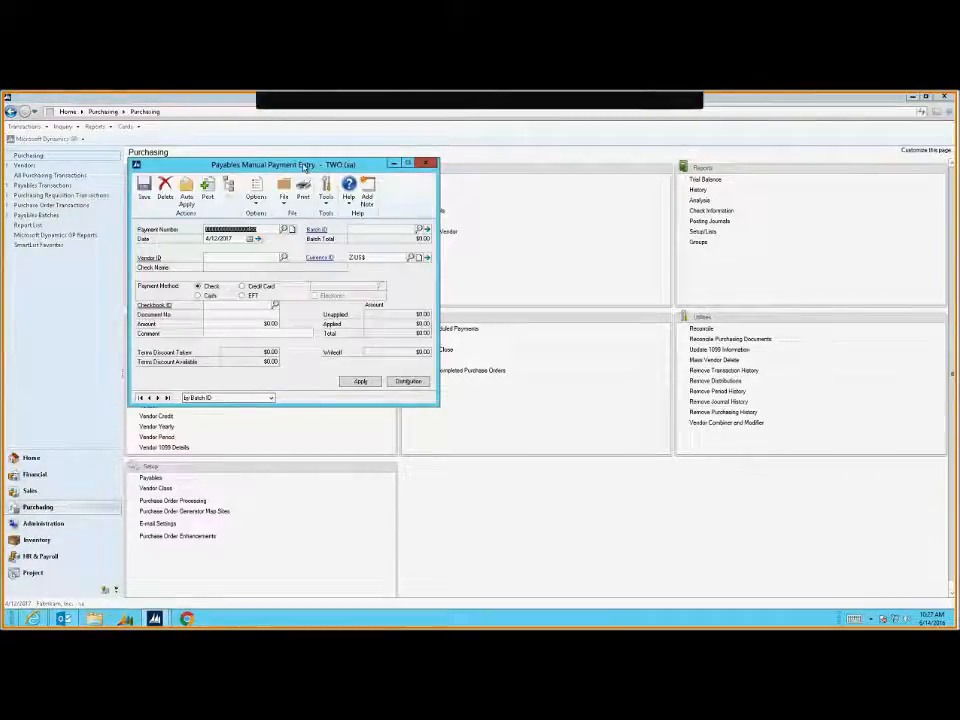
drag(305, 167, 417, 179)
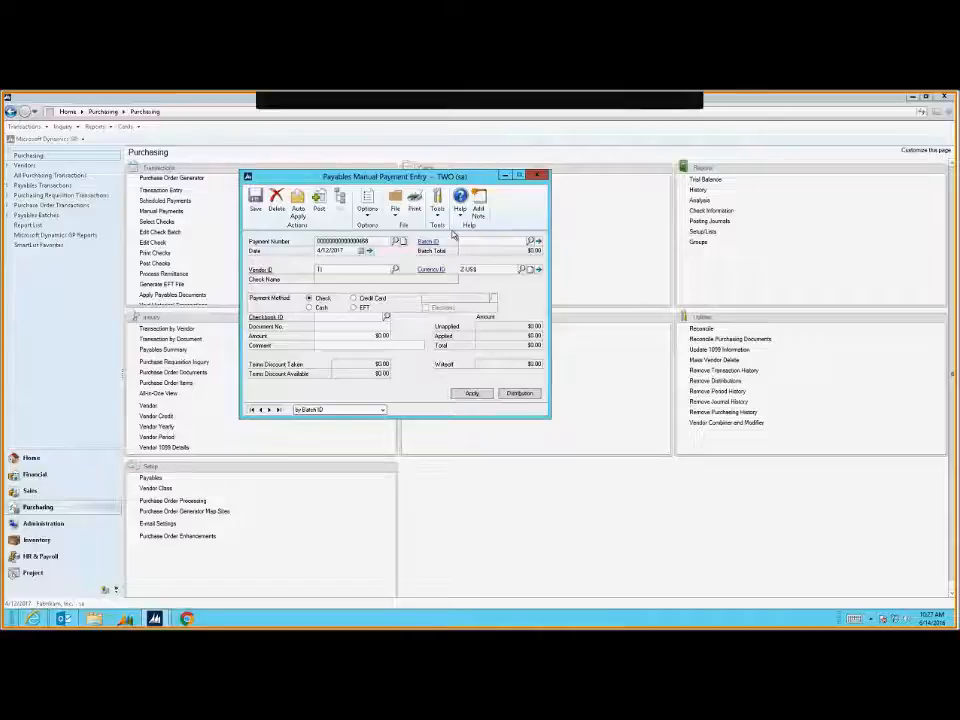
text(TIMBALL01)
key(Tab)
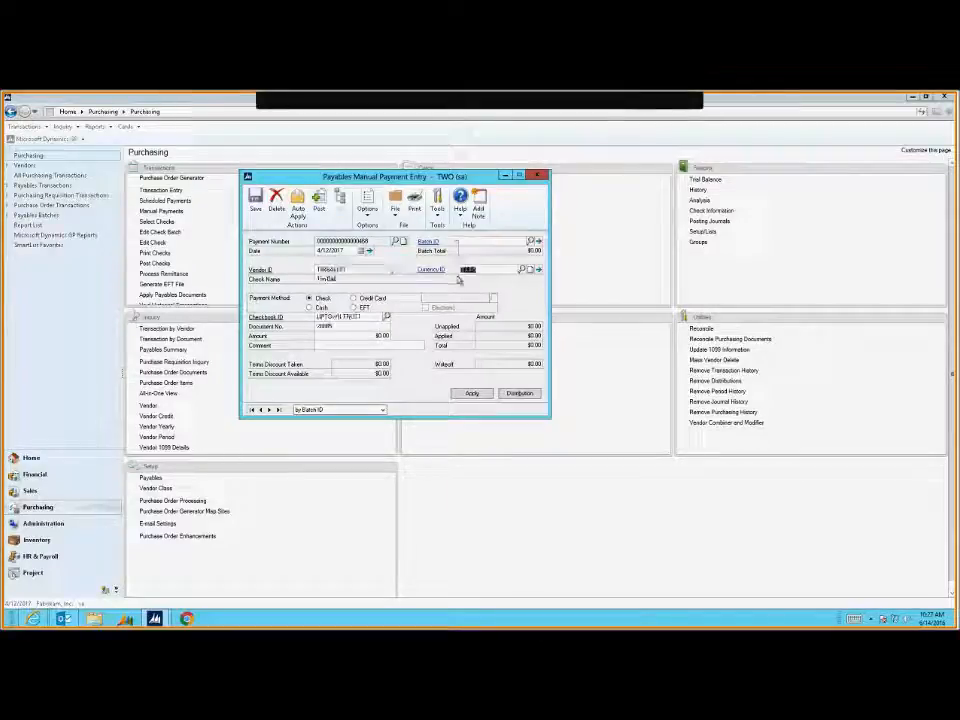
Apply the $474.69 payment to the Marketing Trip invoice, post it, and close the window
click(472, 394)
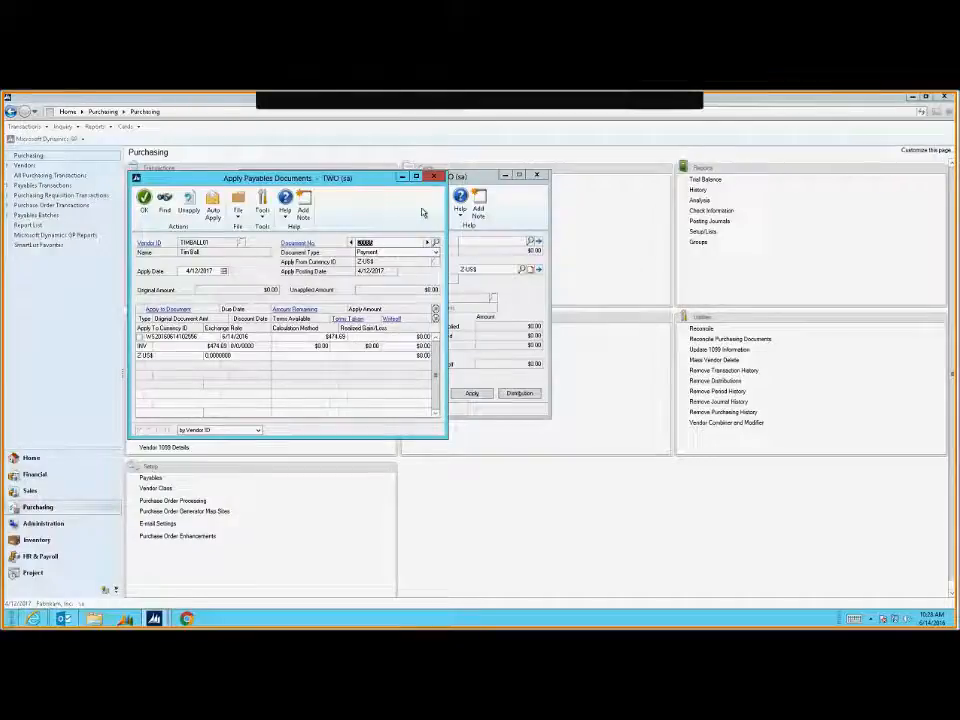
click(433, 177)
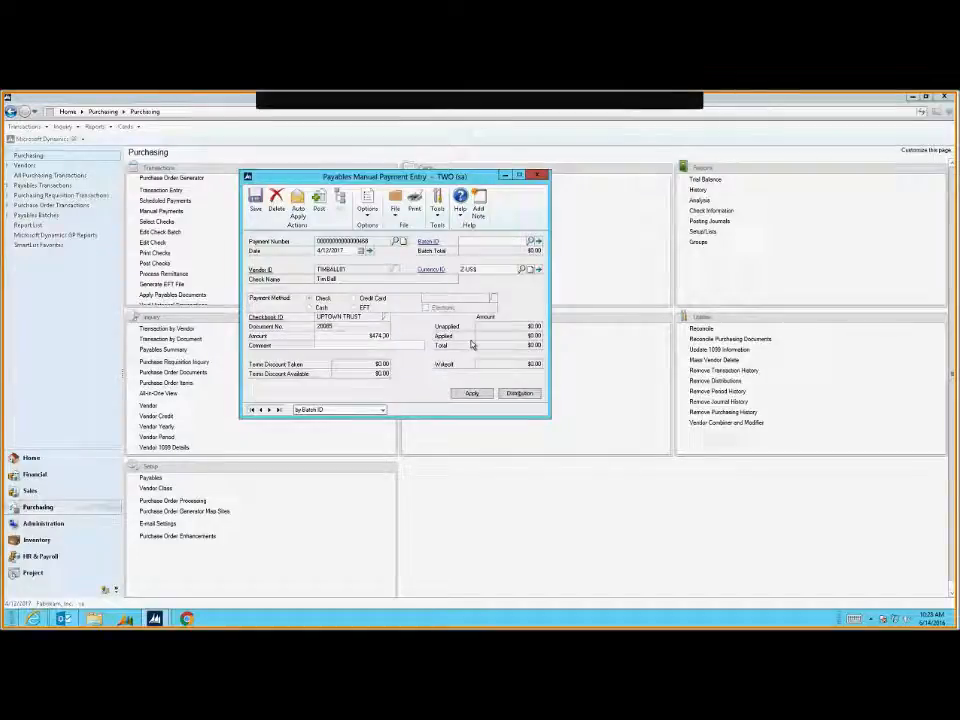
click(470, 394)
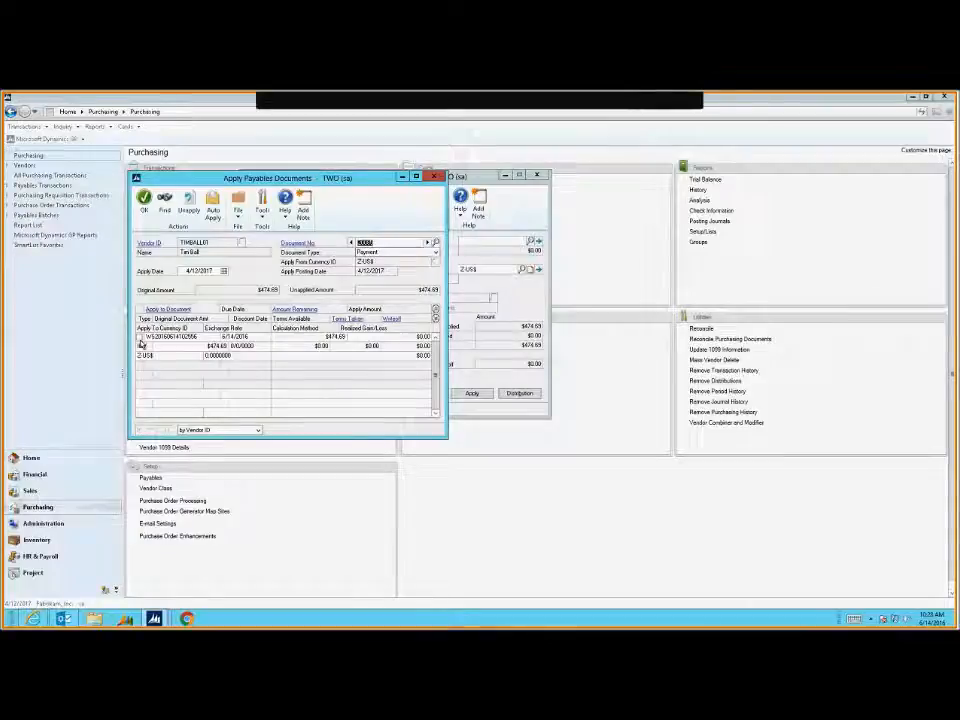
click(141, 339)
click(144, 198)
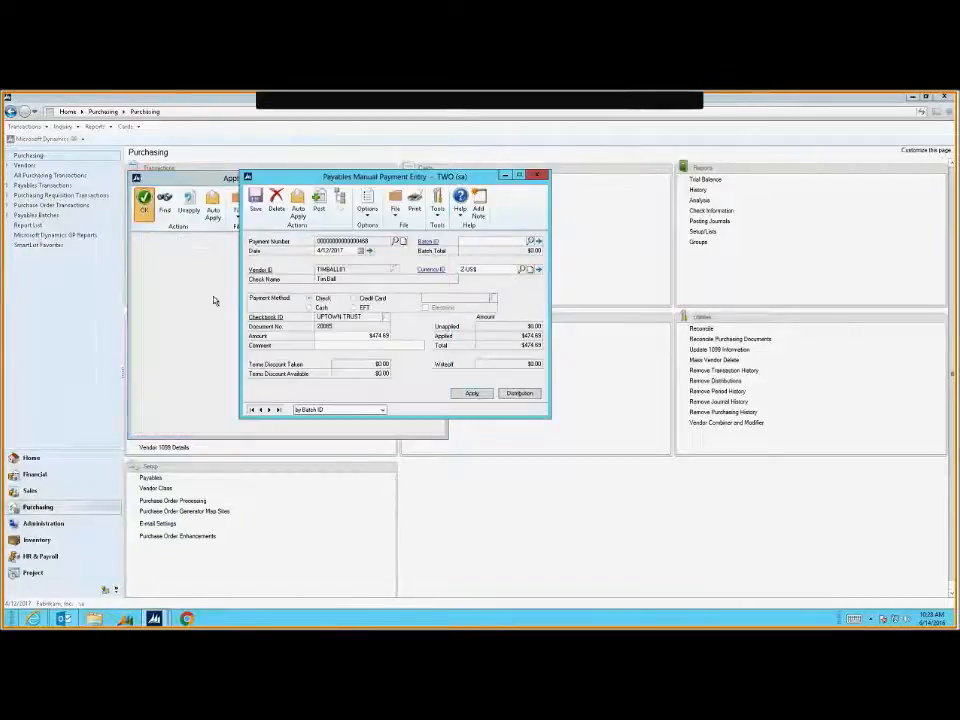
click(318, 201)
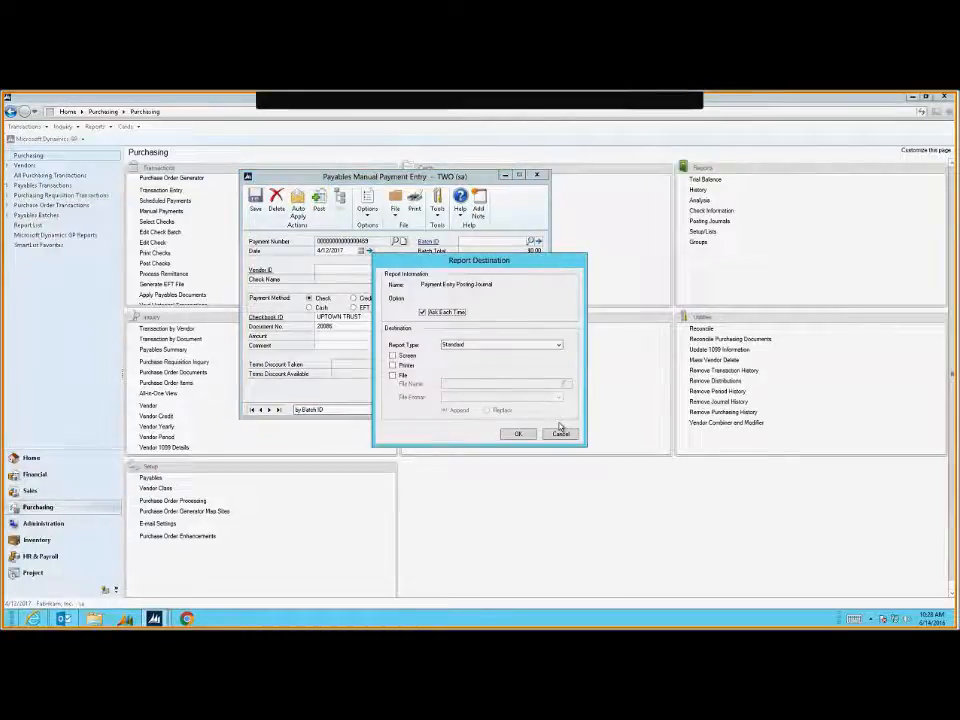
click(560, 432)
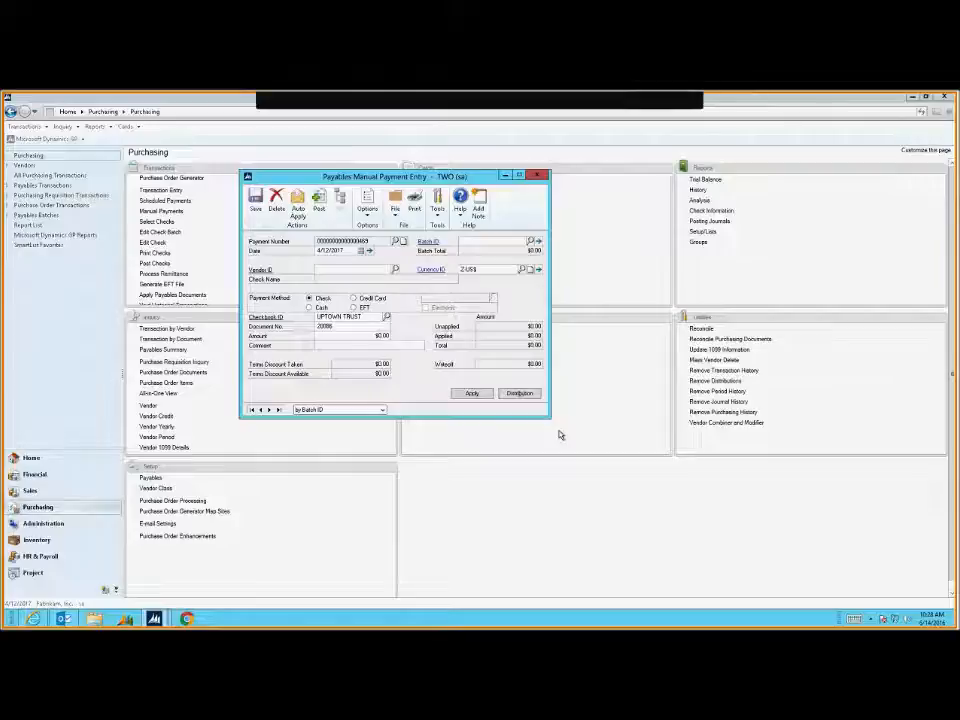
key(alt+F4)
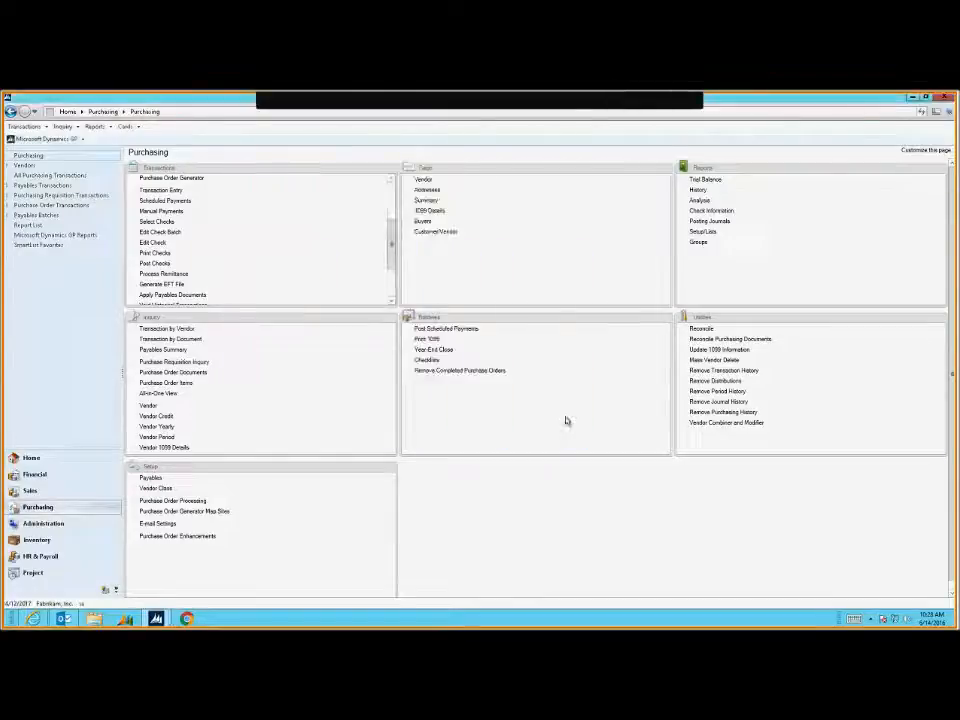
Refresh the SharePoint expense report so its document status reads Paid
click(913, 97)
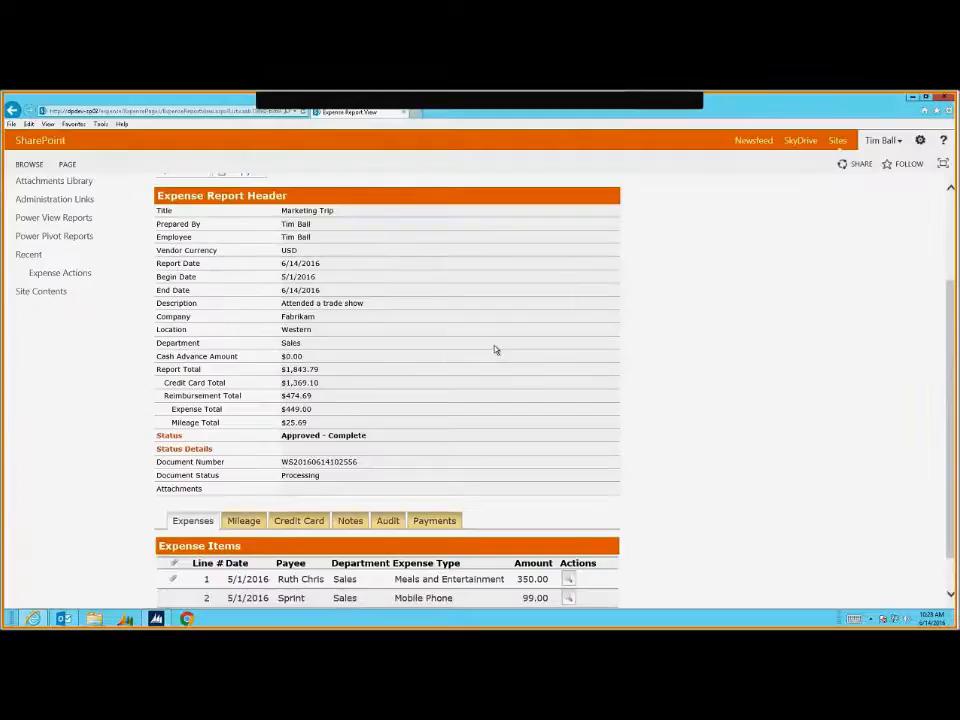
key(F5)
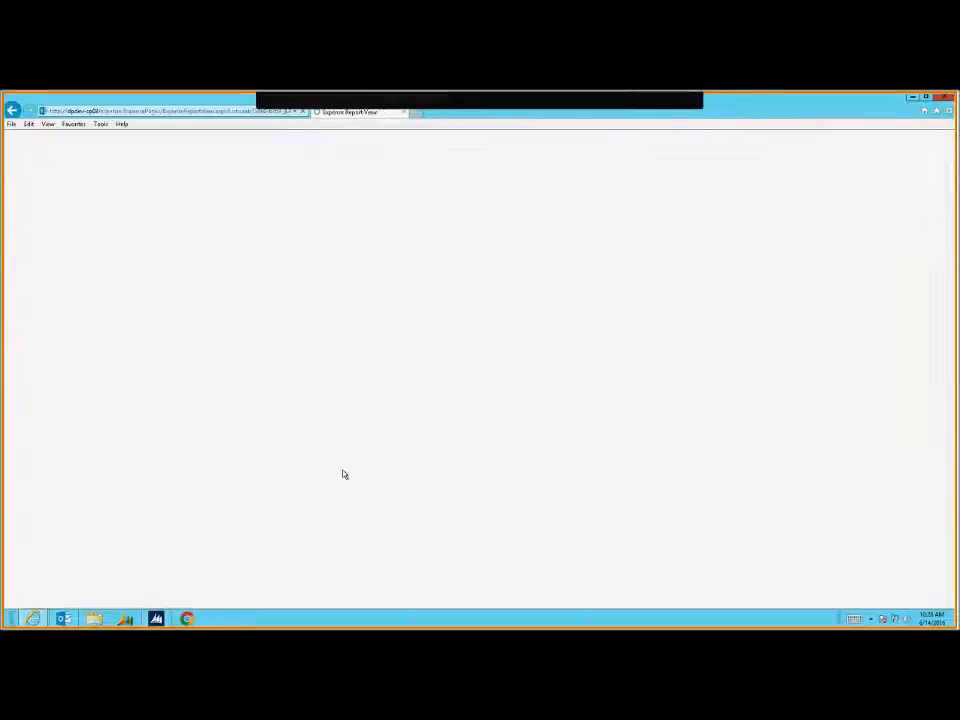
scroll(345, 474, down, 3)
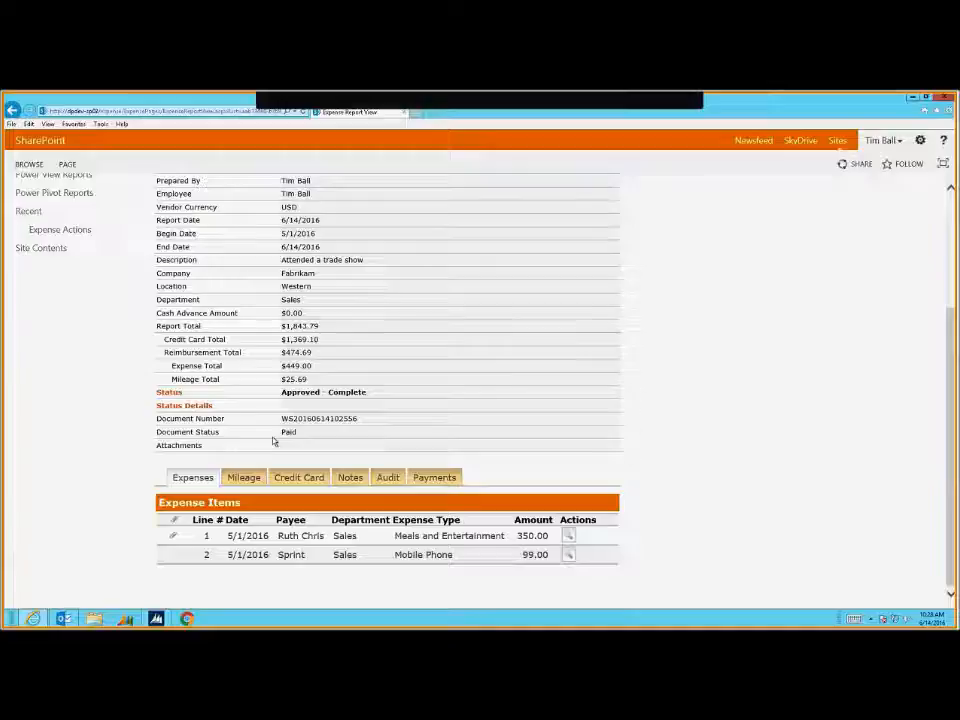
Check the Payments tab for the $474.69 payment dated 4/12/2017
click(434, 478)
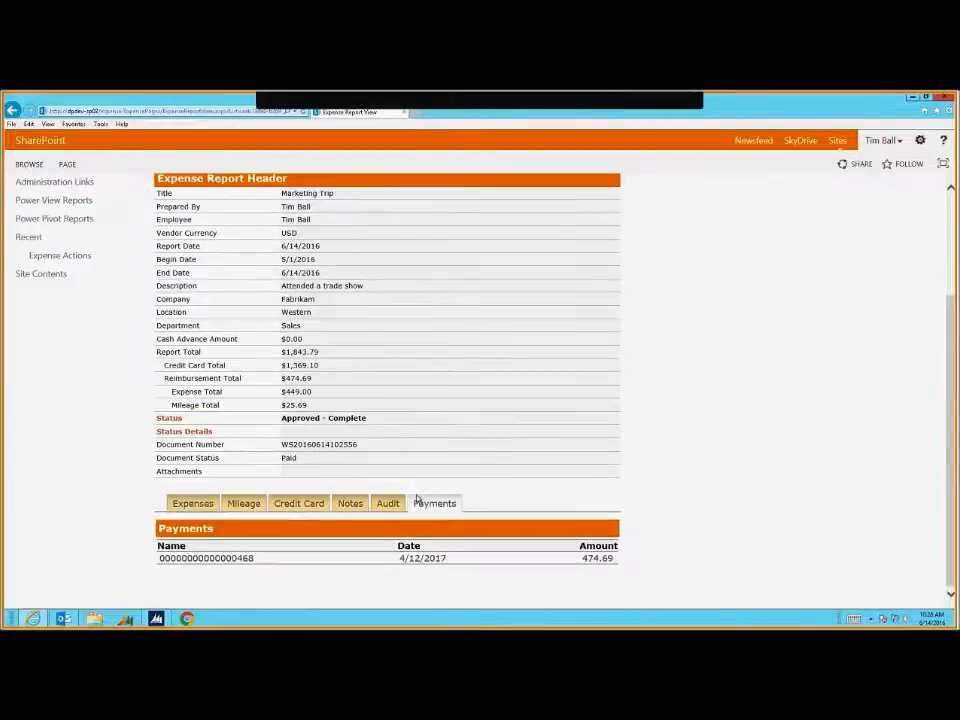
drag(611, 558, 269, 549)
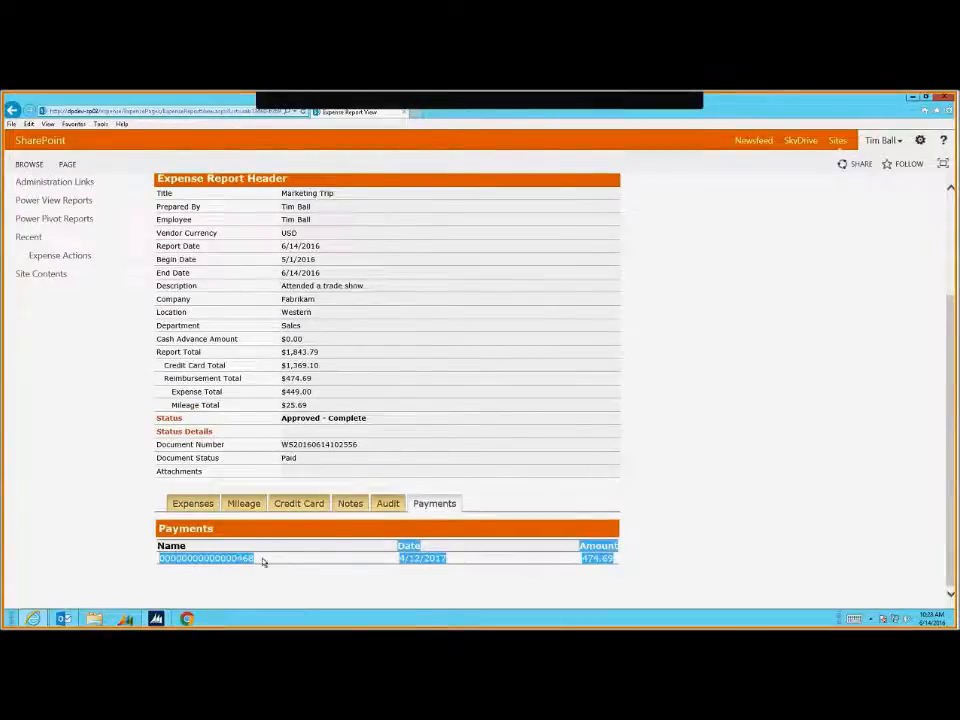
click(249, 560)
double_click(249, 558)
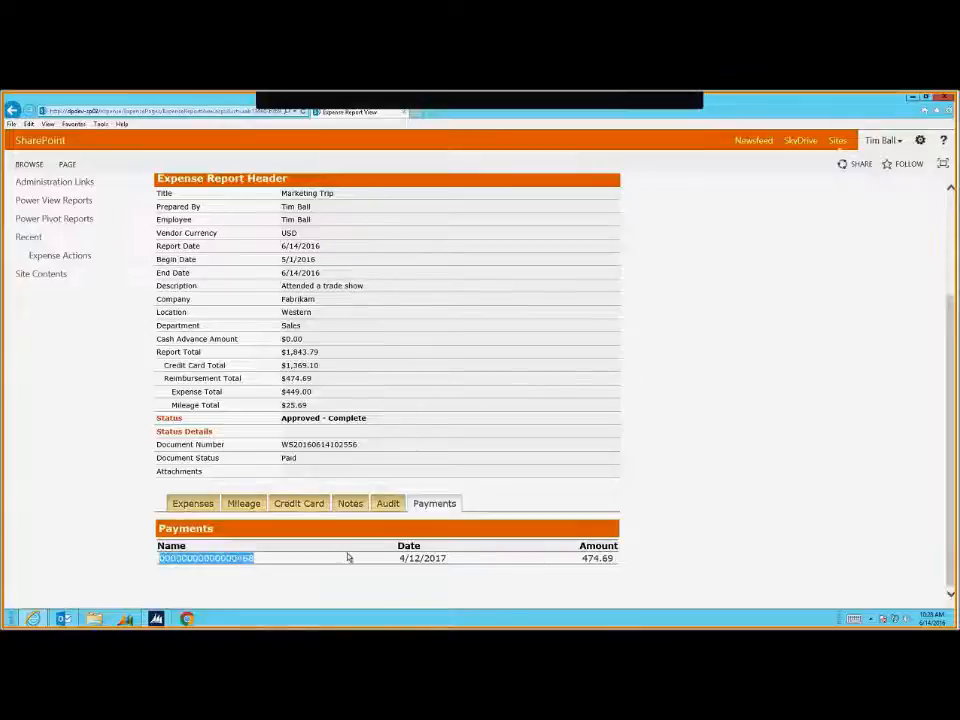
click(168, 545)
double_click(236, 560)
click(230, 558)
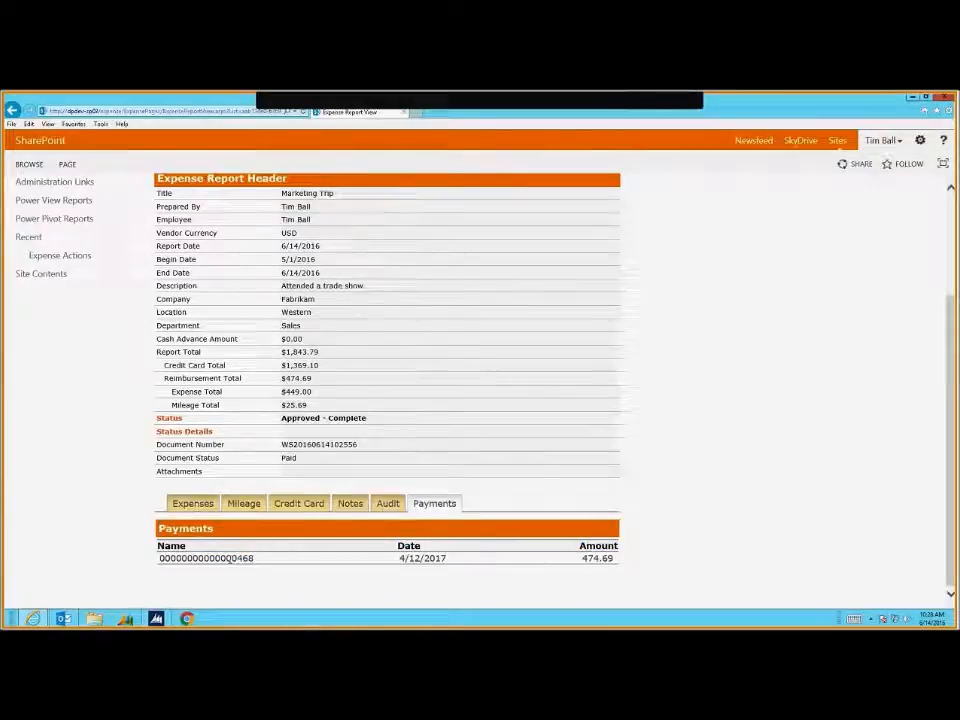
Return to the report's Expenses tab
click(205, 505)
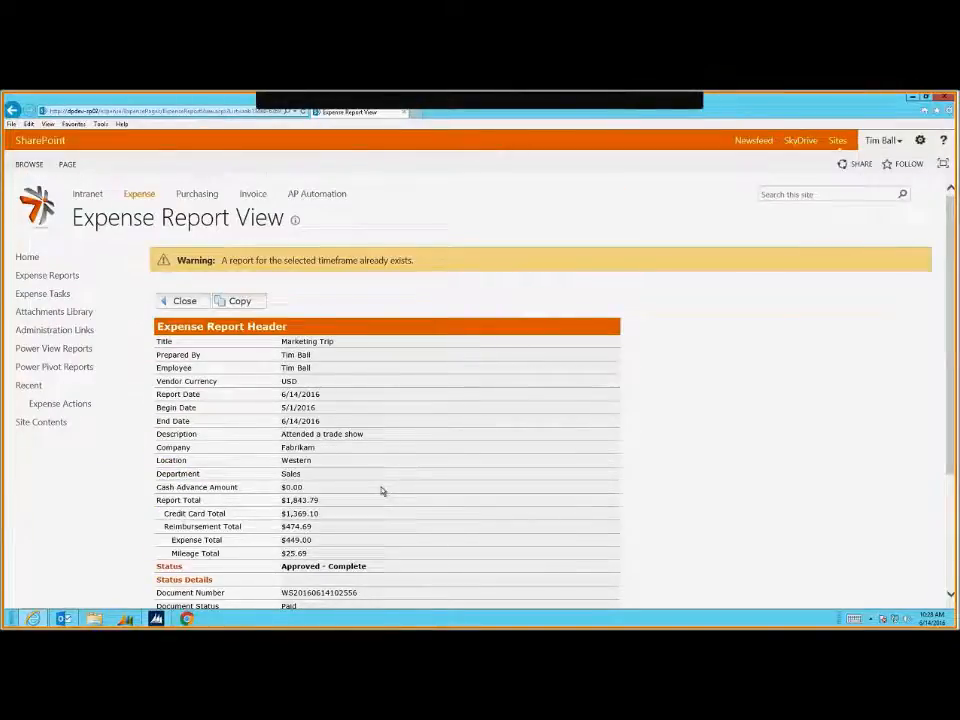
scroll(381, 491, down, 2)
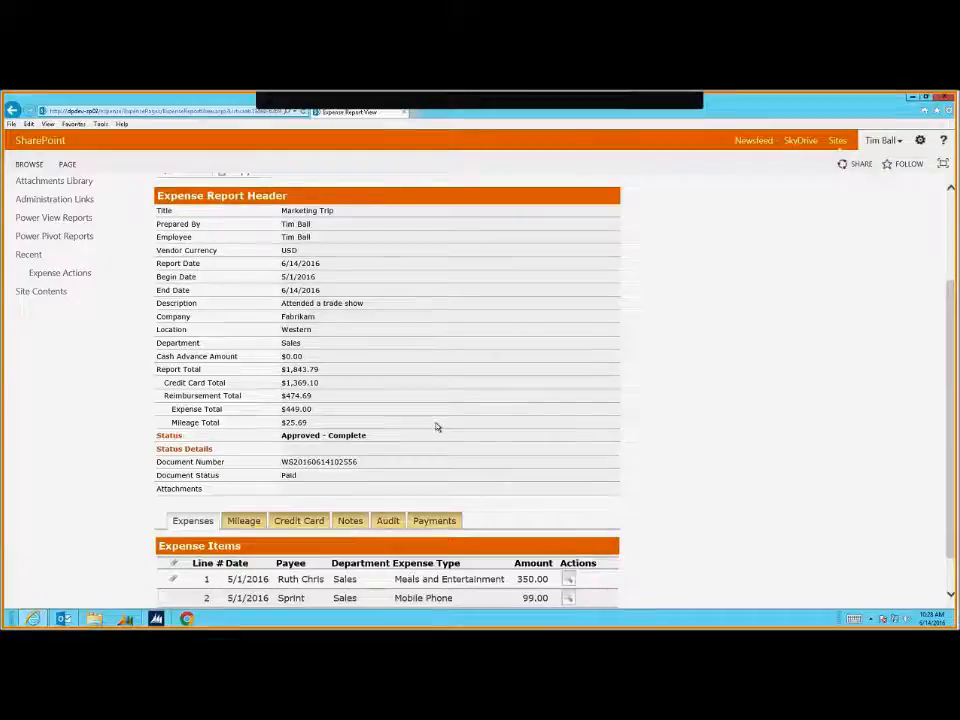
scroll(309, 418, up, 3)
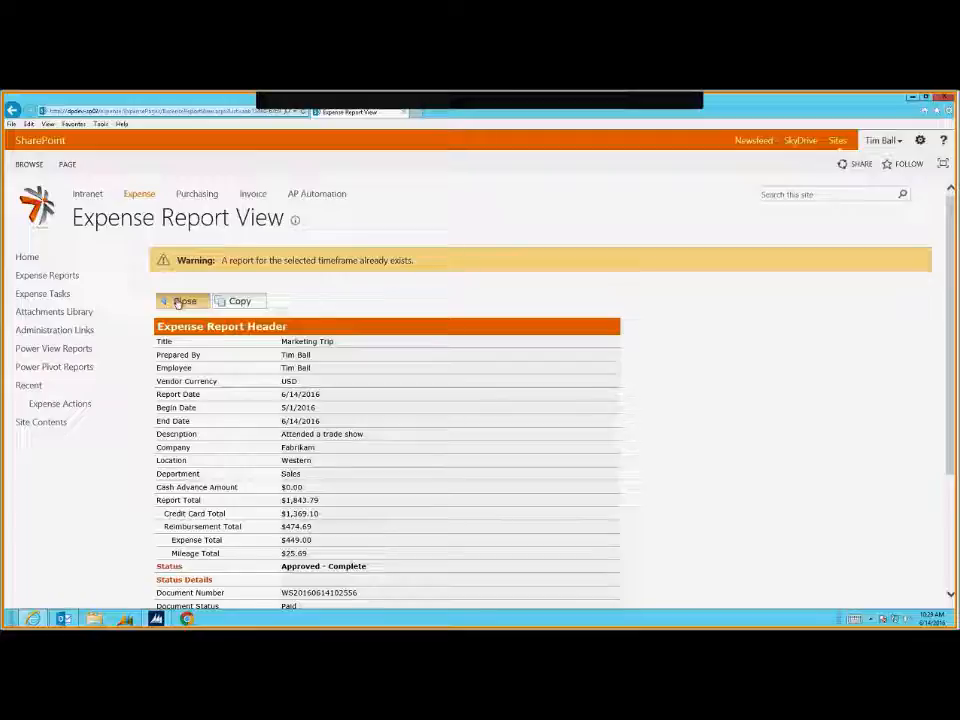
Open the AverageExpenseByExpenseMonth Power View report and show its chart filters
click(69, 349)
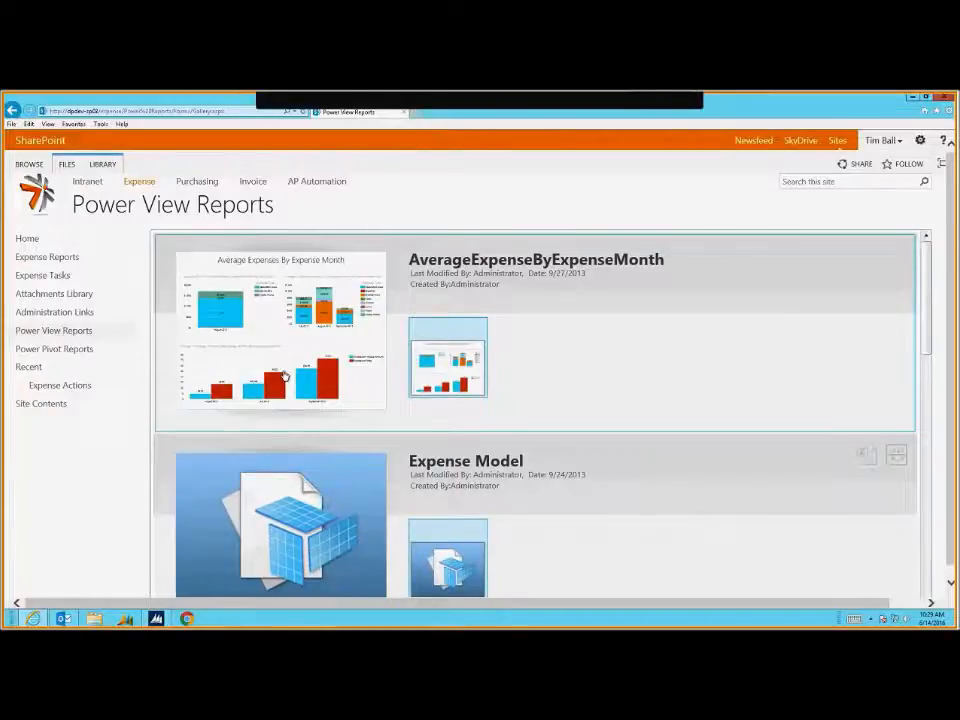
click(289, 361)
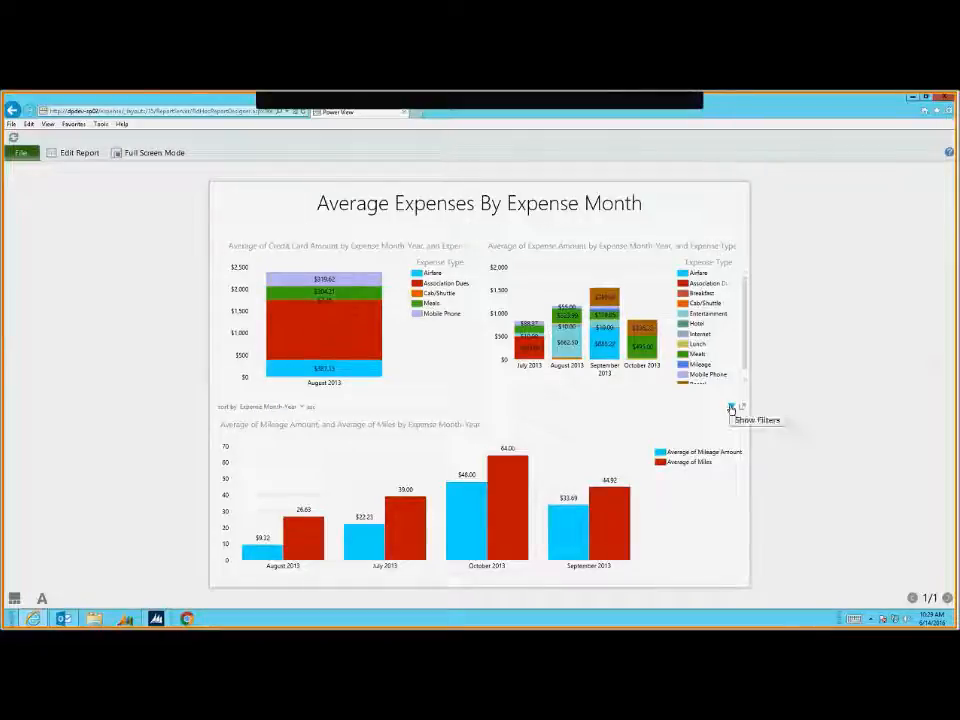
click(731, 408)
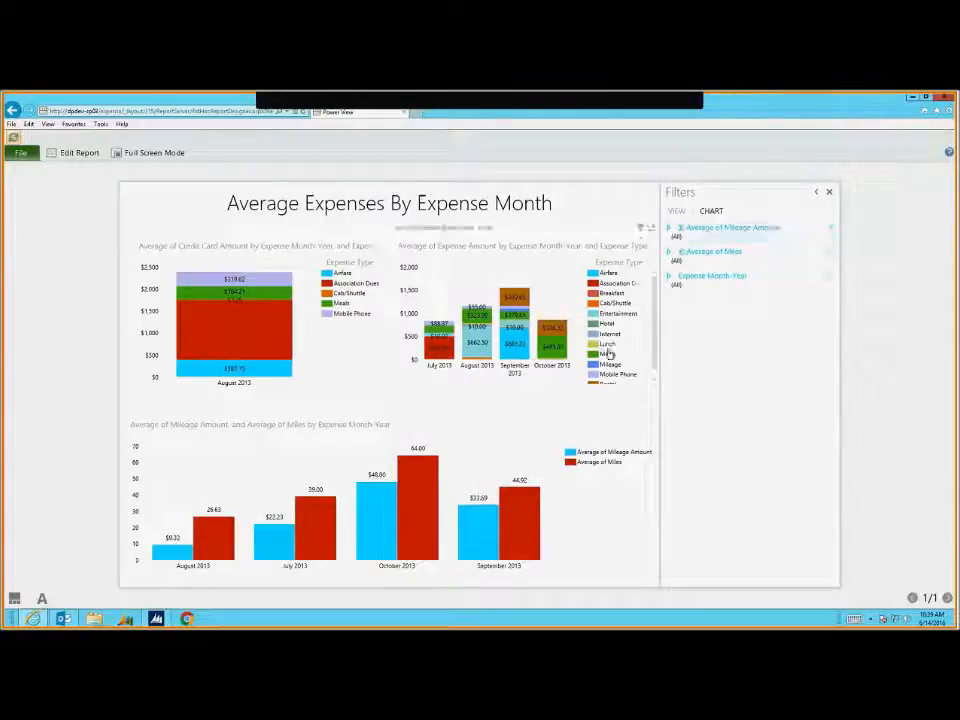
click(636, 234)
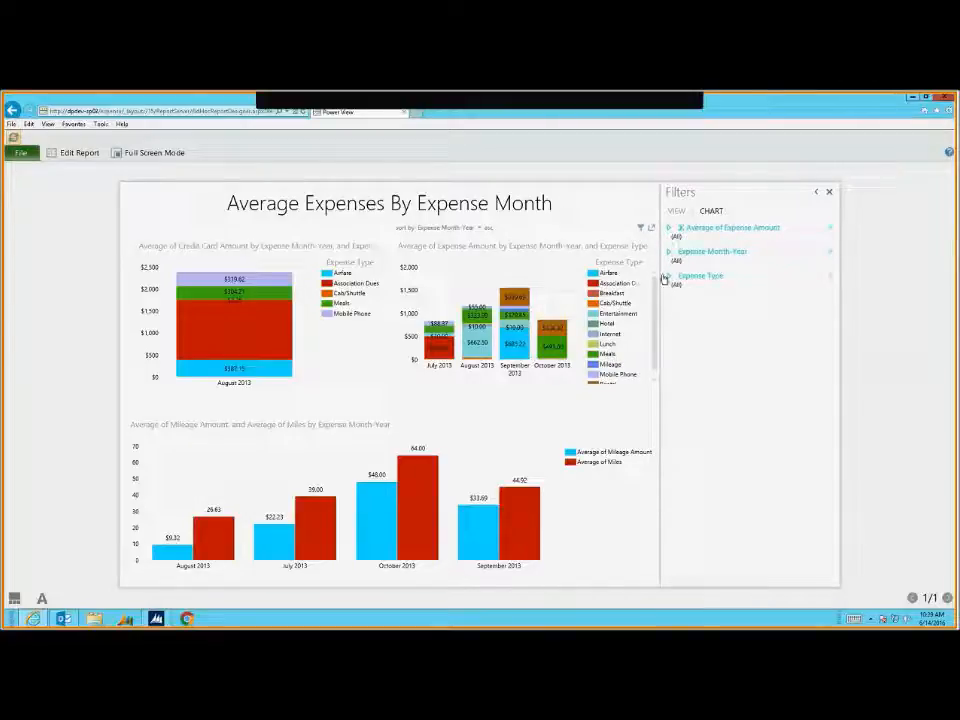
Filter Expense Type to Airfare, Association Dues and Breakfast, then go back to the library
click(690, 276)
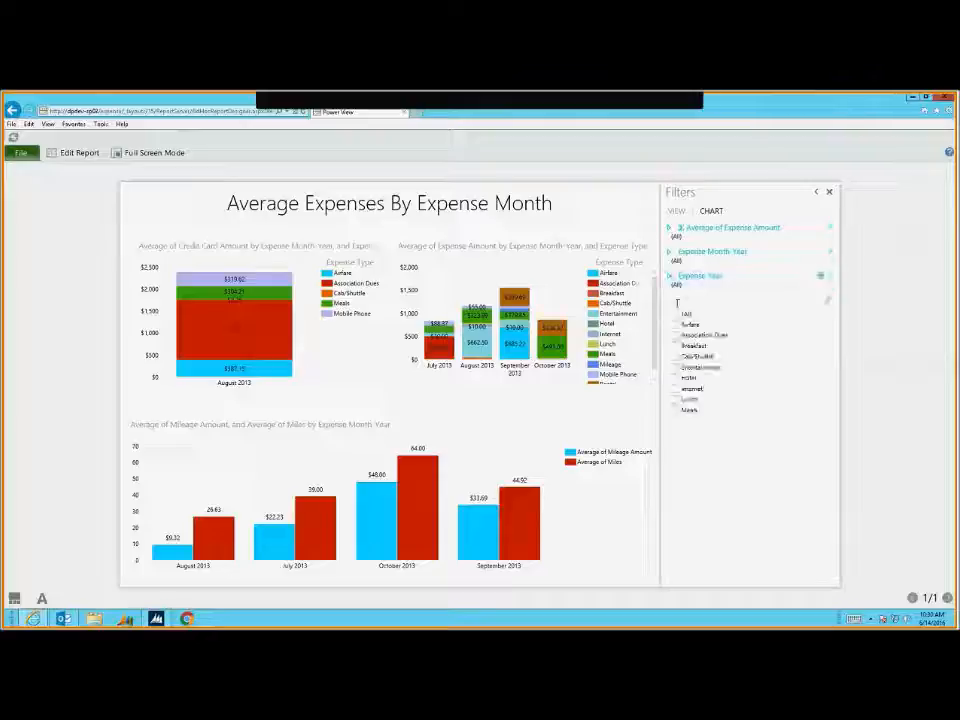
click(675, 324)
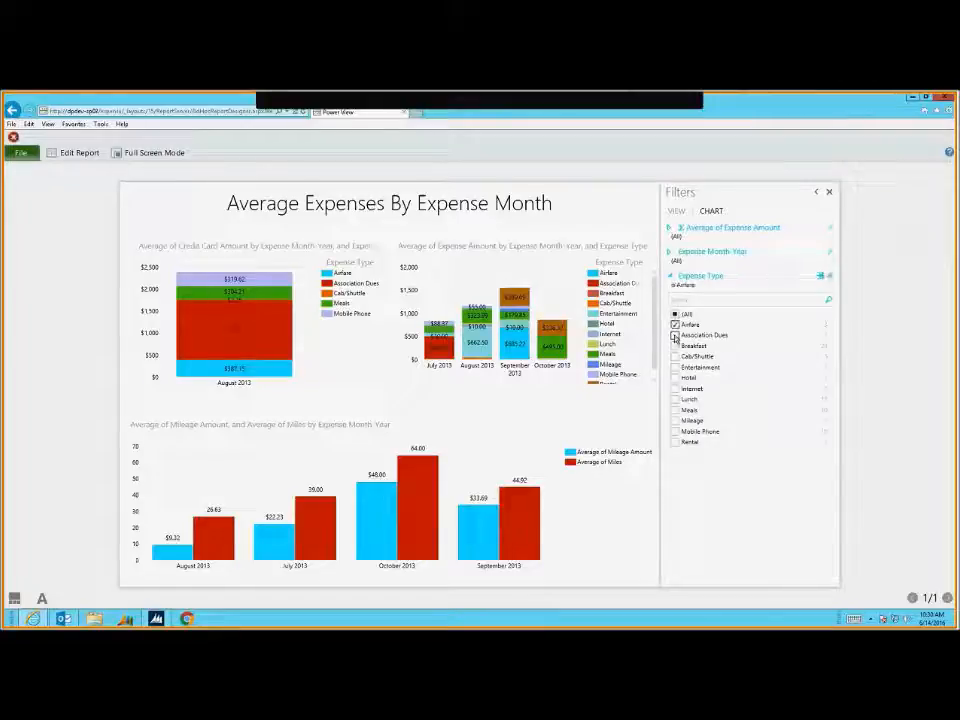
click(675, 335)
click(675, 346)
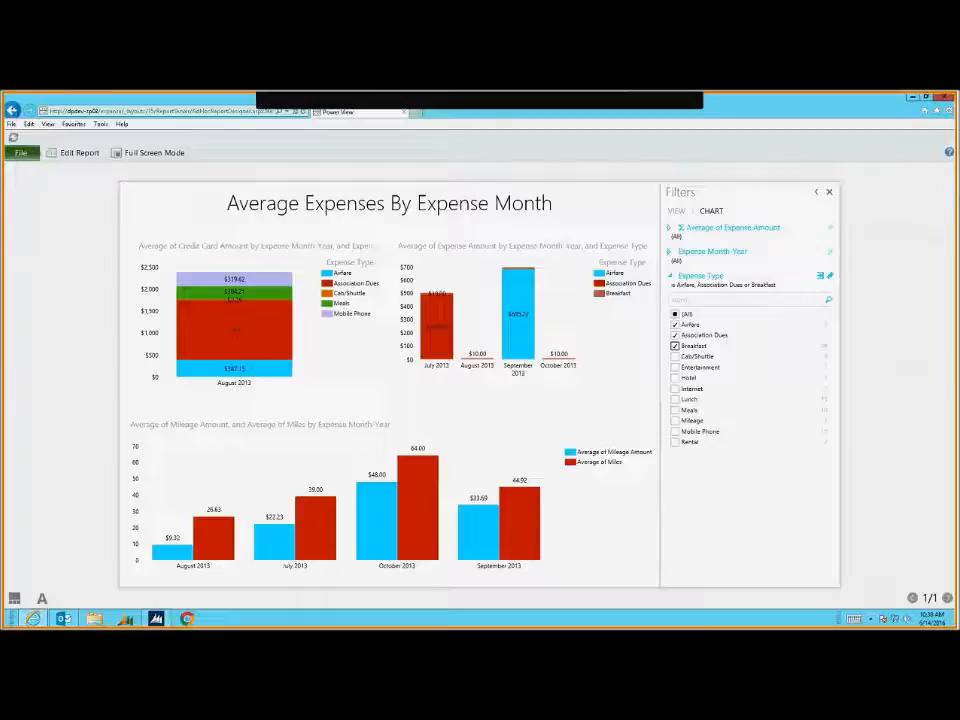
click(14, 111)
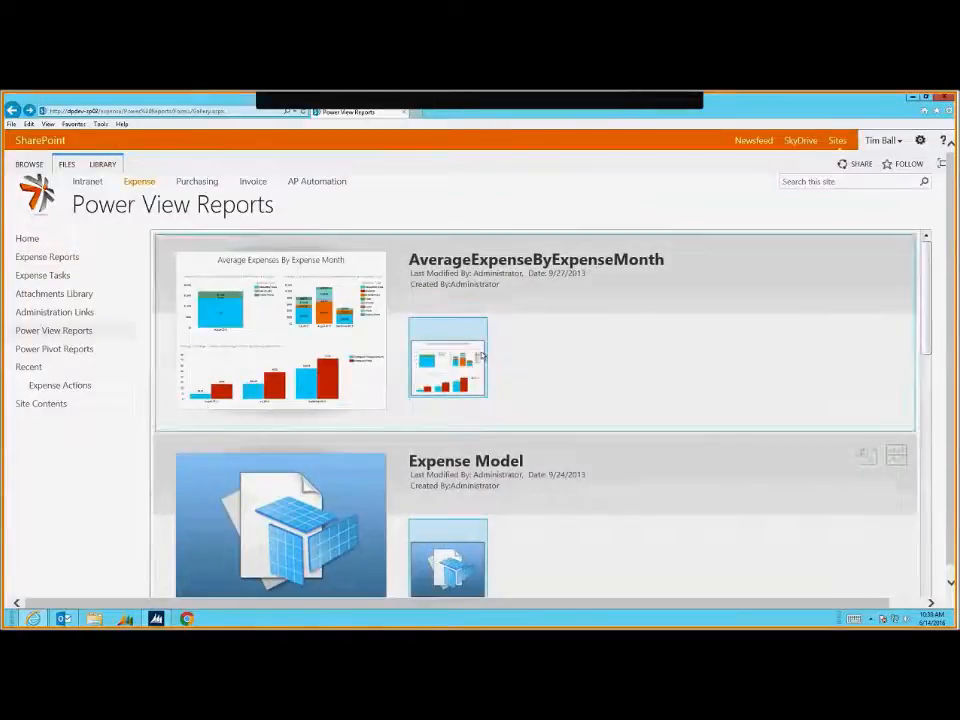
Go via the Expense site to the Purchasing site's Requisition Management page
click(142, 186)
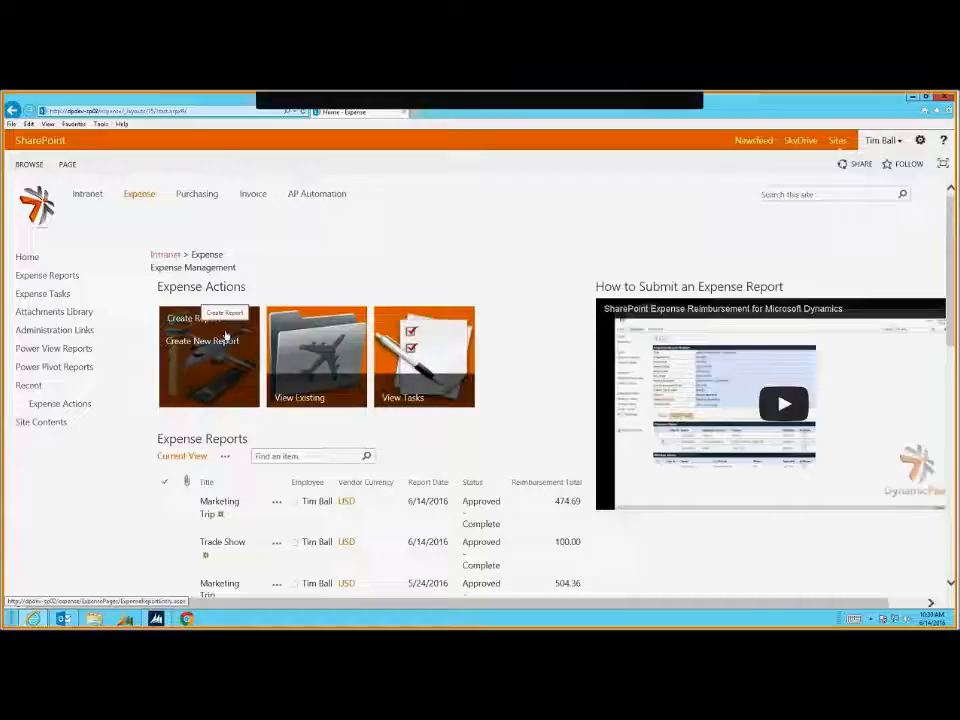
click(197, 196)
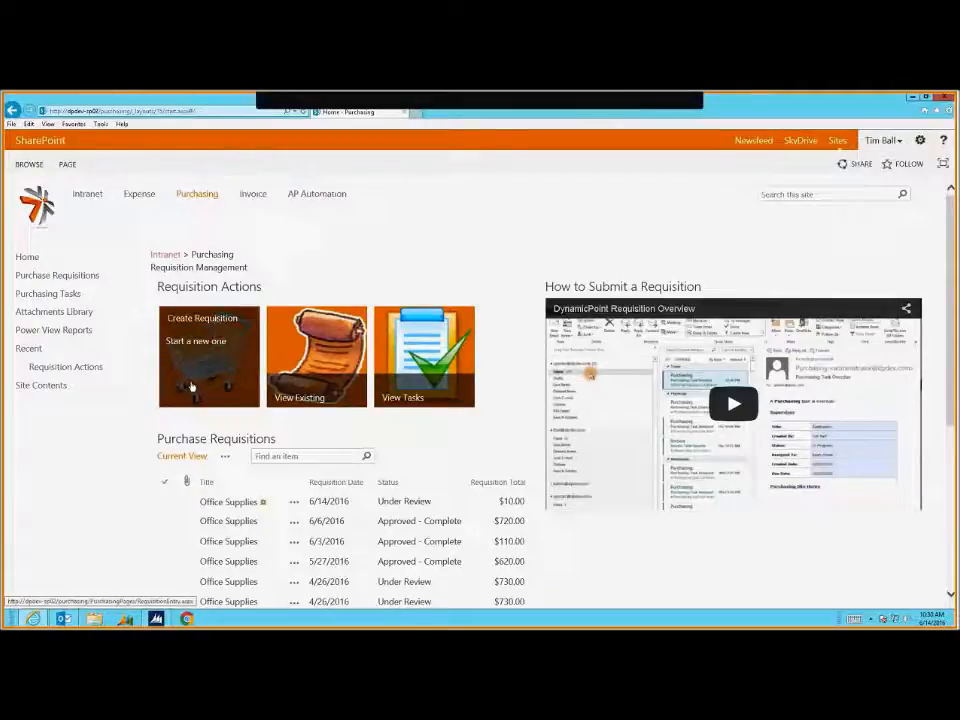
Start an 'Office Supplies' requisition, required 6/24/2016, purpose 'Moving offices because I wan promoted'
click(191, 386)
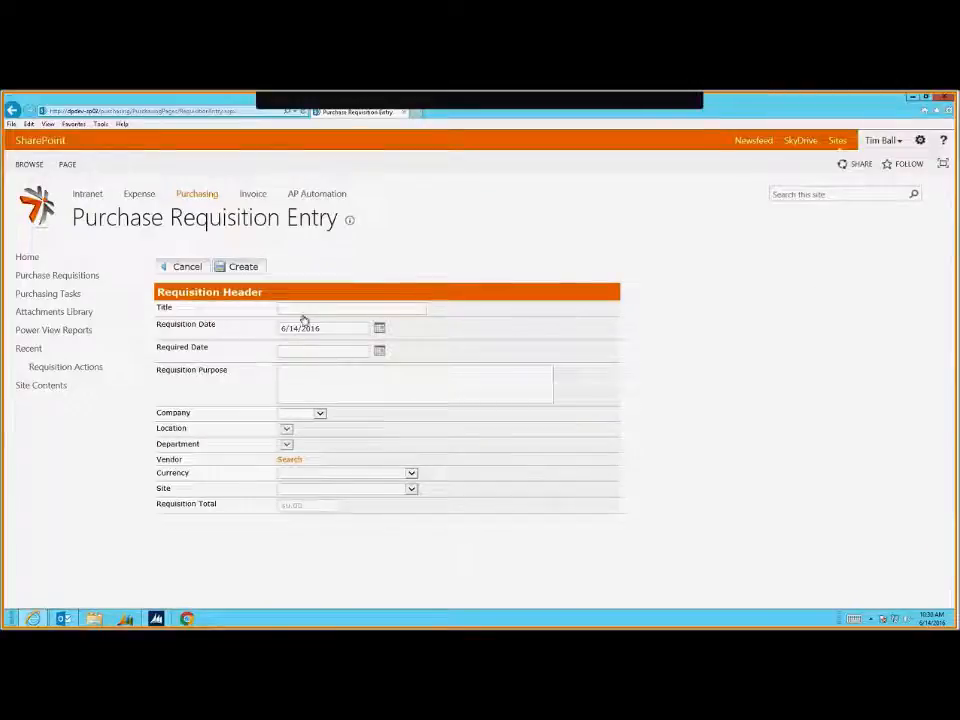
text(Office Sup)
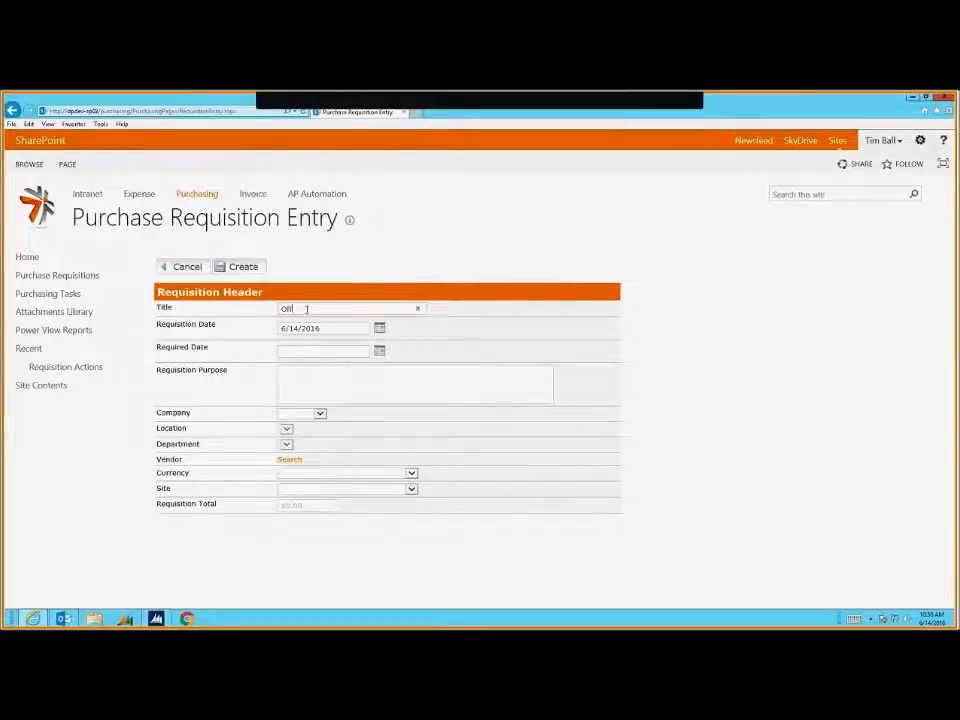
text(plies)
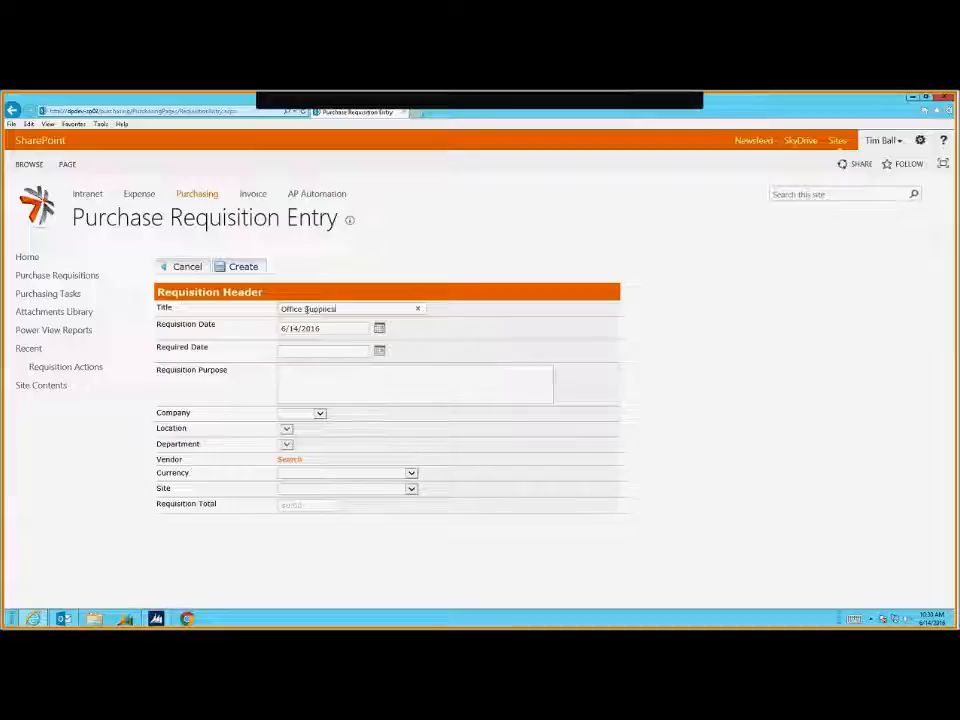
click(379, 350)
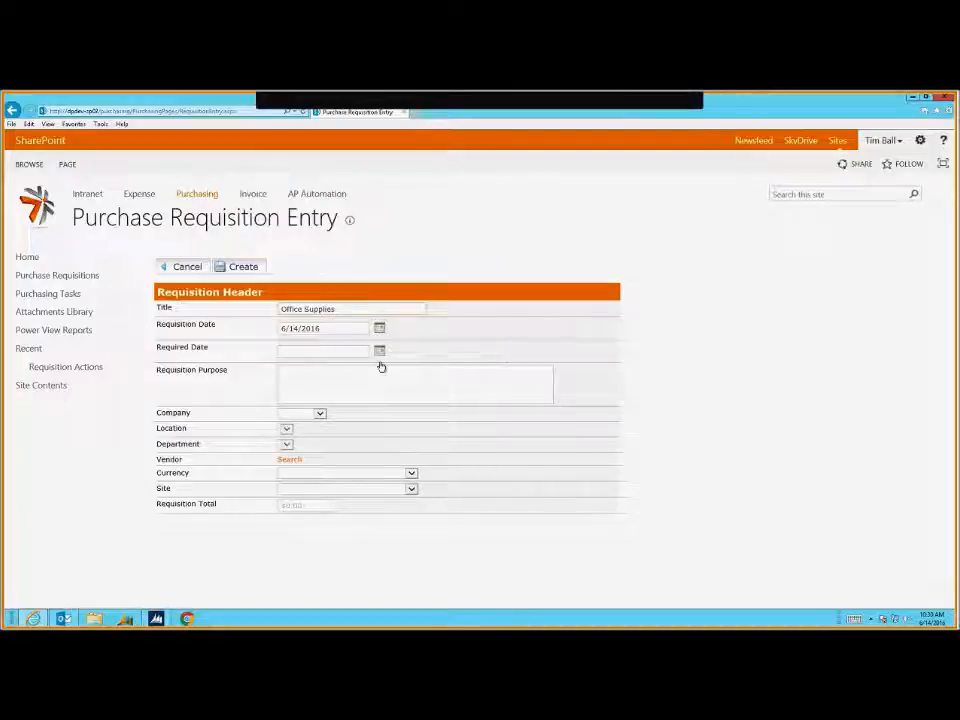
click(362, 448)
click(416, 397)
text(Moving offices)
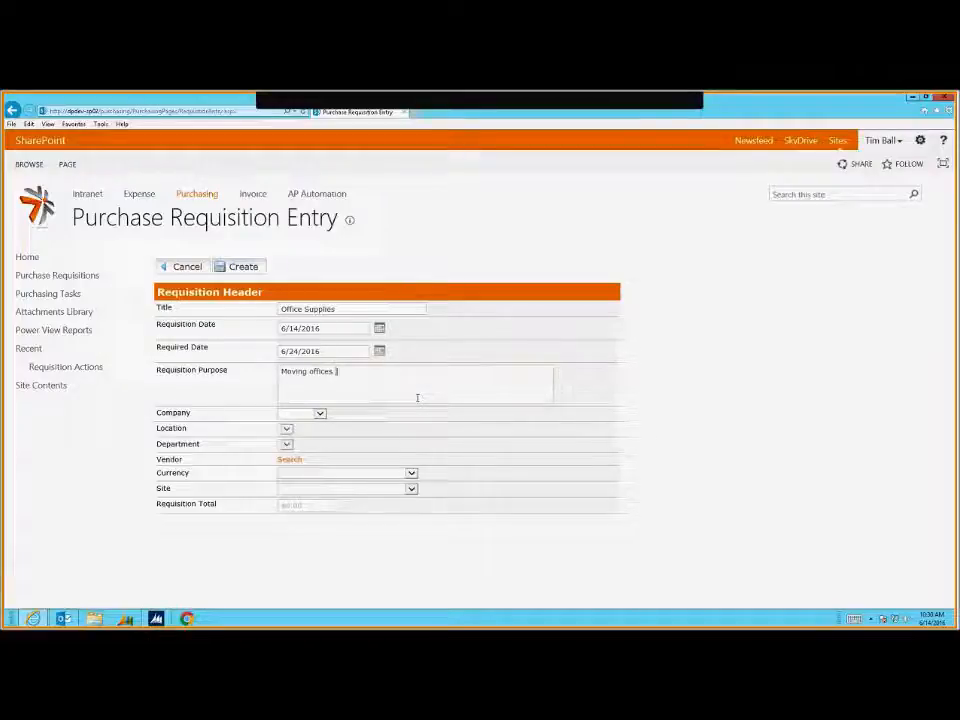
text( becau)
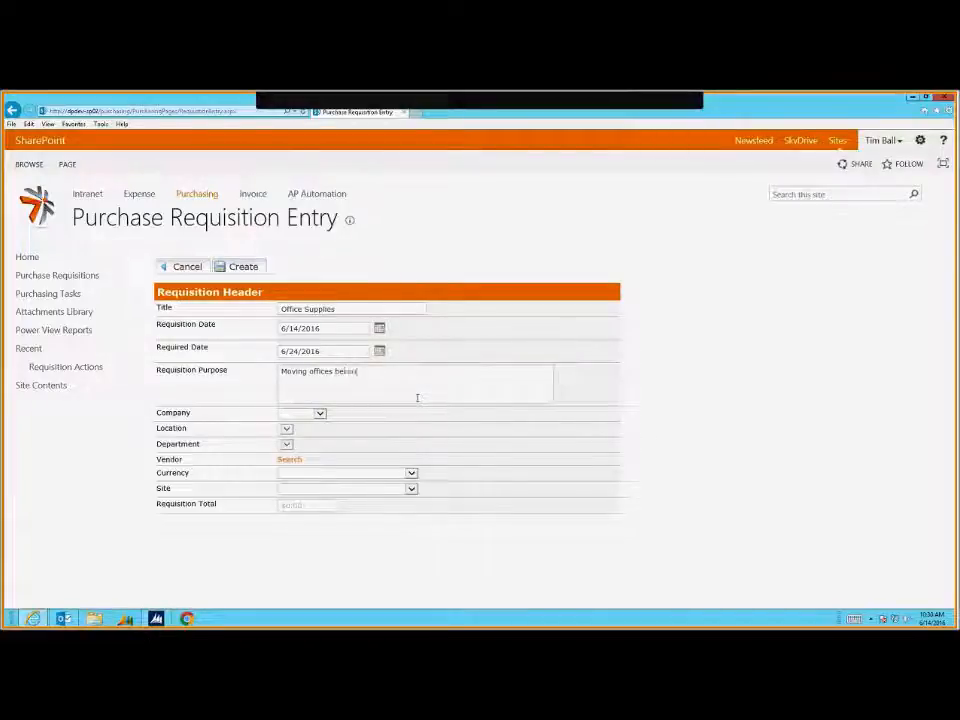
text(se I wan promoted)
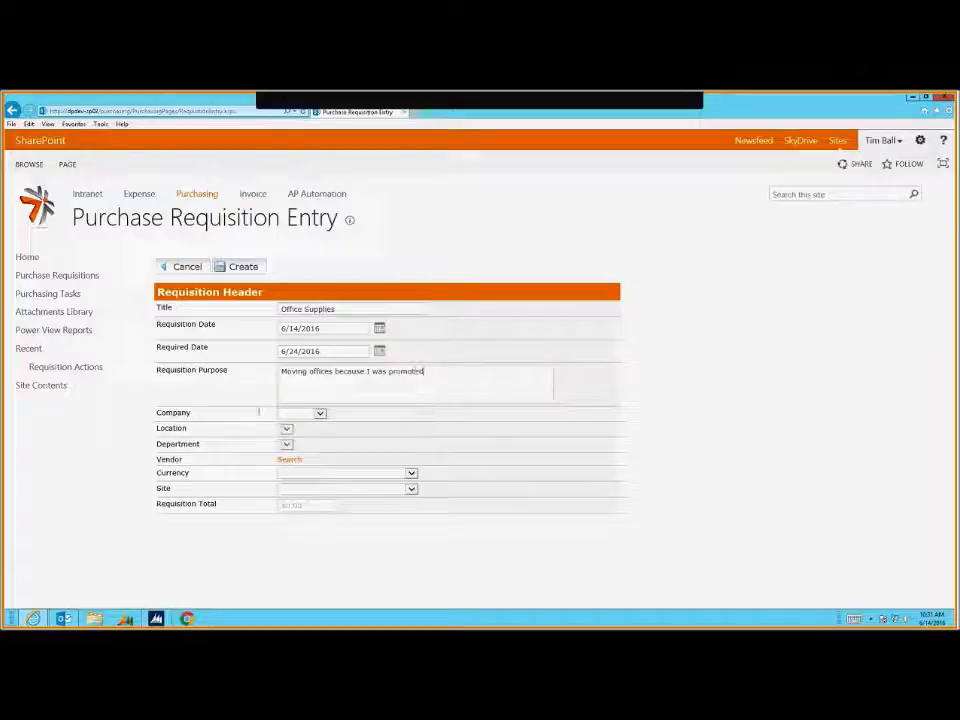
Set the requisition's company to Fabrikam, location Western and department Sales
click(301, 413)
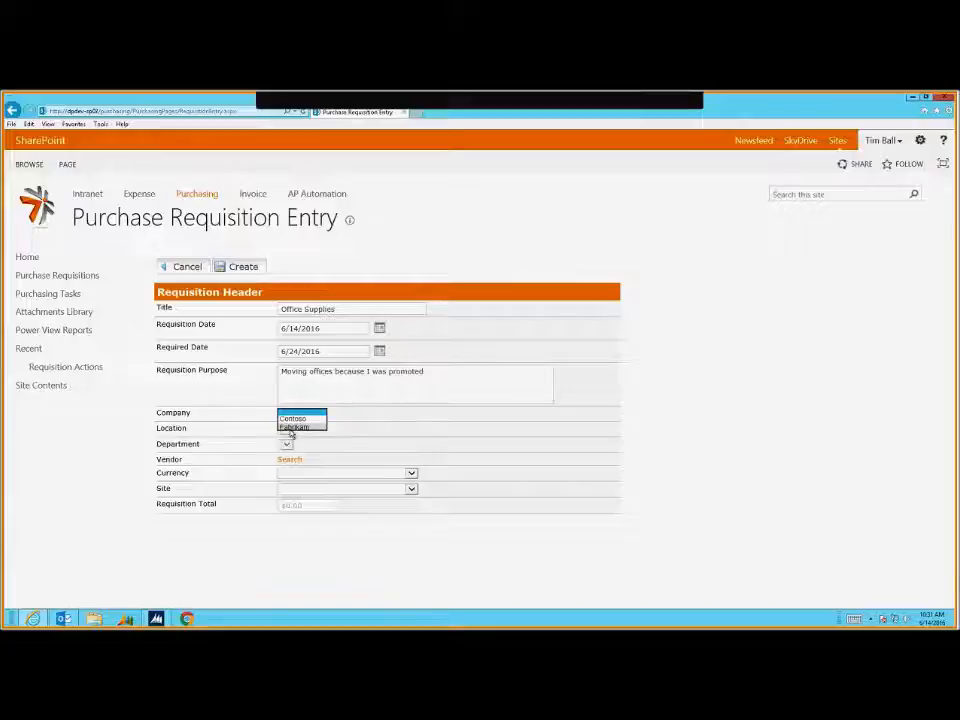
click(292, 427)
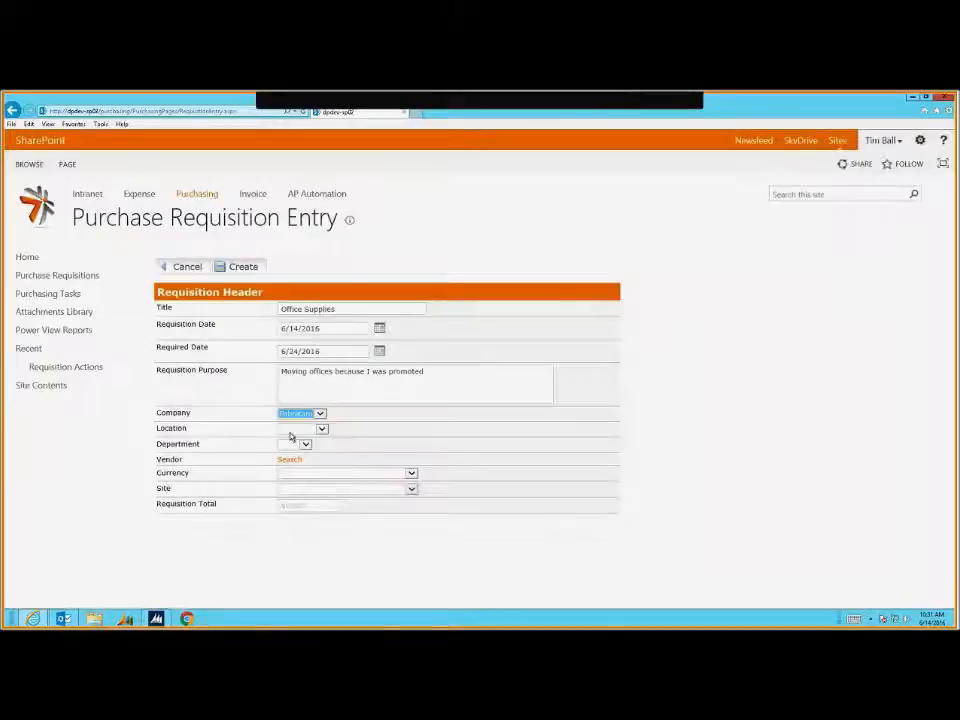
click(288, 431)
click(292, 453)
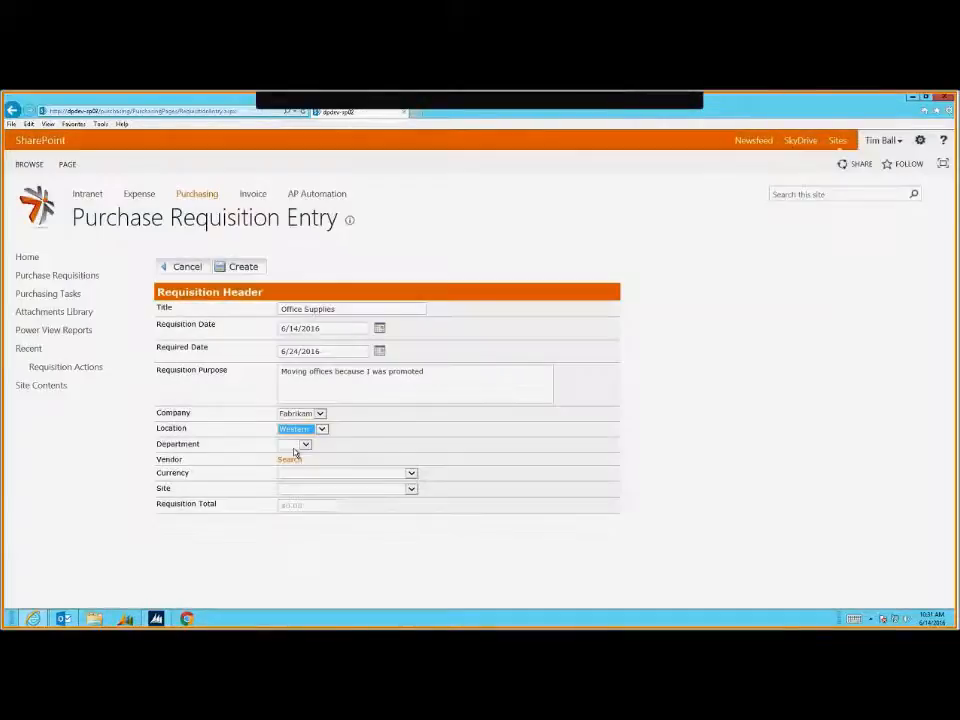
click(294, 445)
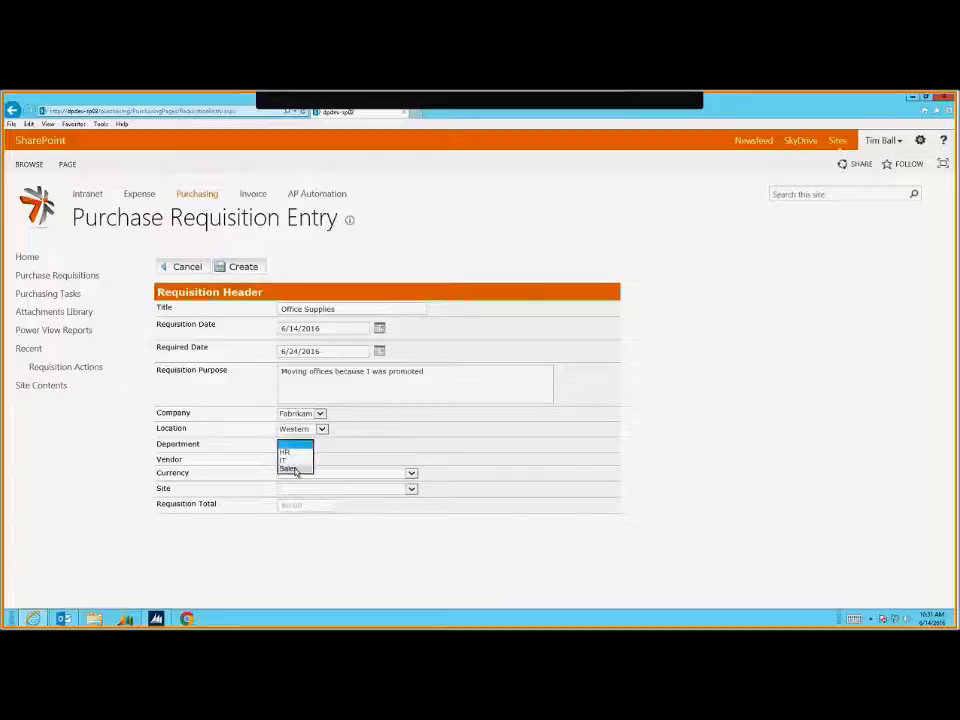
click(293, 467)
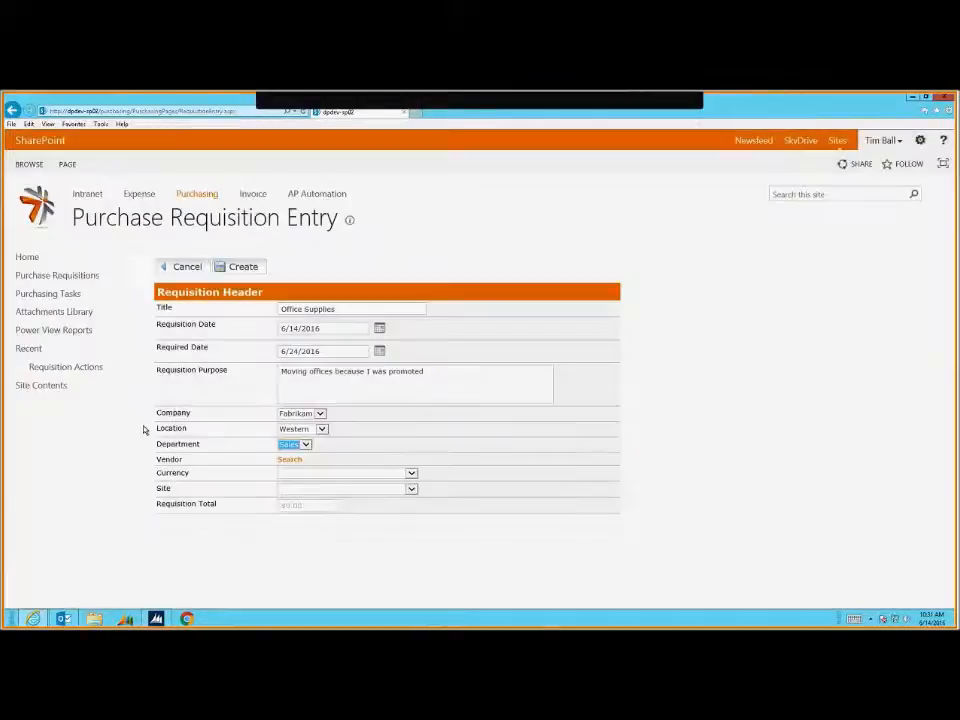
click(290, 461)
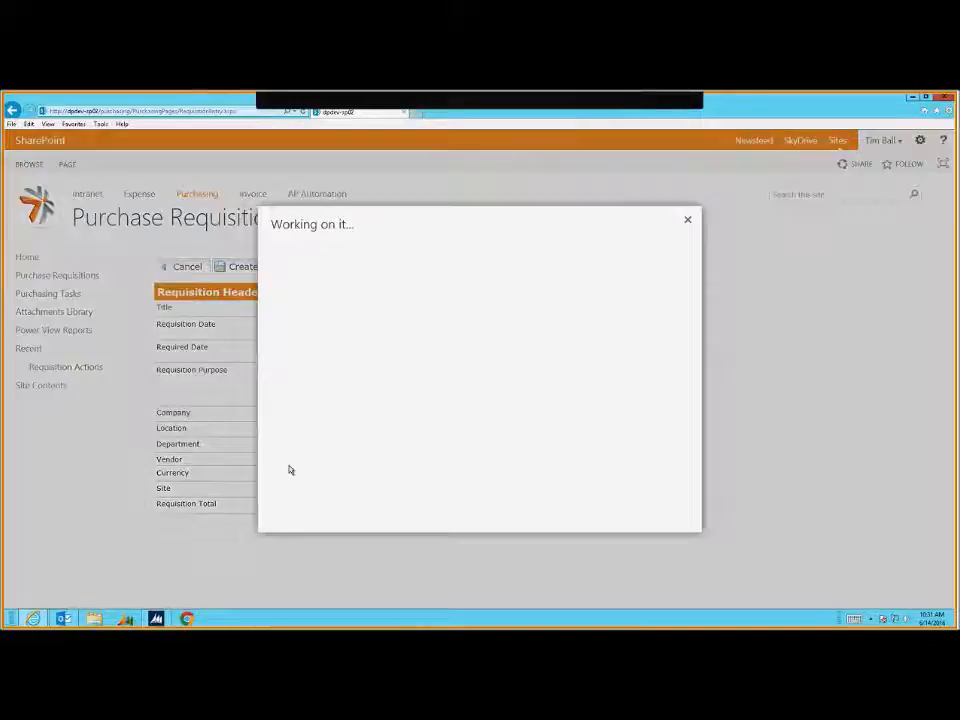
Search vendors for 'Ac' and select Advanced Office Systems
click(447, 299)
text(Ac)
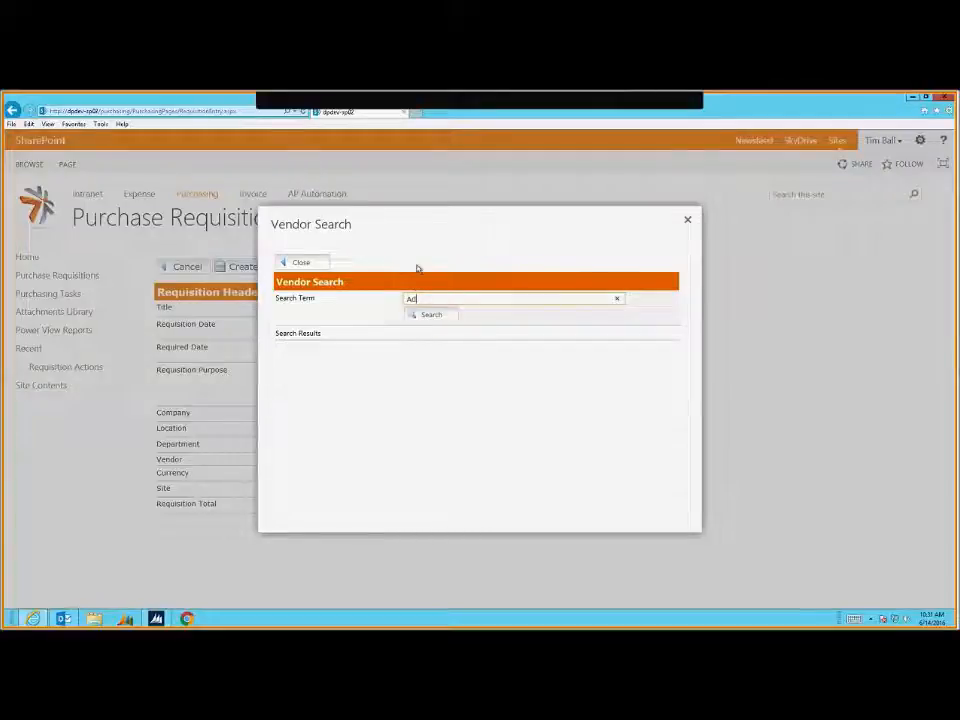
key(Return)
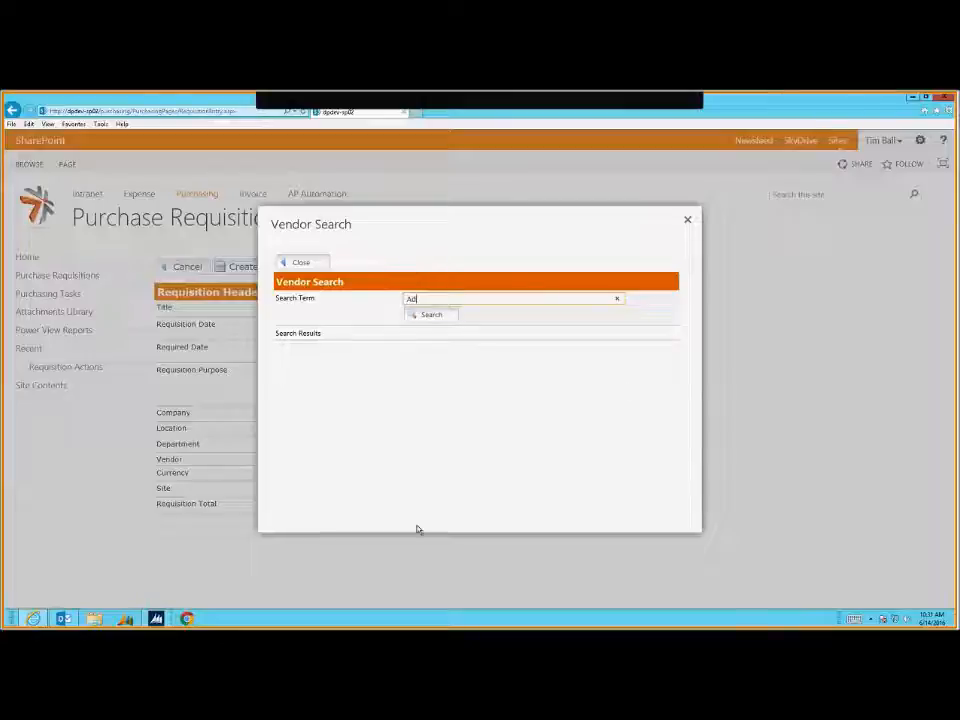
click(428, 315)
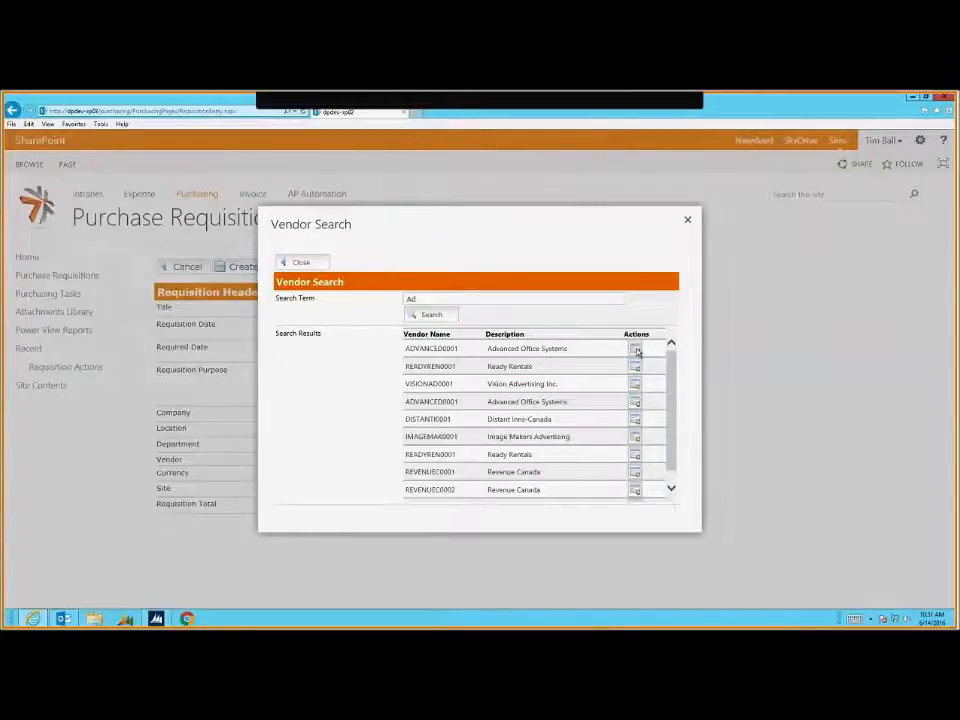
click(636, 350)
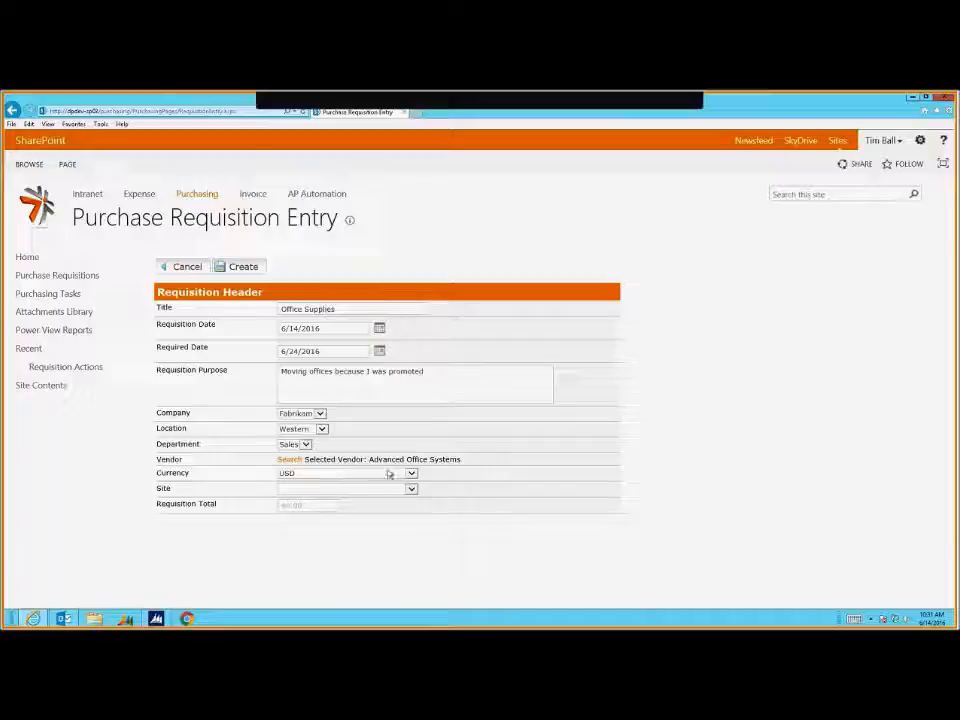
Create the Office Supplies requisition with Main Site as the site
click(378, 495)
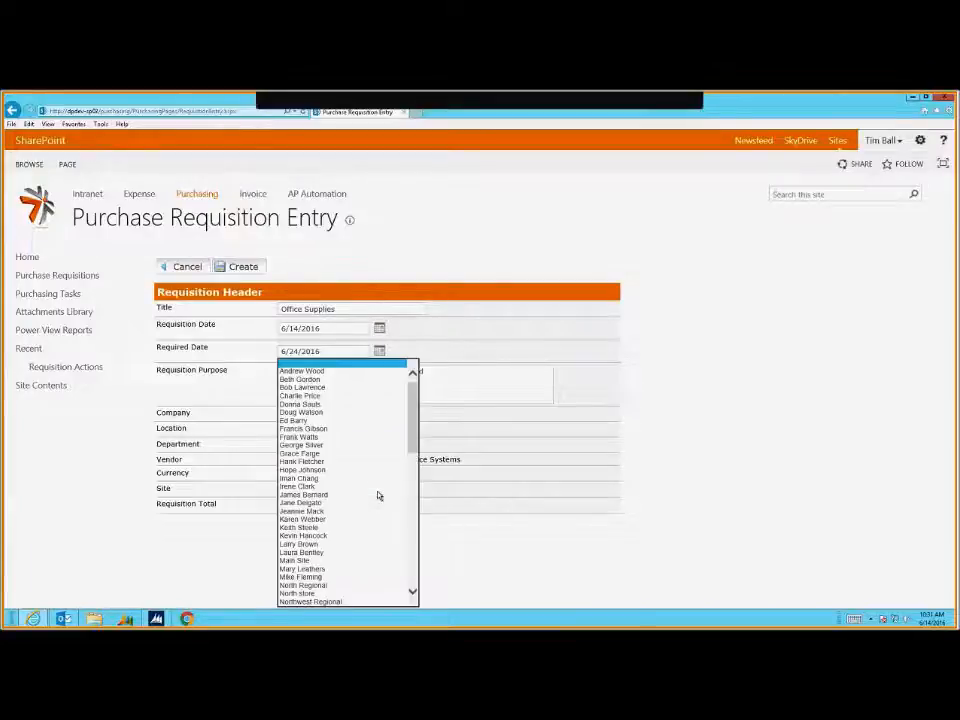
click(312, 560)
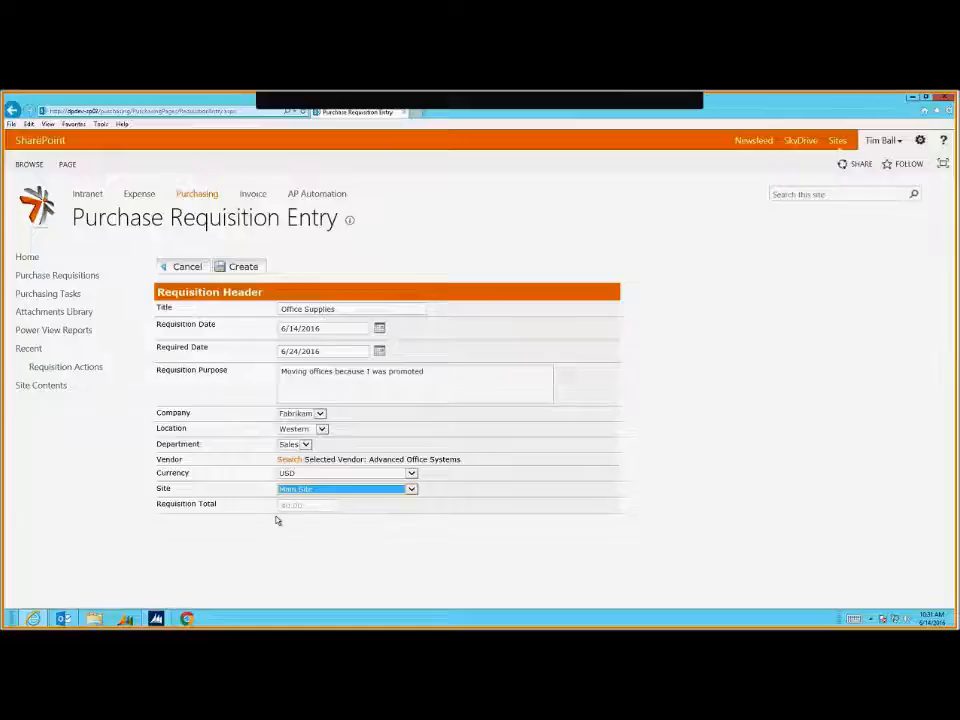
click(241, 270)
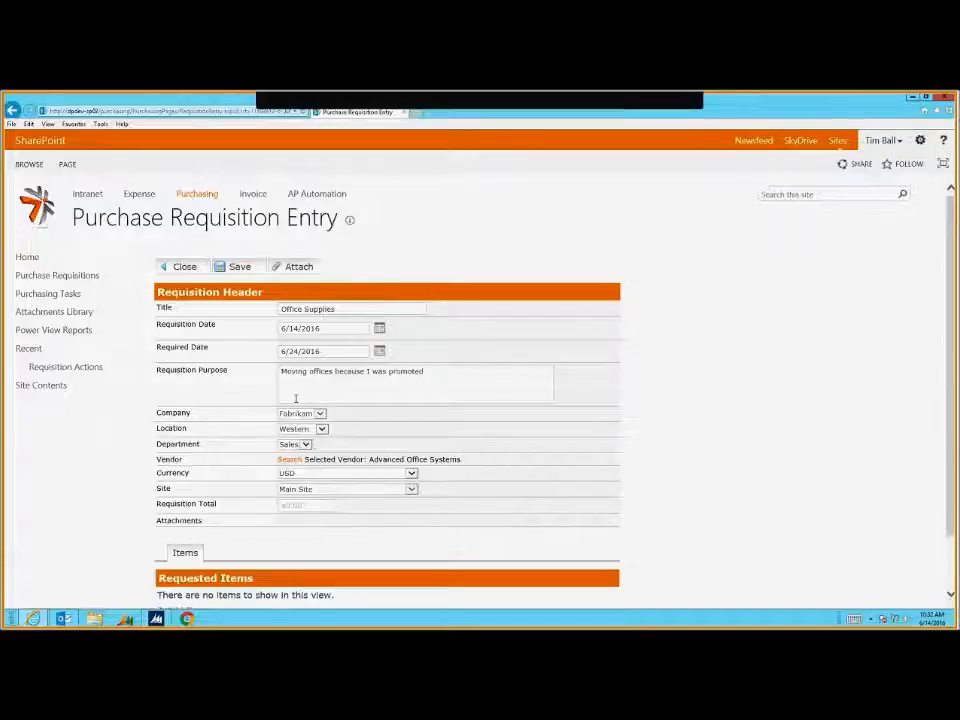
Start adding an inventory item to the requisition's requested items
scroll(338, 476, down, 2)
drag(255, 531, 291, 531)
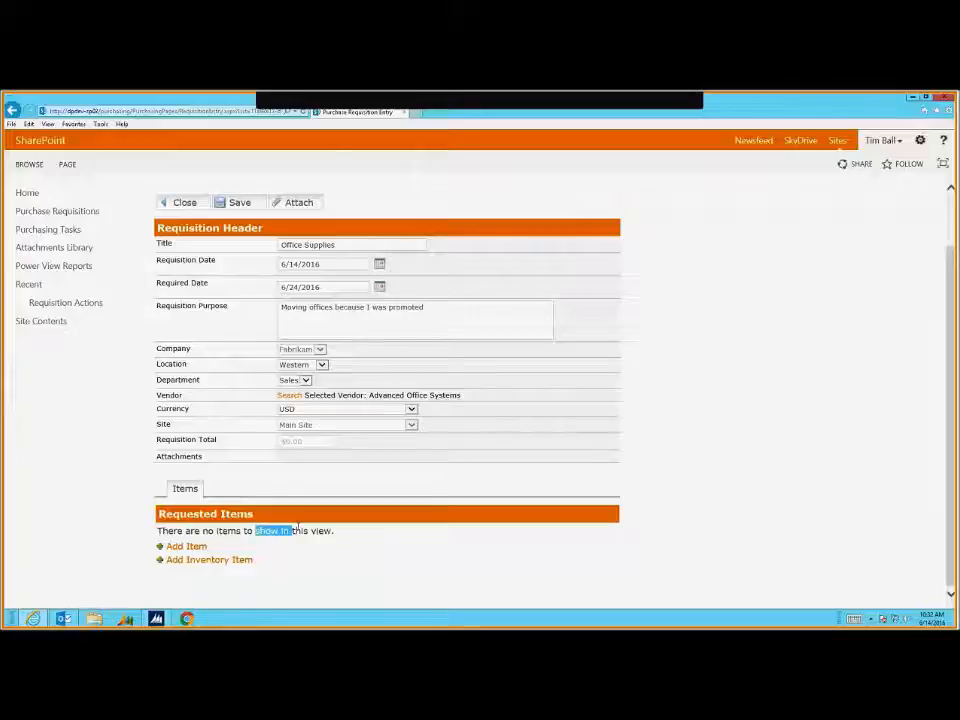
click(311, 531)
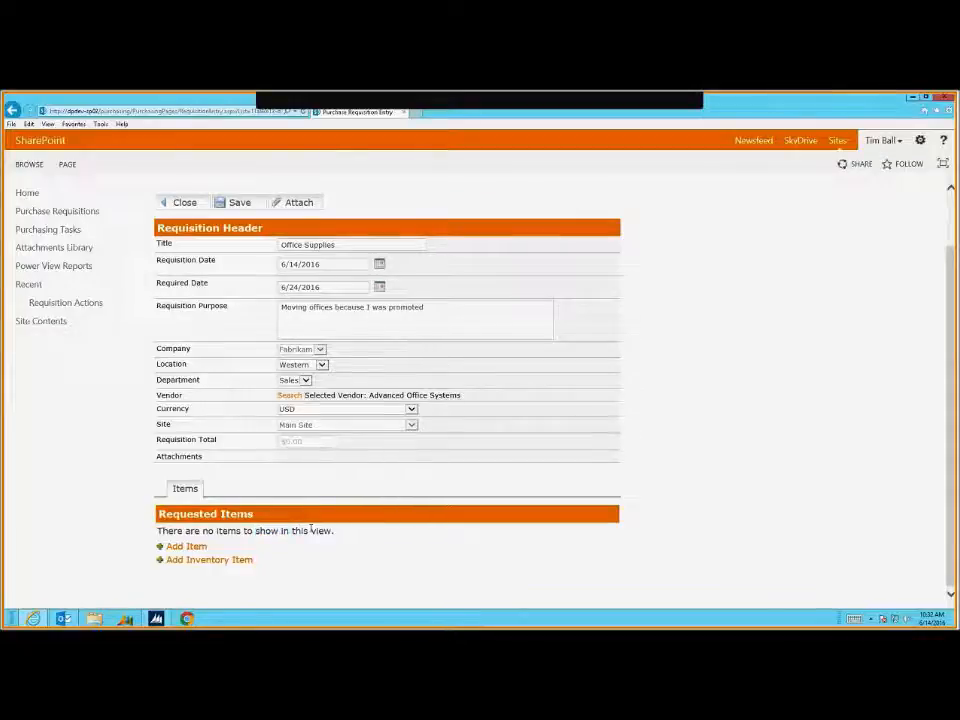
click(213, 562)
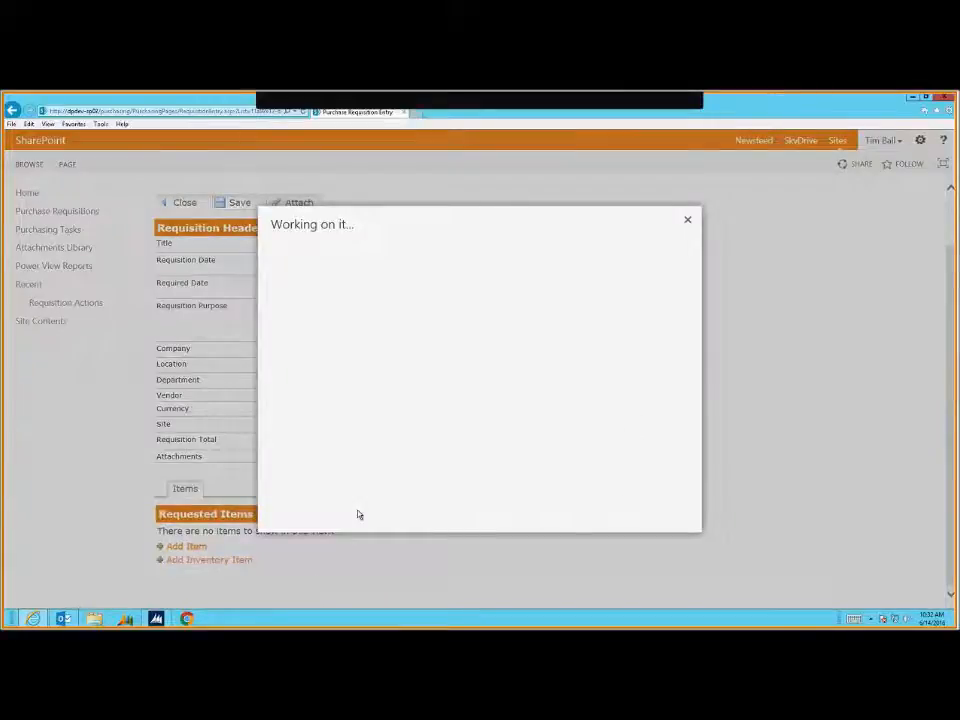
Search inventory items for 'b' and choose BLACK INK as the requested item
click(422, 318)
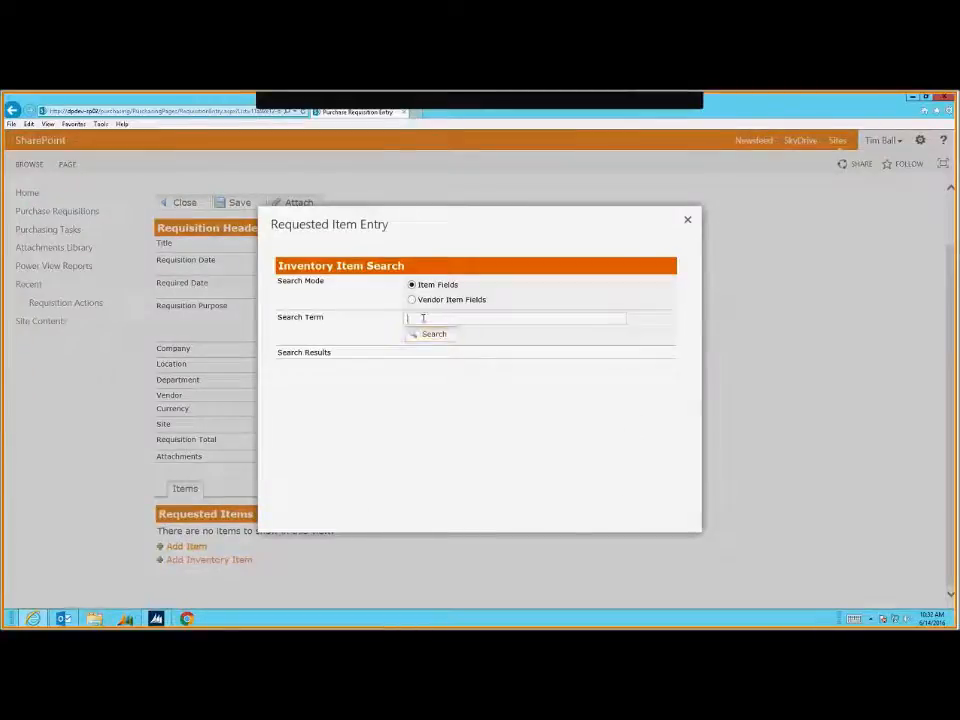
text(b)
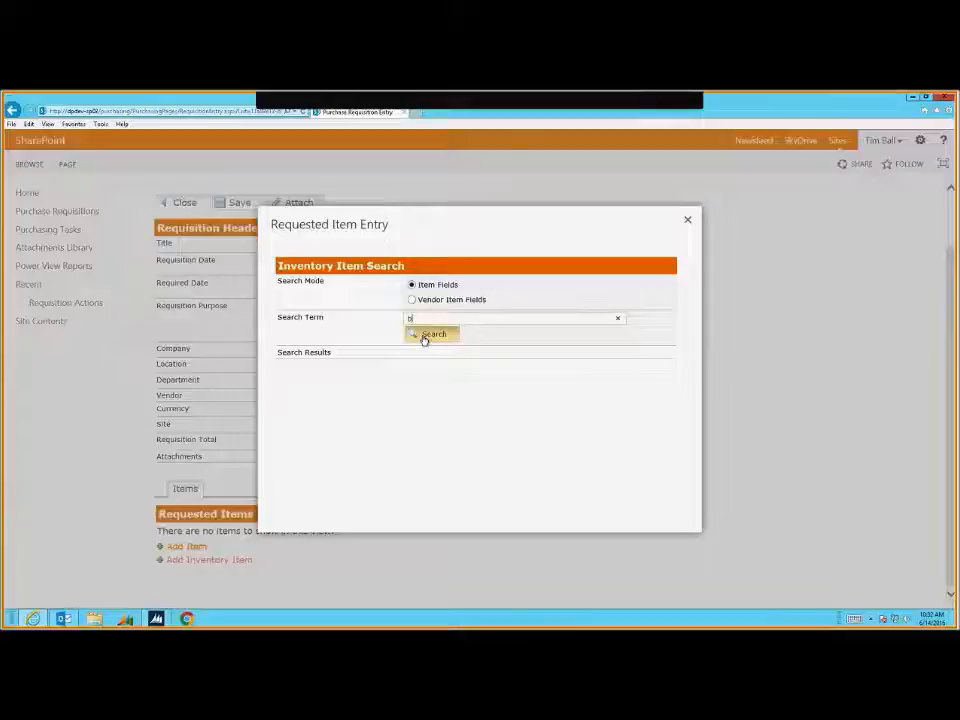
click(444, 340)
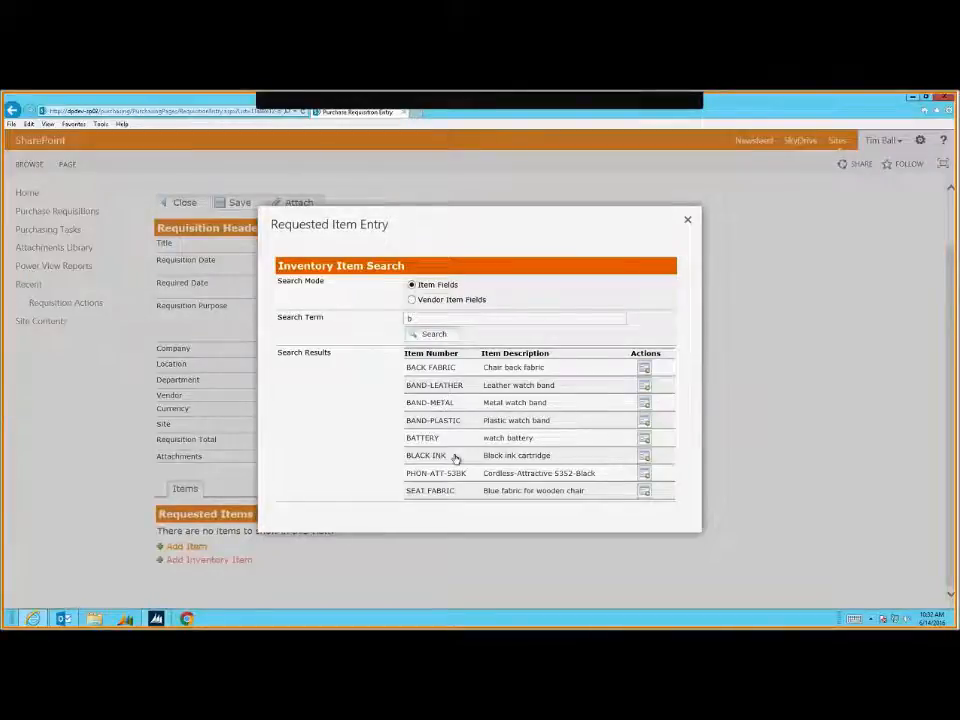
click(643, 461)
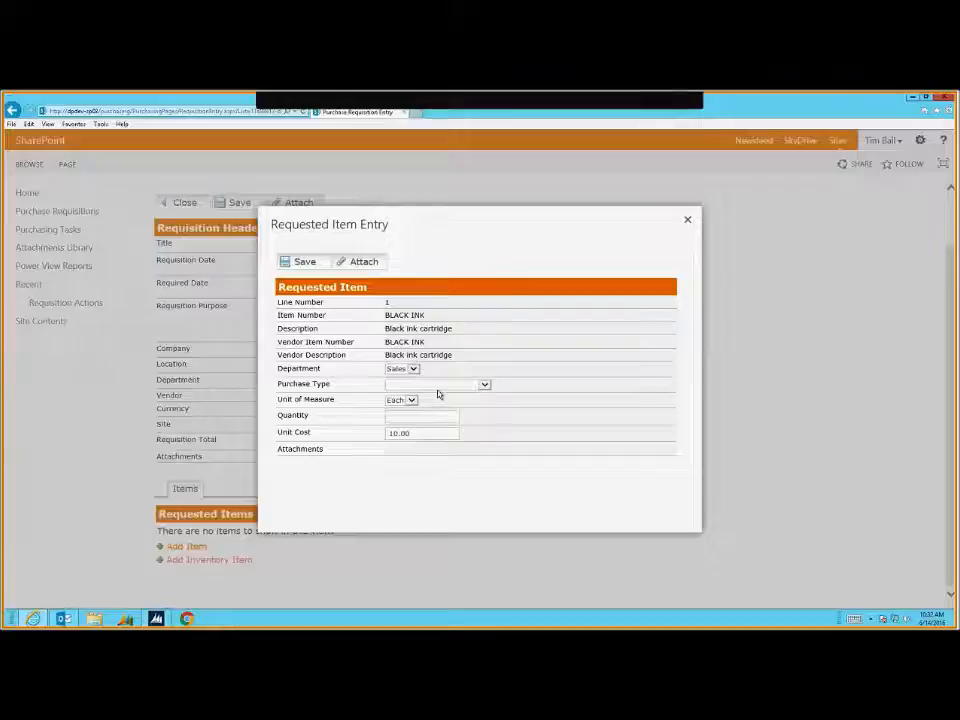
Give the BLACK INK line purchase type Supplies and quantity 2, and save it
click(437, 385)
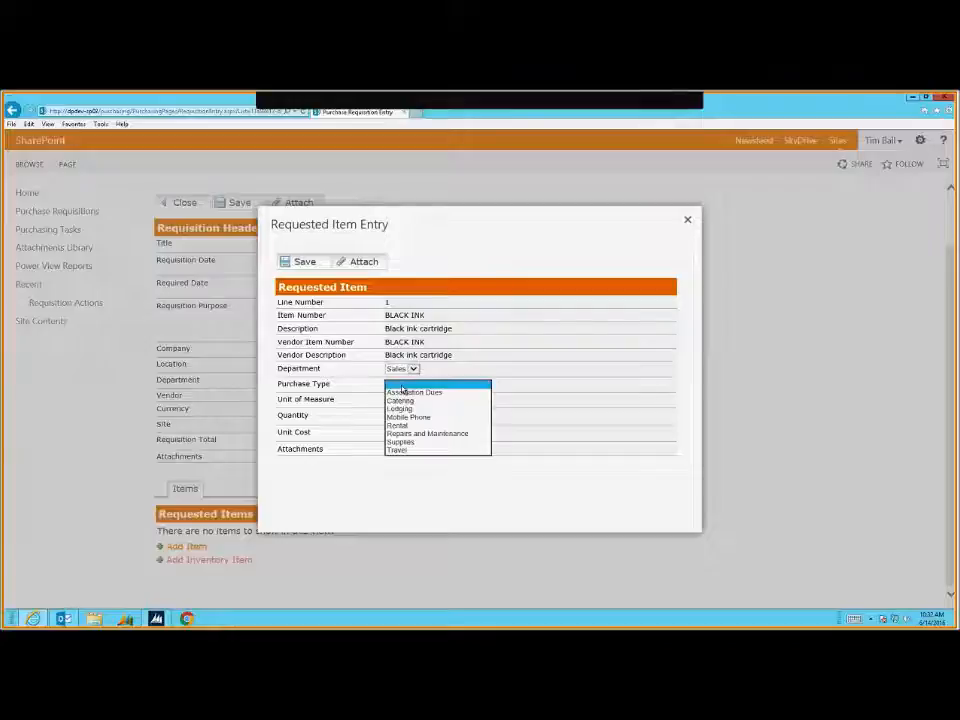
click(418, 447)
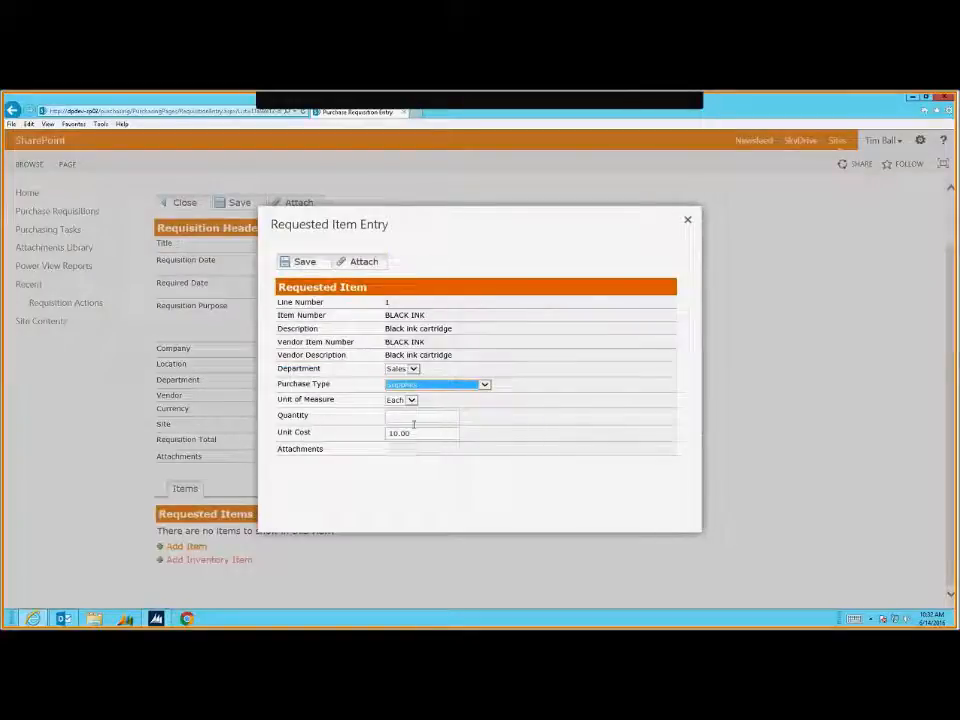
click(410, 415)
text(2)
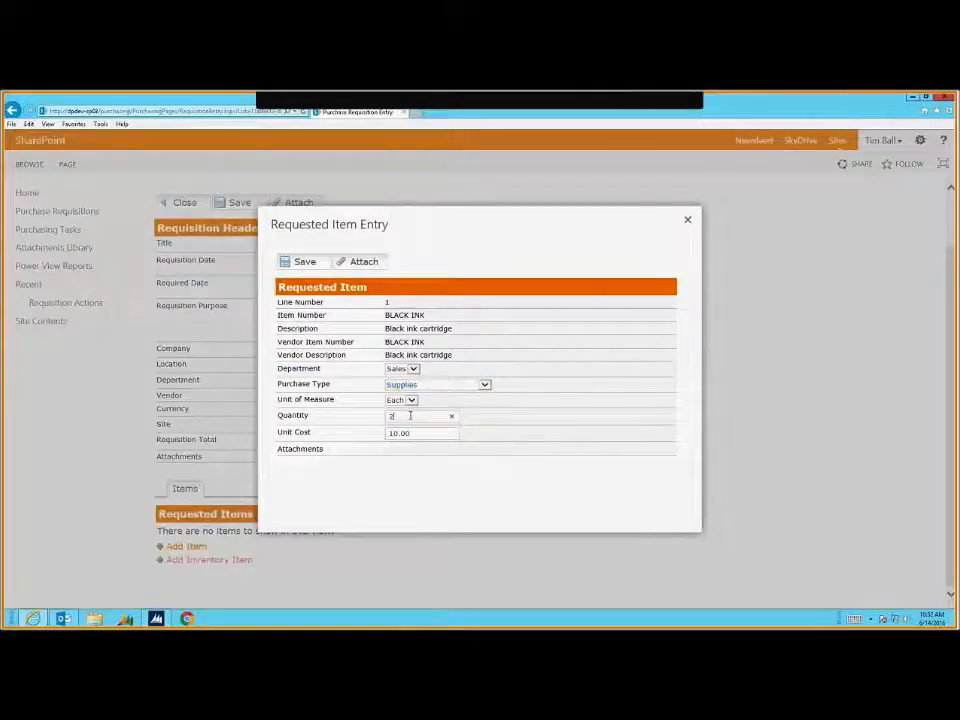
key(Tab)
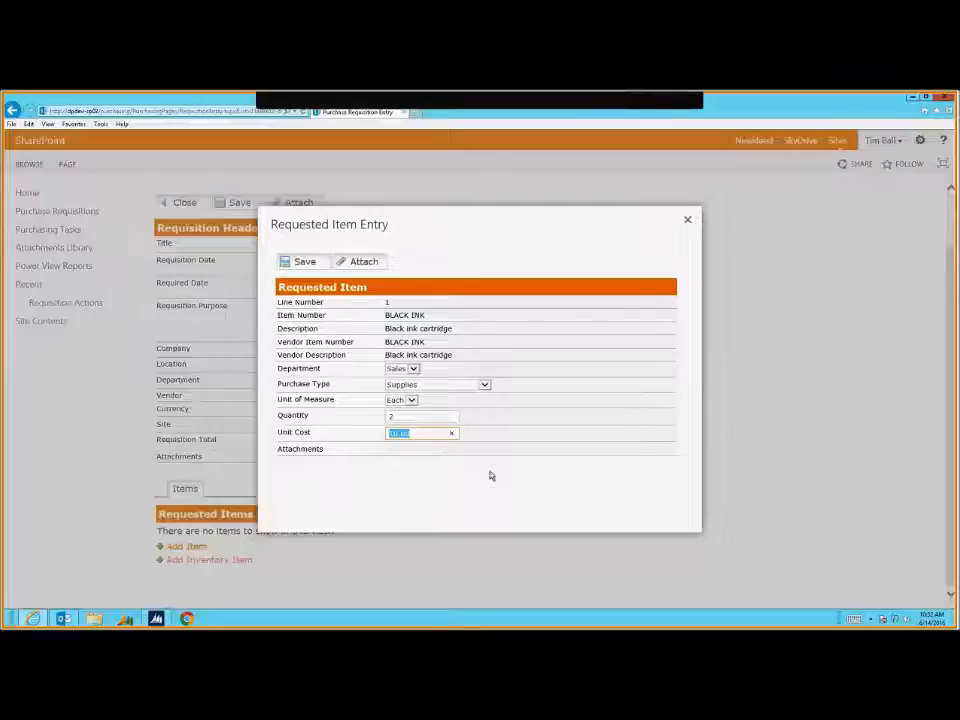
click(312, 264)
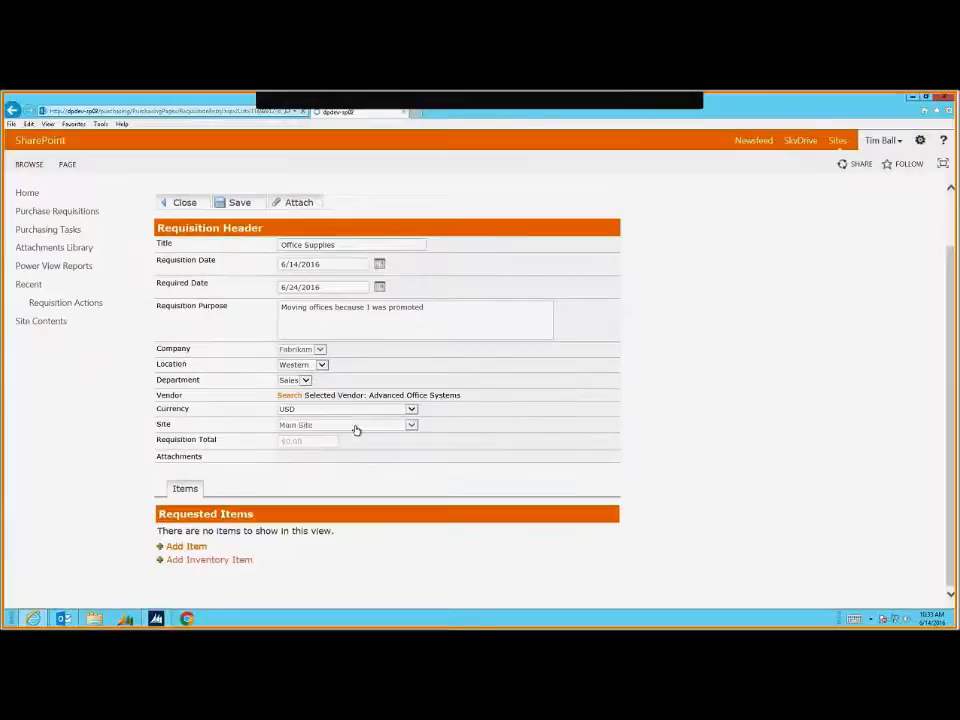
click(180, 547)
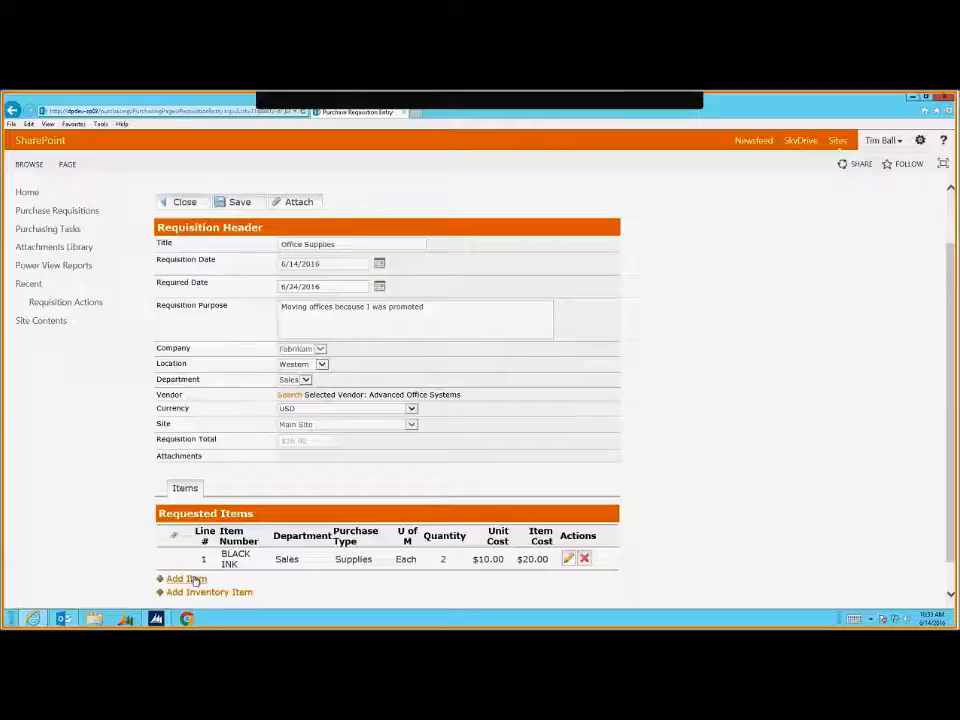
click(195, 580)
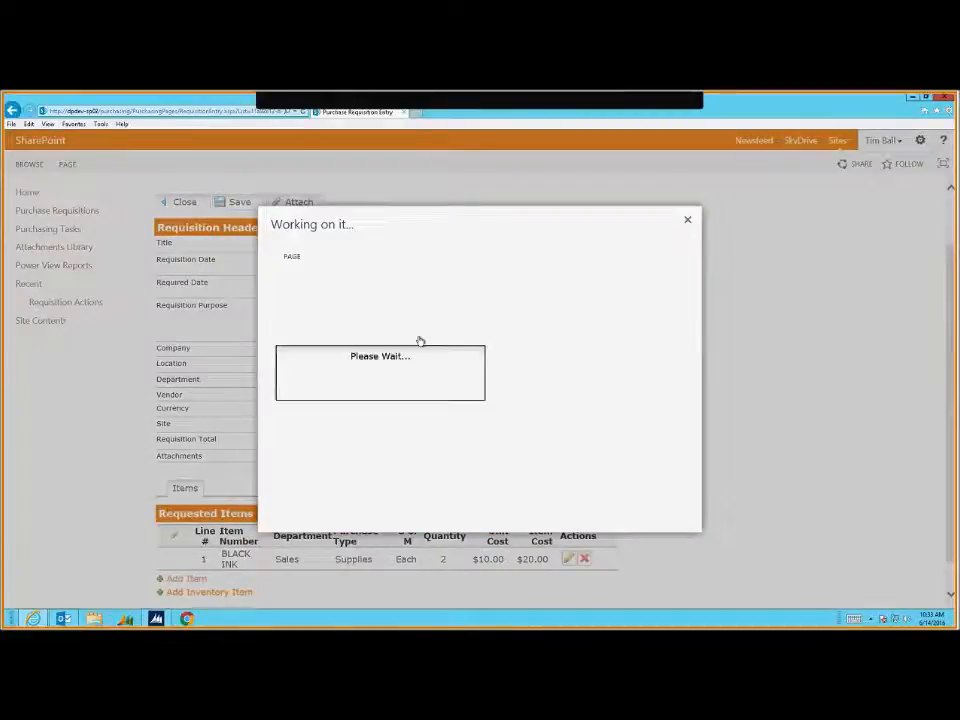
Enter item TABLET with description iPAD and purchase type Mobile Phone
text(TABLET)
key(Tab)
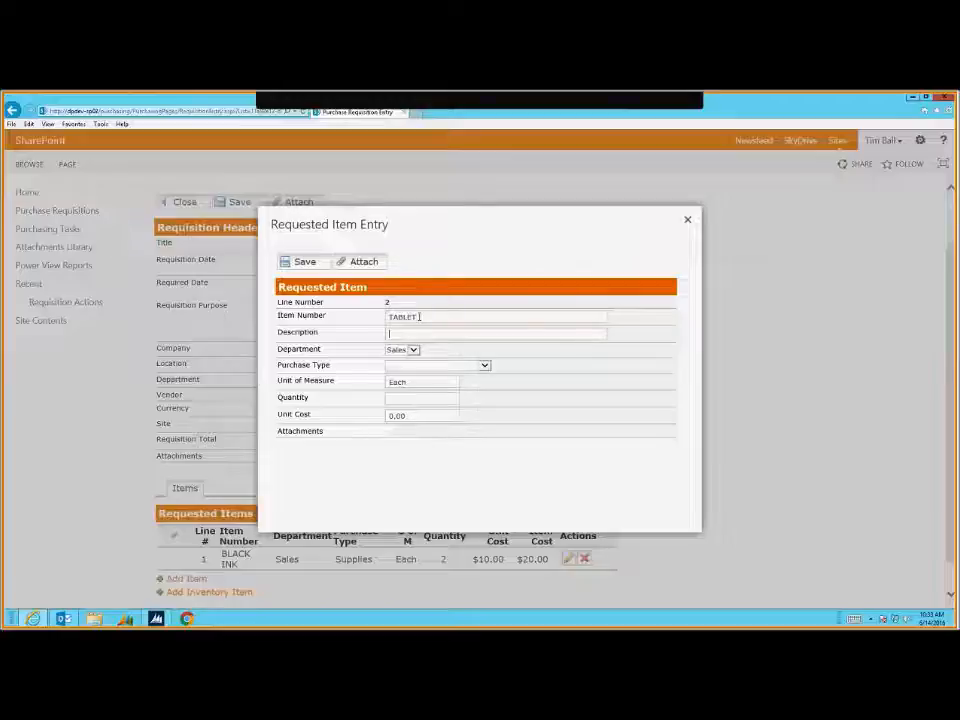
text(iPAD)
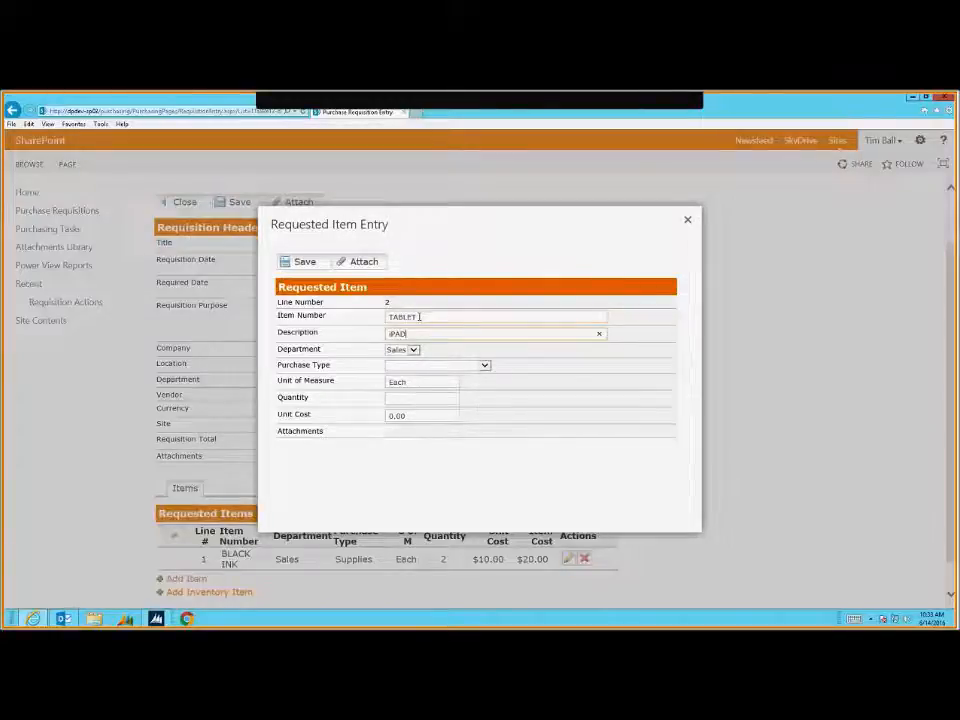
key(Tab)
key(Tab)
click(412, 367)
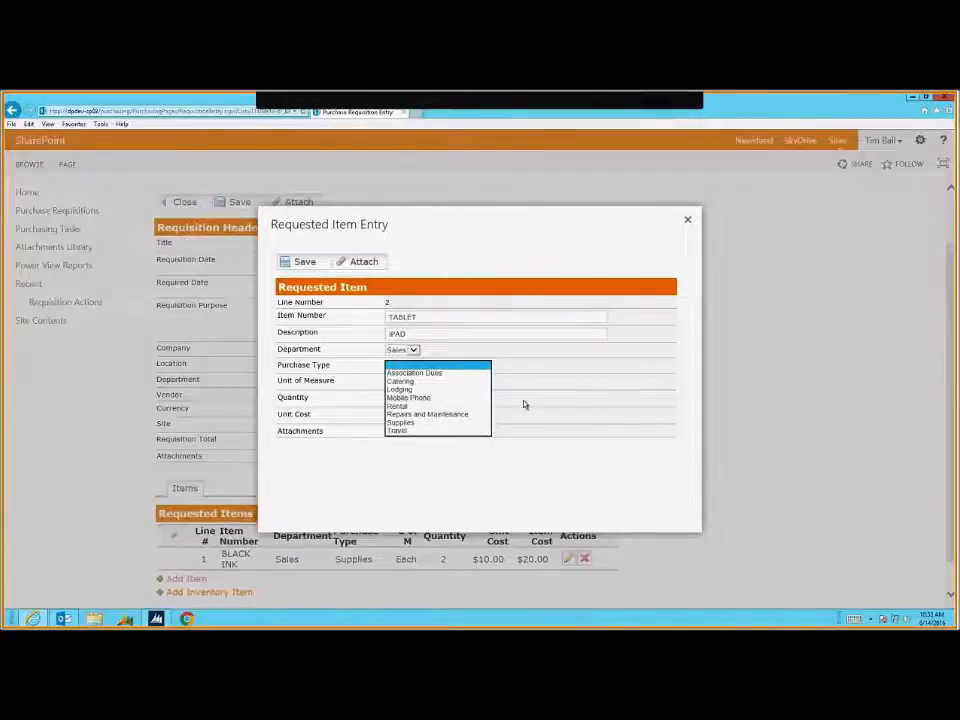
click(455, 417)
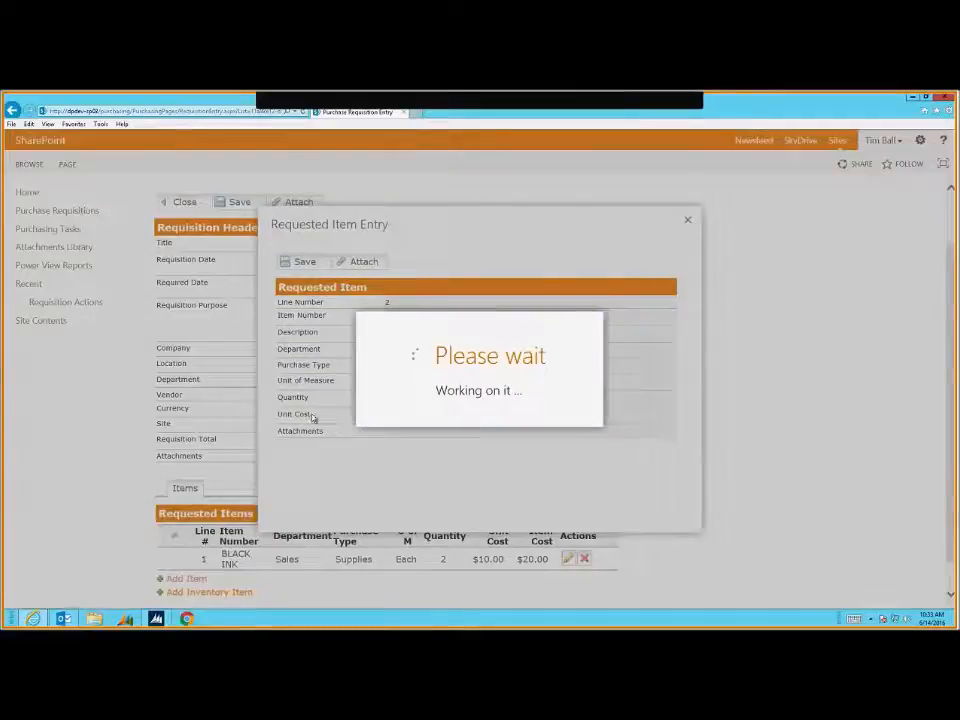
drag(284, 378, 381, 389)
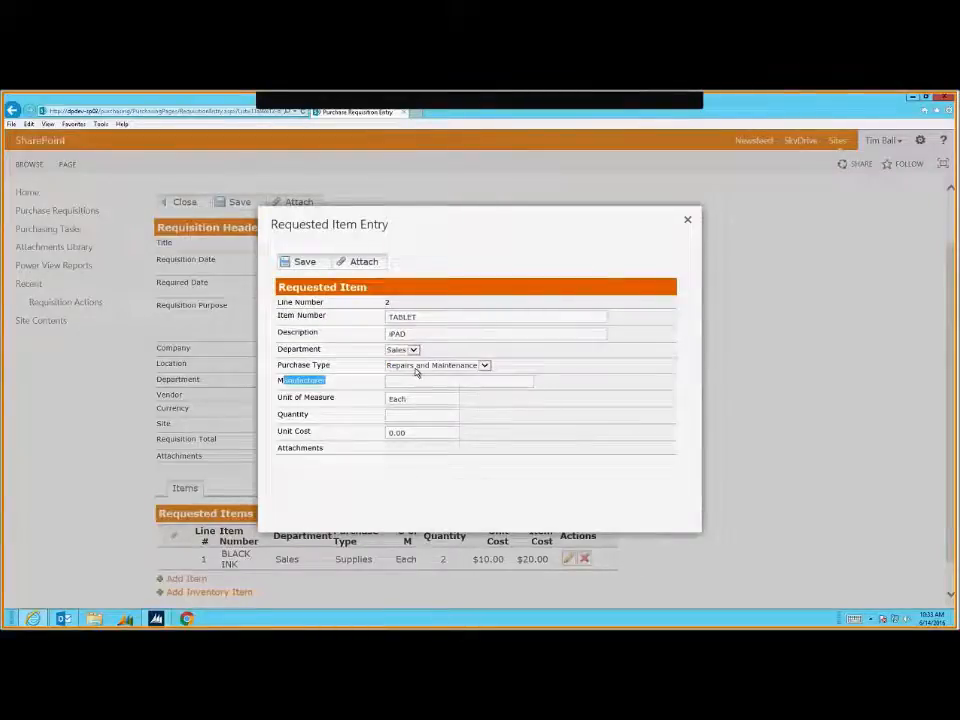
click(416, 368)
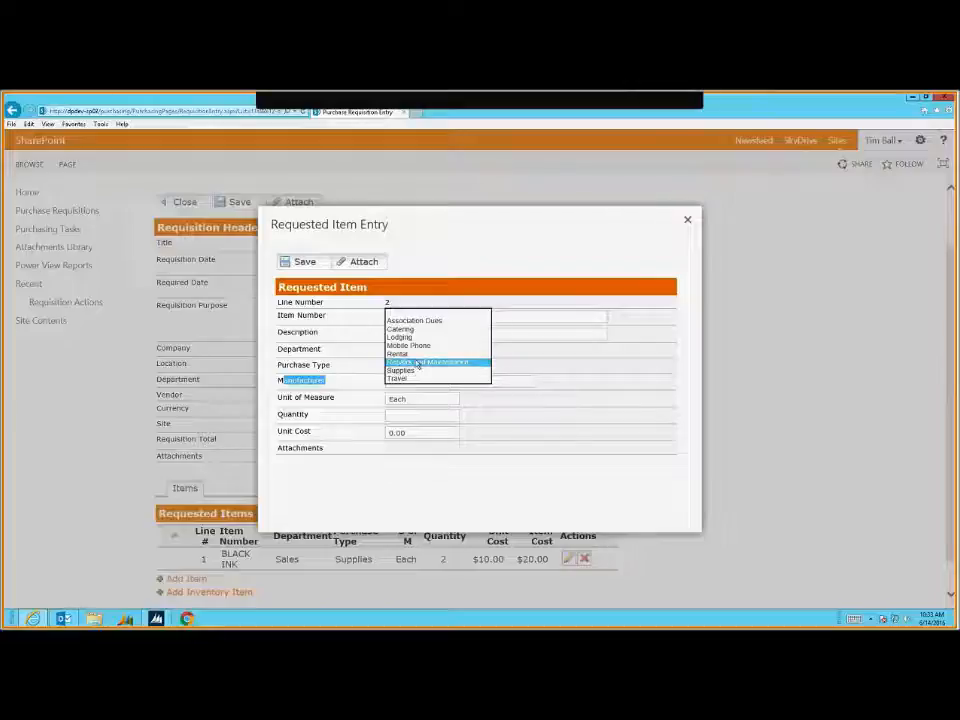
click(415, 346)
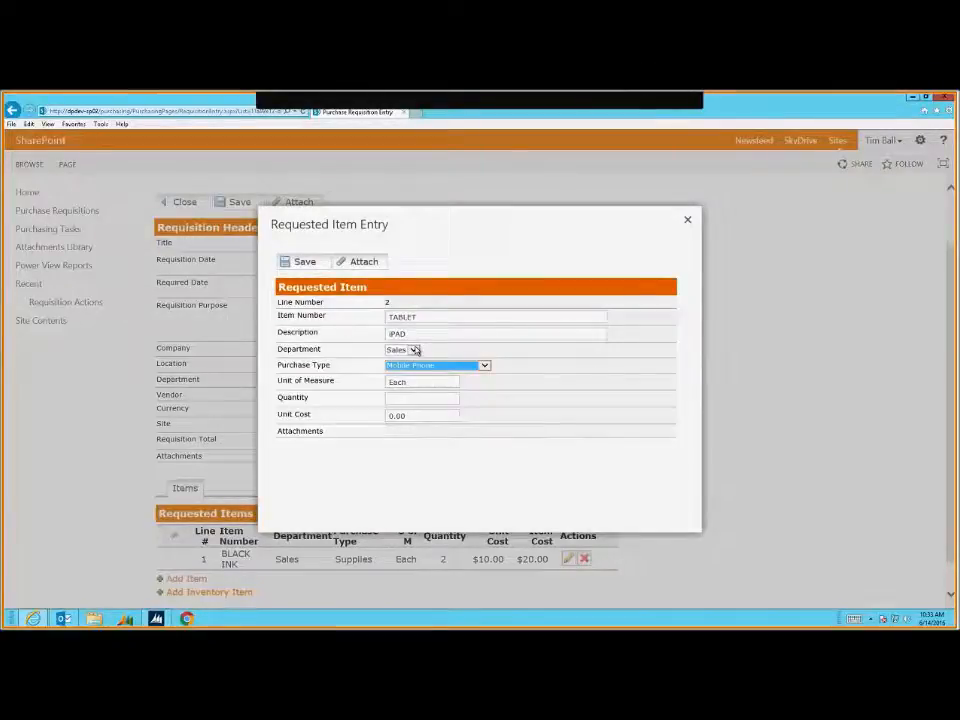
Set the TABLET quantity to 2 and unit cost to 250.00, and save the line
click(397, 397)
text(2)
key(Tab)
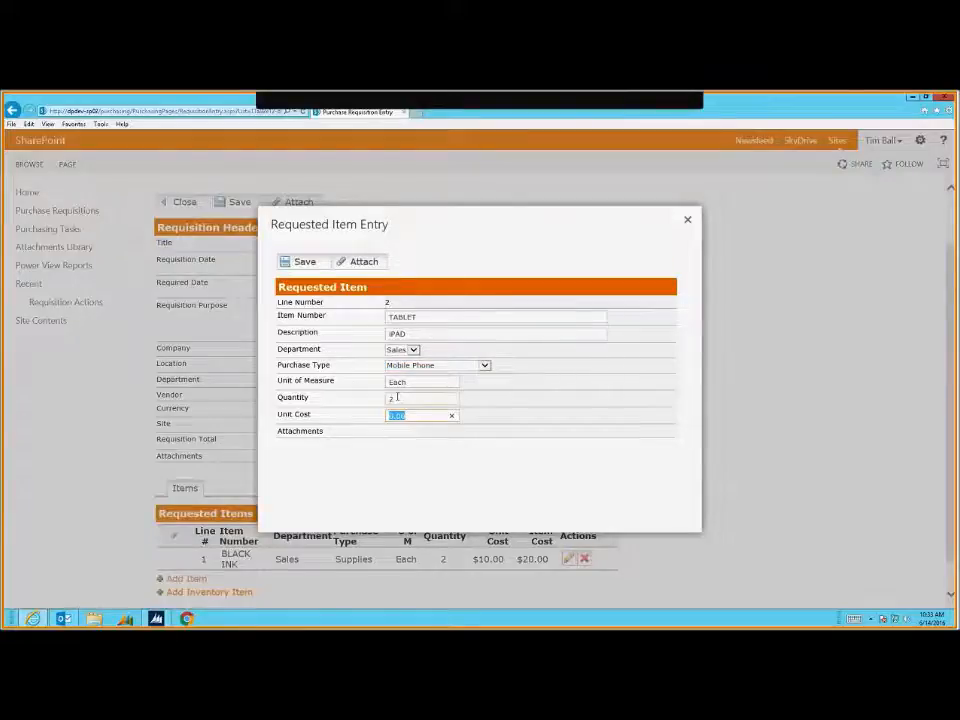
text(20)
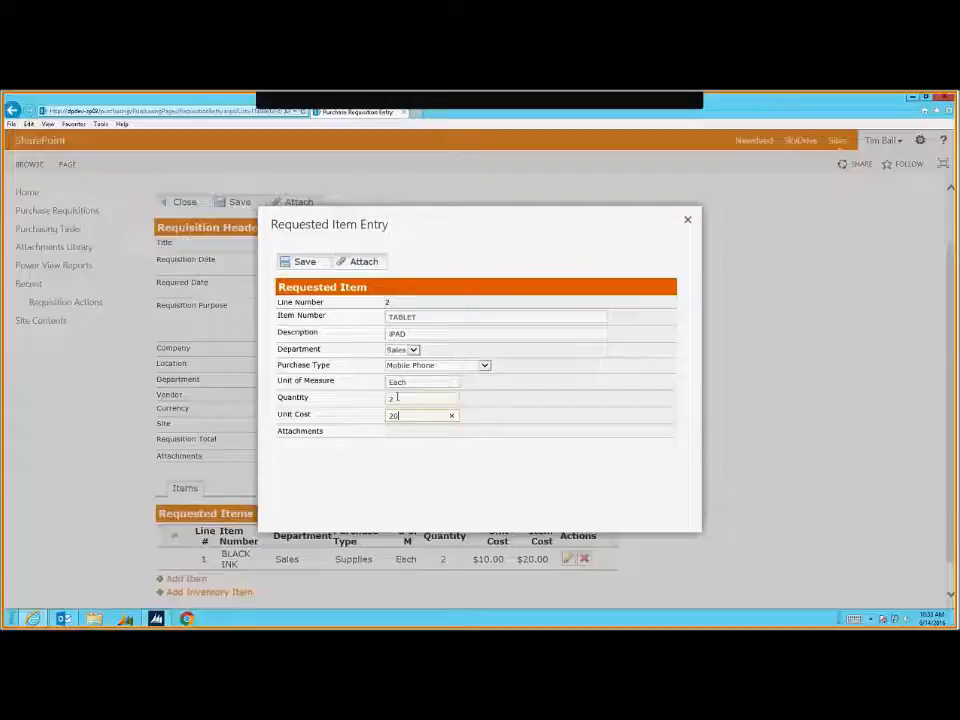
text(0.00)
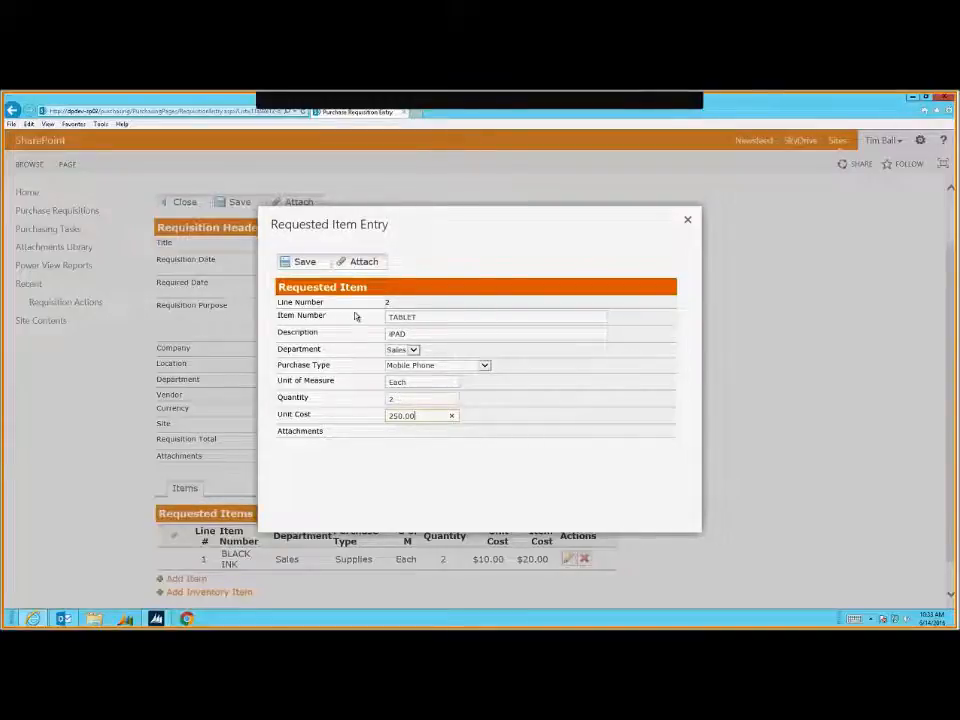
click(302, 263)
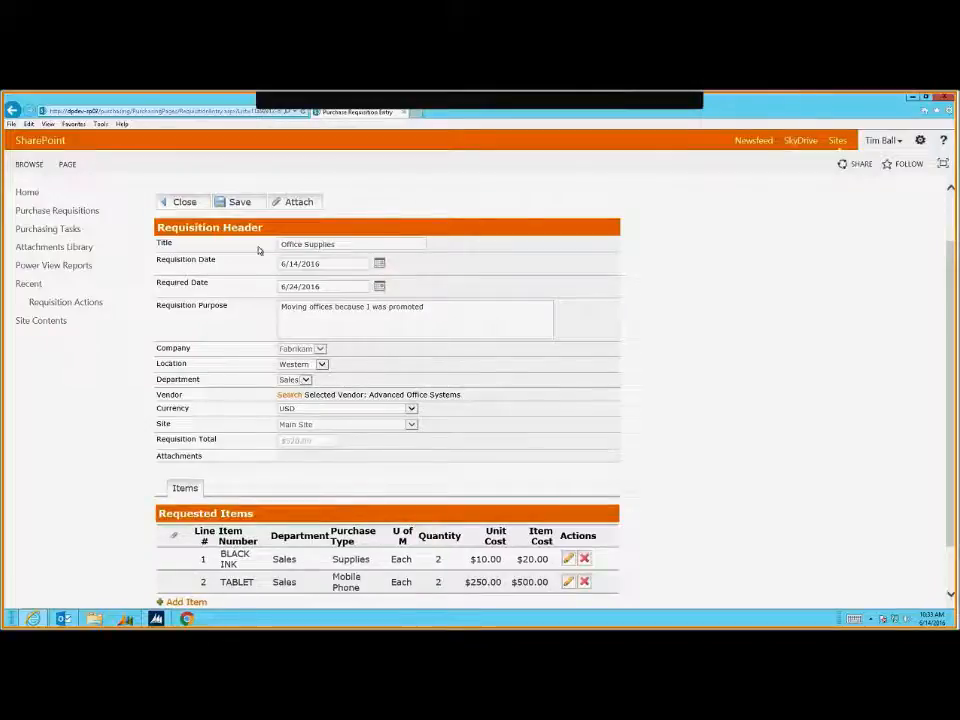
Save the requisition with both item lines totalling $520.00, then show the desktop
scroll(500, 575, down, 1)
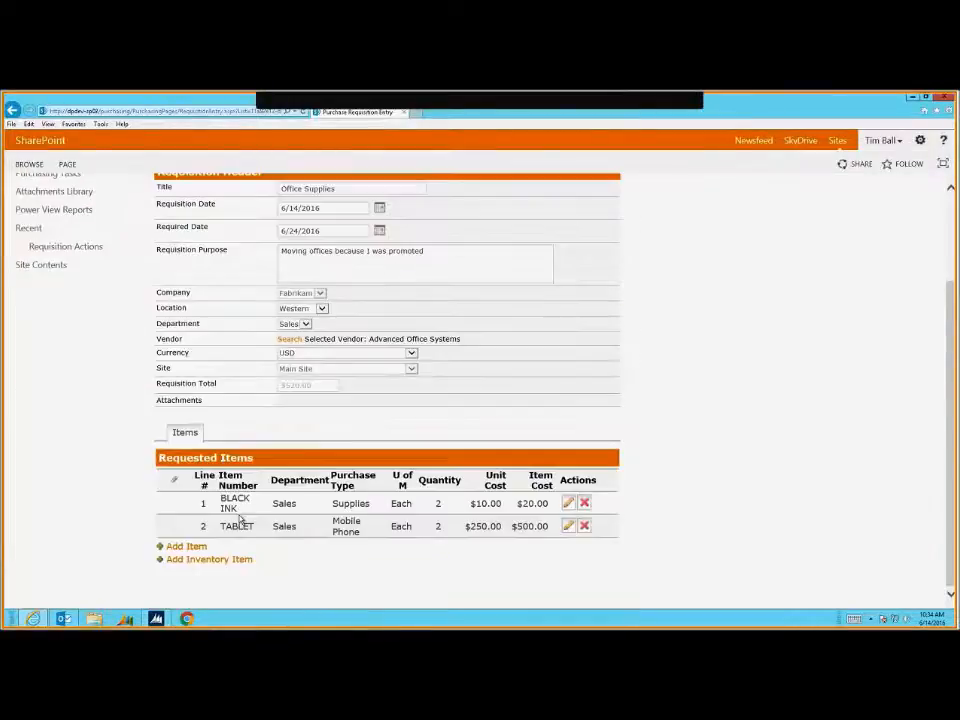
scroll(240, 518, up, 2)
click(237, 267)
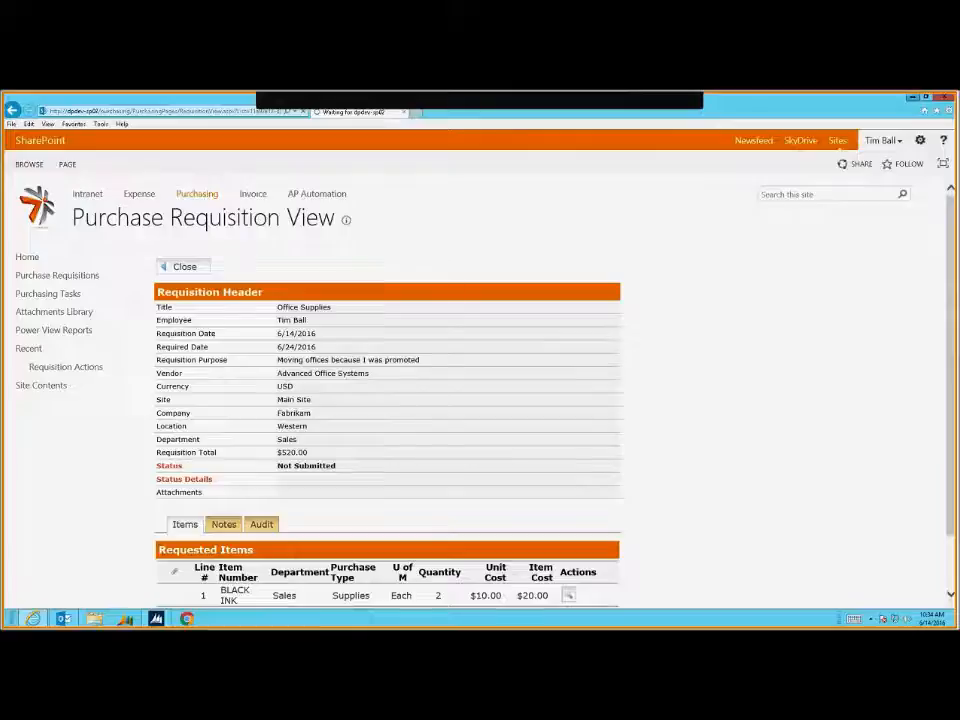
key(super+d)
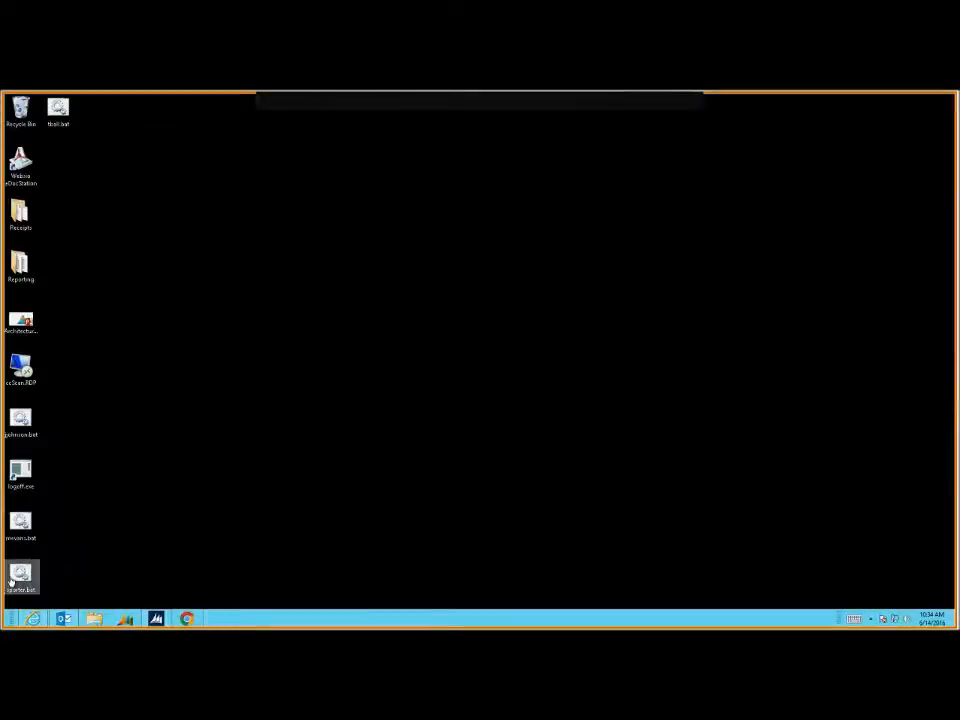
Relaunch the browser as the approving user via the runas batch file and open Purchasing
double_click(20, 576)
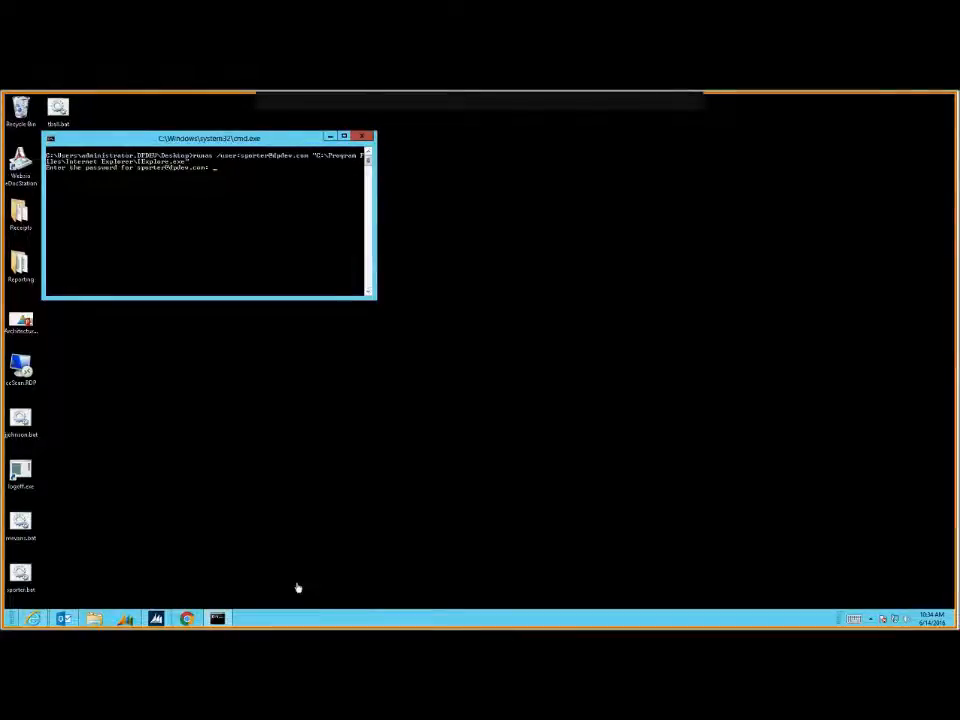
key(Return)
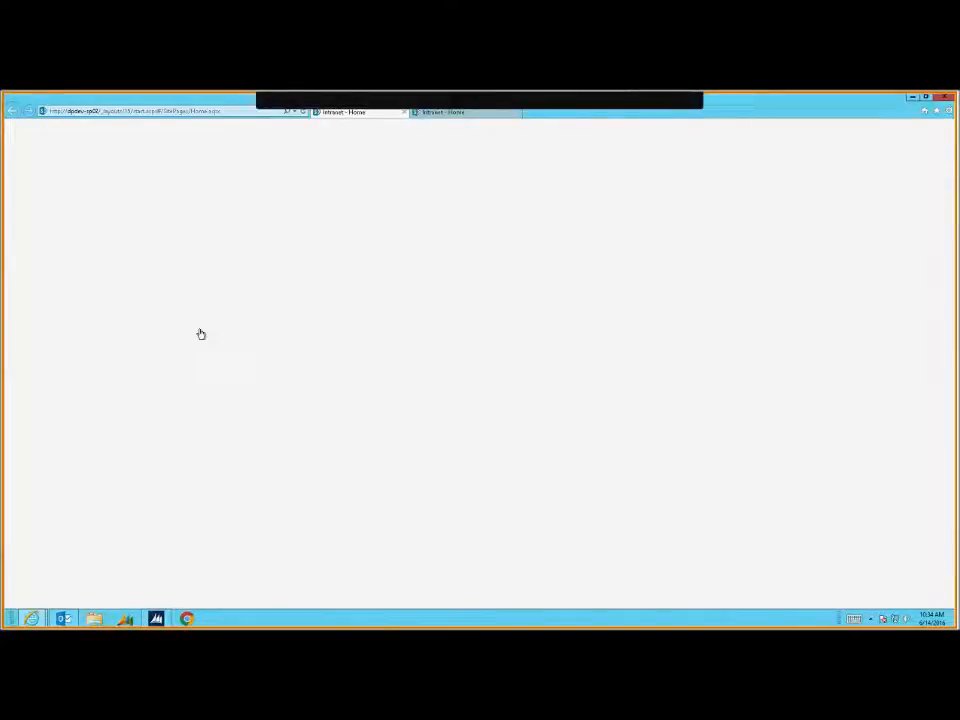
click(226, 240)
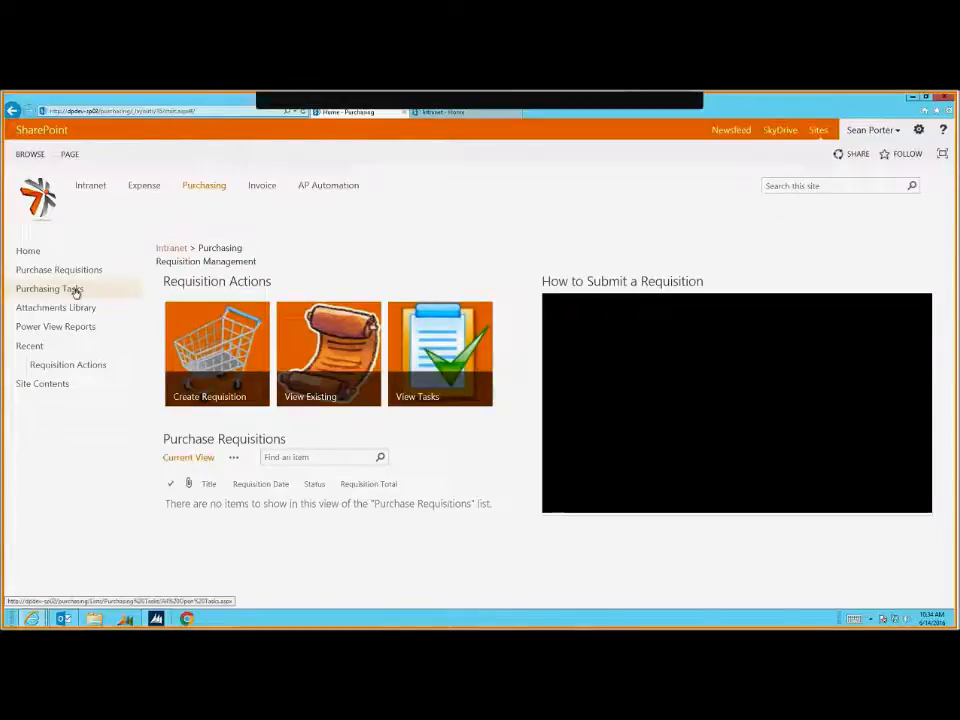
Approve both 6/14/2016 Manager approval tasks from the Purchasing Tasks list
click(75, 290)
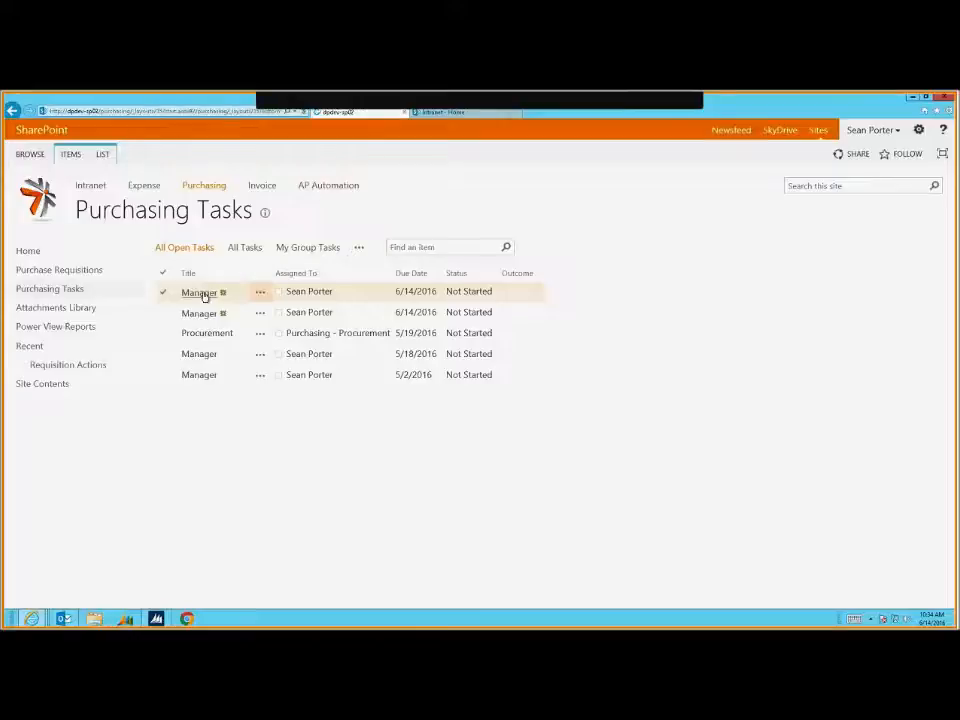
click(199, 292)
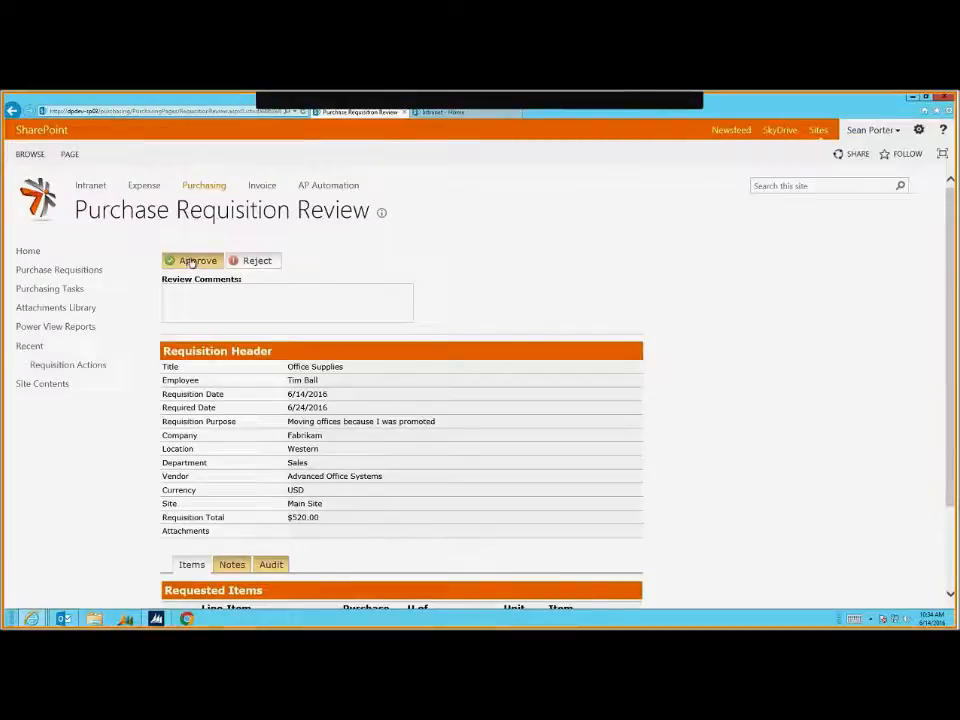
click(191, 261)
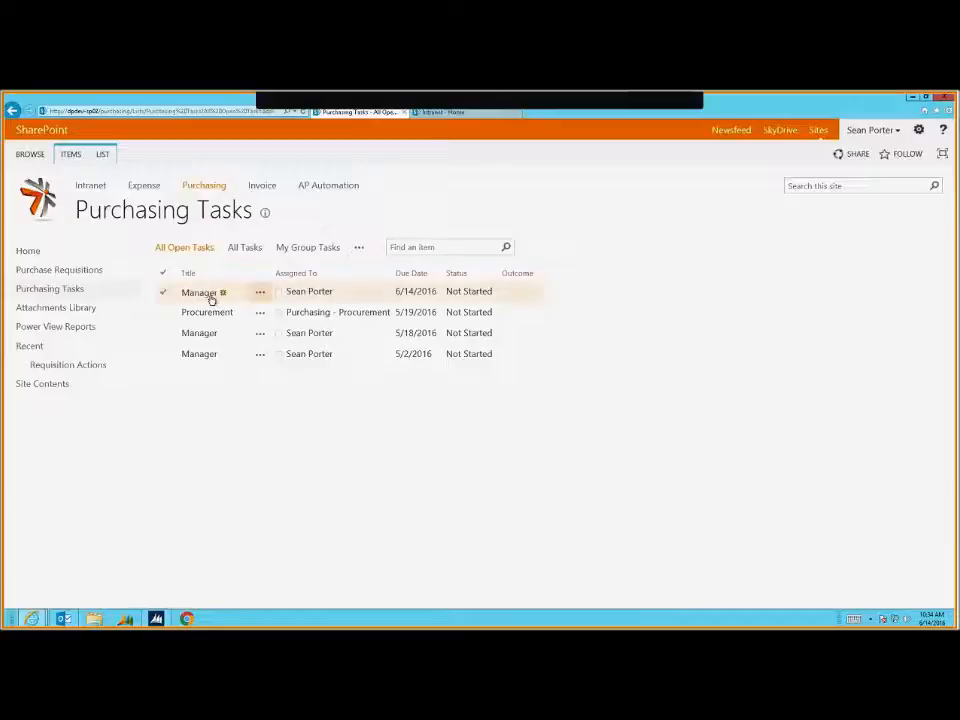
click(208, 294)
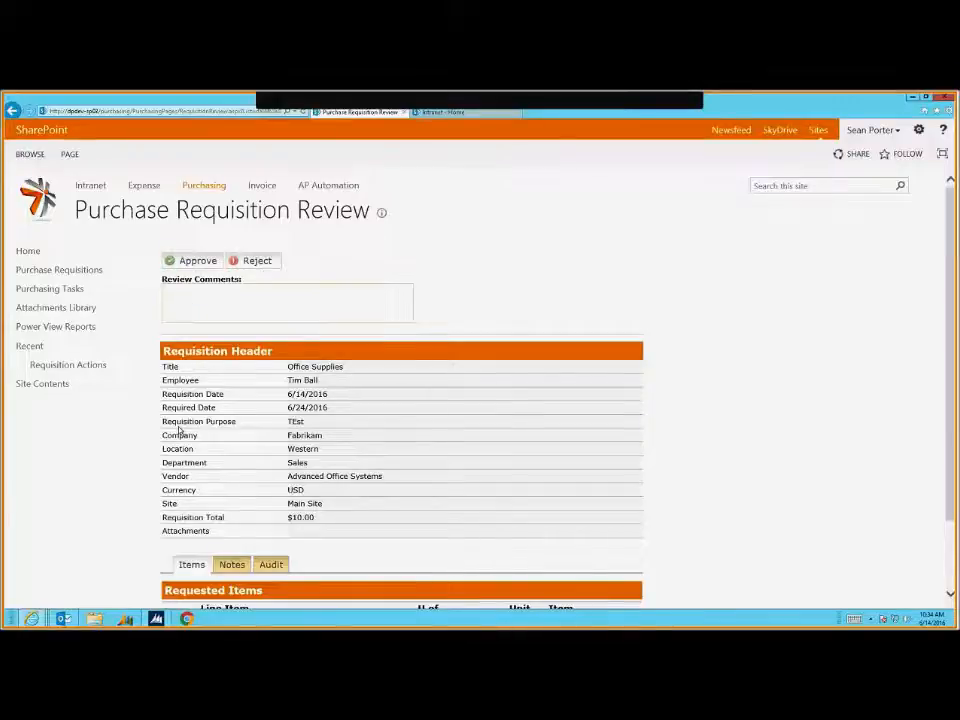
click(50, 288)
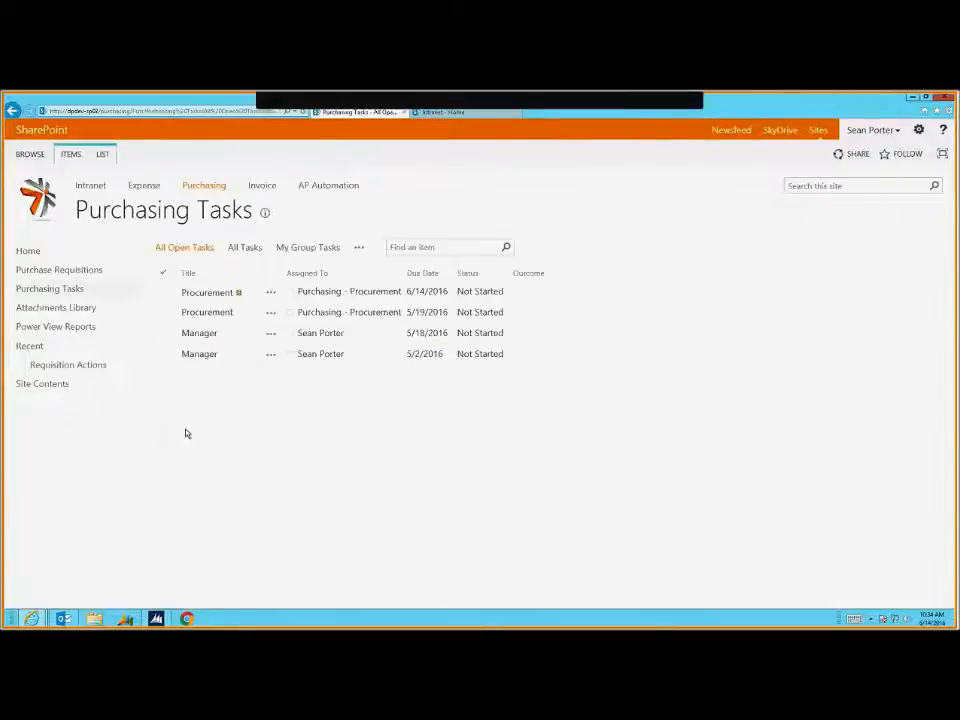
Review and approve the Office Supplies requisition's Procurement task, then close the browser
click(210, 293)
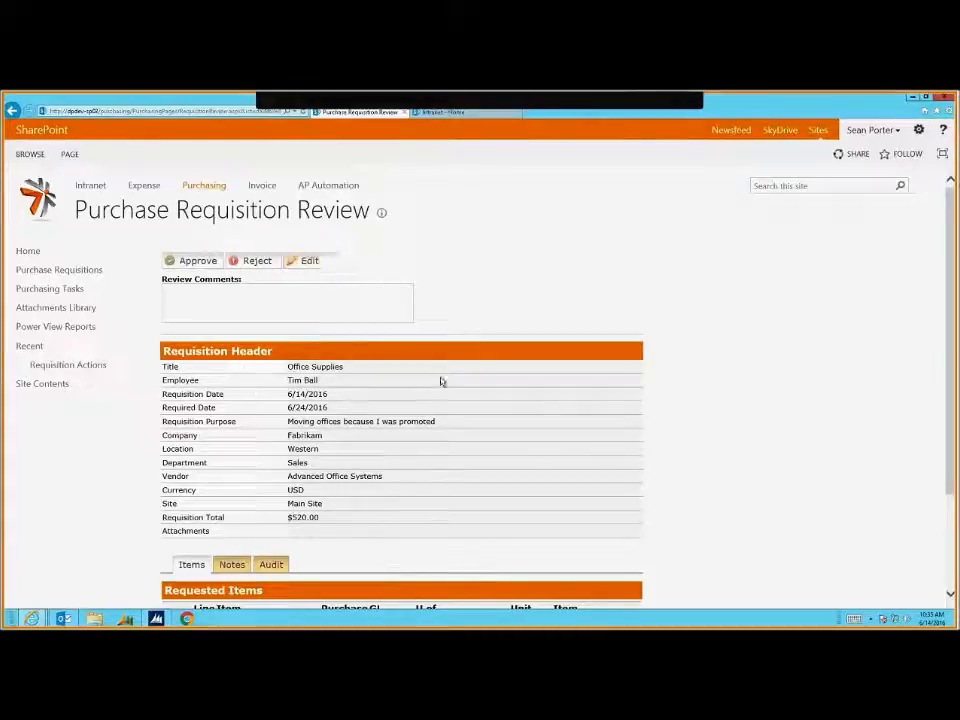
scroll(437, 394, down, 3)
drag(370, 487, 387, 557)
click(387, 557)
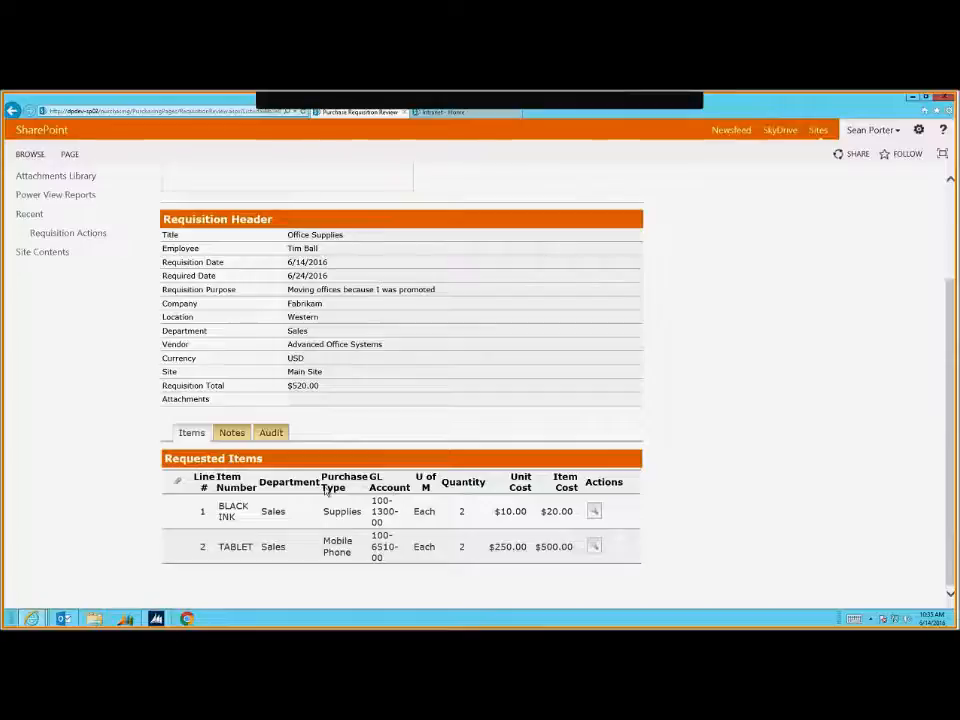
scroll(286, 370, up, 3)
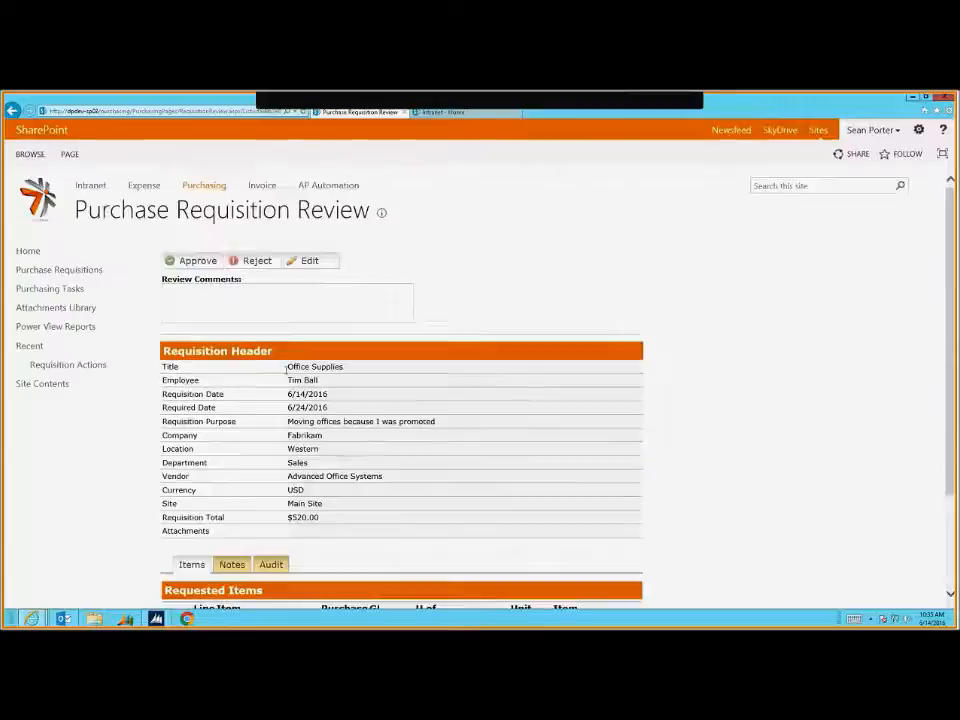
click(203, 291)
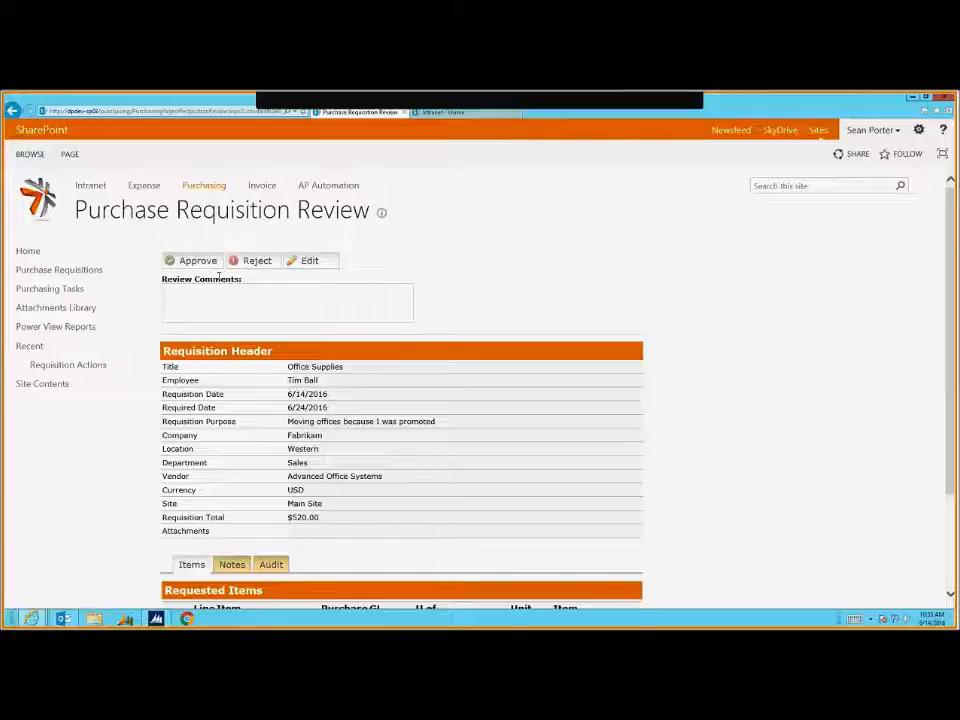
click(197, 260)
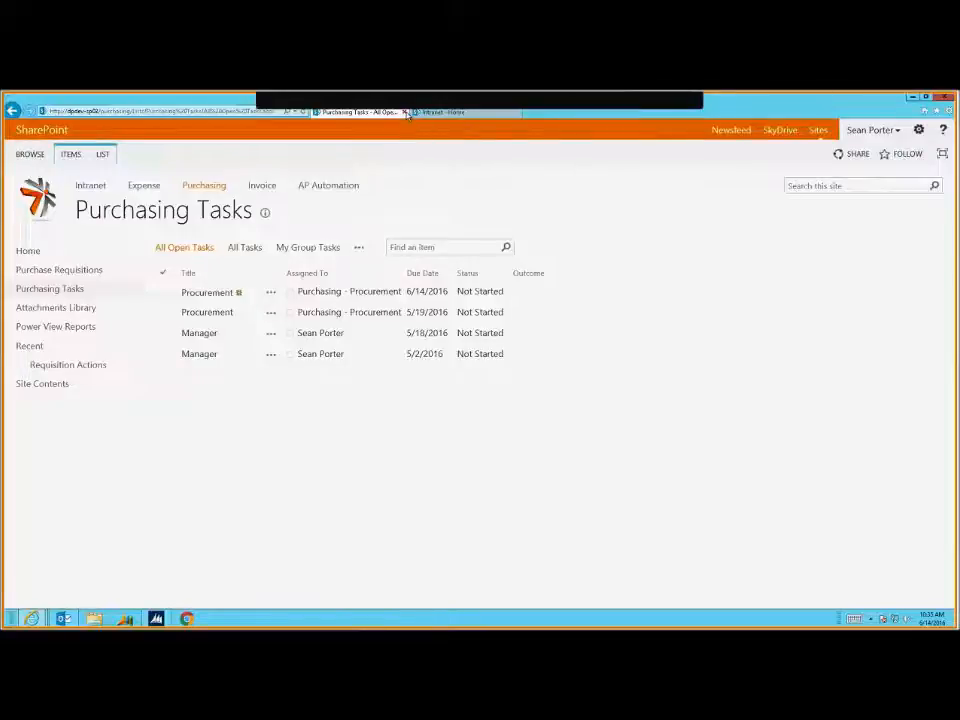
click(404, 112)
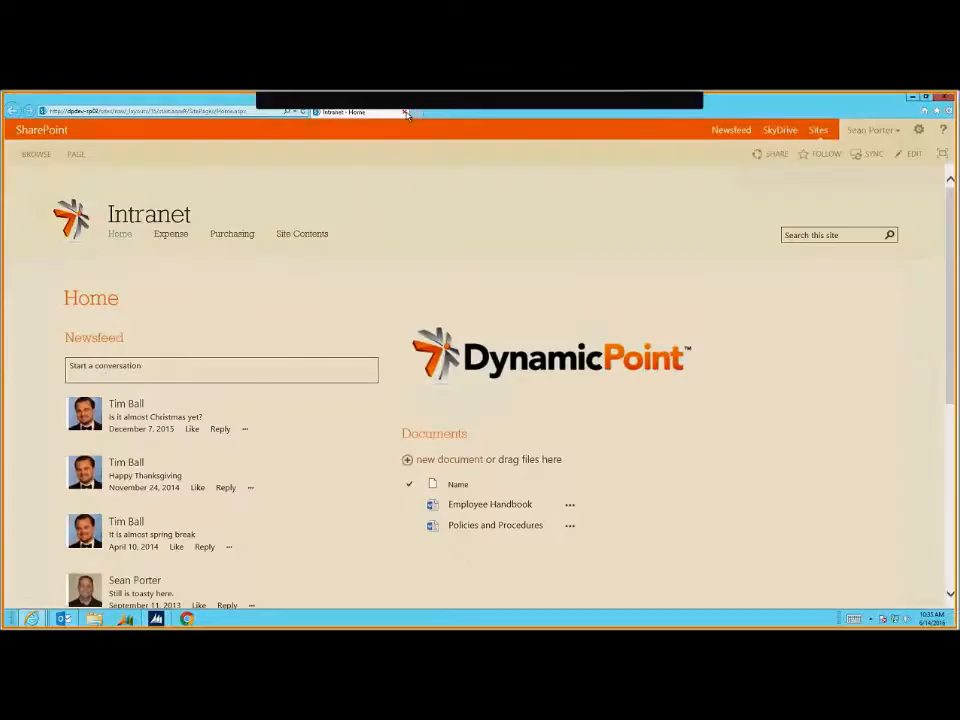
click(406, 114)
Restore the Purchase Requisition View, select its new purchase order number, and switch to Dynamics GP
mouse_move(33, 617)
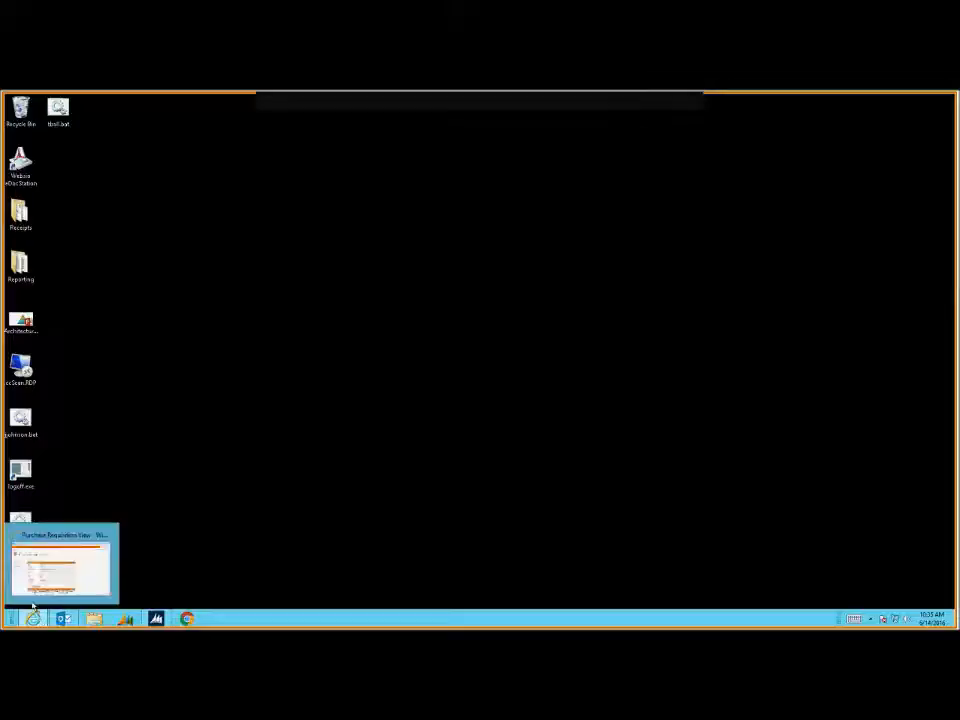
click(83, 542)
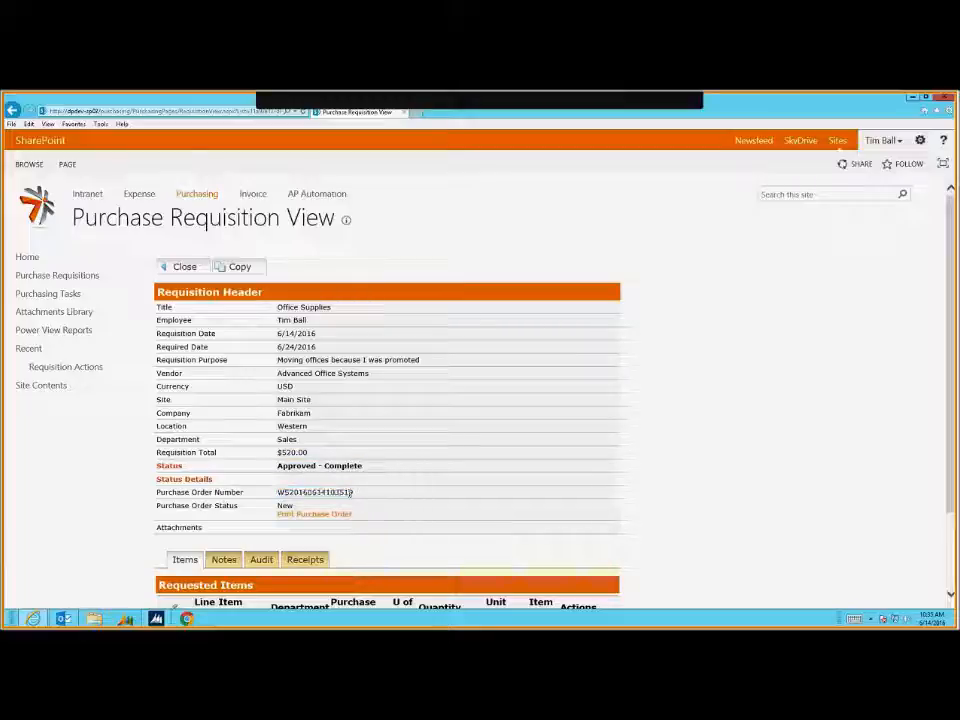
drag(321, 492, 273, 500)
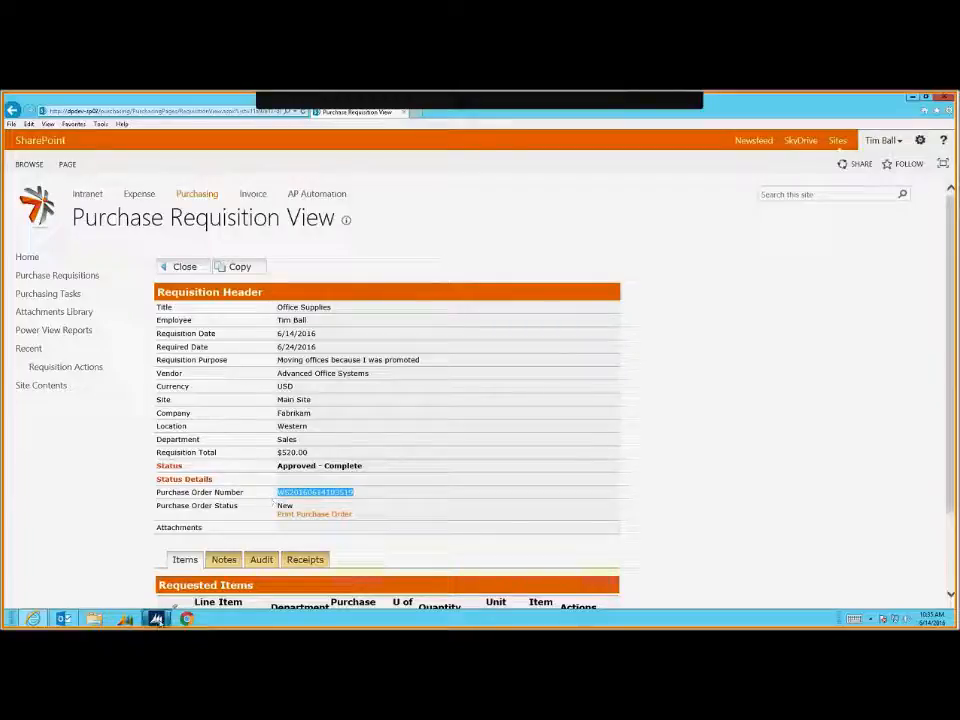
mouse_move(158, 621)
click(152, 565)
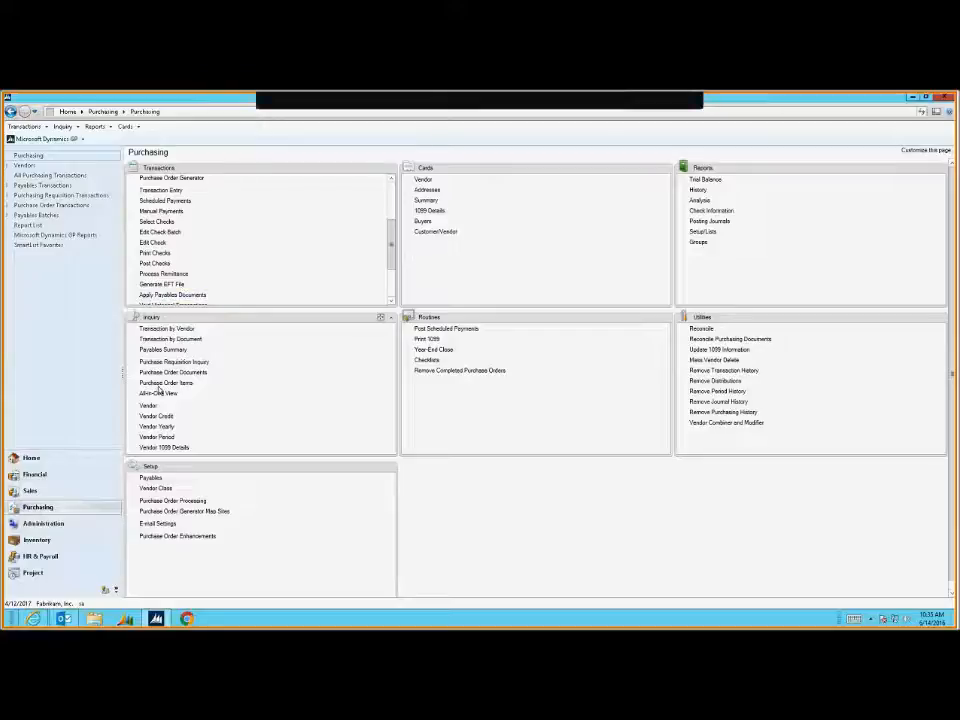
Bring up the Advanced Office Systems purchase order and select its TABLET line
drag(161, 211, 210, 240)
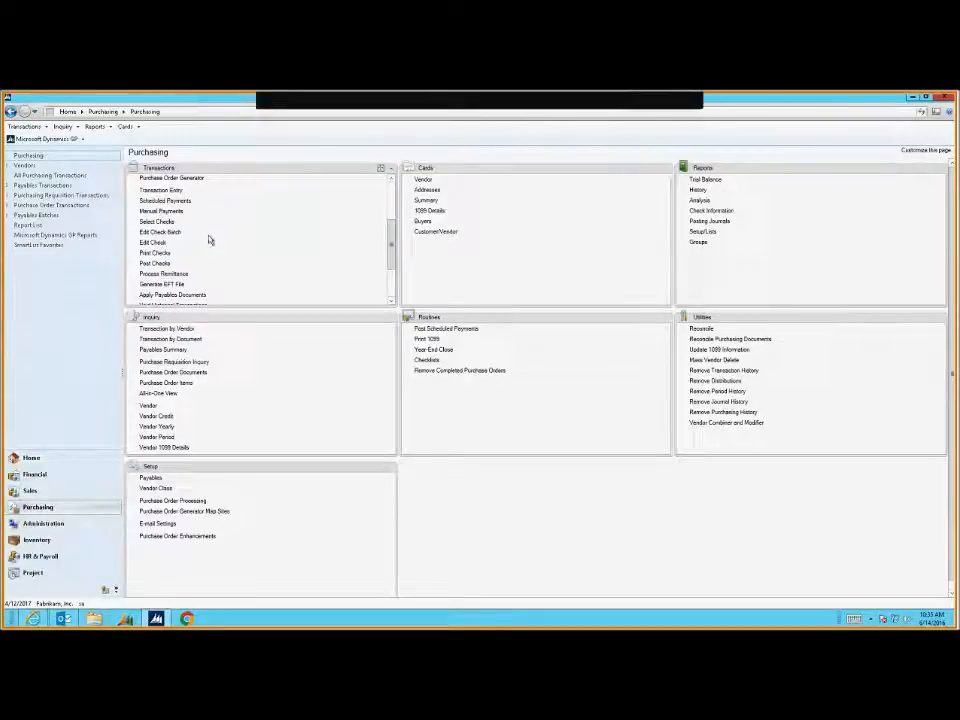
drag(392, 242, 394, 267)
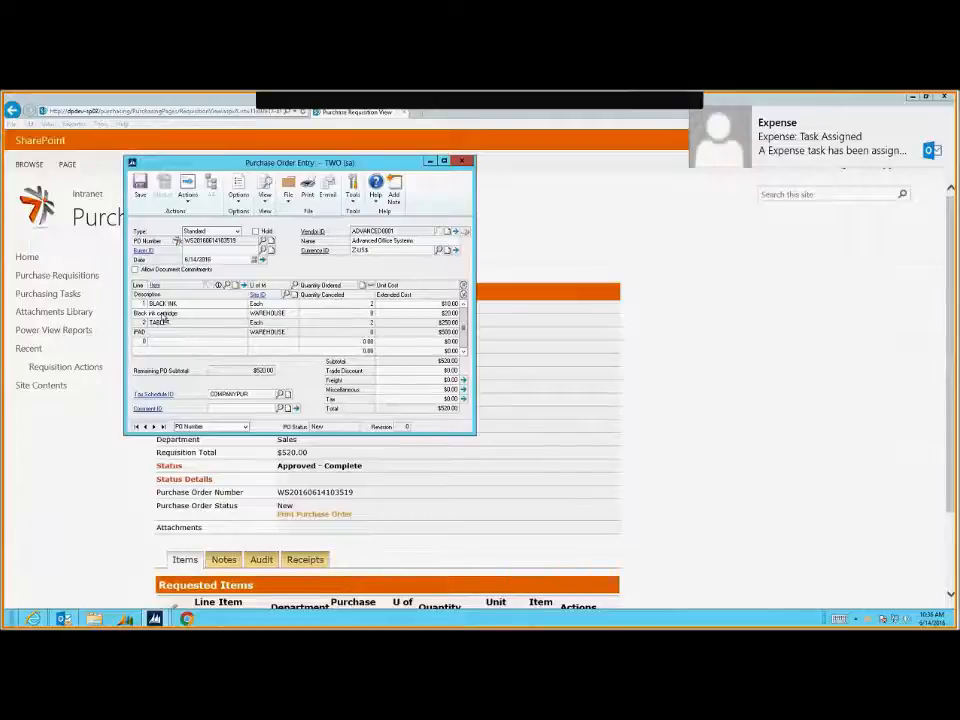
click(160, 321)
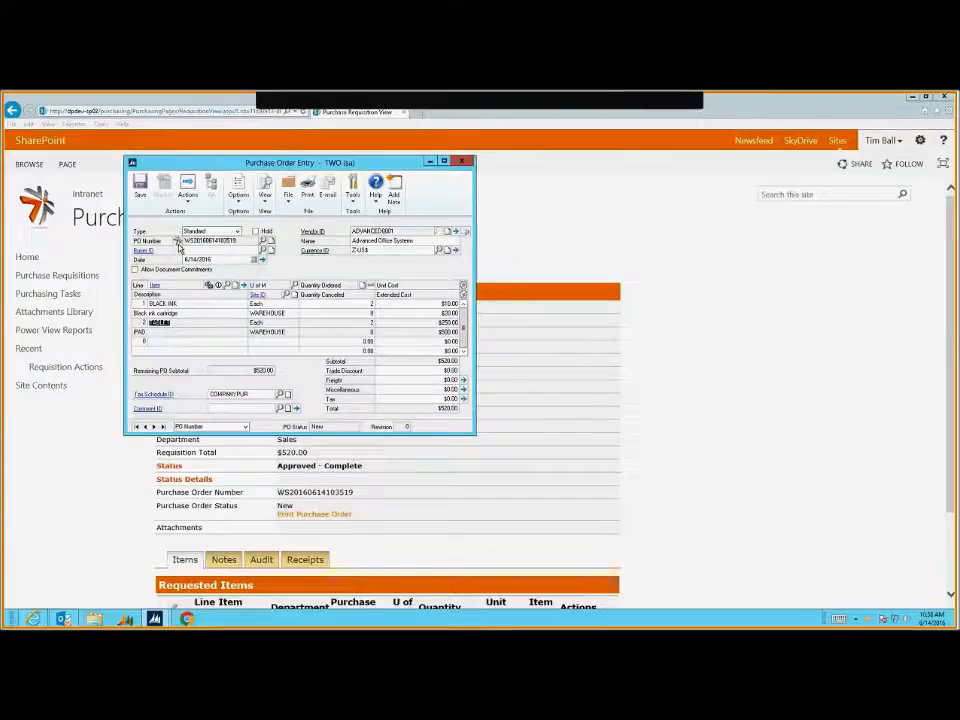
Print the purchase order to screen, then close the report and the Purchase Order Entry window
drag(251, 166, 553, 189)
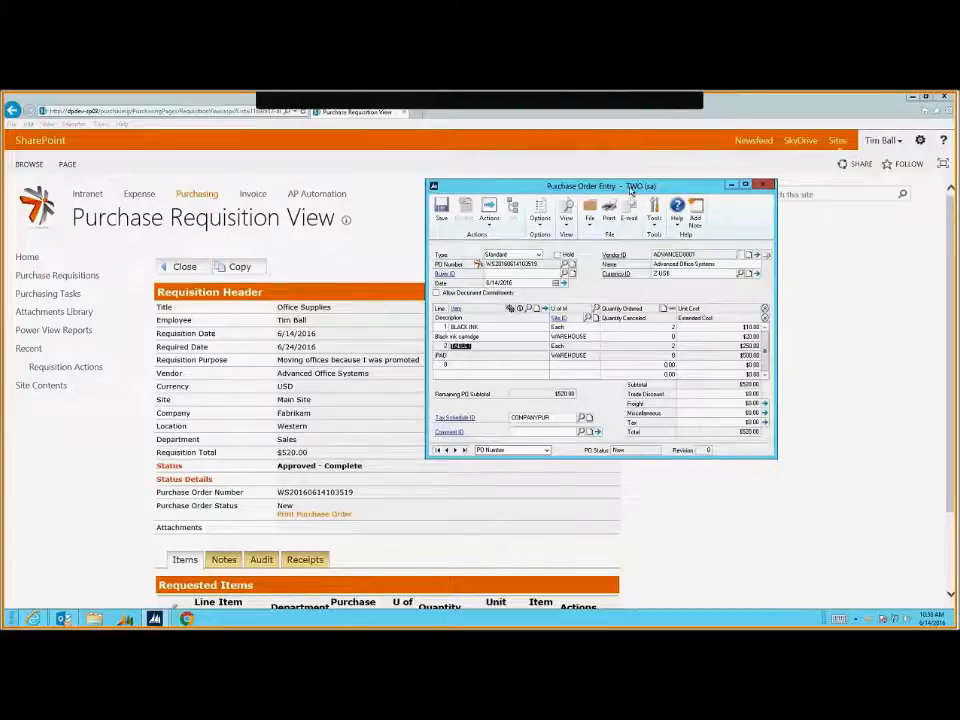
drag(630, 187, 646, 187)
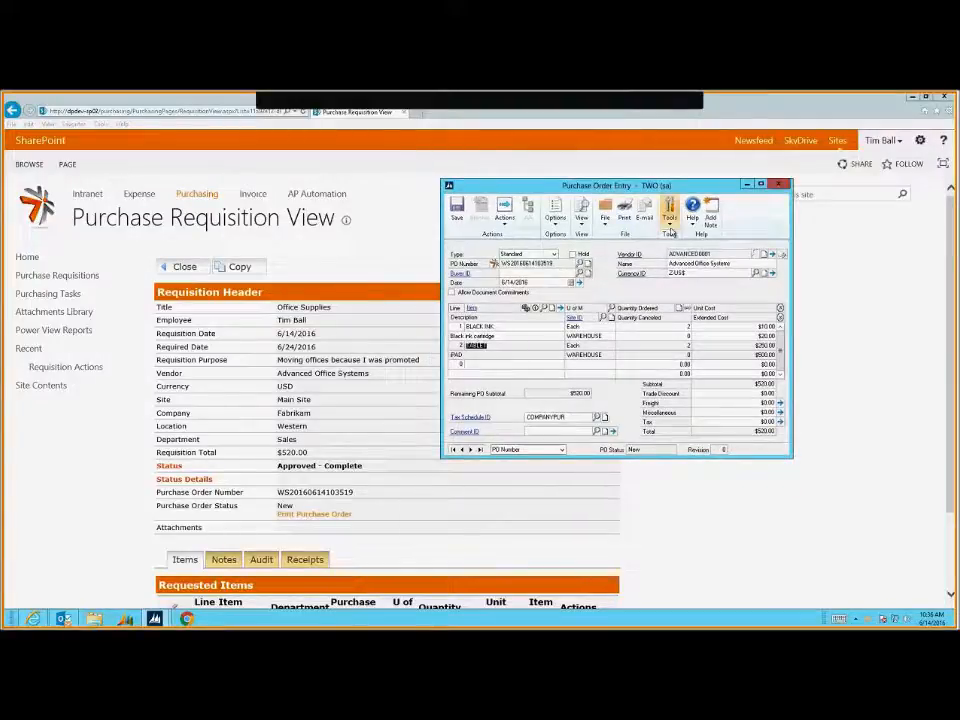
click(624, 218)
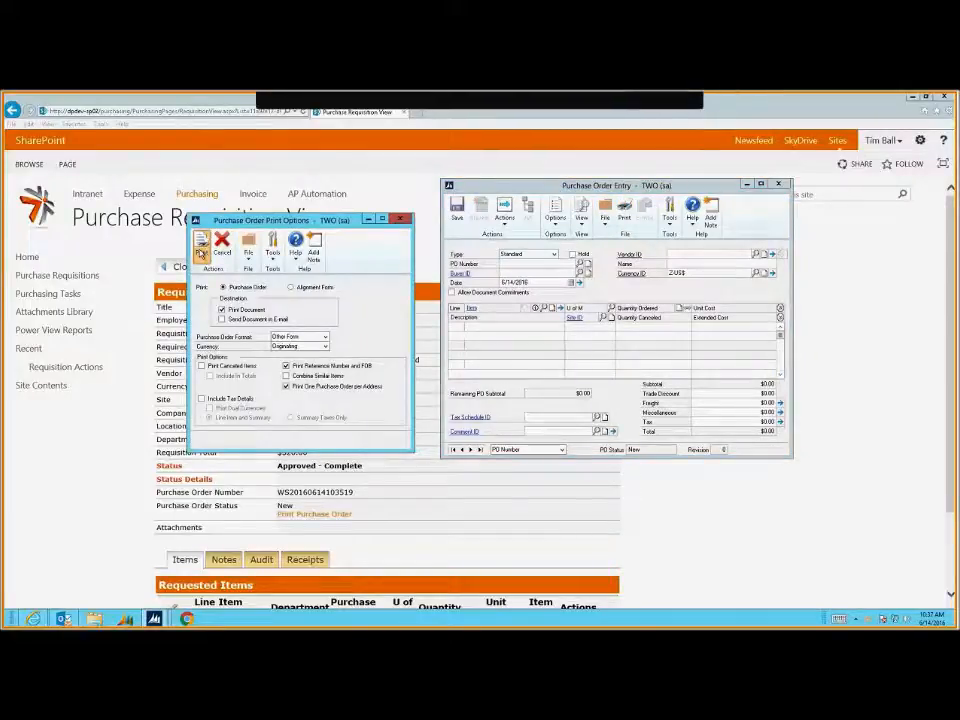
click(201, 248)
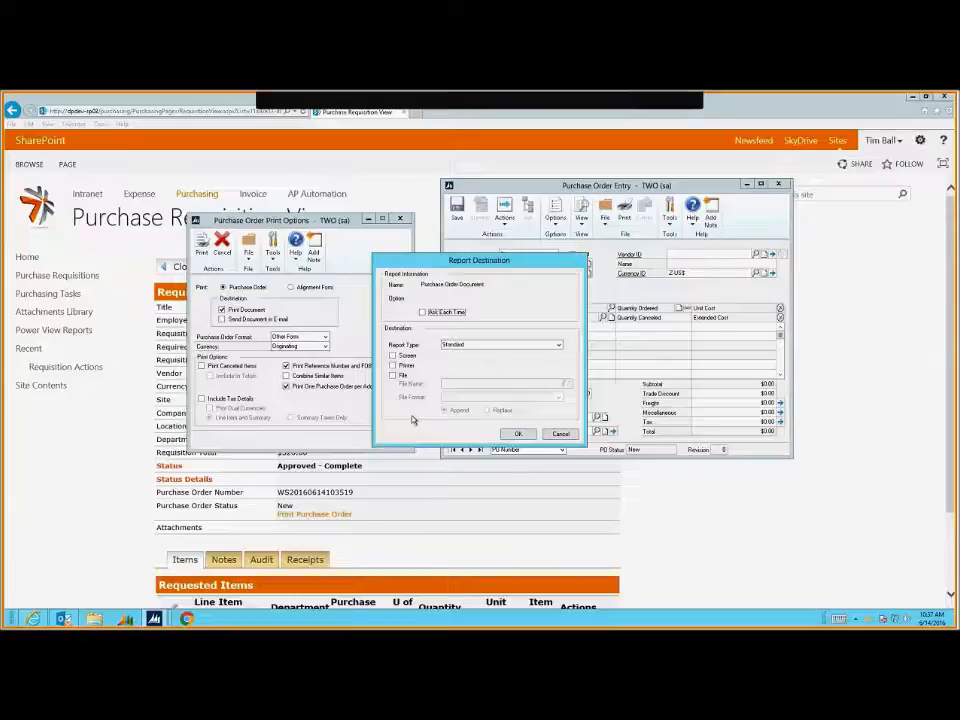
key(Return)
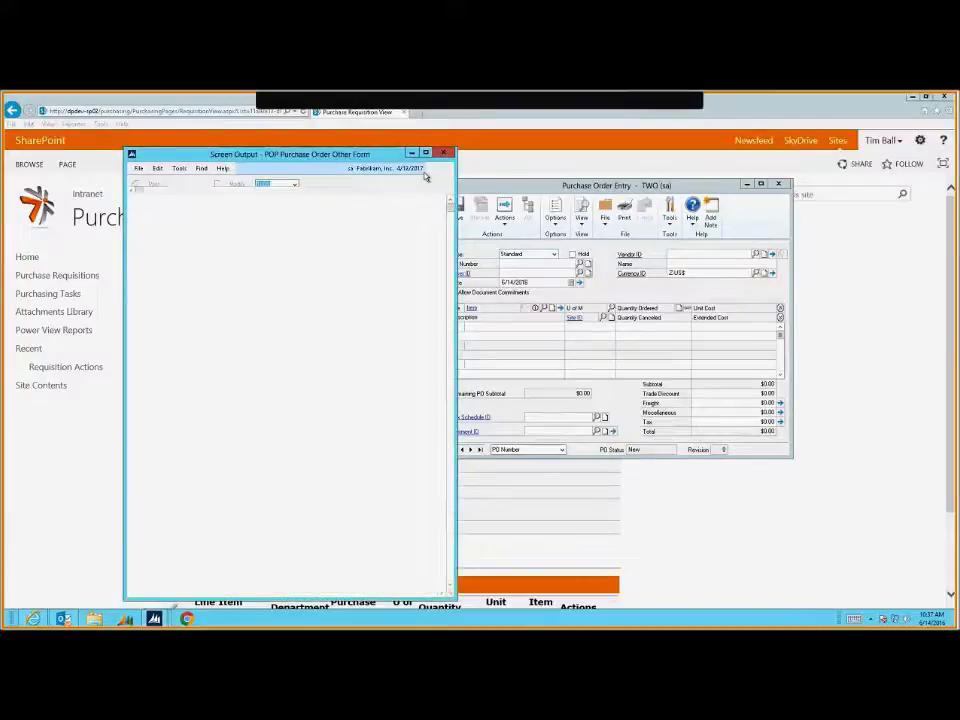
click(444, 154)
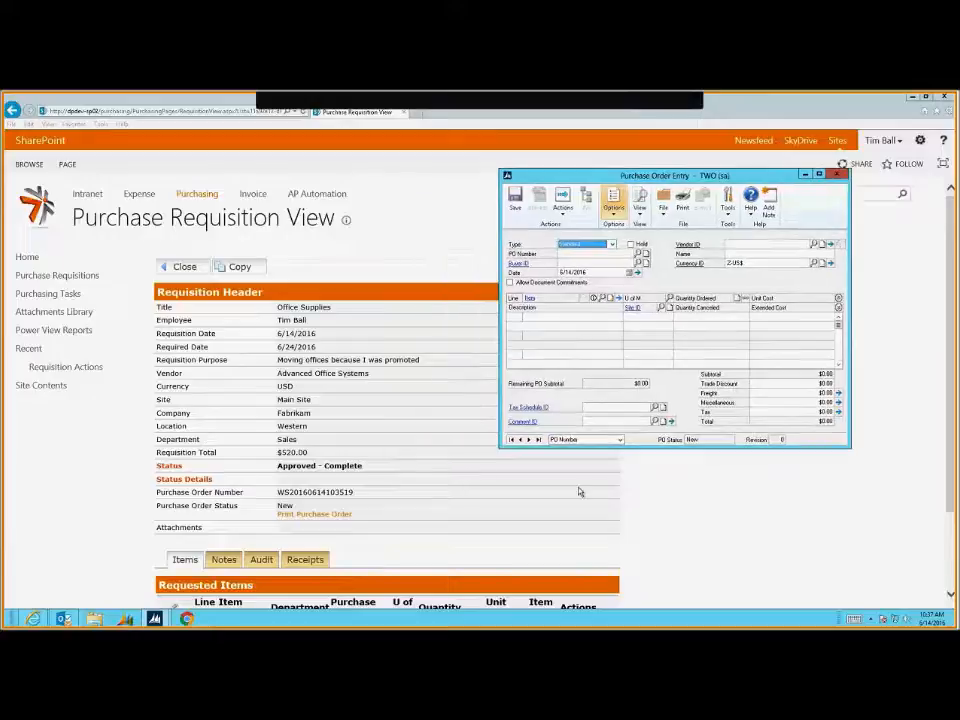
click(458, 452)
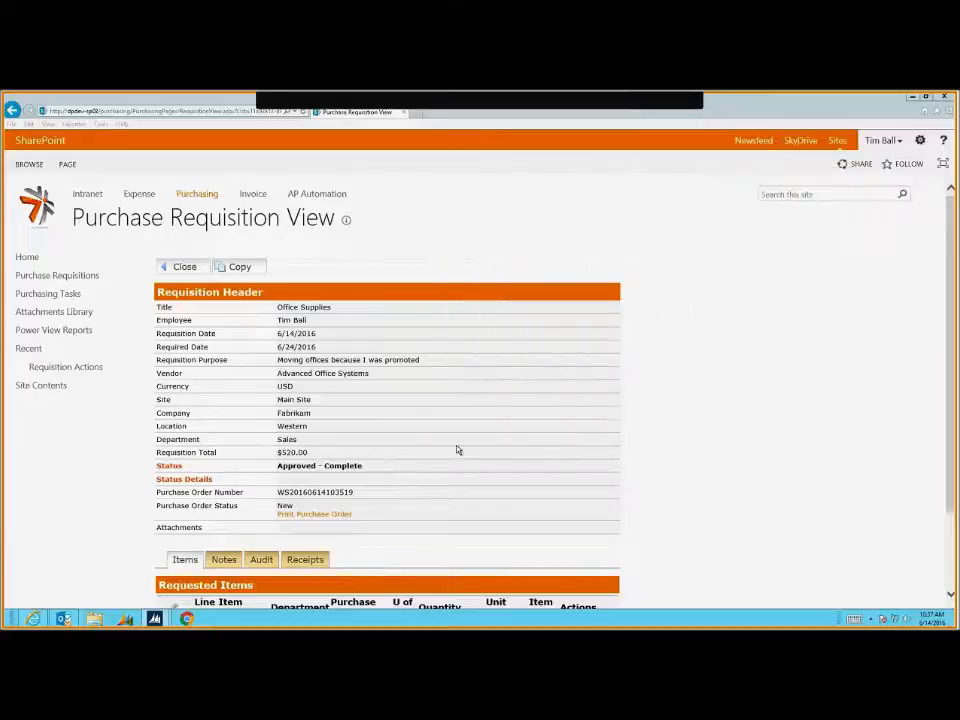
Open the Print Purchase Order report in a new browser tab and switch to it
right_click(297, 517)
click(238, 364)
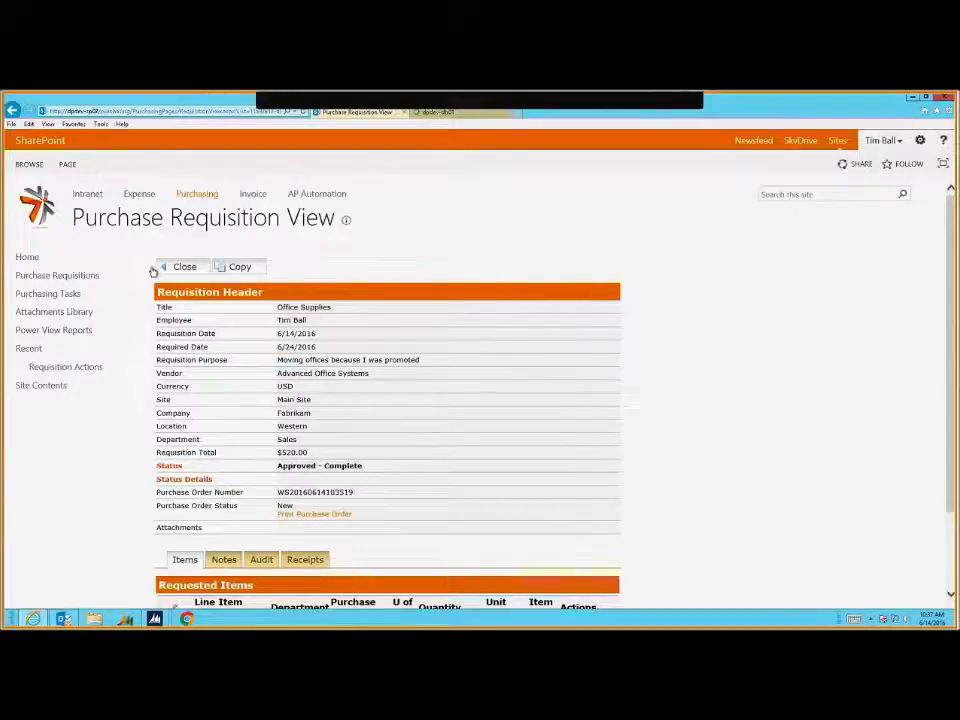
click(444, 116)
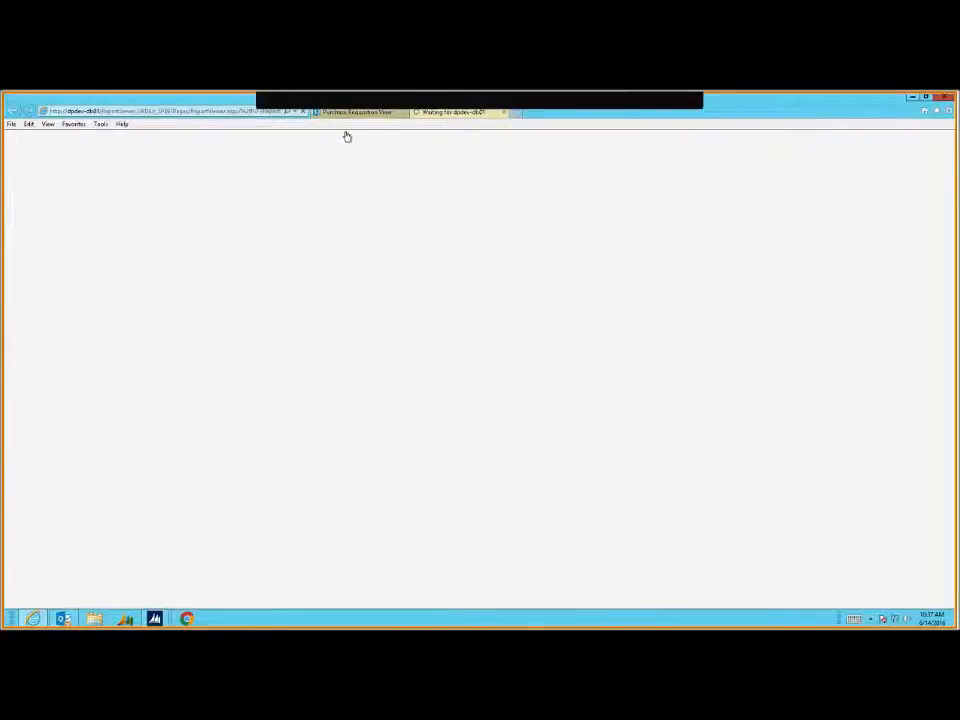
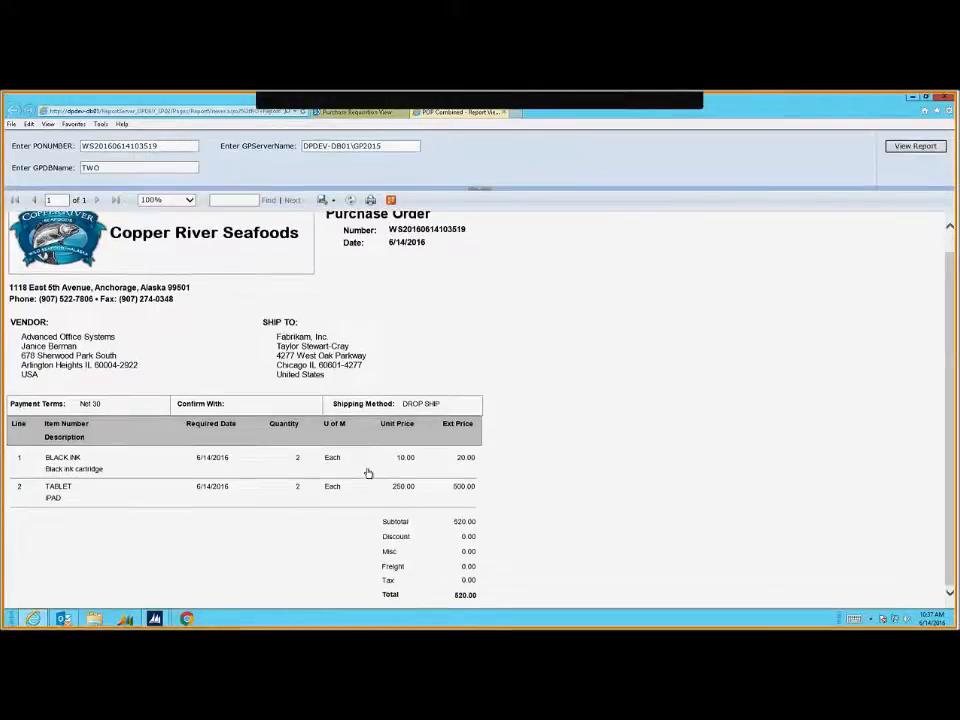
Return to the $520.00 Office Supplies requisition view, where the purchase order is still New
click(355, 112)
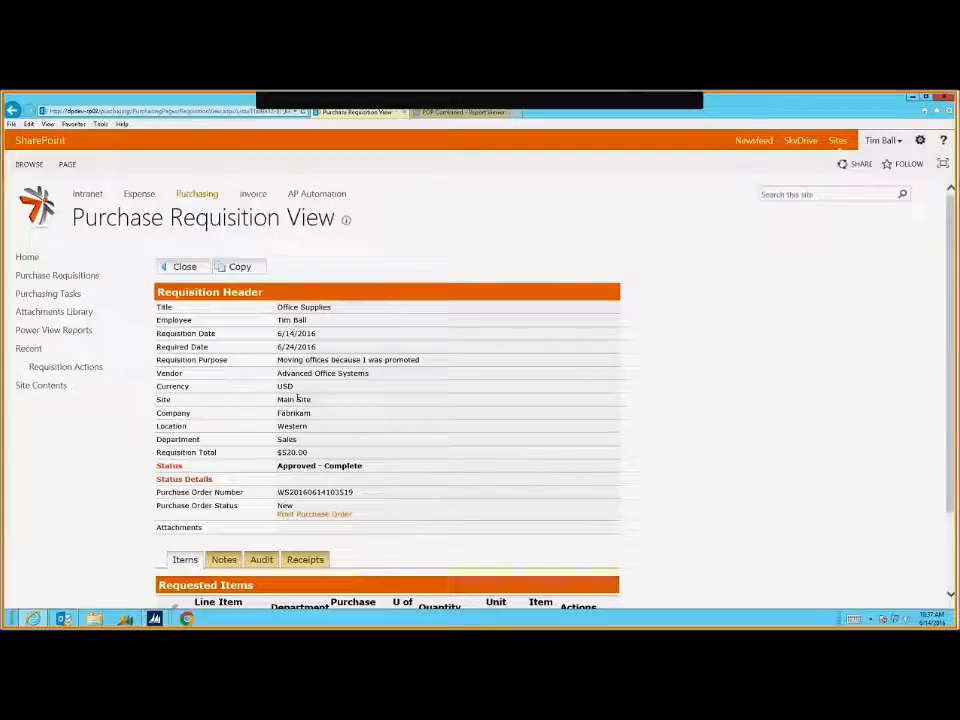
mouse_move(158, 617)
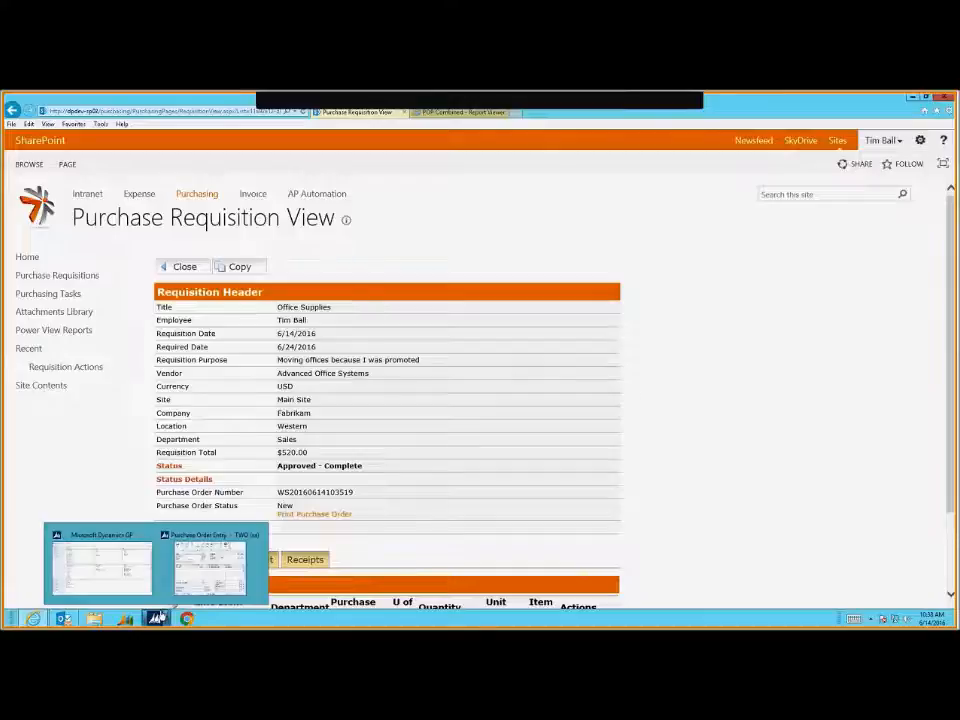
click(210, 565)
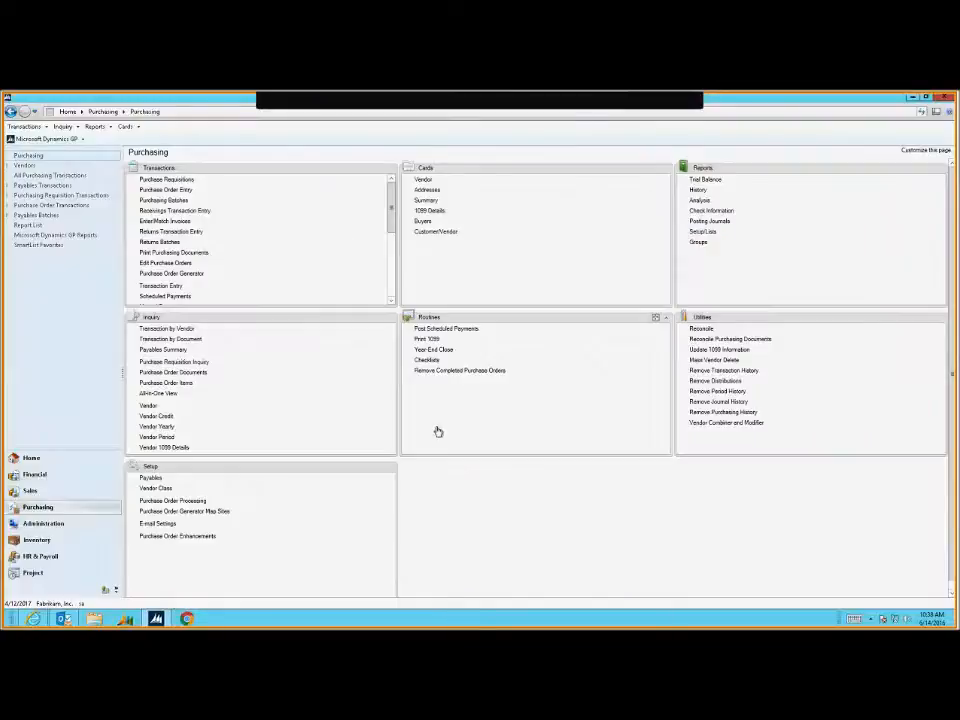
key(alt+Tab)
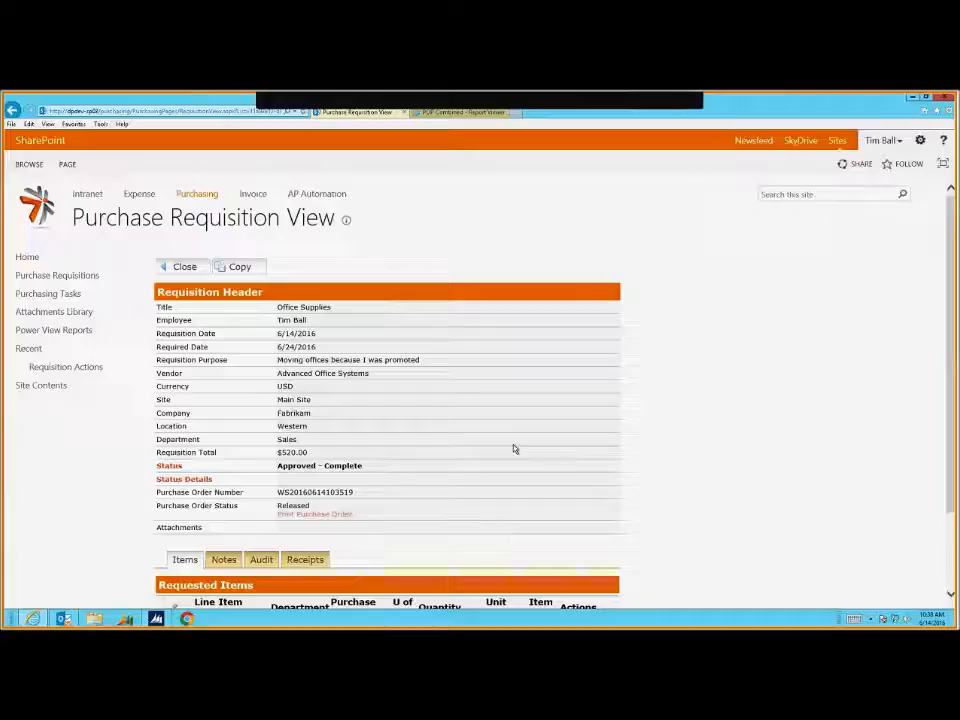
Show the requisition's empty Receipts list and start a new purchase receipt
scroll(503, 470, down, 2)
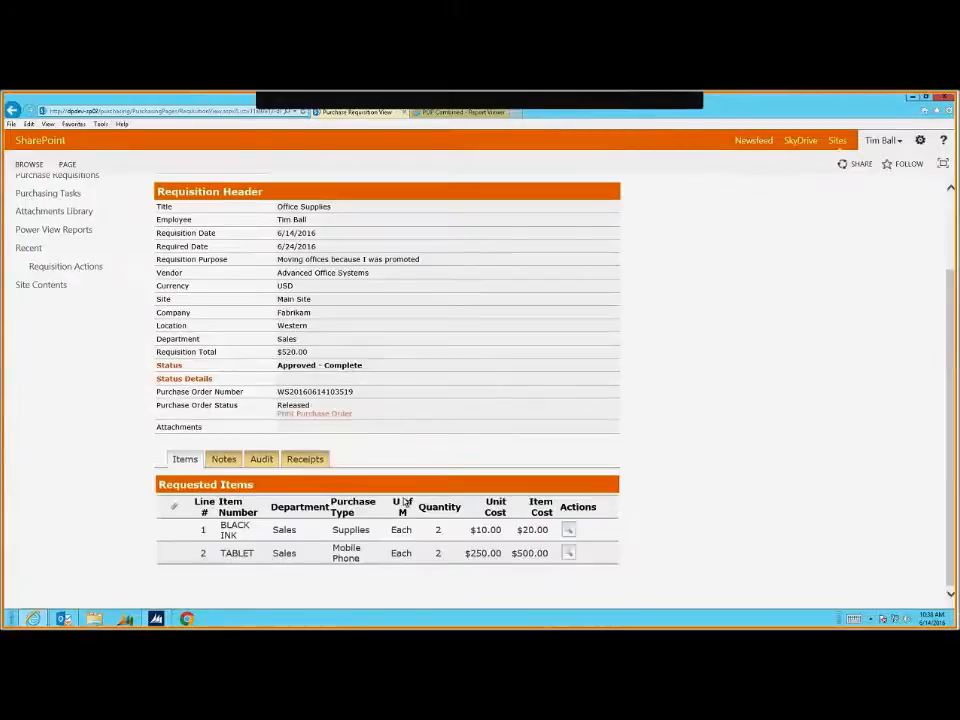
click(305, 459)
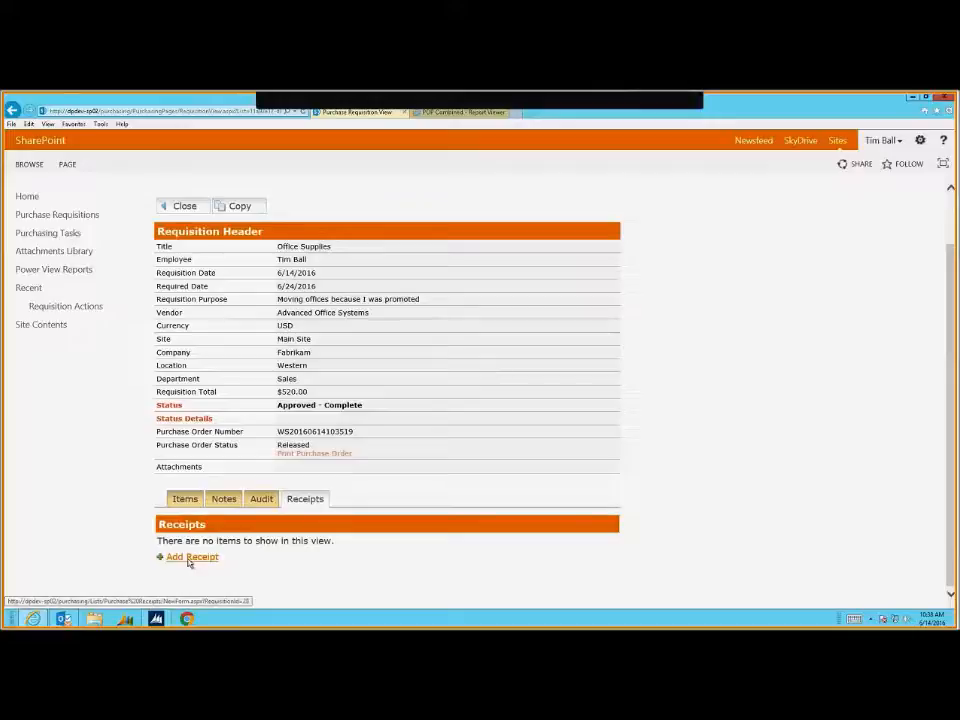
click(189, 557)
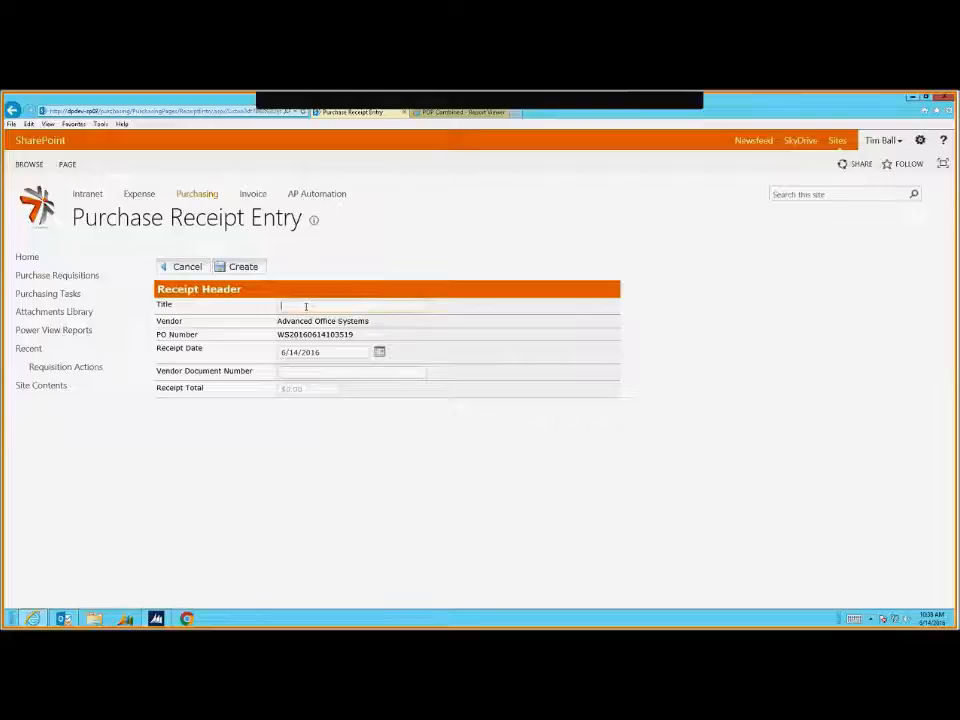
Create the receipt with title SHIPMENT and vendor document number DOCU789
text(SHIPE)
text(ENT)
key(Tab)
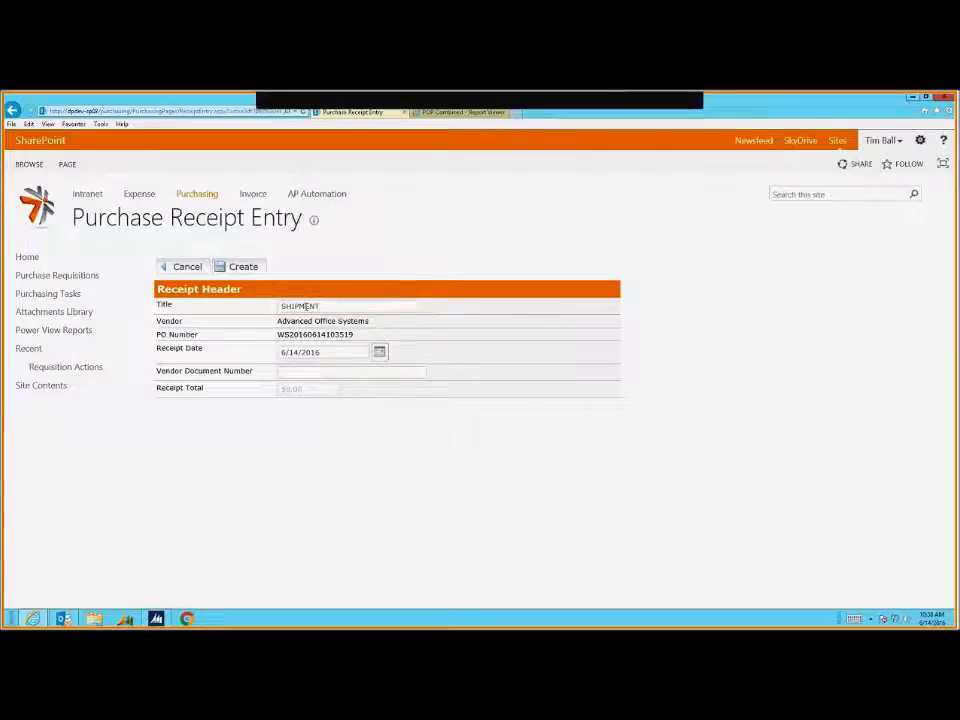
text(DO)
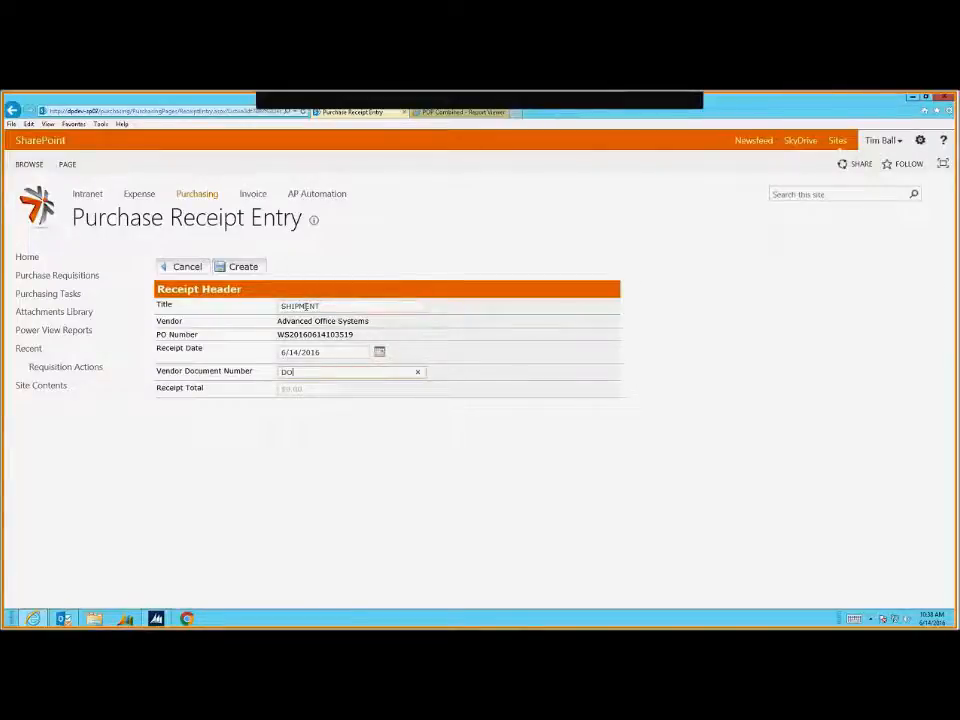
text(CU789)
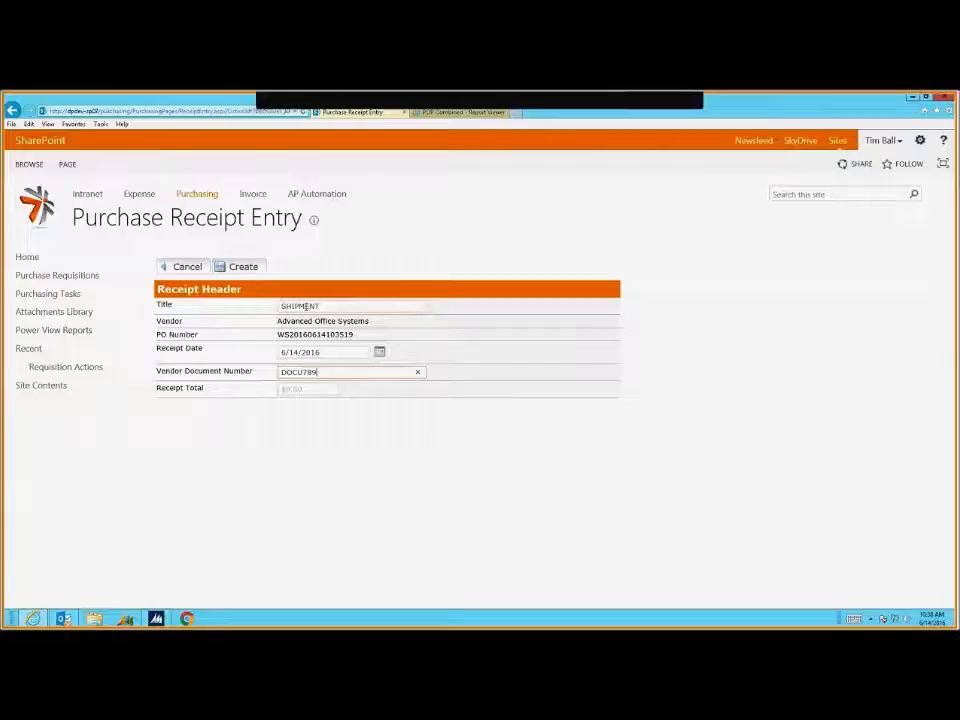
click(242, 266)
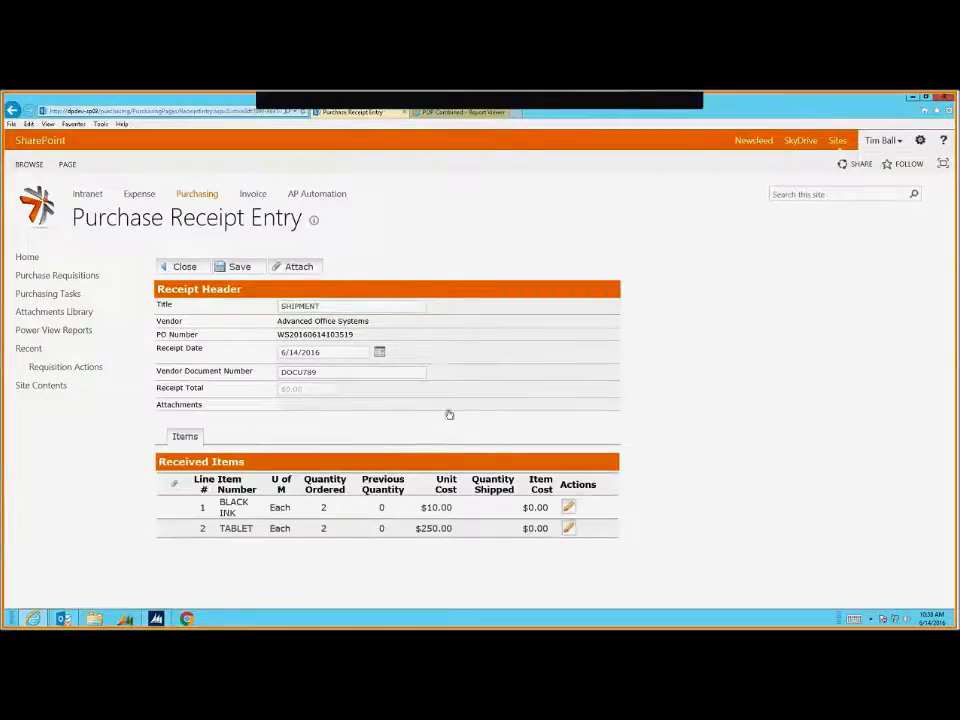
Enter a shipped quantity of 2 for BLACK INK and TABLET, then save the $520.00 receipt
click(568, 509)
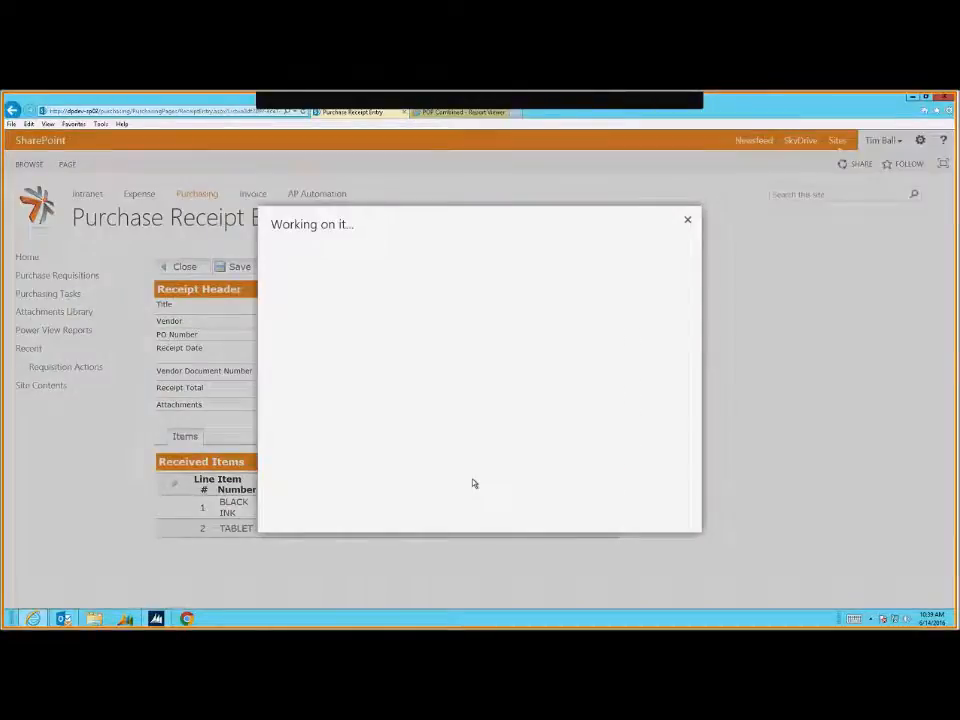
click(415, 393)
text(2)
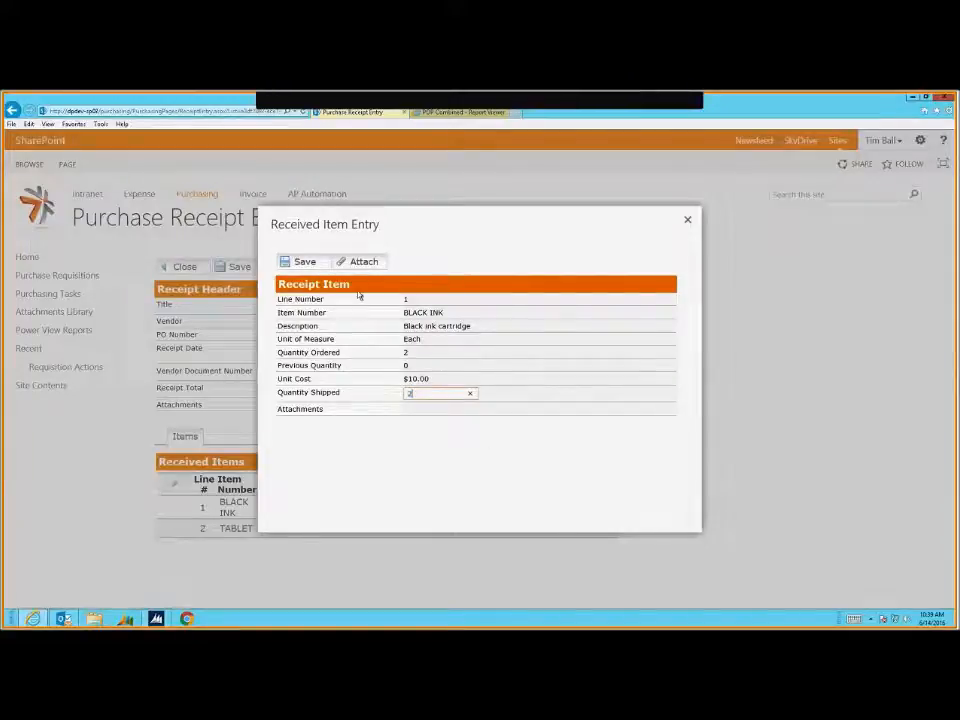
click(300, 261)
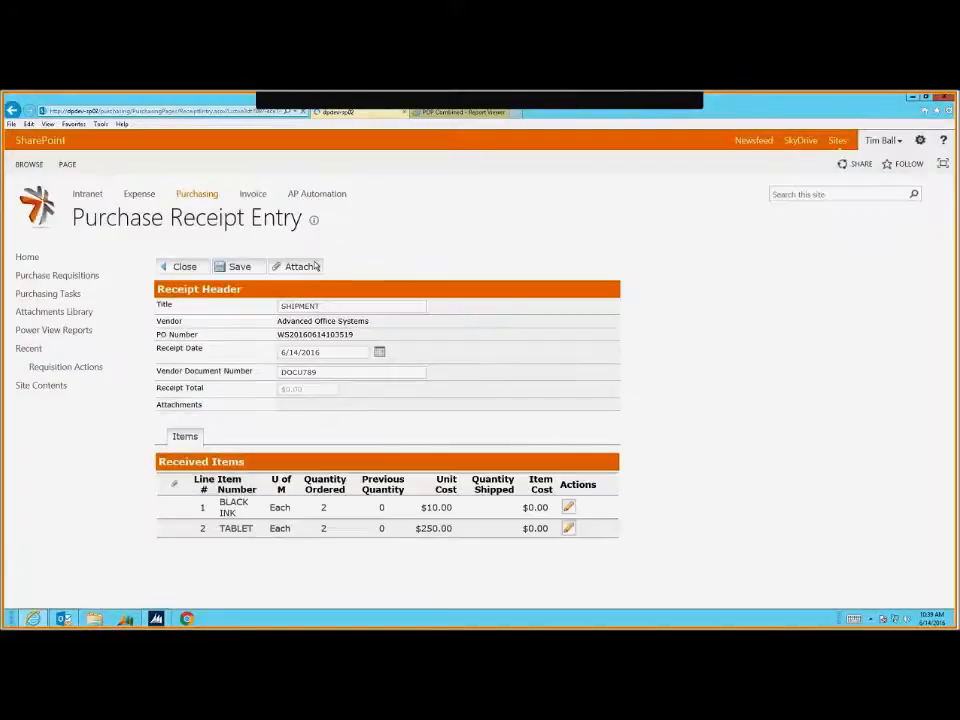
click(568, 527)
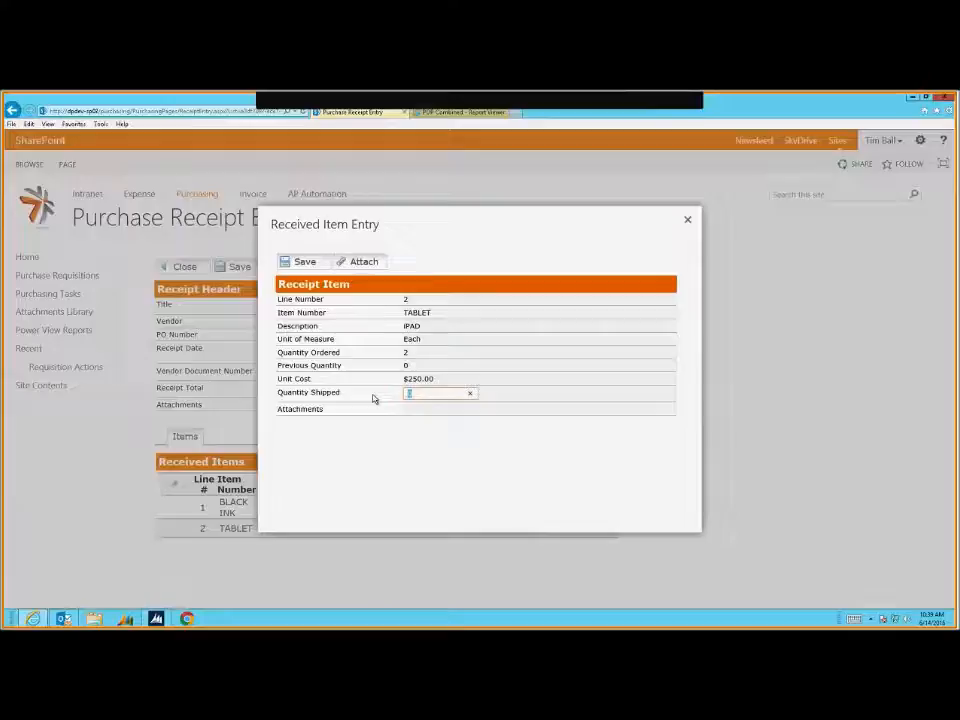
text(2)
click(305, 262)
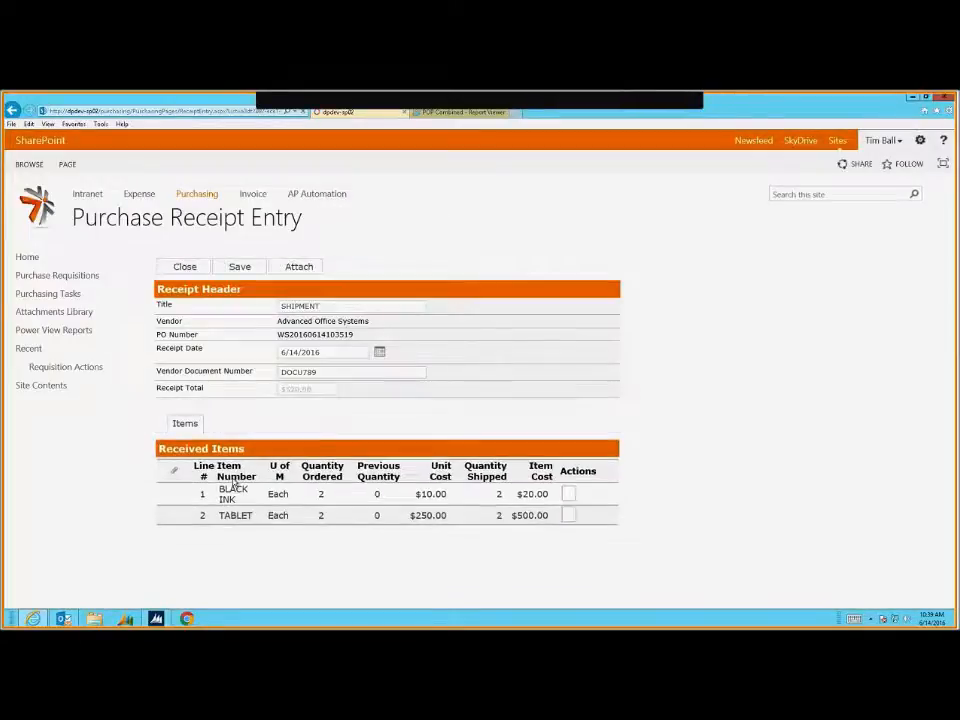
click(247, 268)
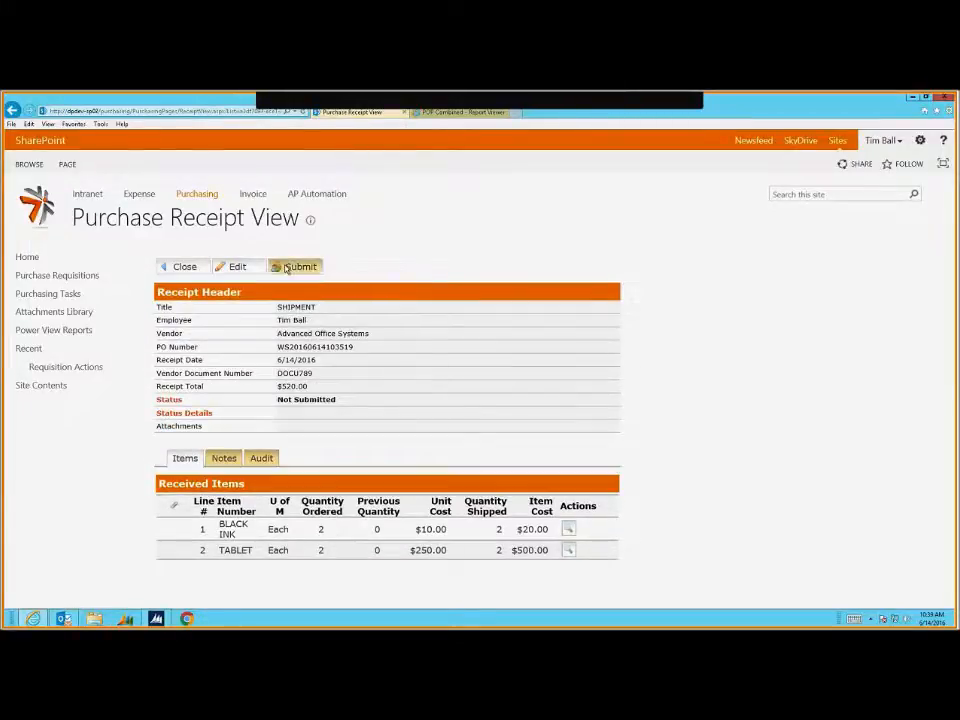
Submit the SHIPMENT receipt and confirm it is auto approved as Approved - Complete
click(296, 267)
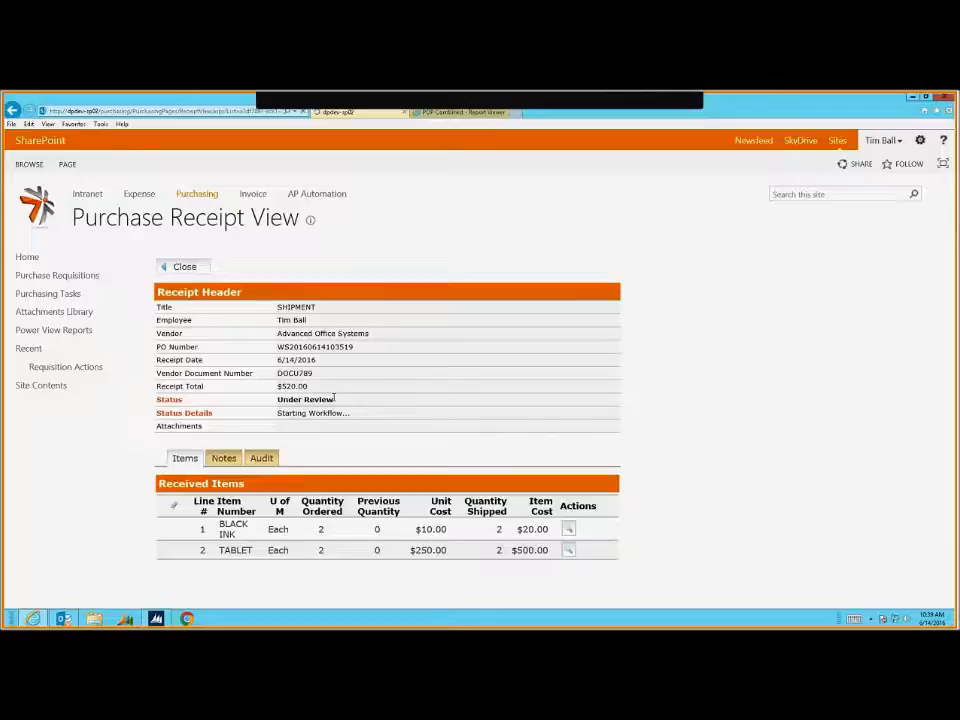
drag(278, 398, 398, 413)
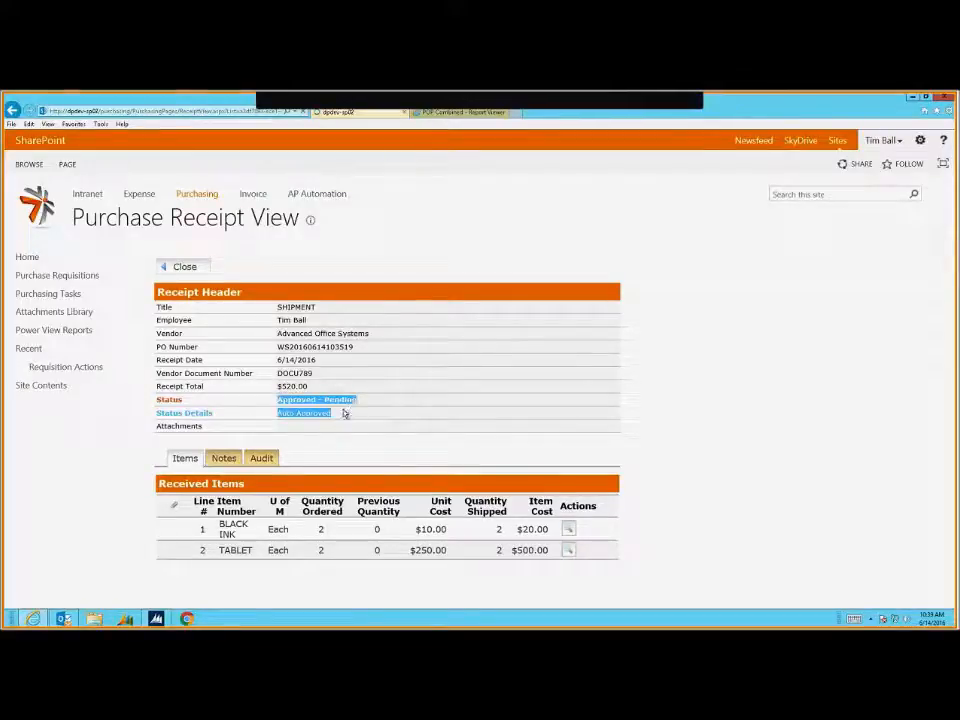
click(343, 413)
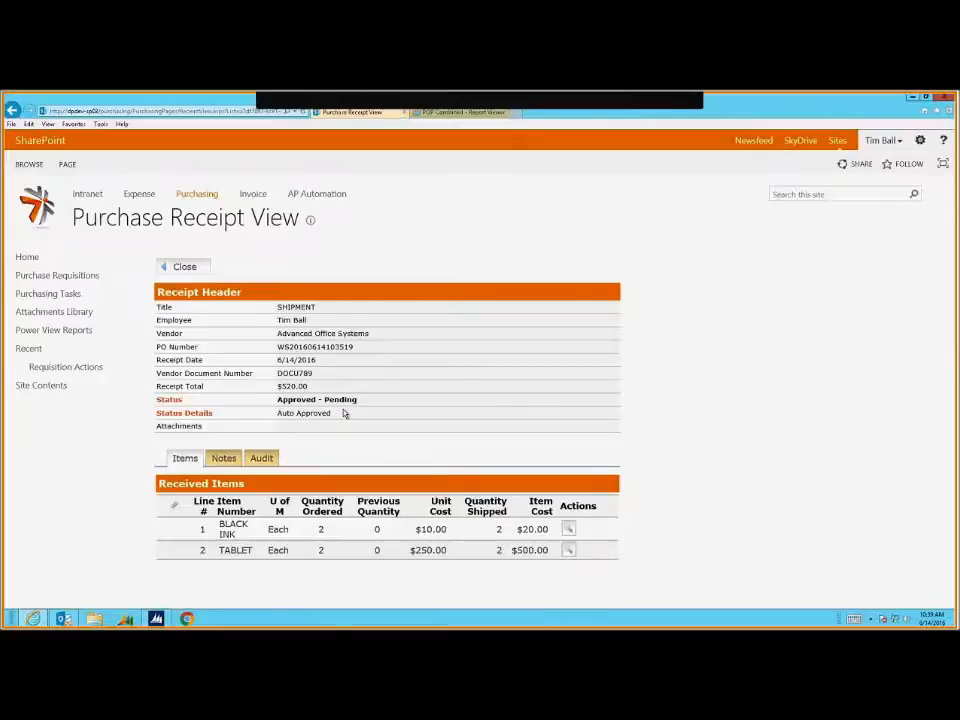
triple_click(346, 401)
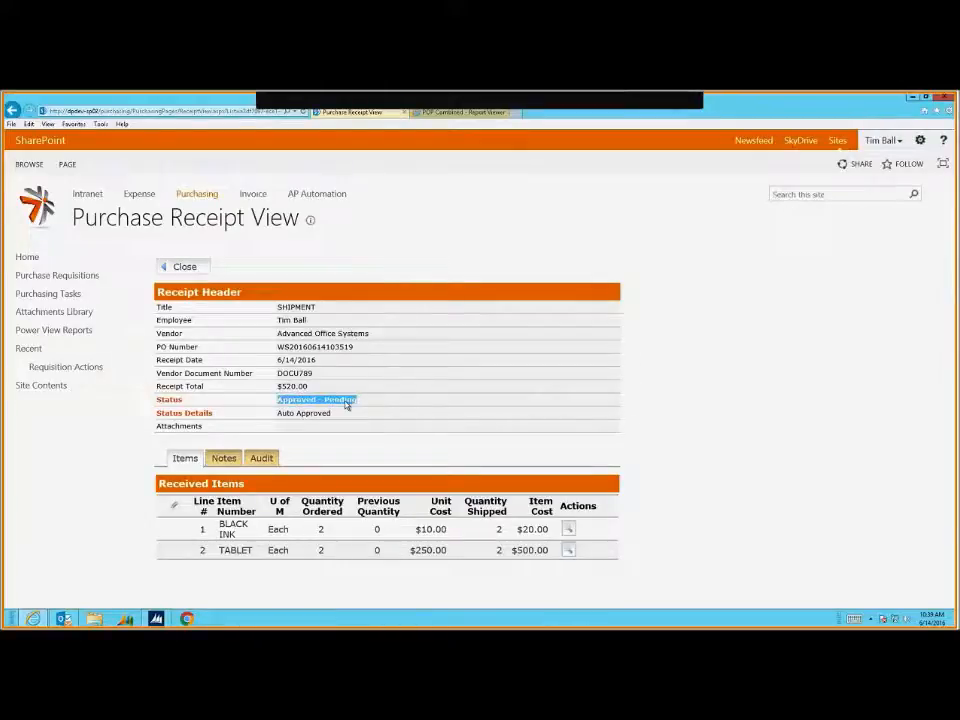
double_click(364, 420)
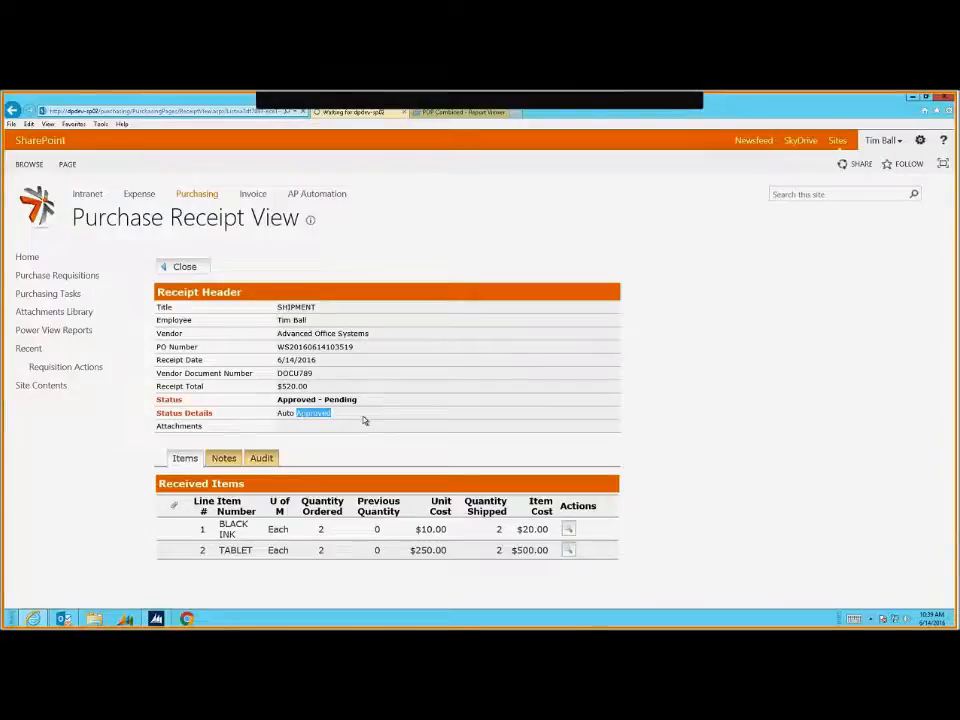
triple_click(402, 407)
click(402, 407)
mouse_move(156, 612)
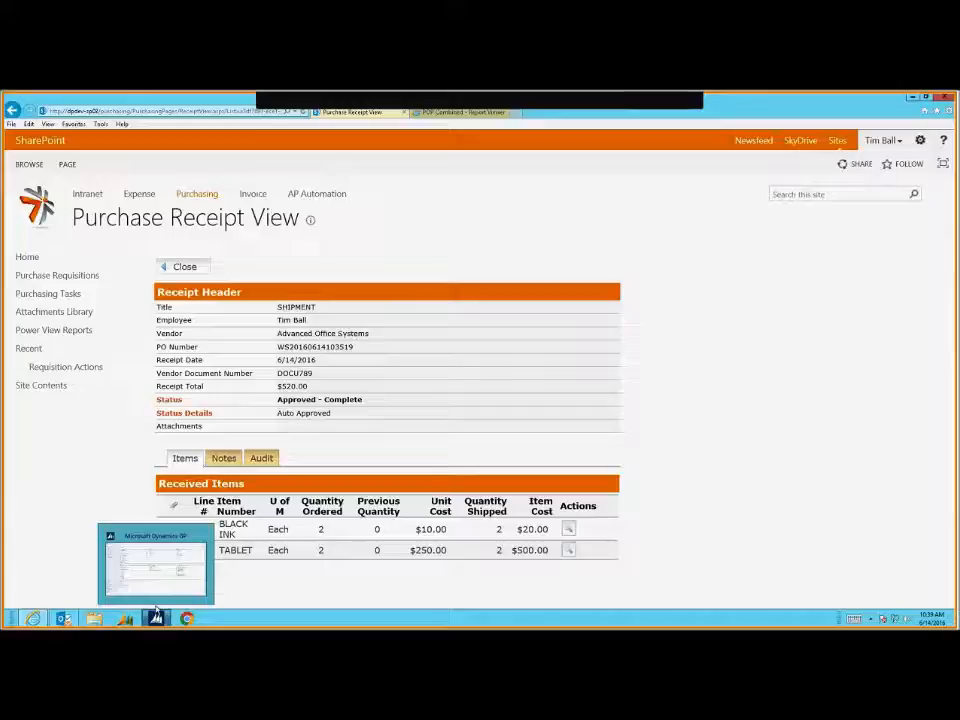
click(156, 615)
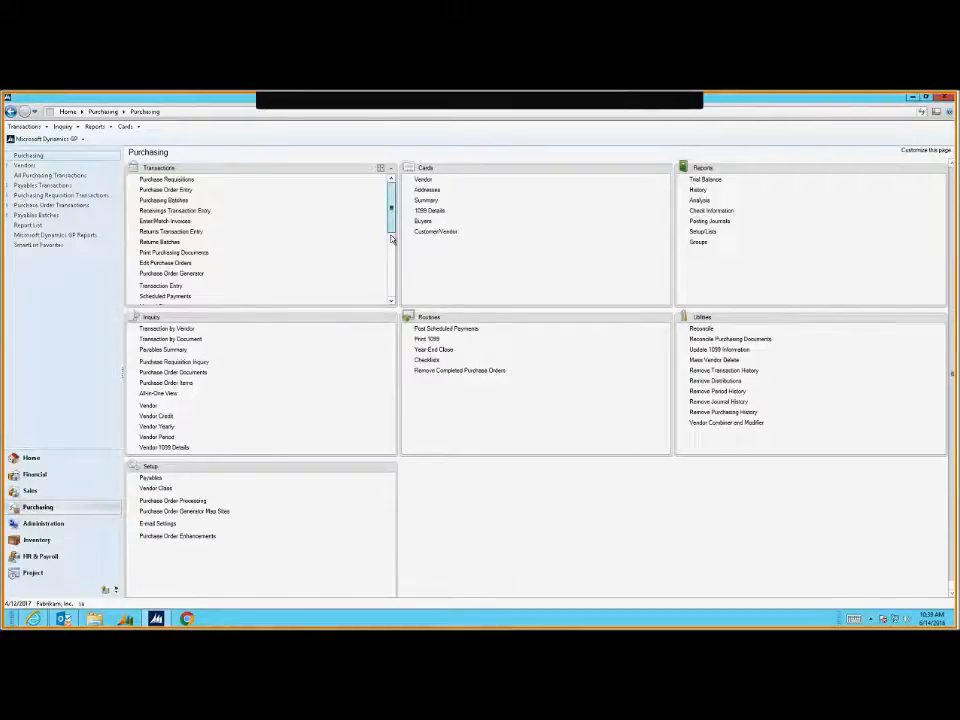
scroll(391, 250, down, 2)
scroll(391, 265, up, 2)
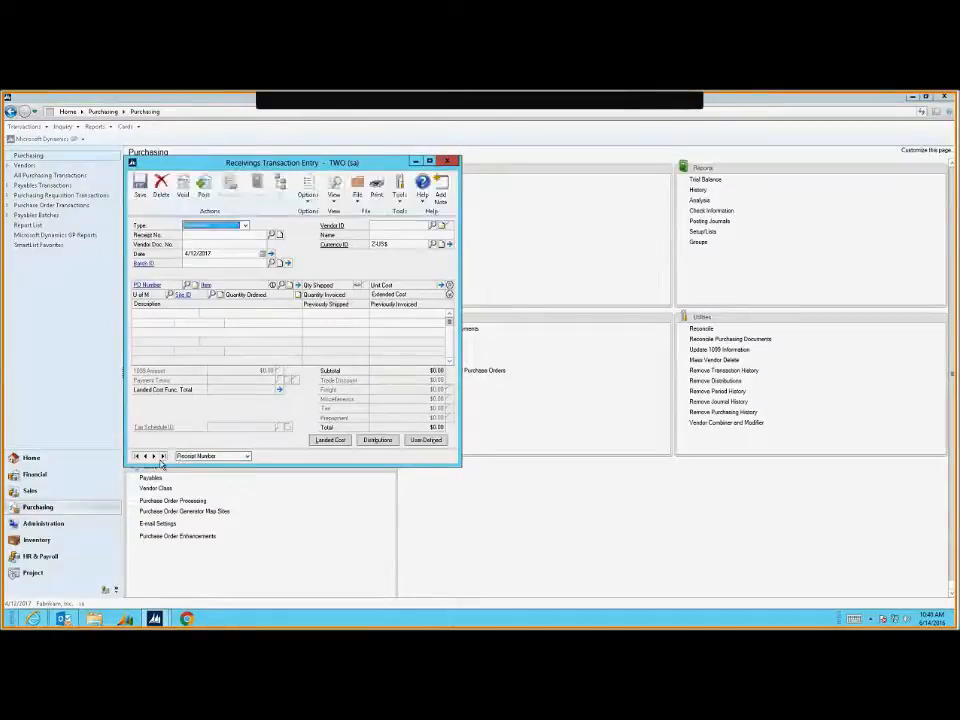
click(162, 457)
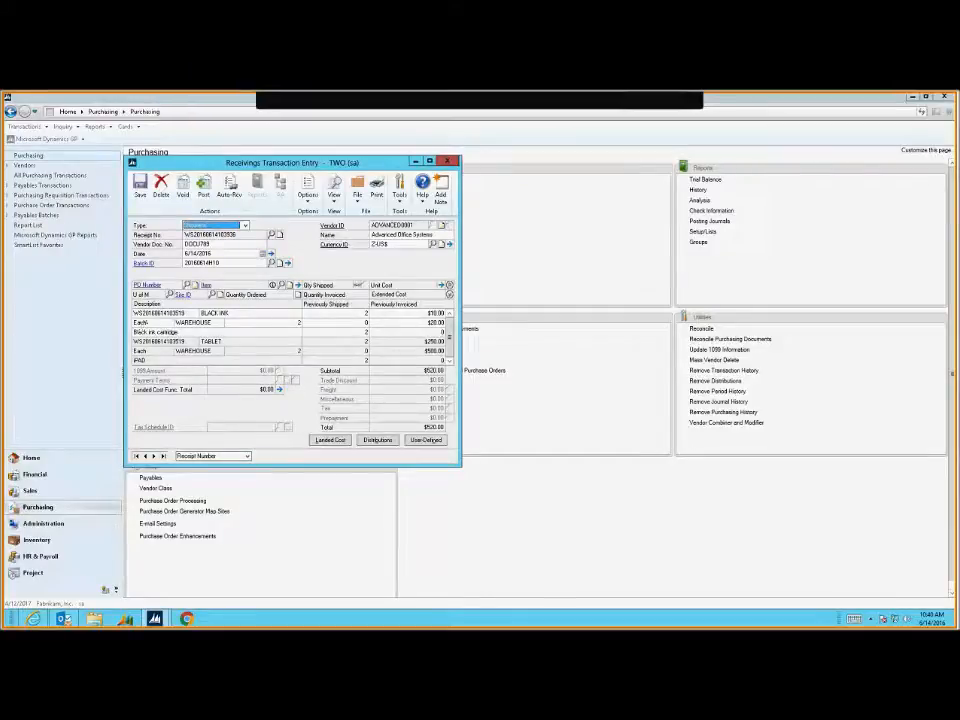
click(158, 313)
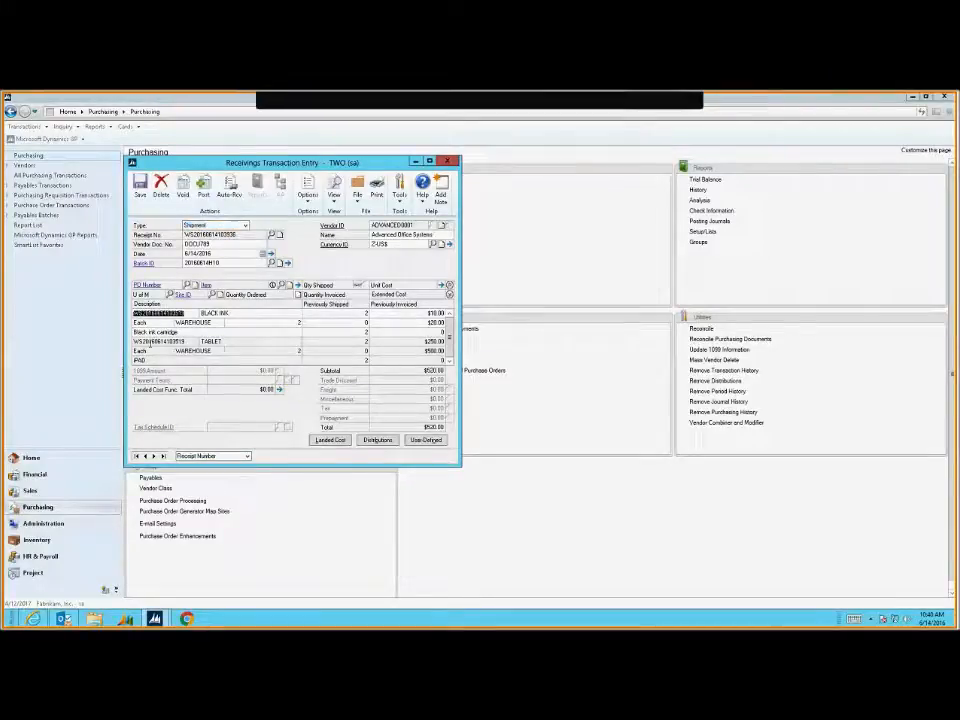
click(366, 313)
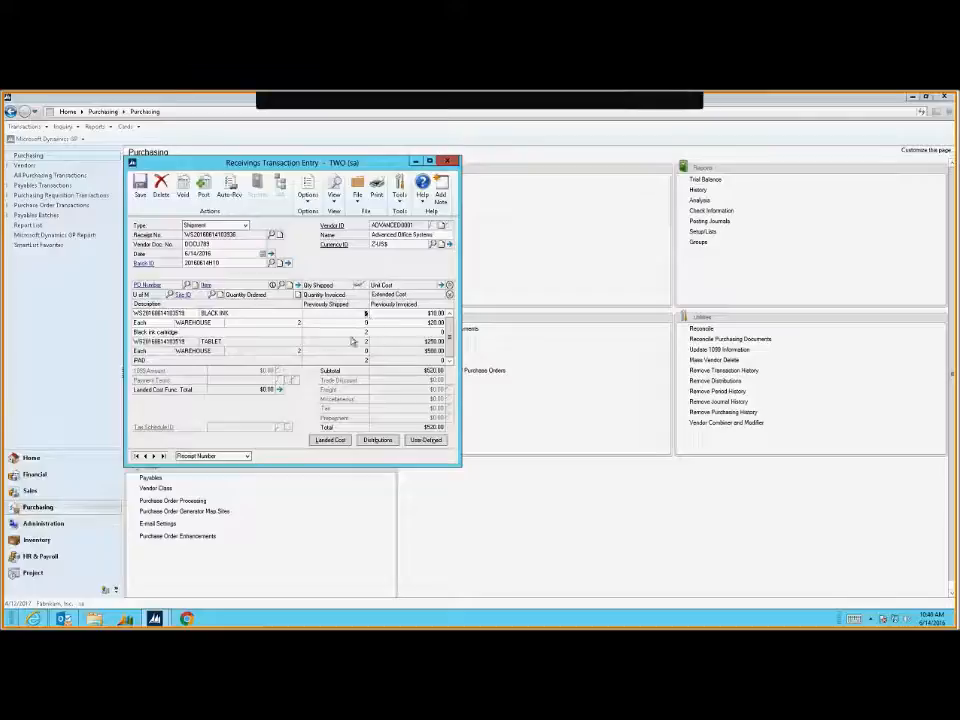
click(447, 164)
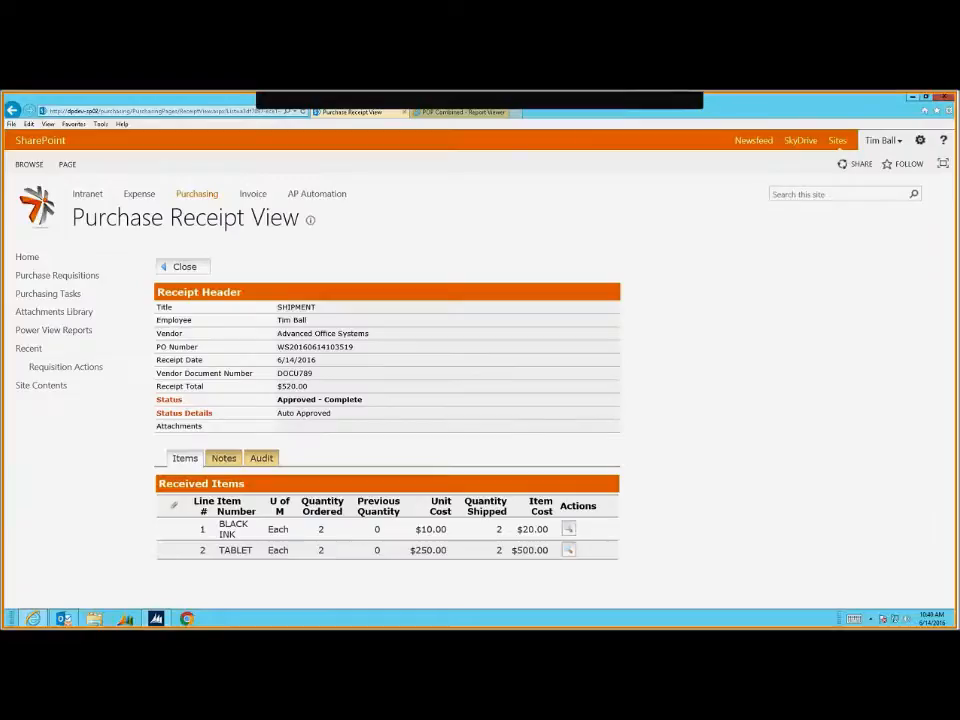
click(184, 266)
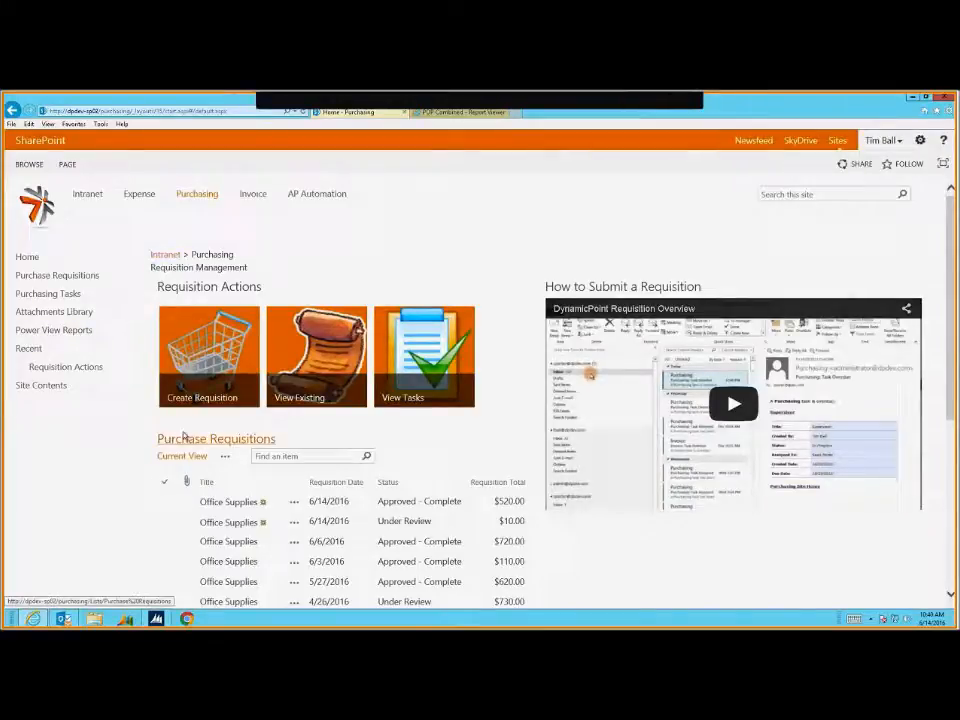
Reopen the $520 Office Supplies requisition, confirm its PO is Released, then close it
click(218, 504)
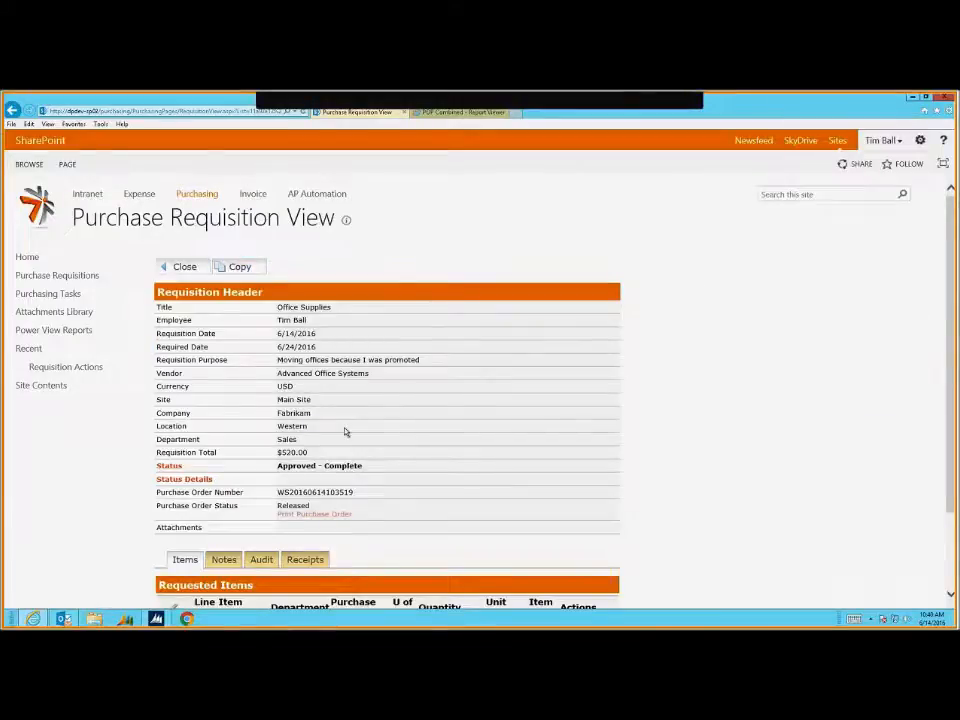
scroll(345, 432, down, 1)
scroll(212, 363, up, 1)
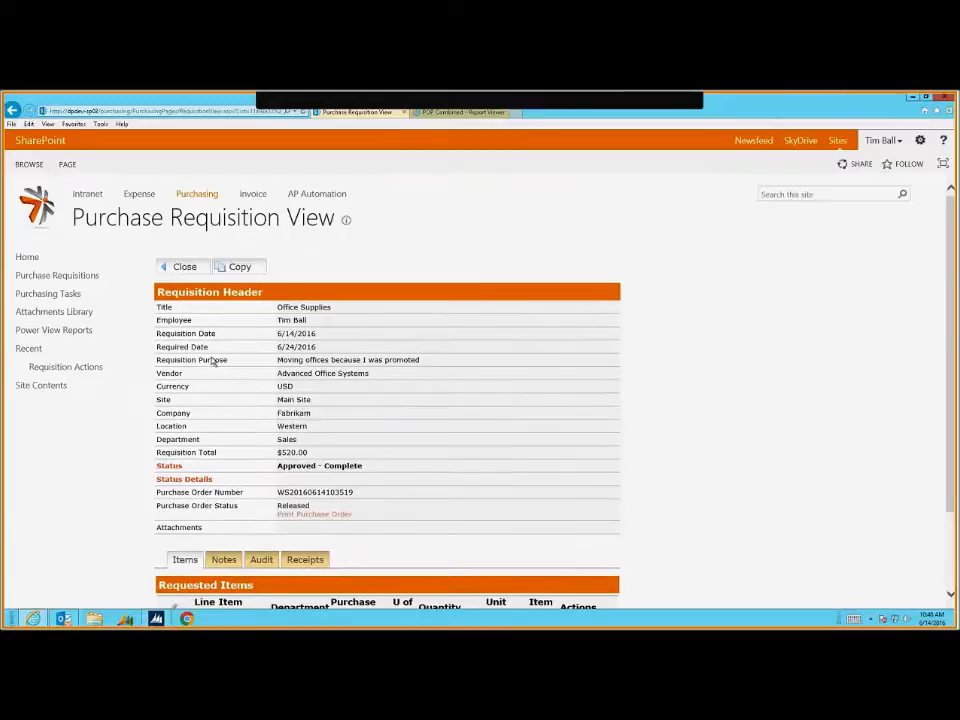
click(184, 267)
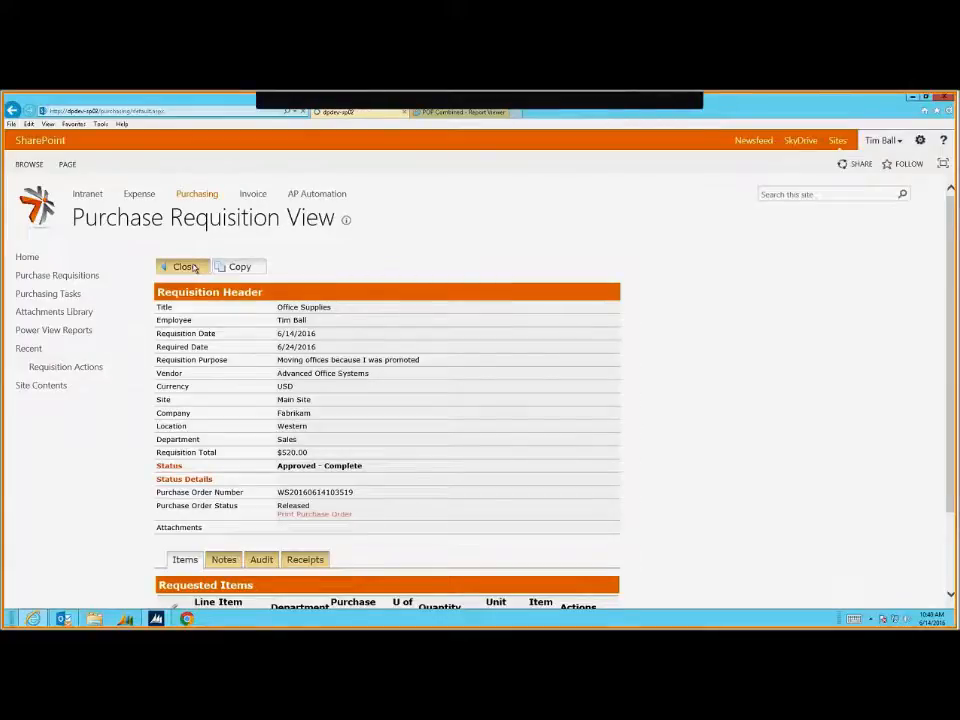